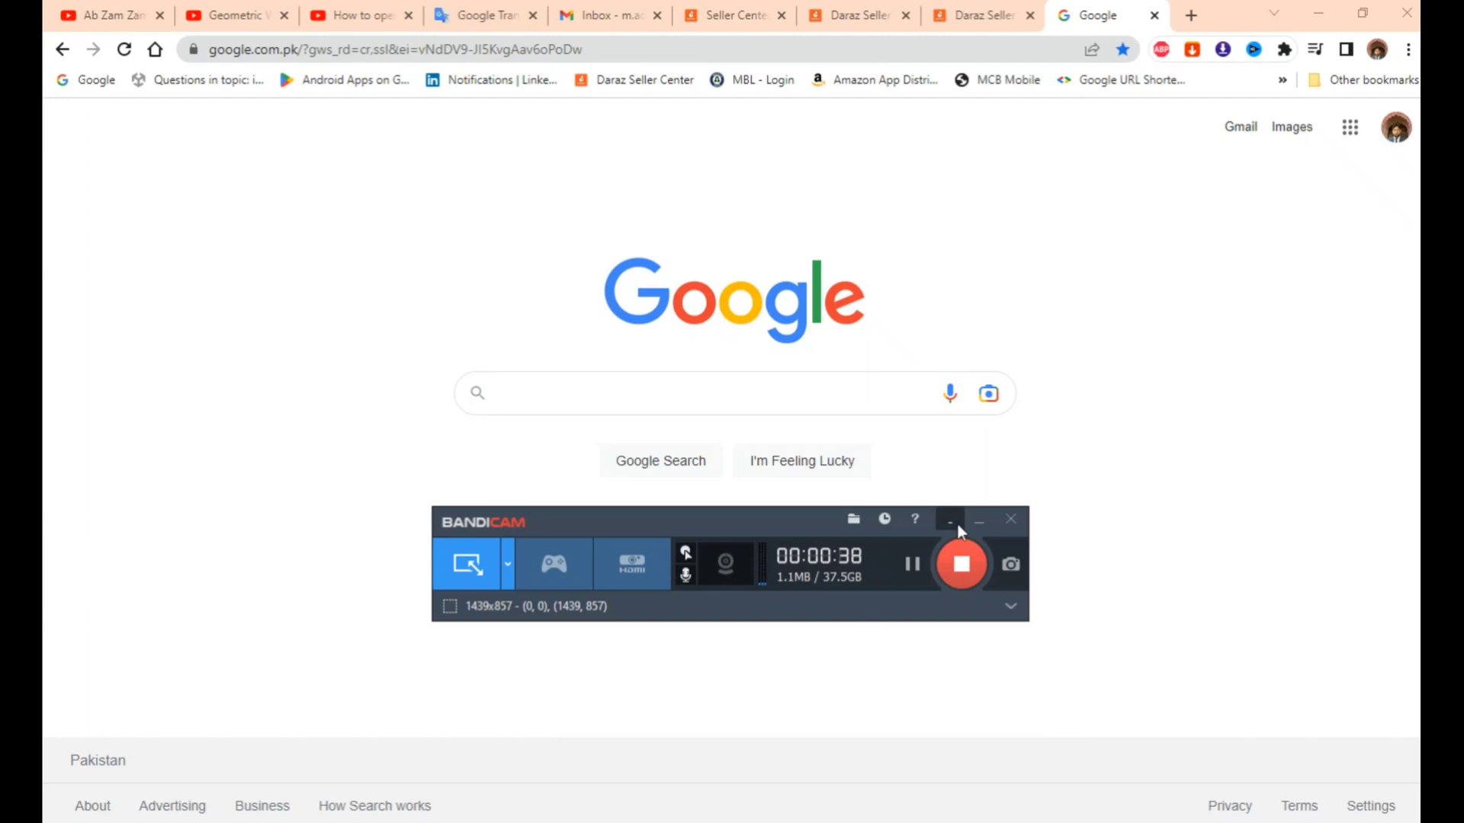
- Search Google for 'fiverr' and open the 'Fiverr - Freelance Services Marketplace' result
click(979, 519)
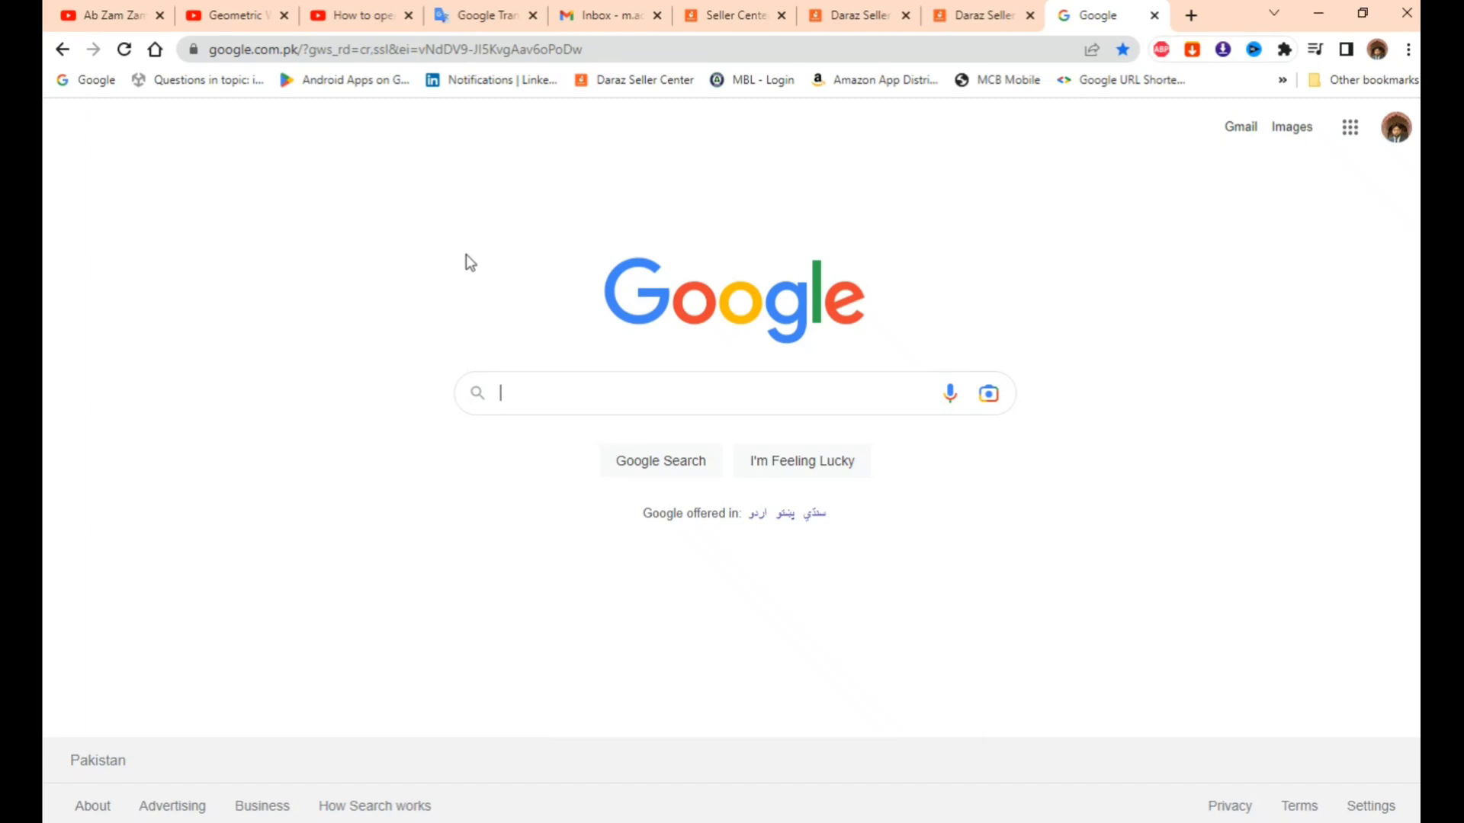
text(fiverr)
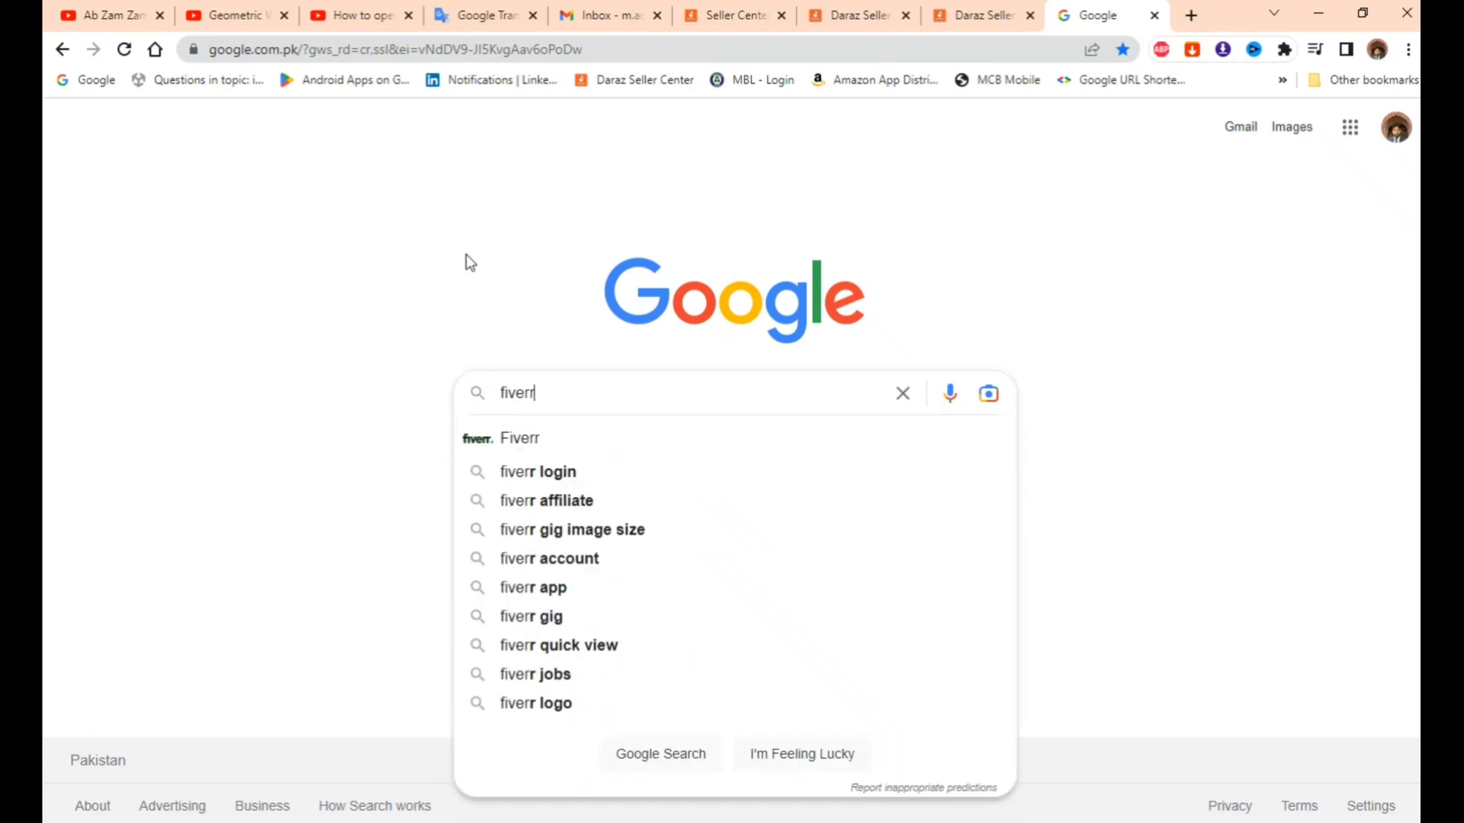
key(Return)
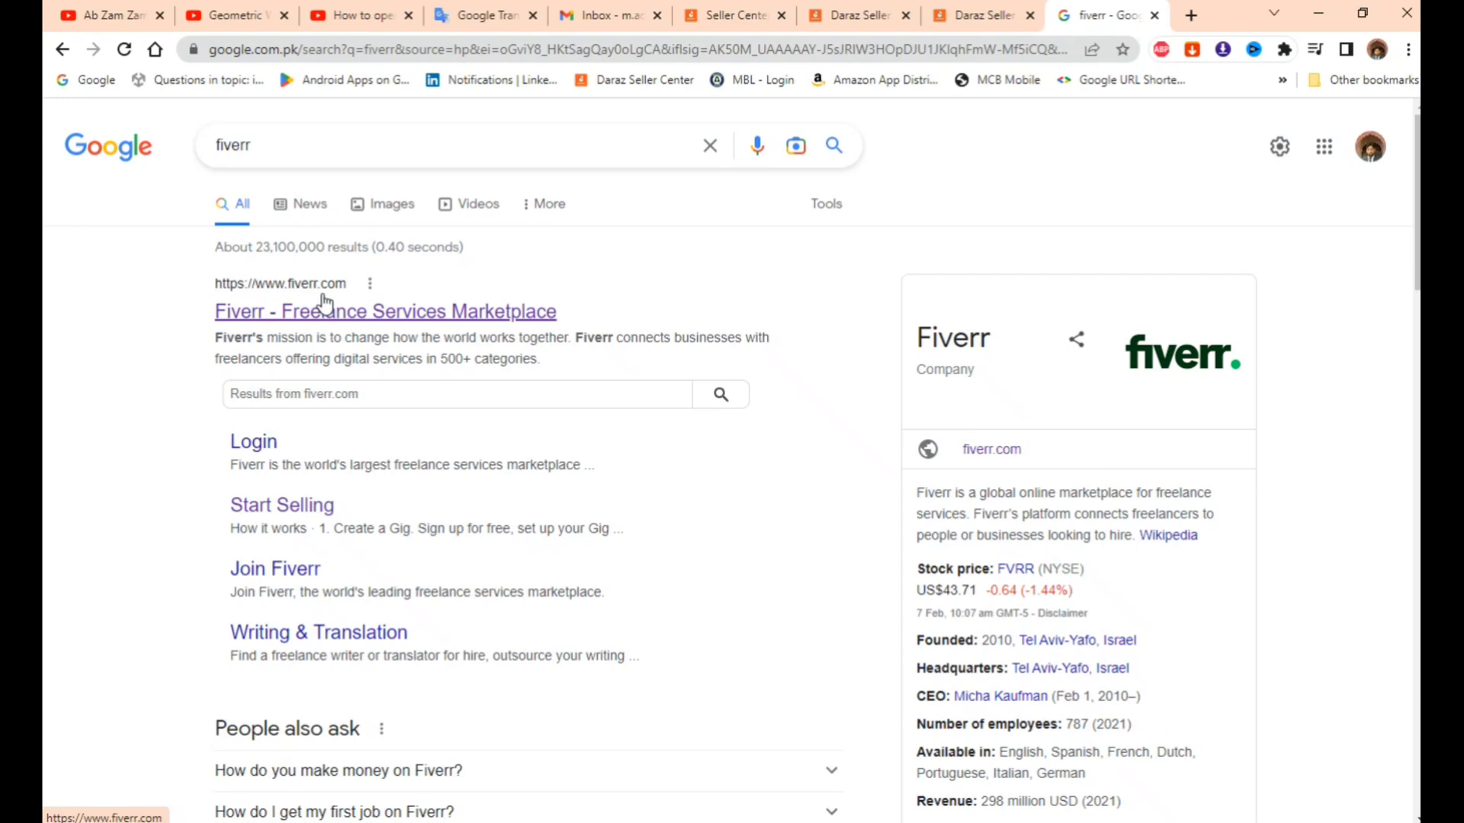
click(411, 313)
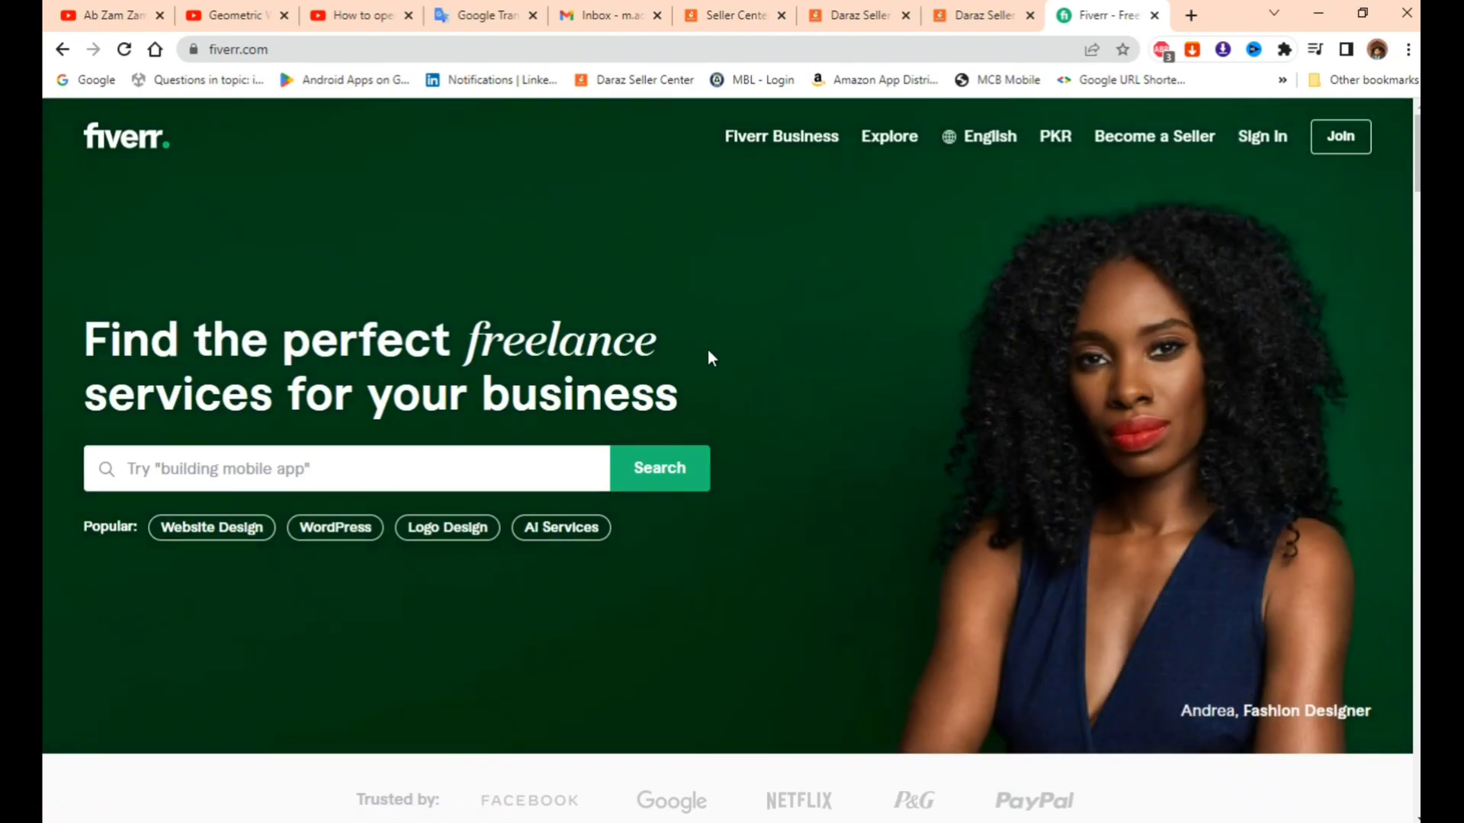
- Skim the Fiverr home page, then start sign-up with Join in the top navigation bar
scroll(779, 395, down, 4)
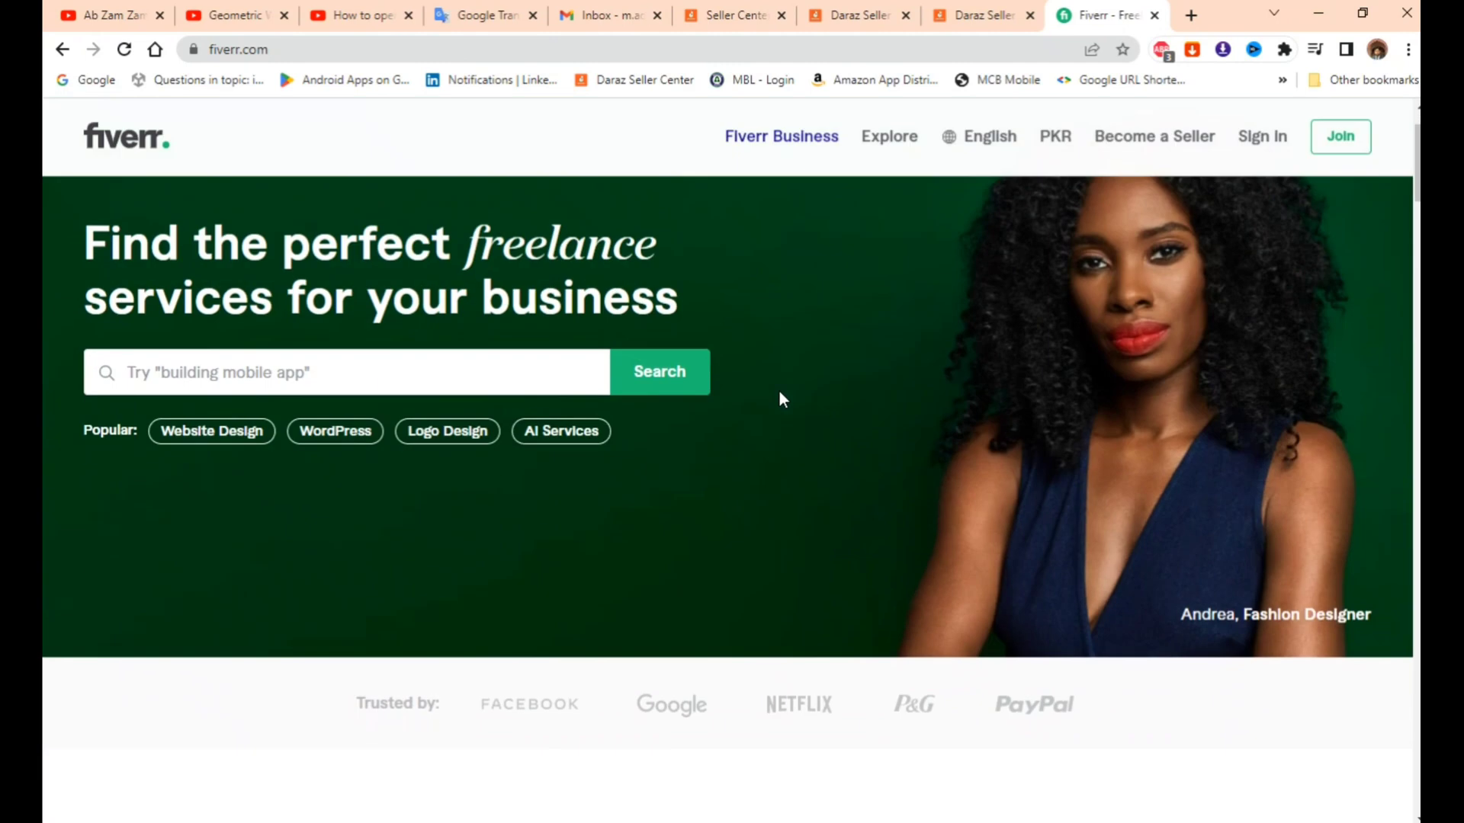
scroll(758, 419, down, 2)
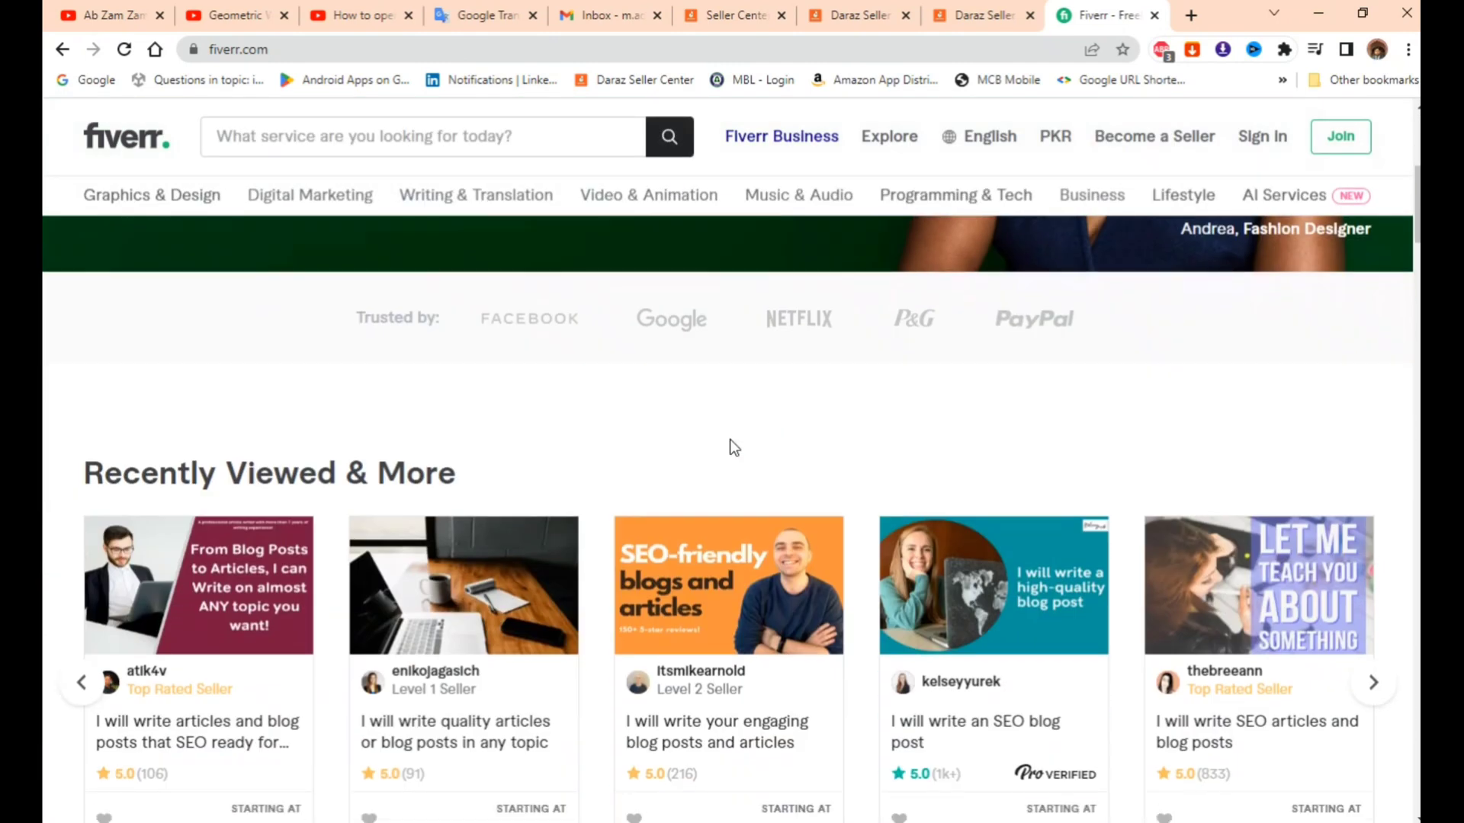
scroll(730, 439, up, 6)
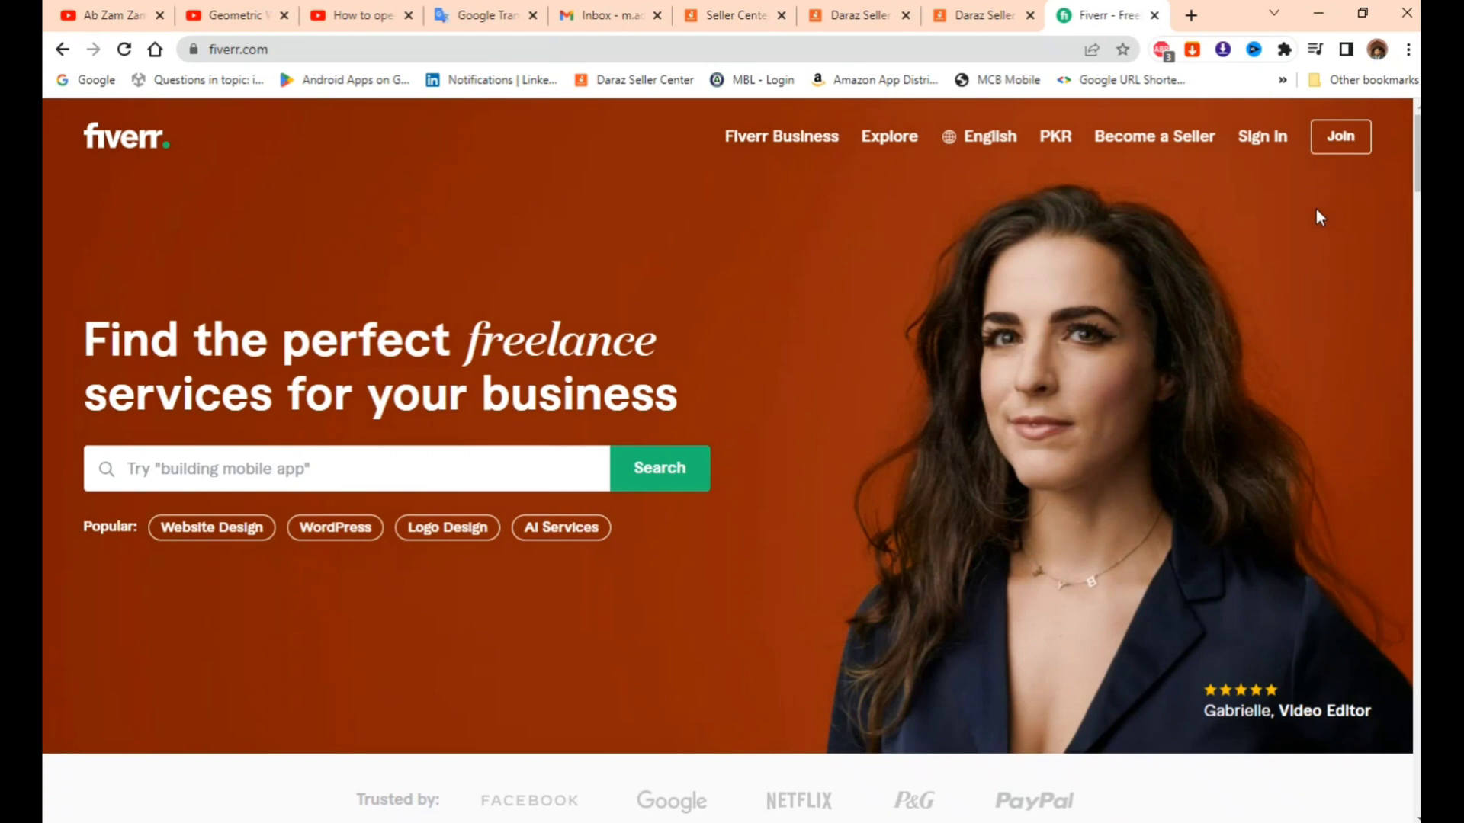
click(1341, 135)
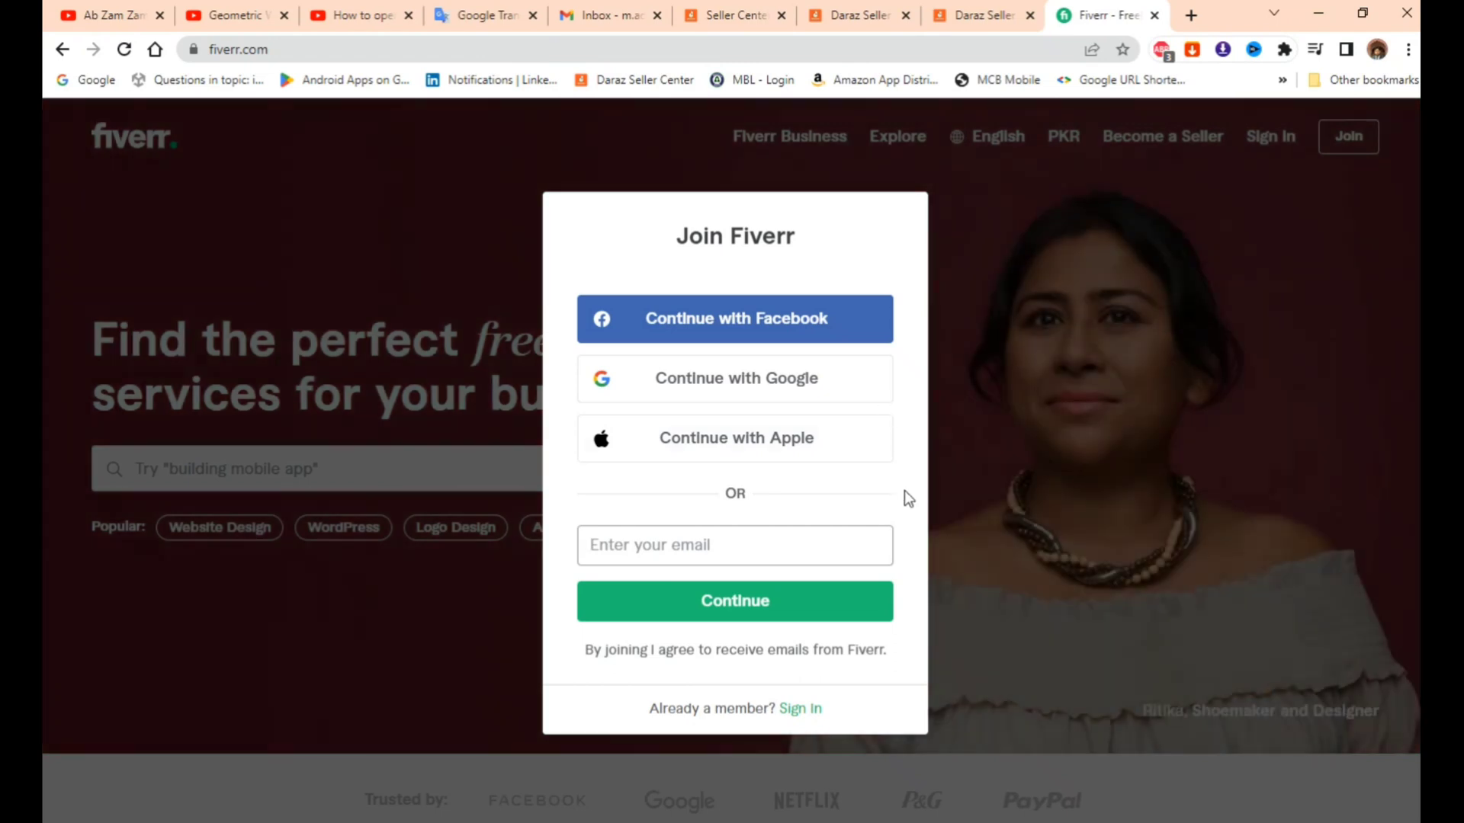
- Fill in the suggested email address, continue, and focus the Username field
text(m.)
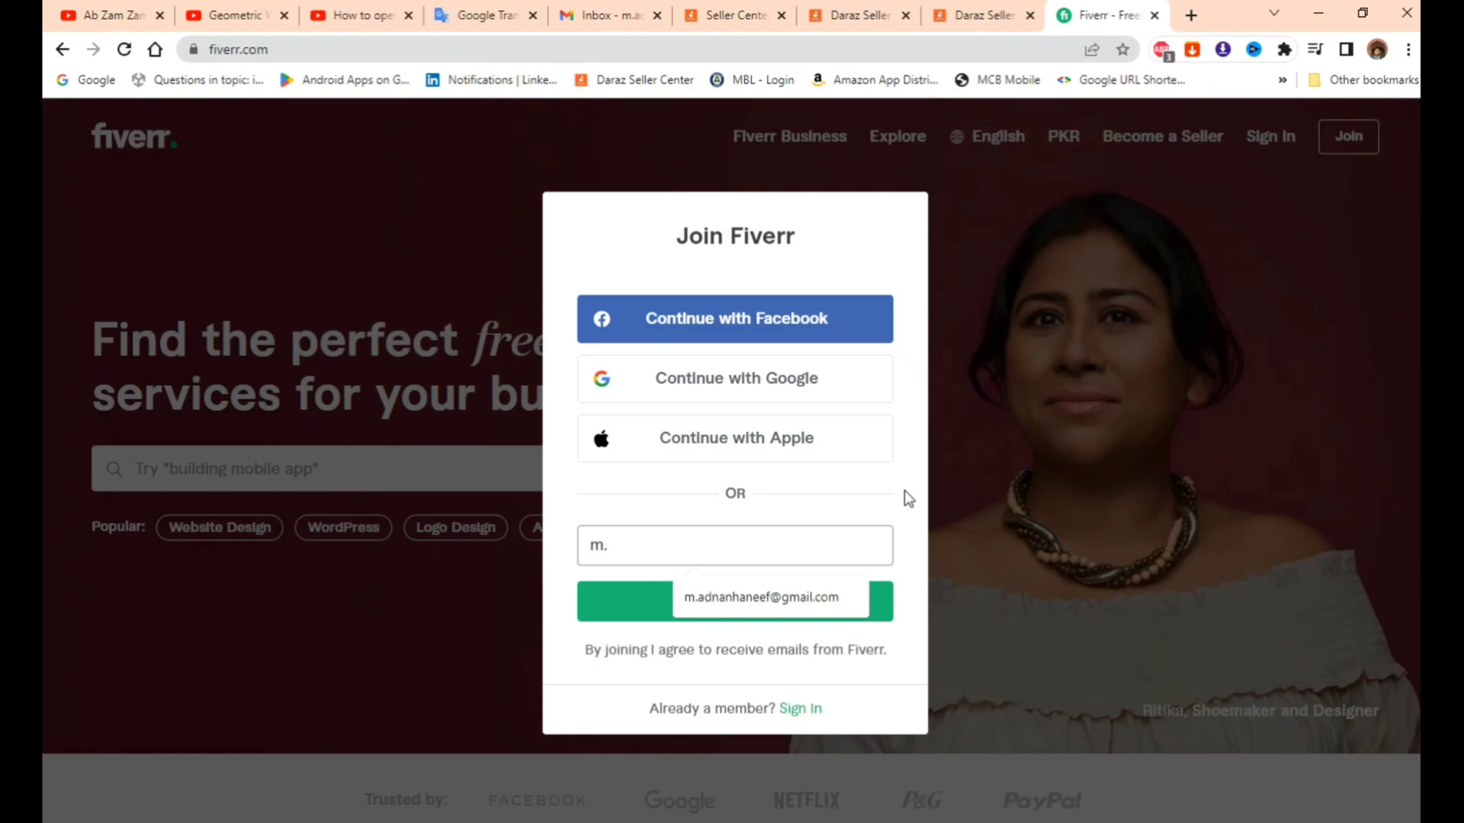
key(Down)
key(Return)
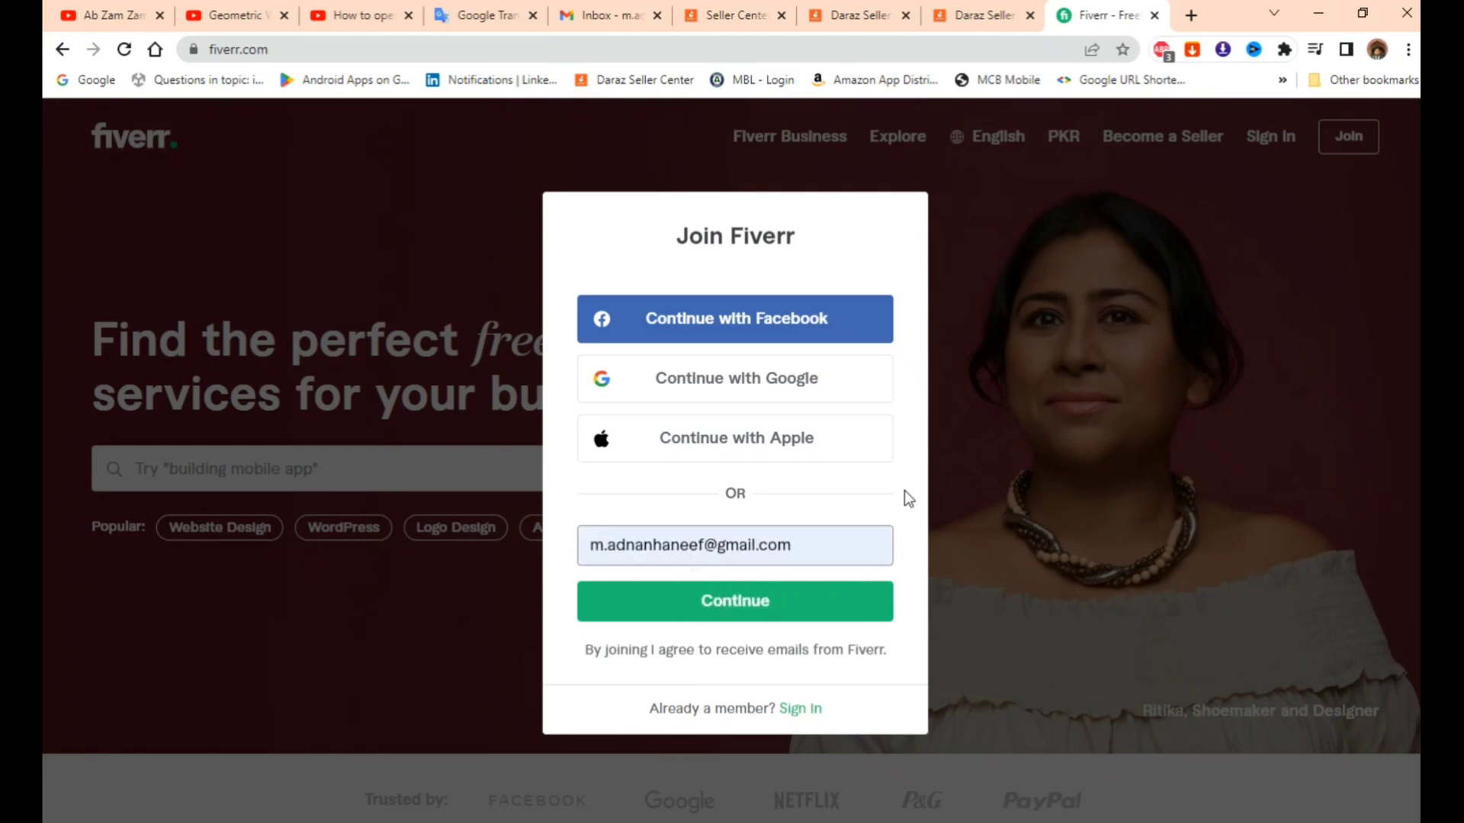
click(768, 616)
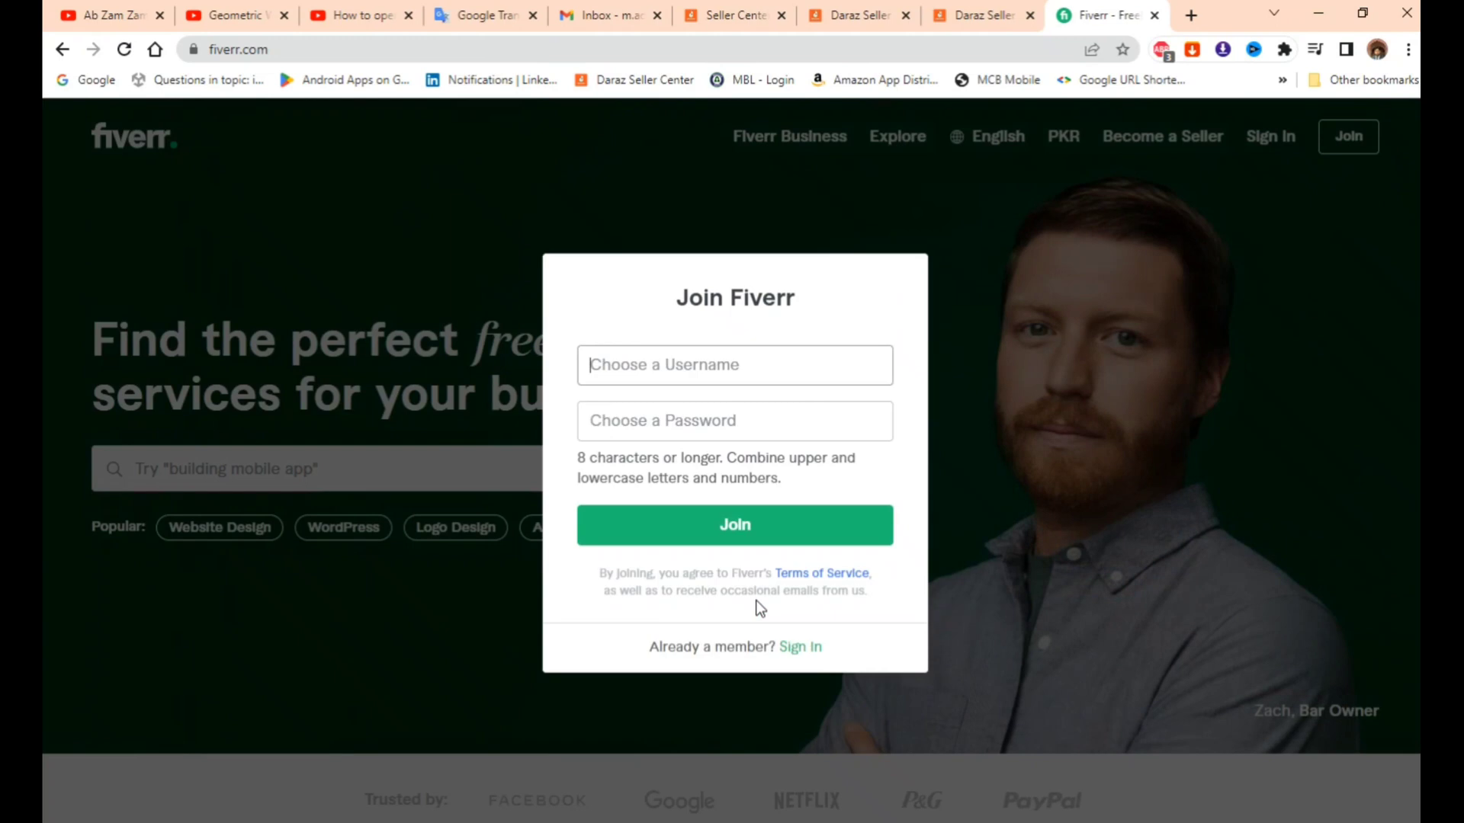
click(653, 379)
mouse_move(1012, 822)
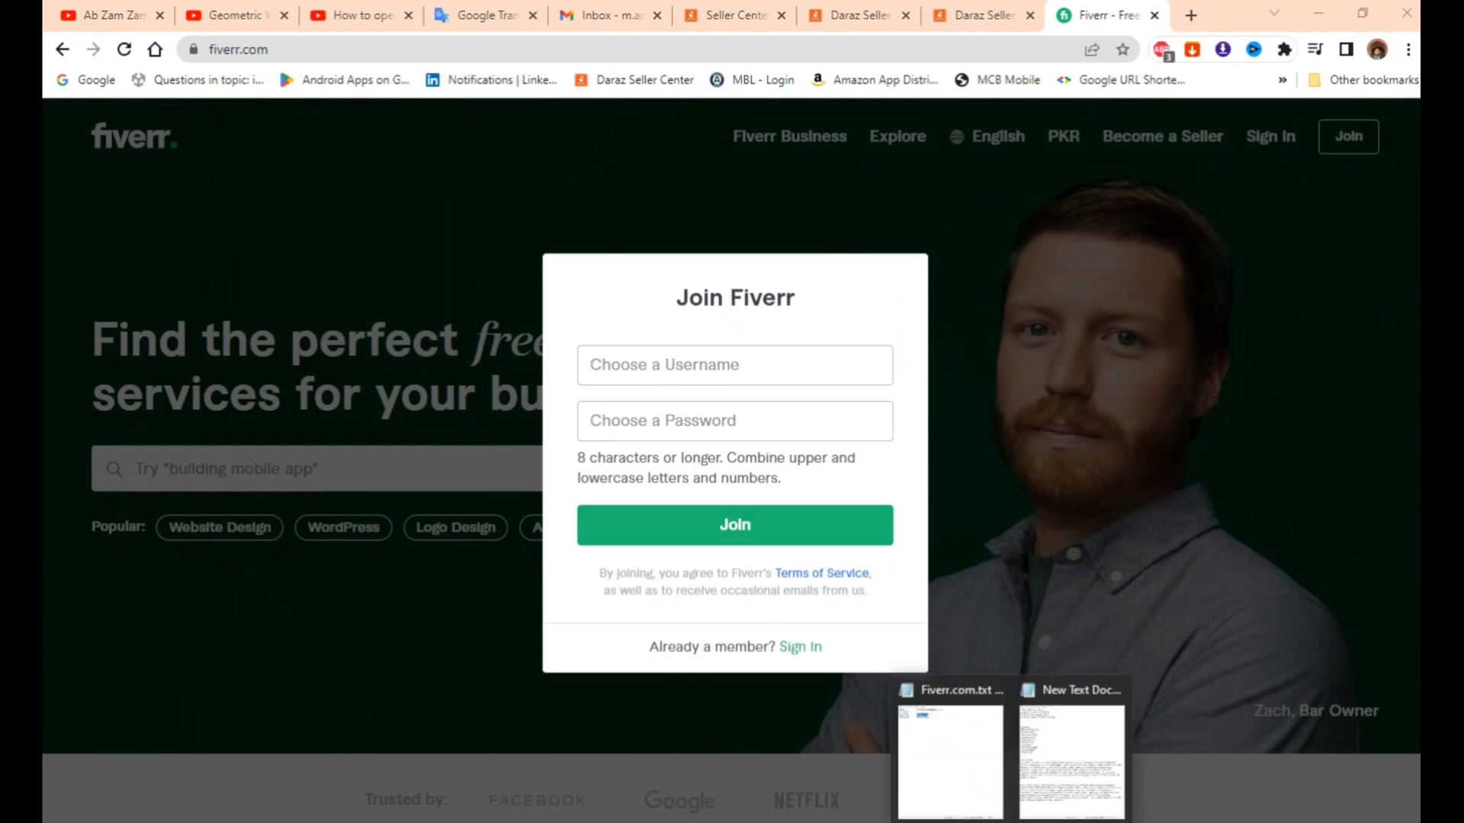
- Copy PenPowerPro from the Notepad list into Fiverr's Username field
click(1049, 776)
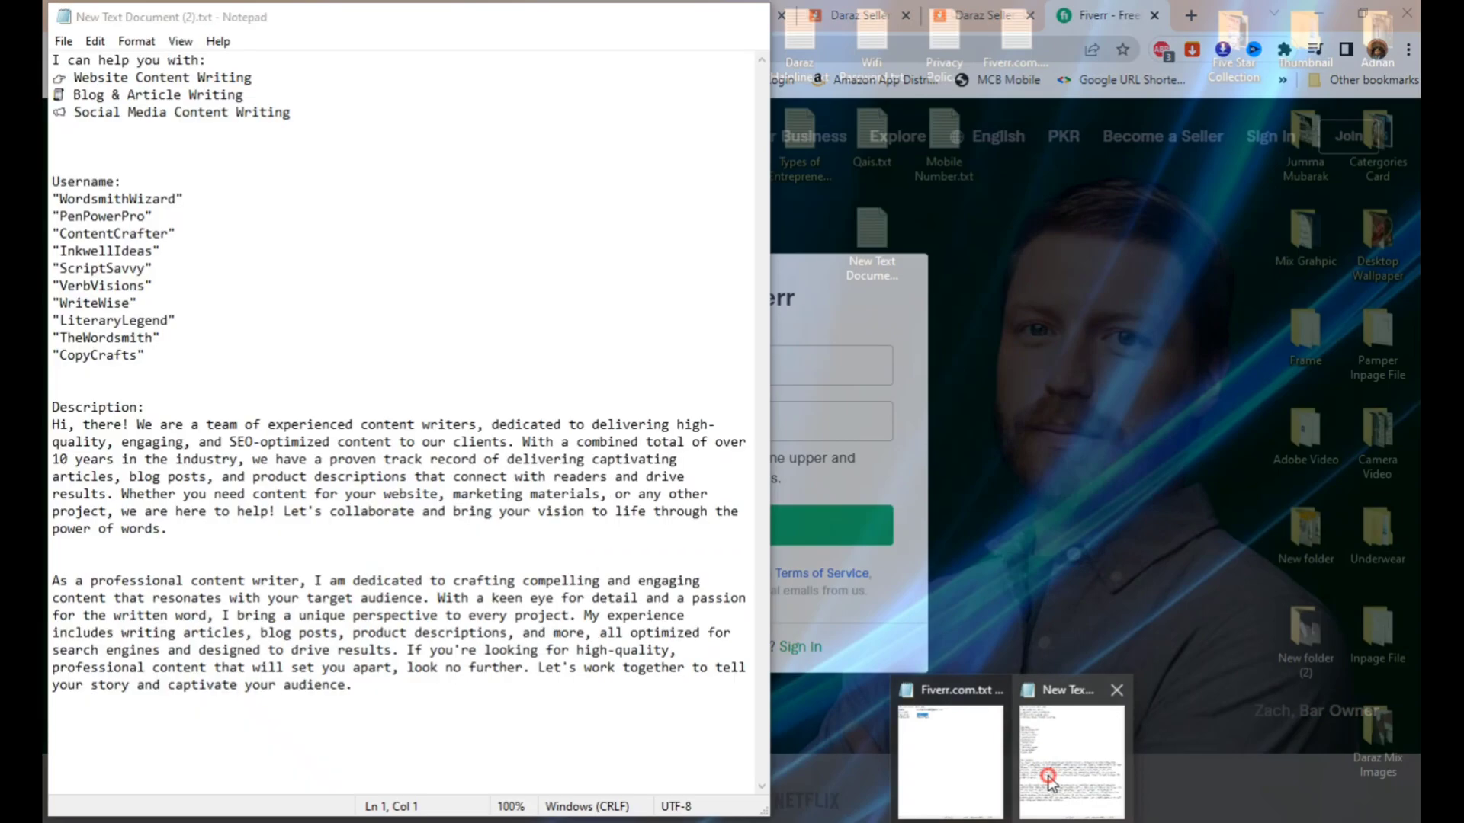
drag(59, 216, 147, 216)
key(ctrl+c)
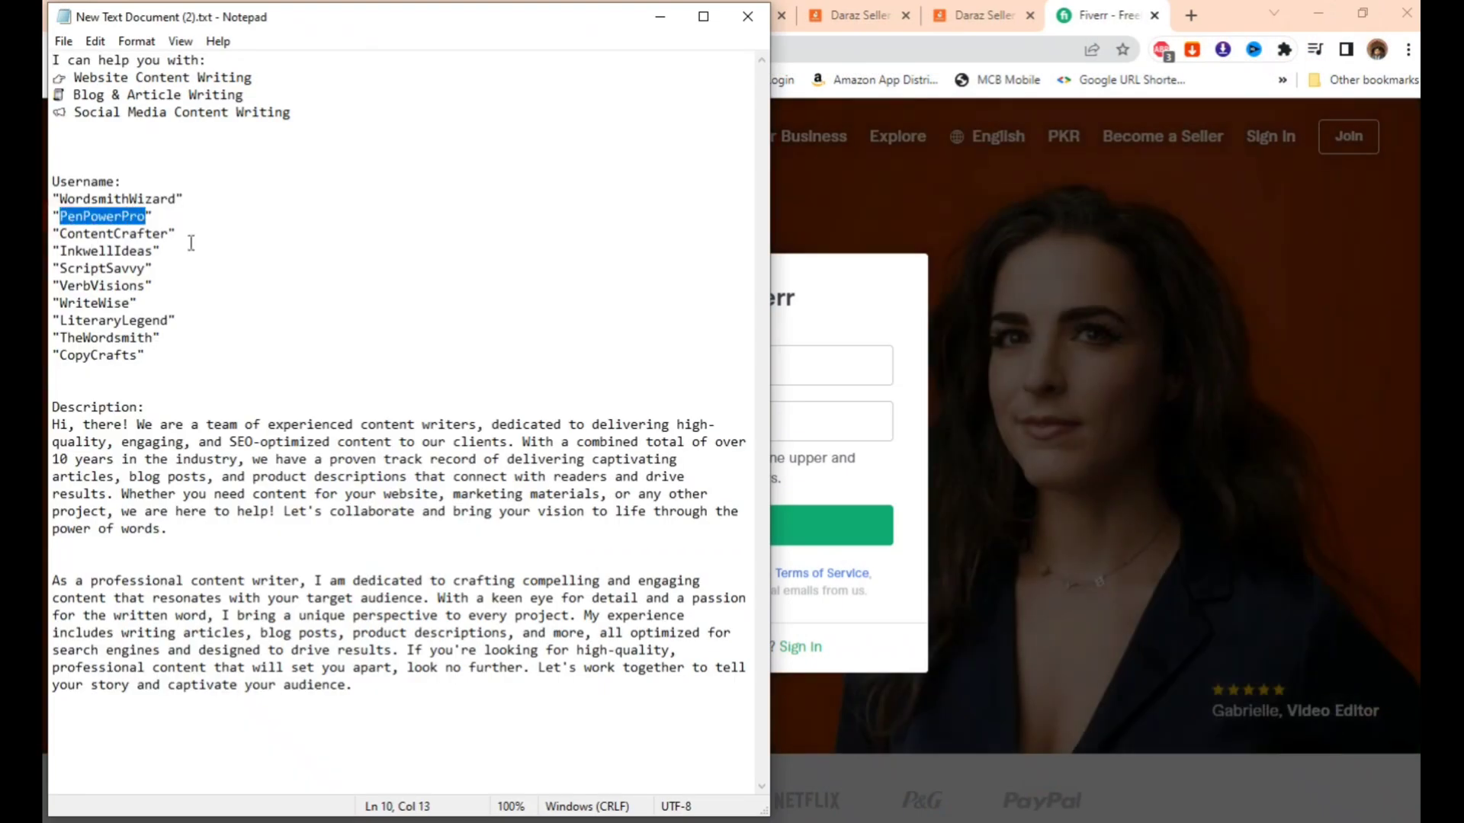
click(851, 316)
click(677, 365)
key(ctrl+v)
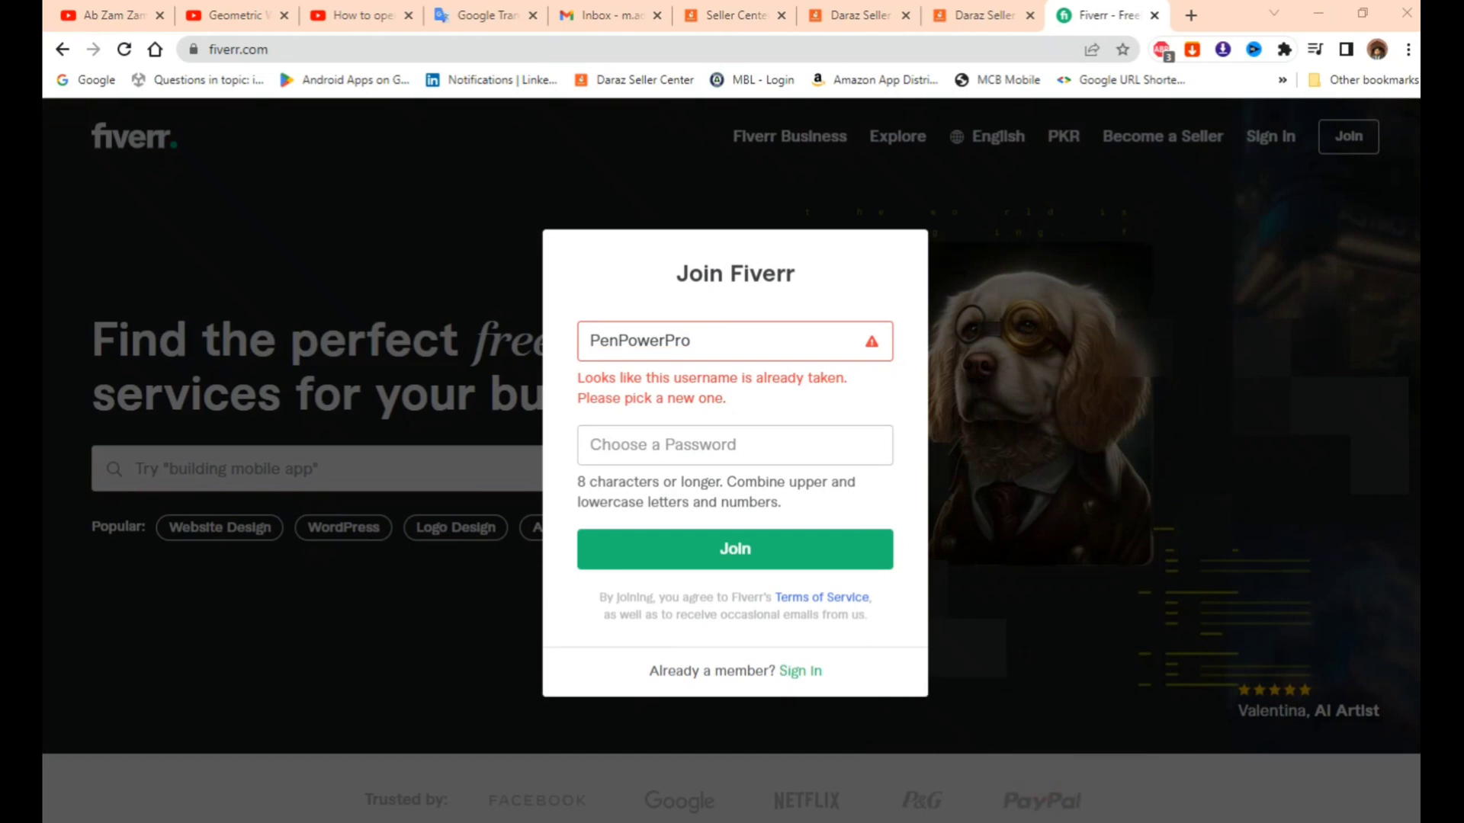
- Replace the taken username with WriteWise123, copied from Notepad
click(1071, 755)
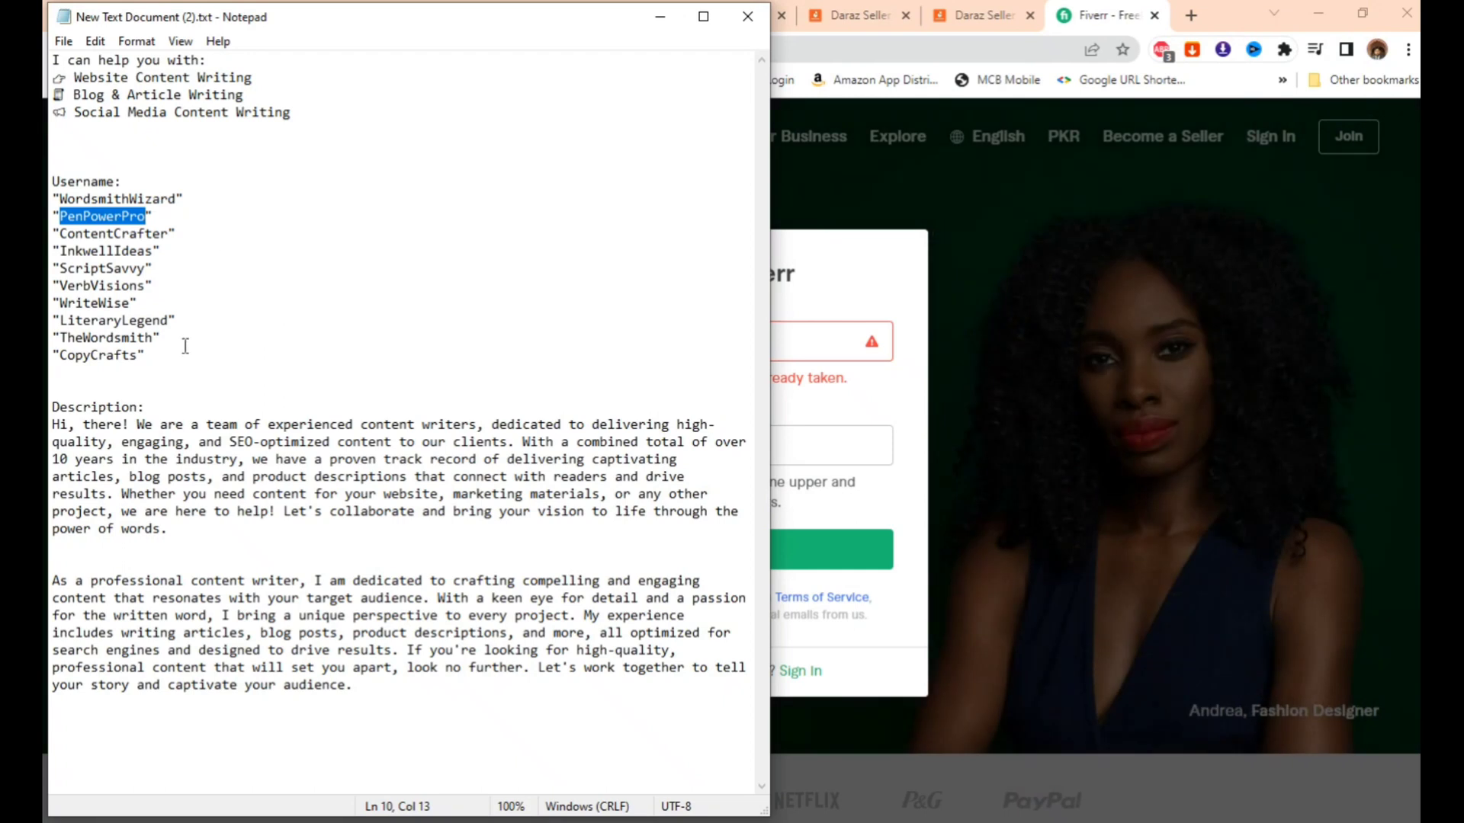
drag(61, 307, 130, 304)
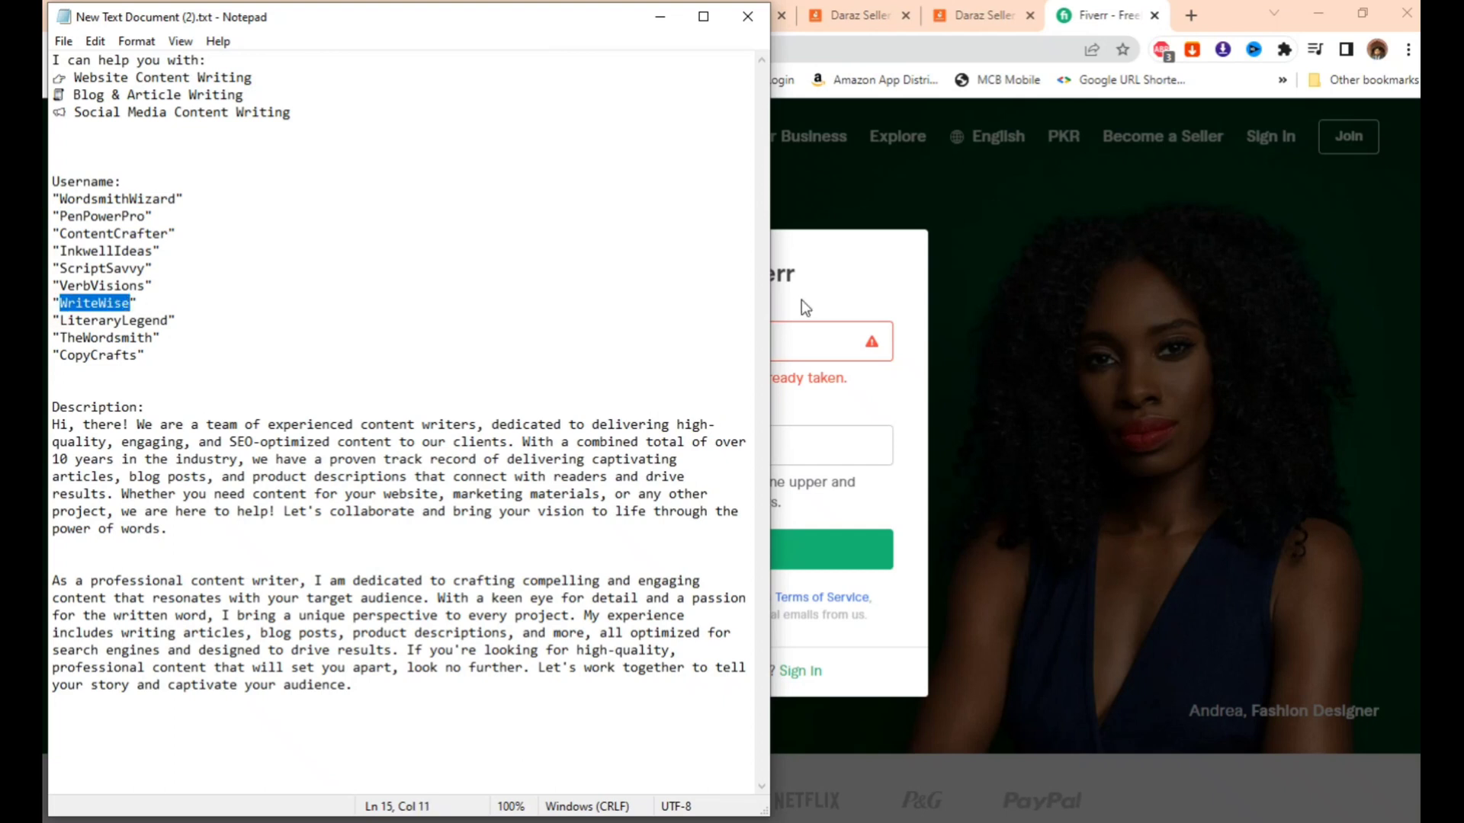
click(796, 309)
double_click(715, 348)
text(WriteWise)
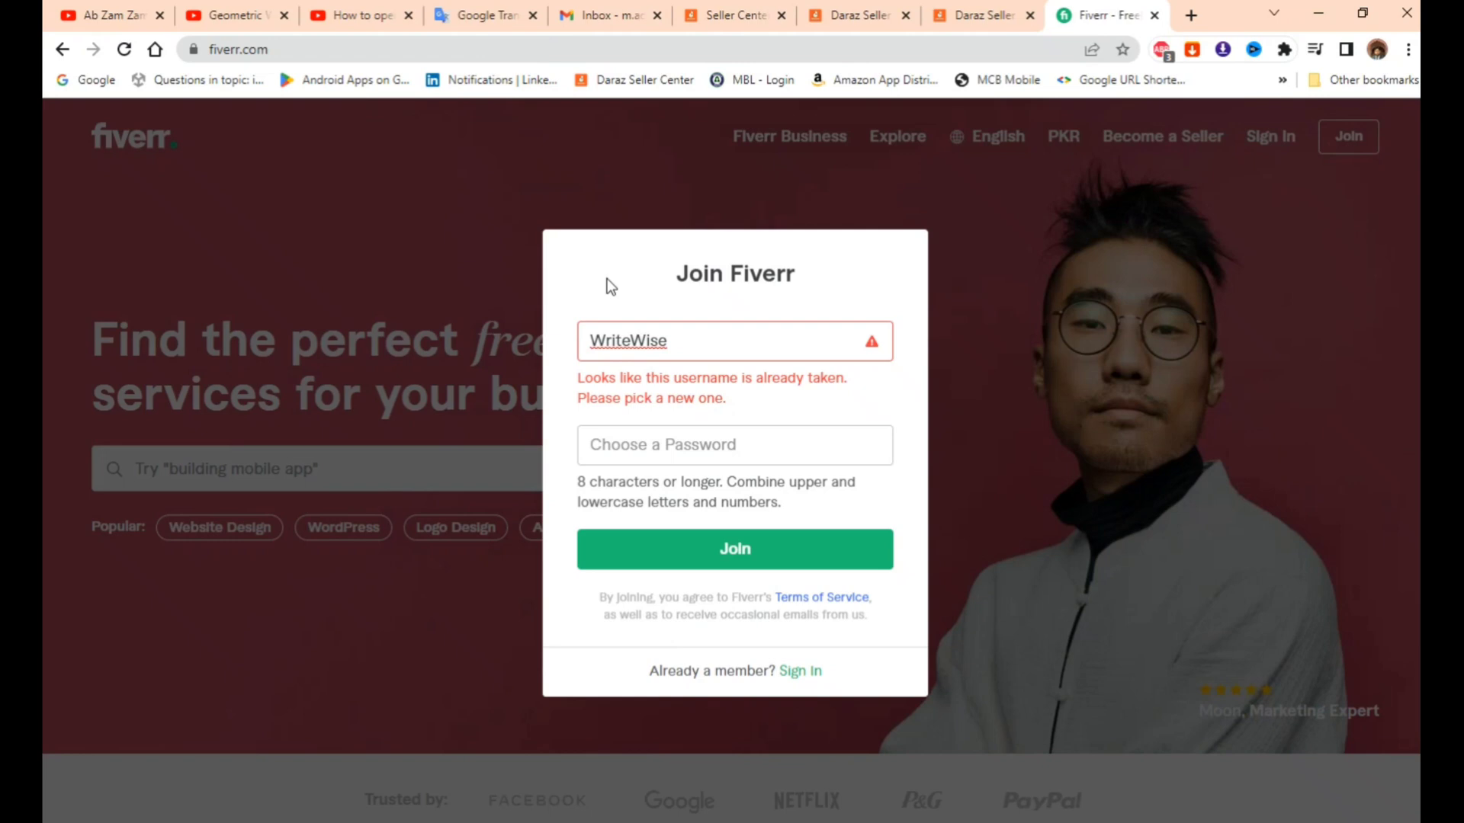
text(123)
- Copy PenPowerPro from Notepad again and focus Fiverr's Username field
mouse_move(1017, 820)
click(1037, 793)
drag(60, 216, 147, 216)
key(ctrl+c)
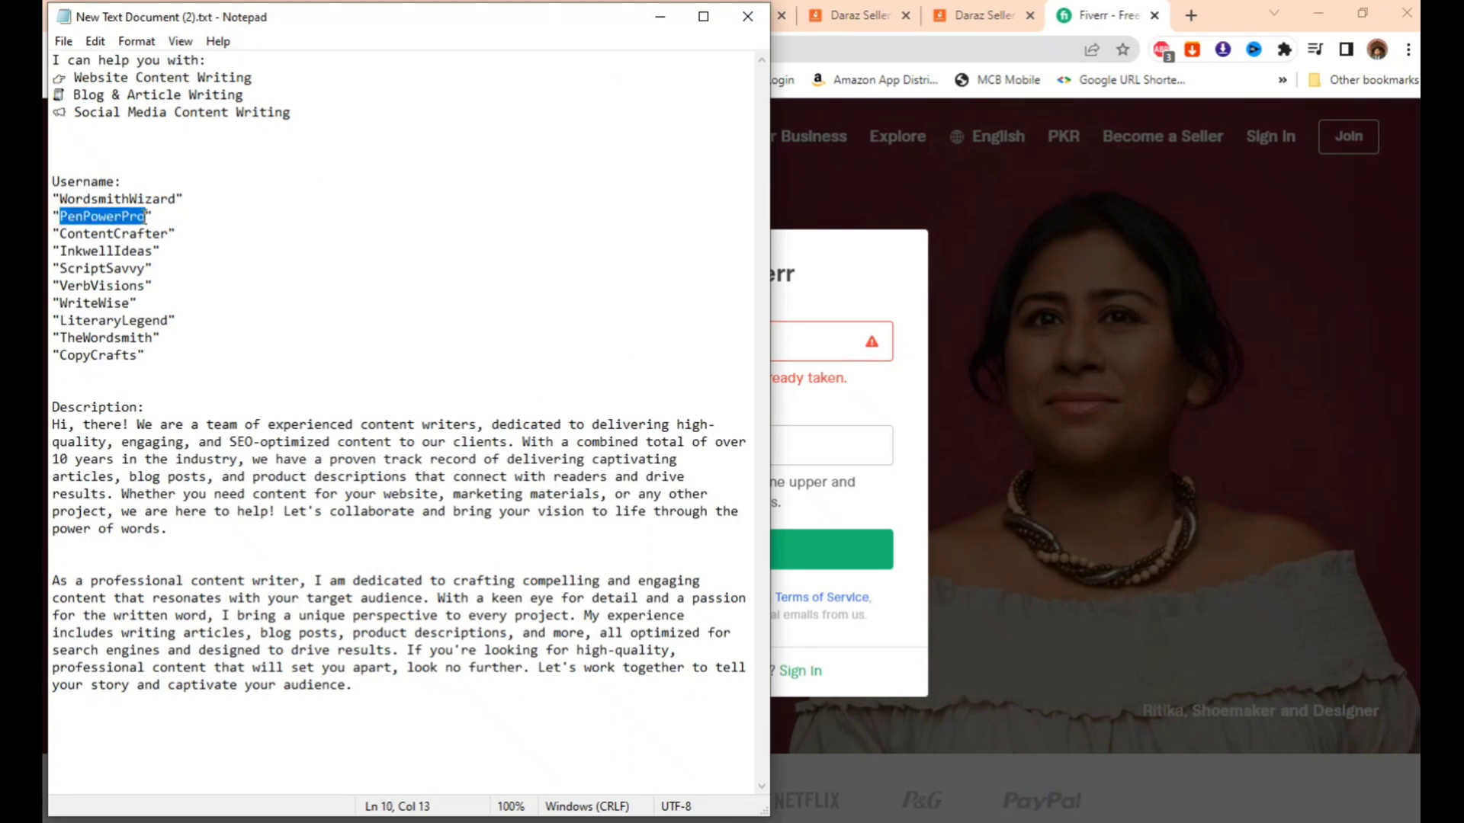
click(846, 279)
click(754, 336)
- Replace the username with PenPowerPro321
key(ctrl+a)
key(ctrl+v)
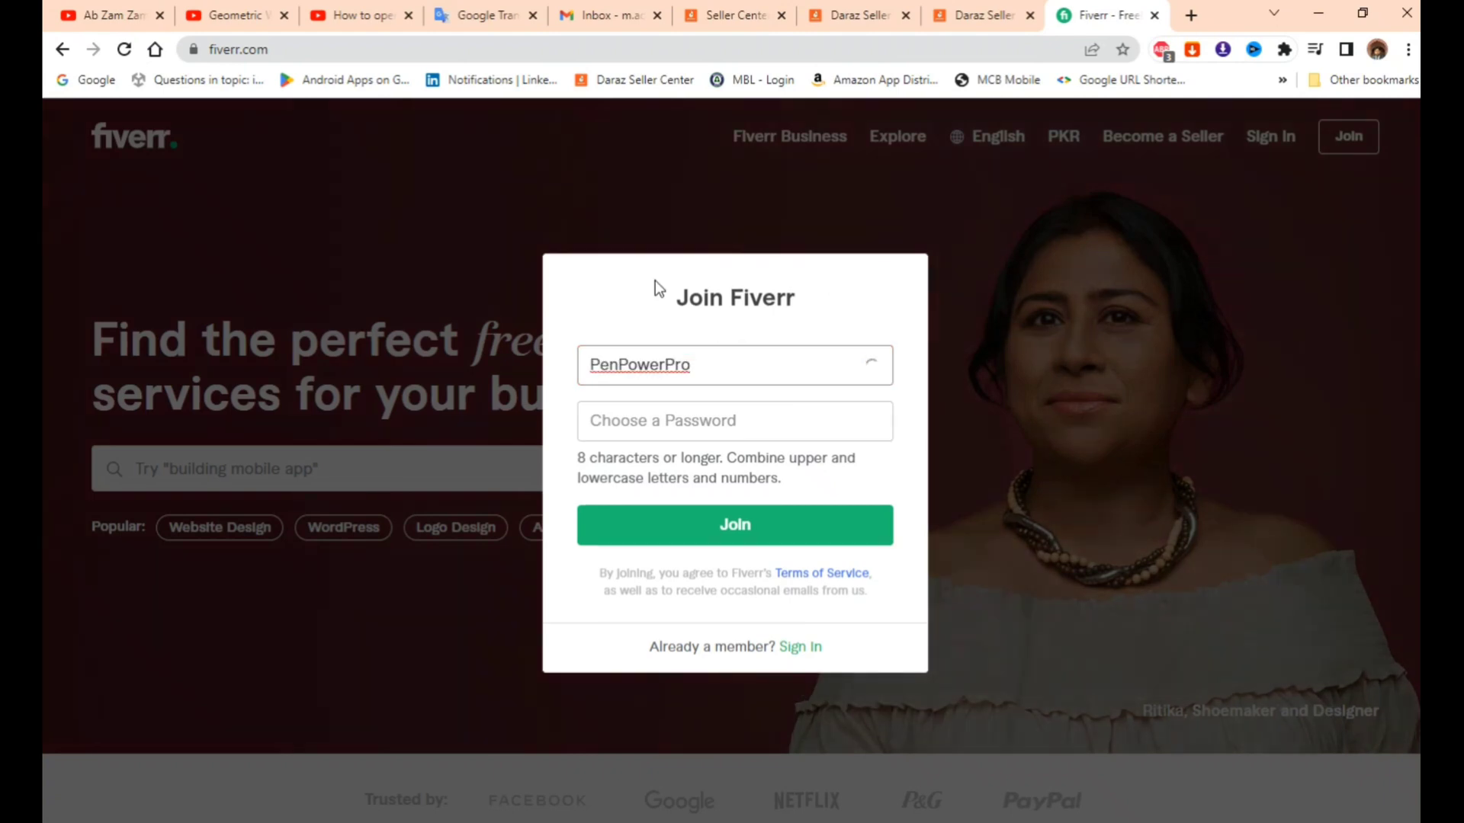
text(321)
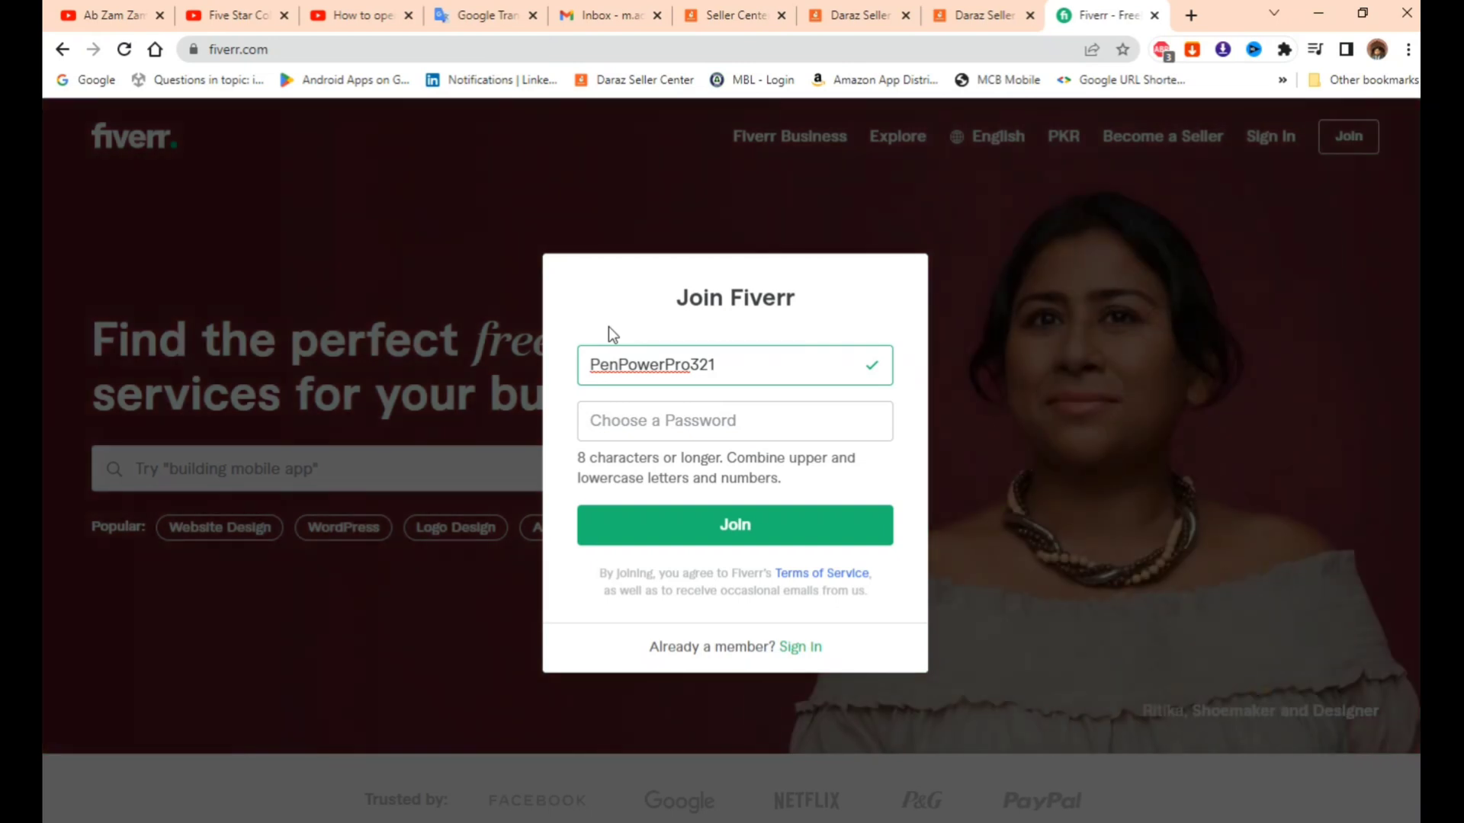
- Enter the account password, create the account, and save the password in Chrome
click(605, 436)
mouse_move(983, 822)
click(953, 751)
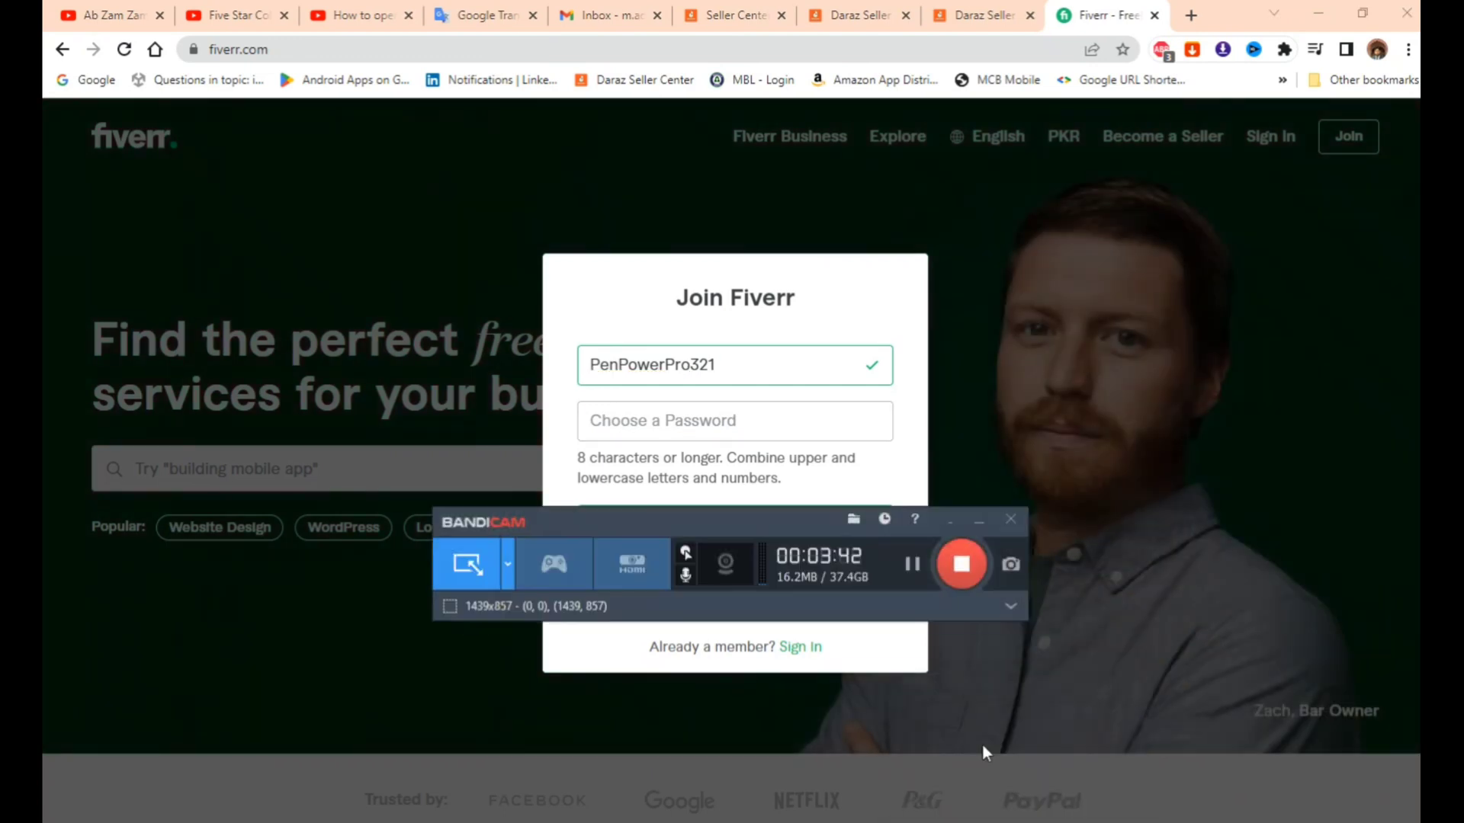
click(913, 568)
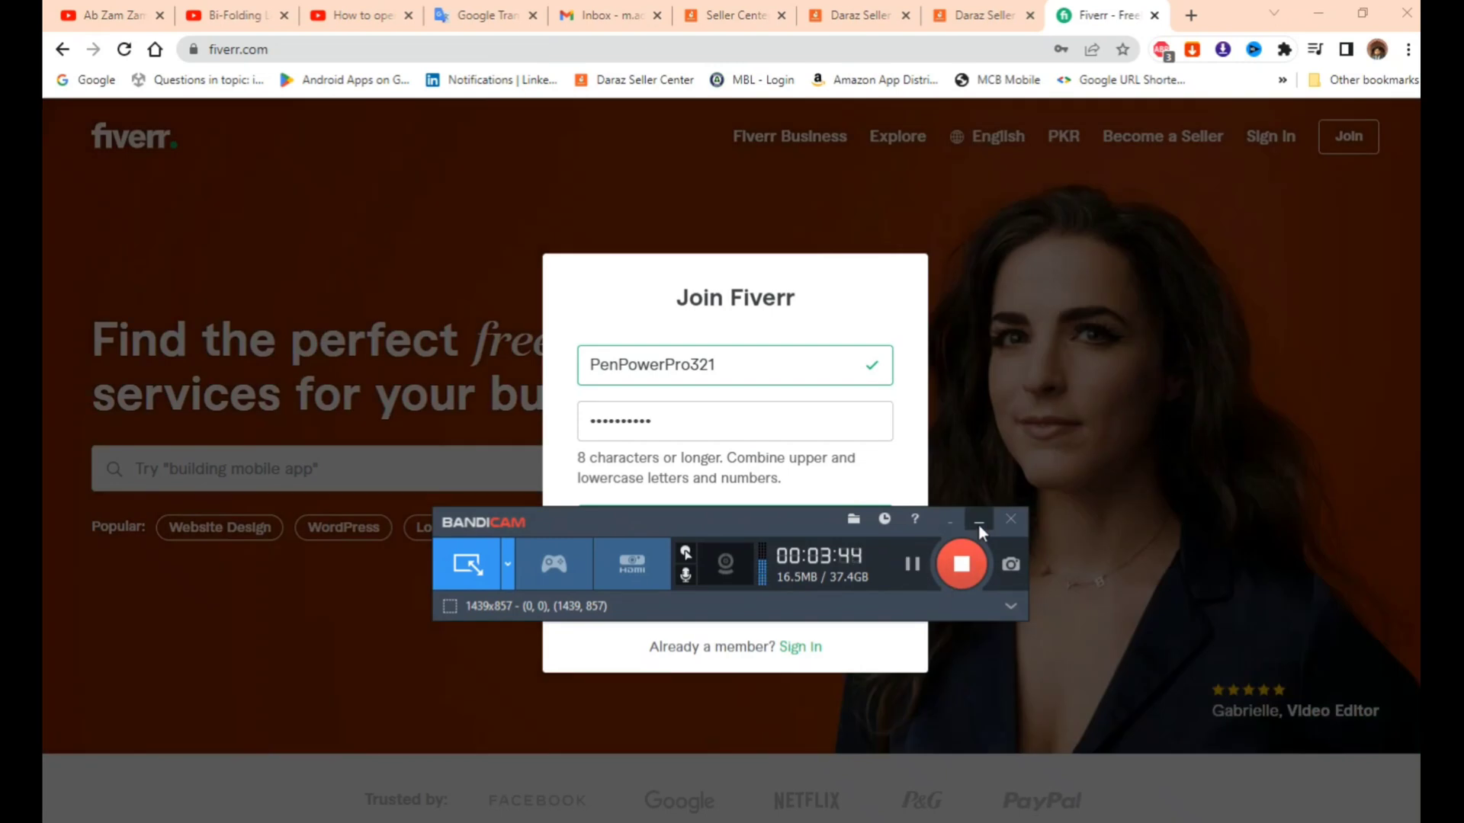
click(979, 521)
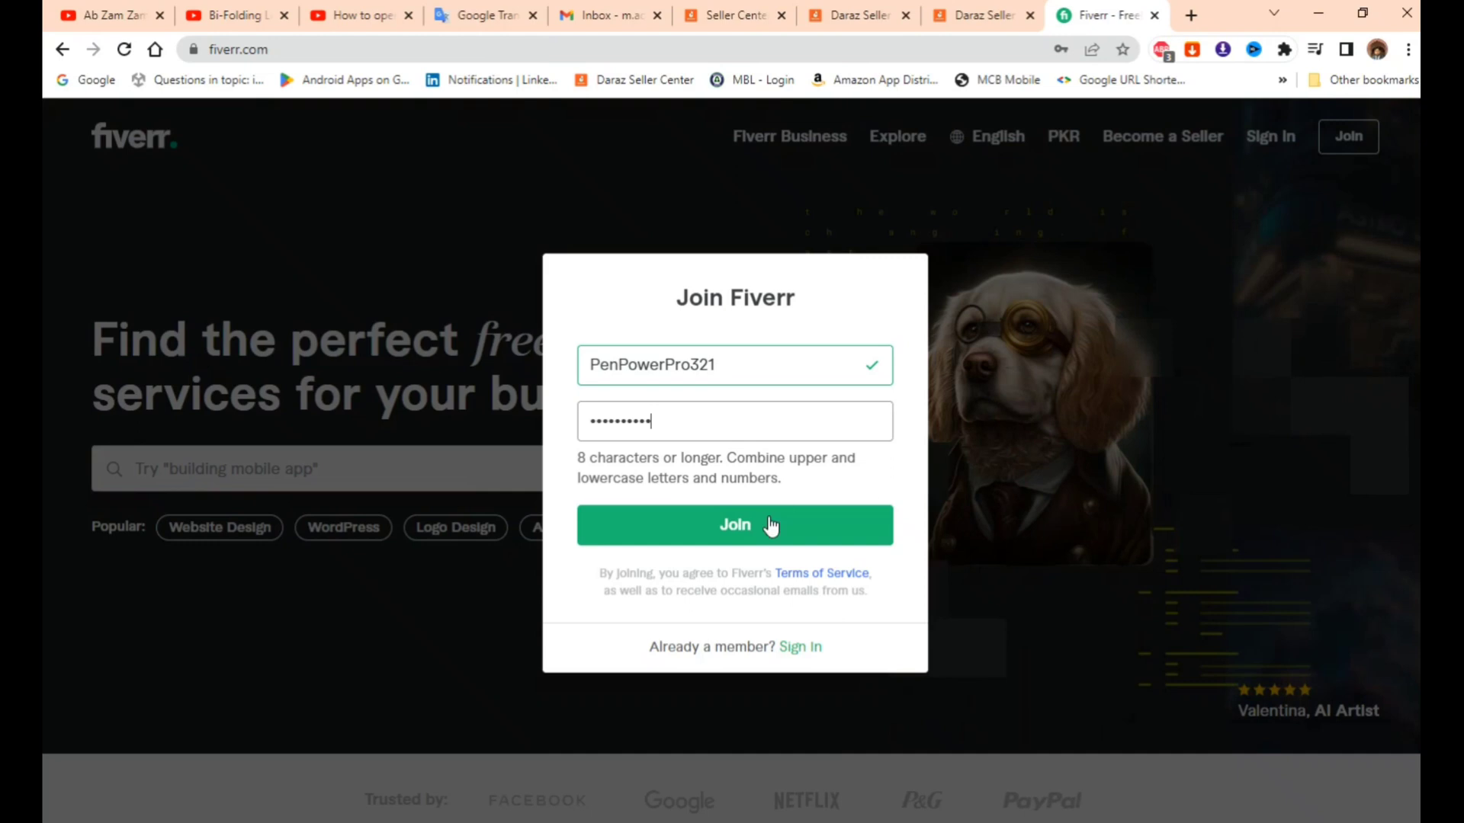
click(755, 528)
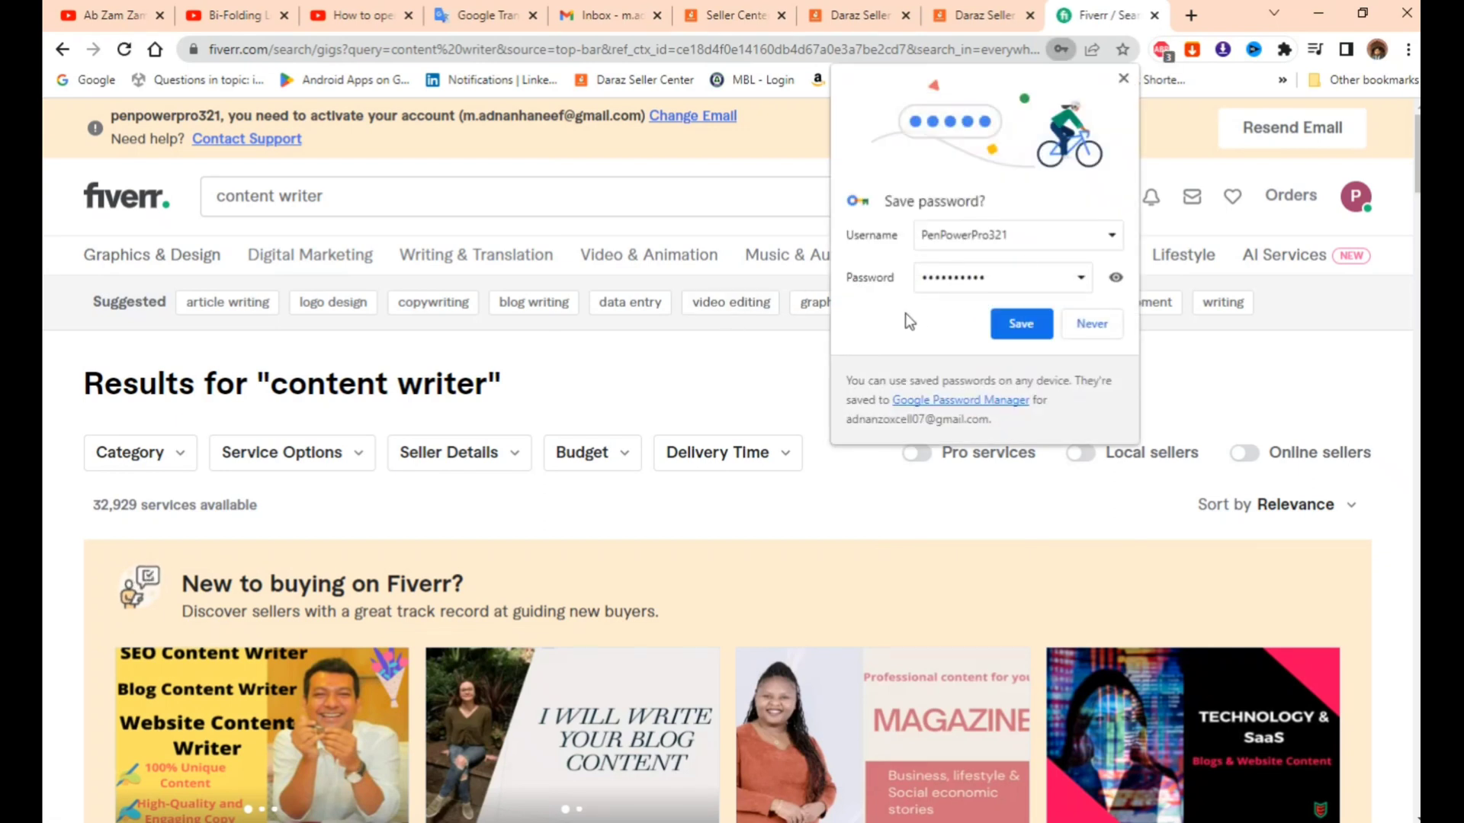
click(1022, 326)
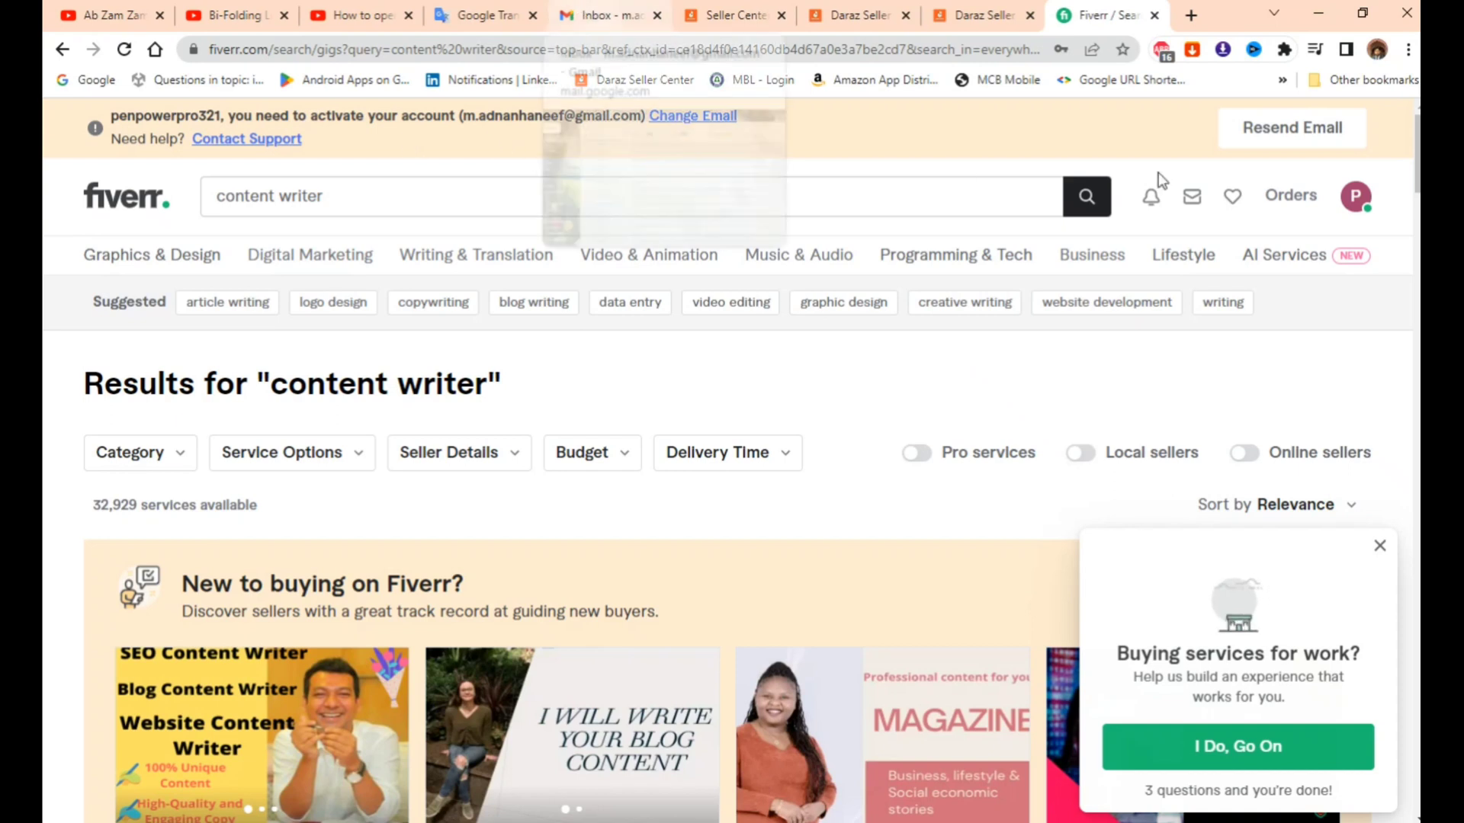
- Open Fiverr's 'Activate Your New Account' email in Gmail's Updates tab and activate the account
click(606, 16)
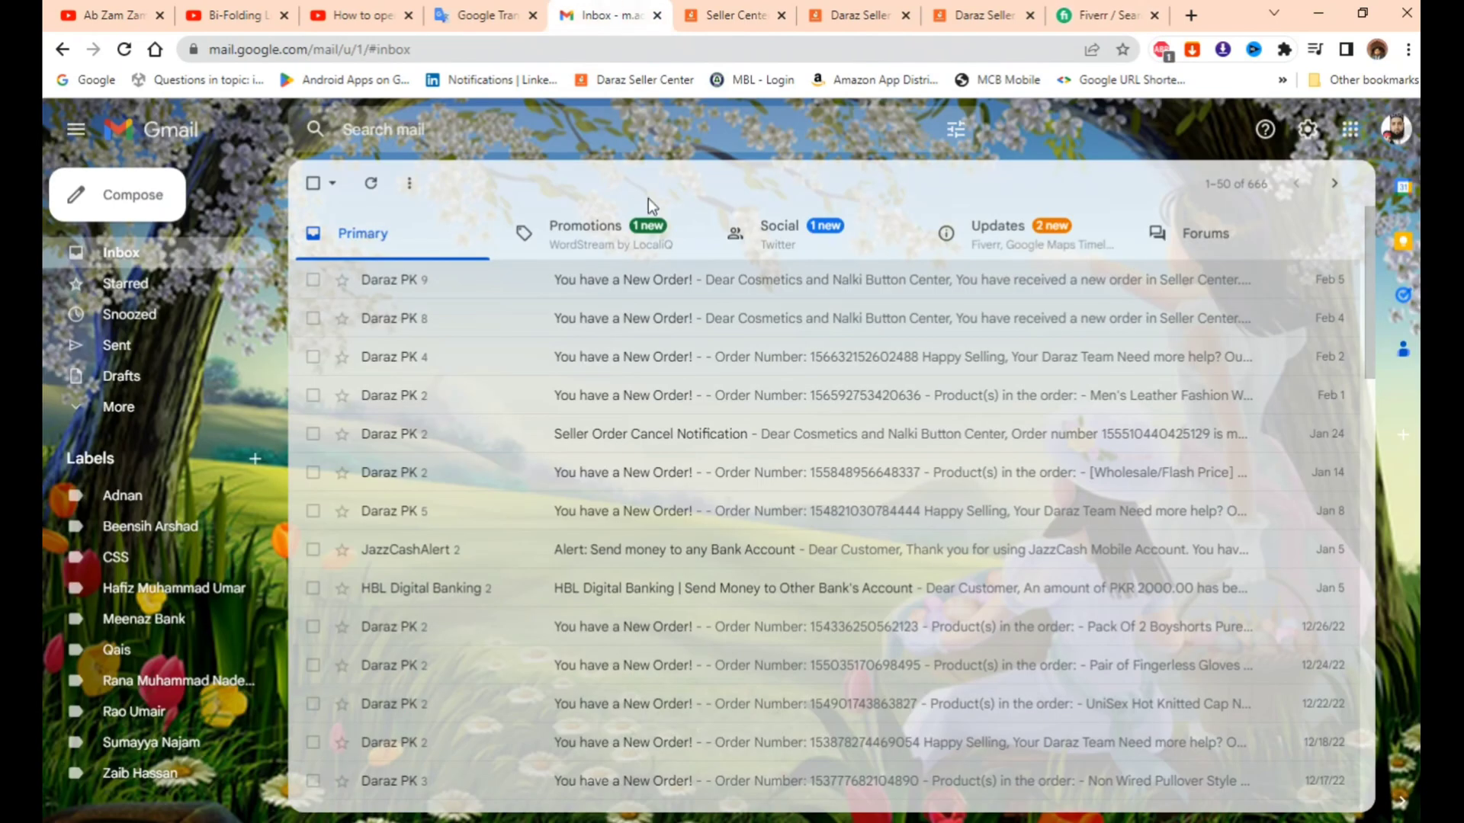
click(1016, 239)
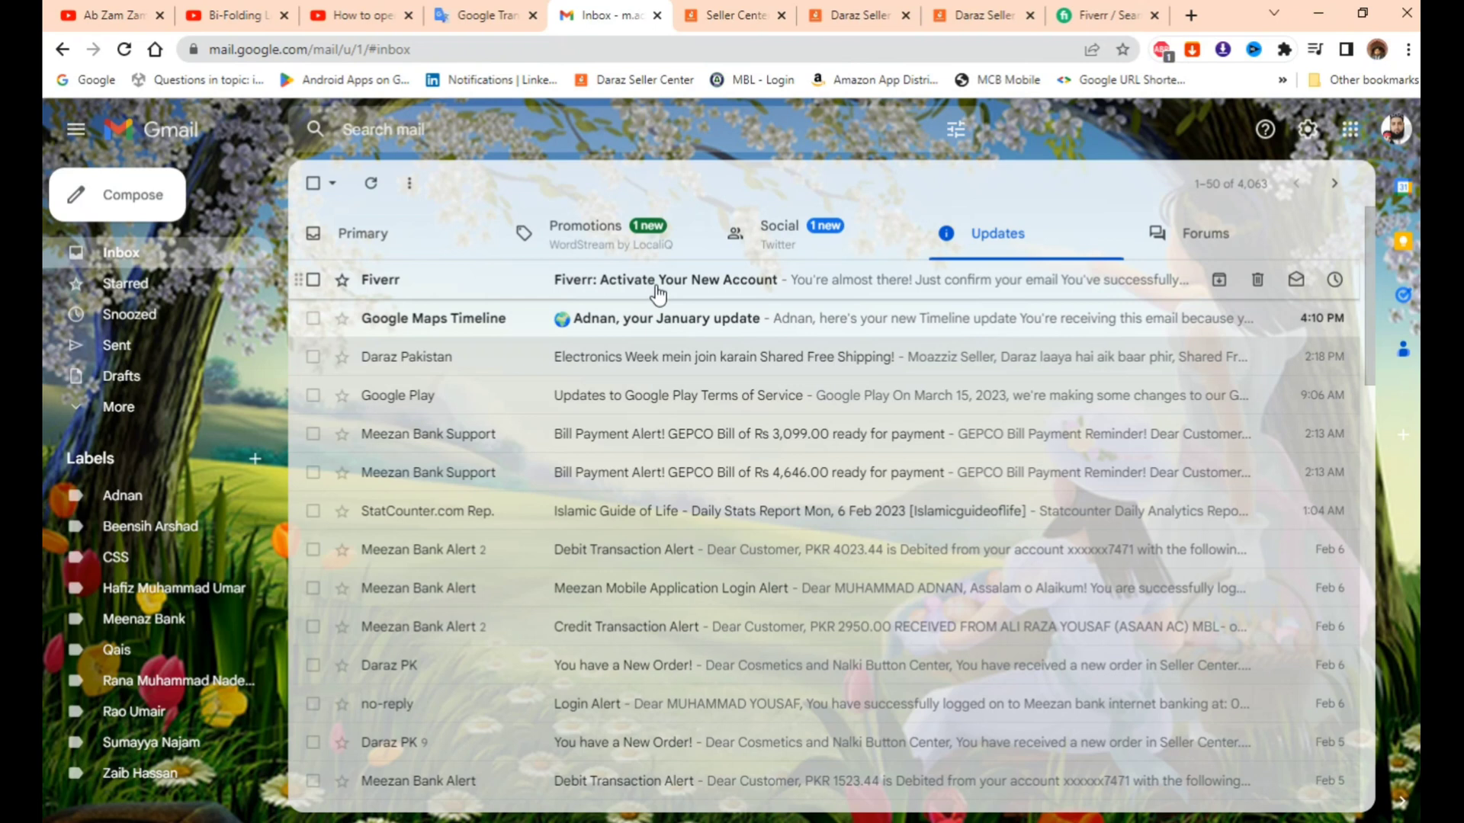
click(692, 283)
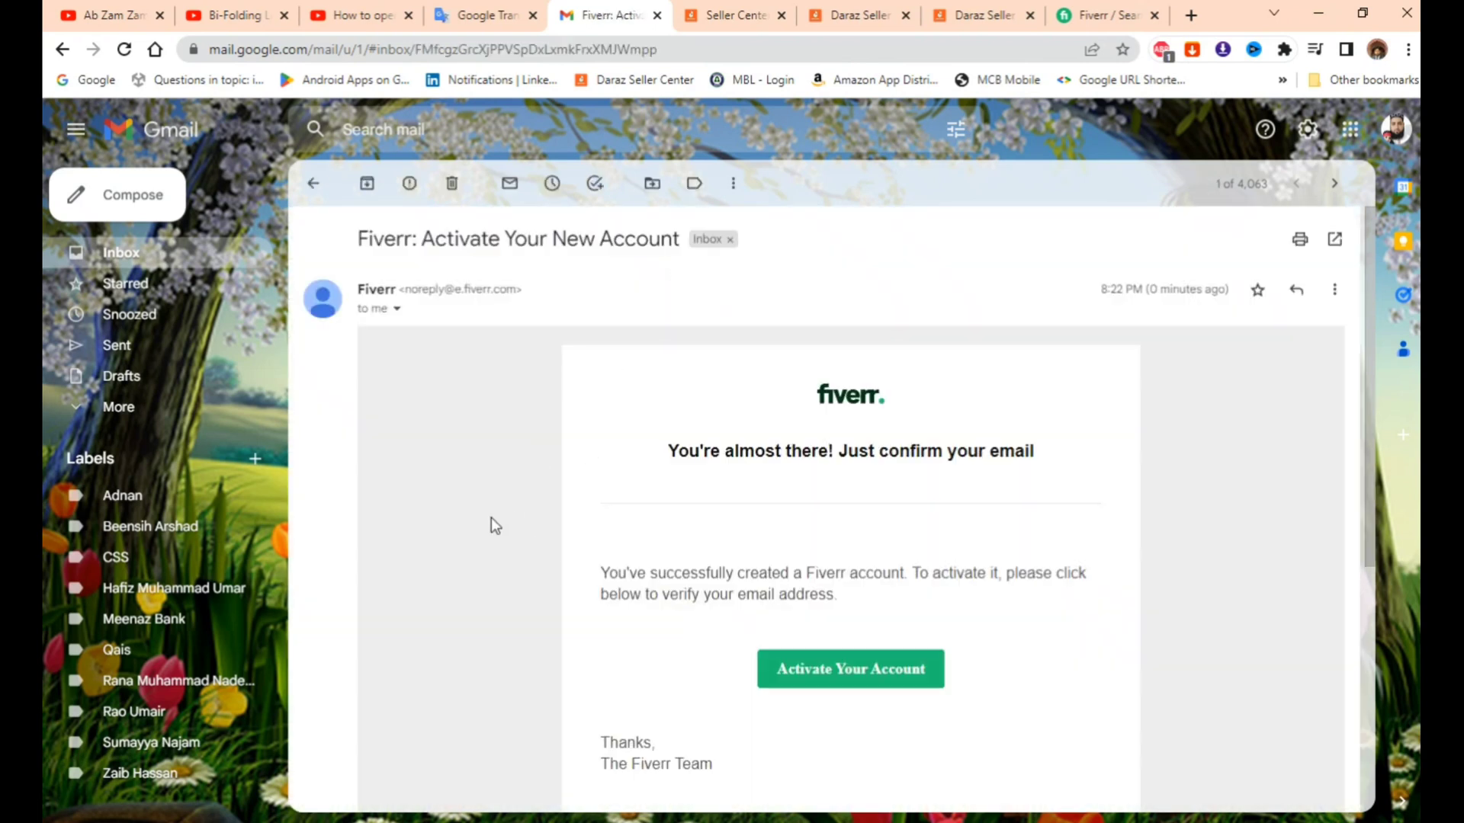
scroll(503, 513, down, 2)
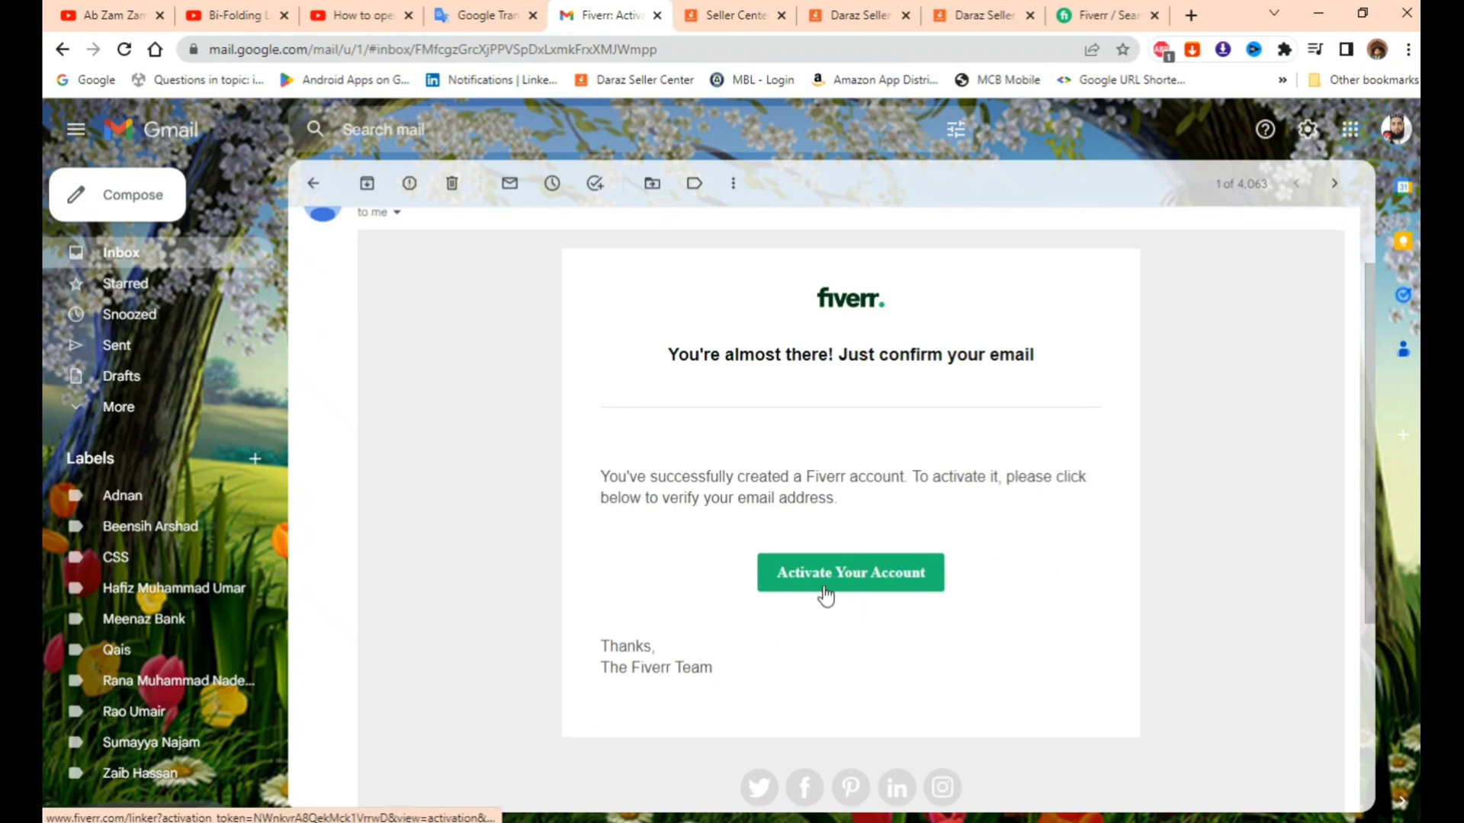
click(873, 586)
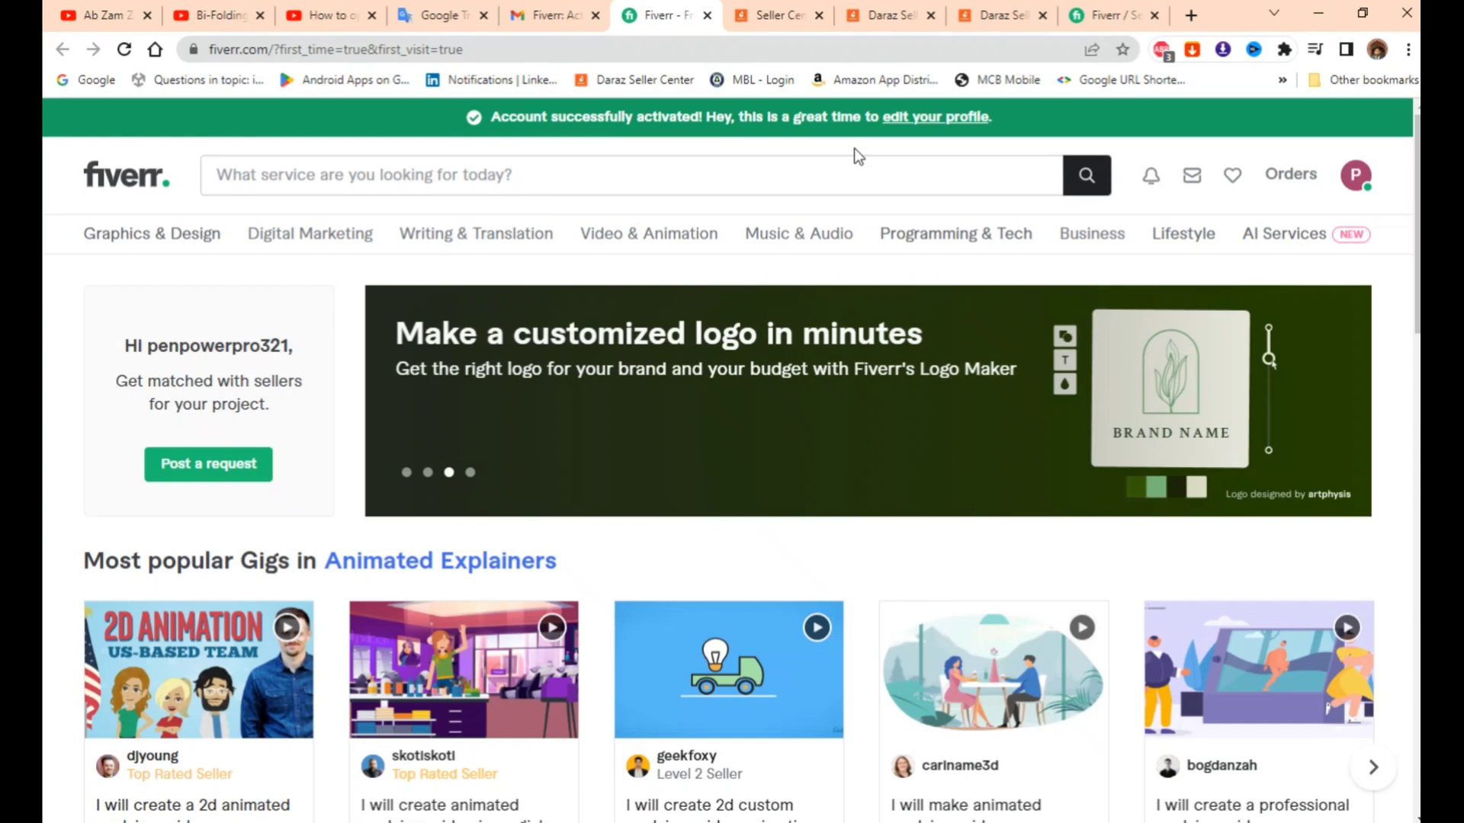
- Enter the account holder's full name in the profile settings and save the changes
click(941, 121)
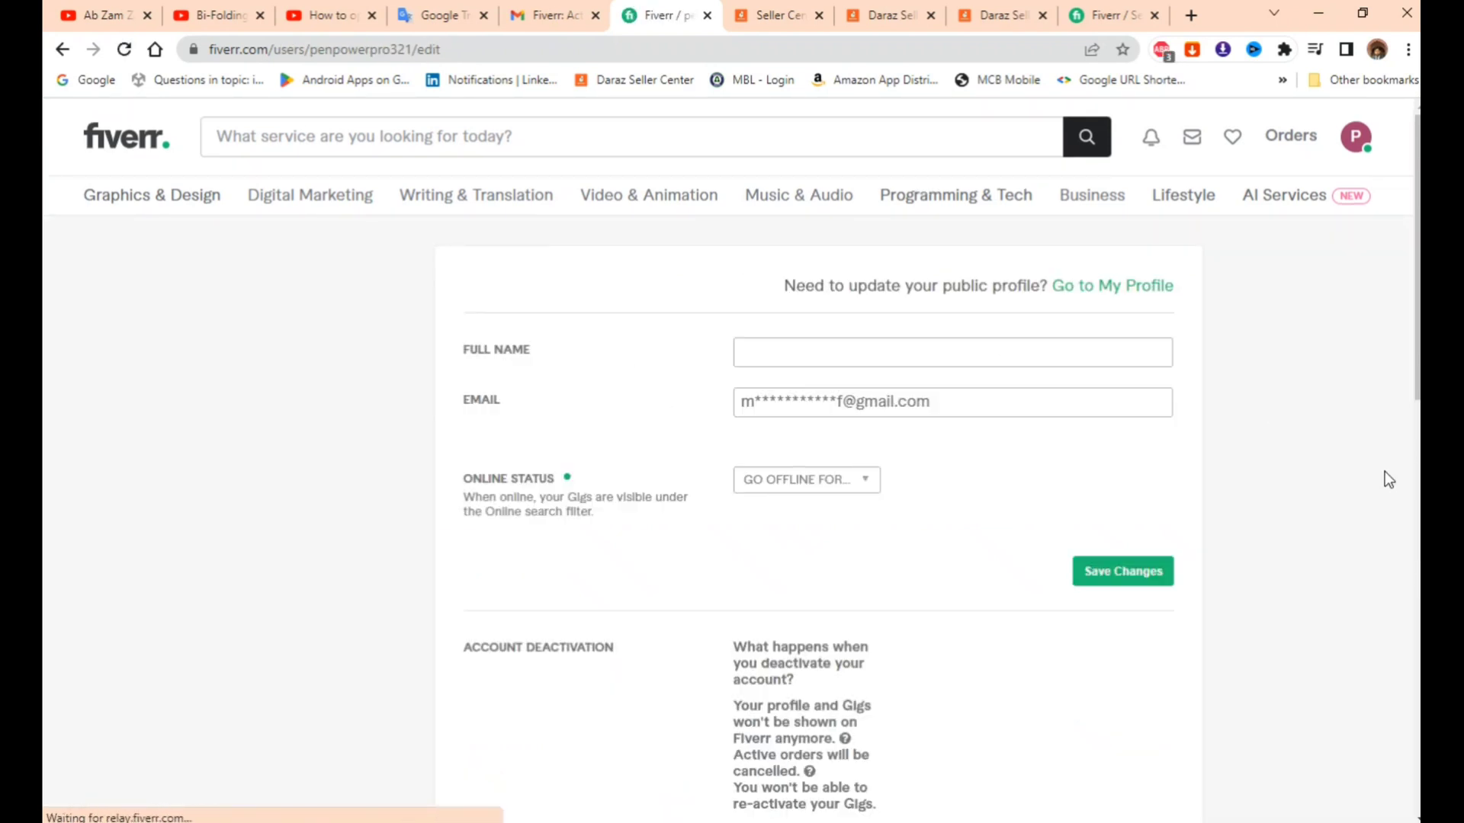
scroll(1354, 491, down, 6)
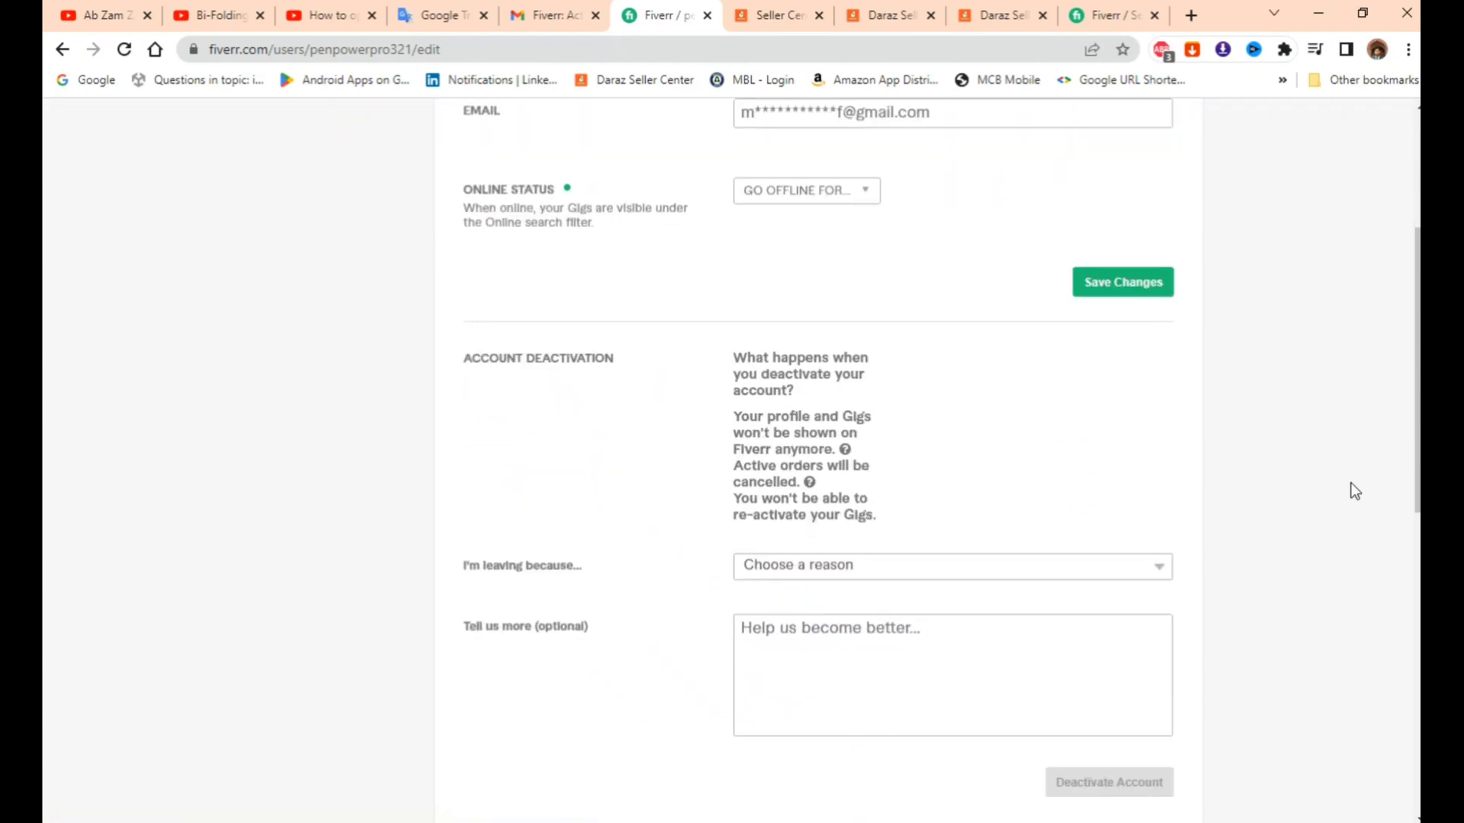
scroll(1354, 491, up, 6)
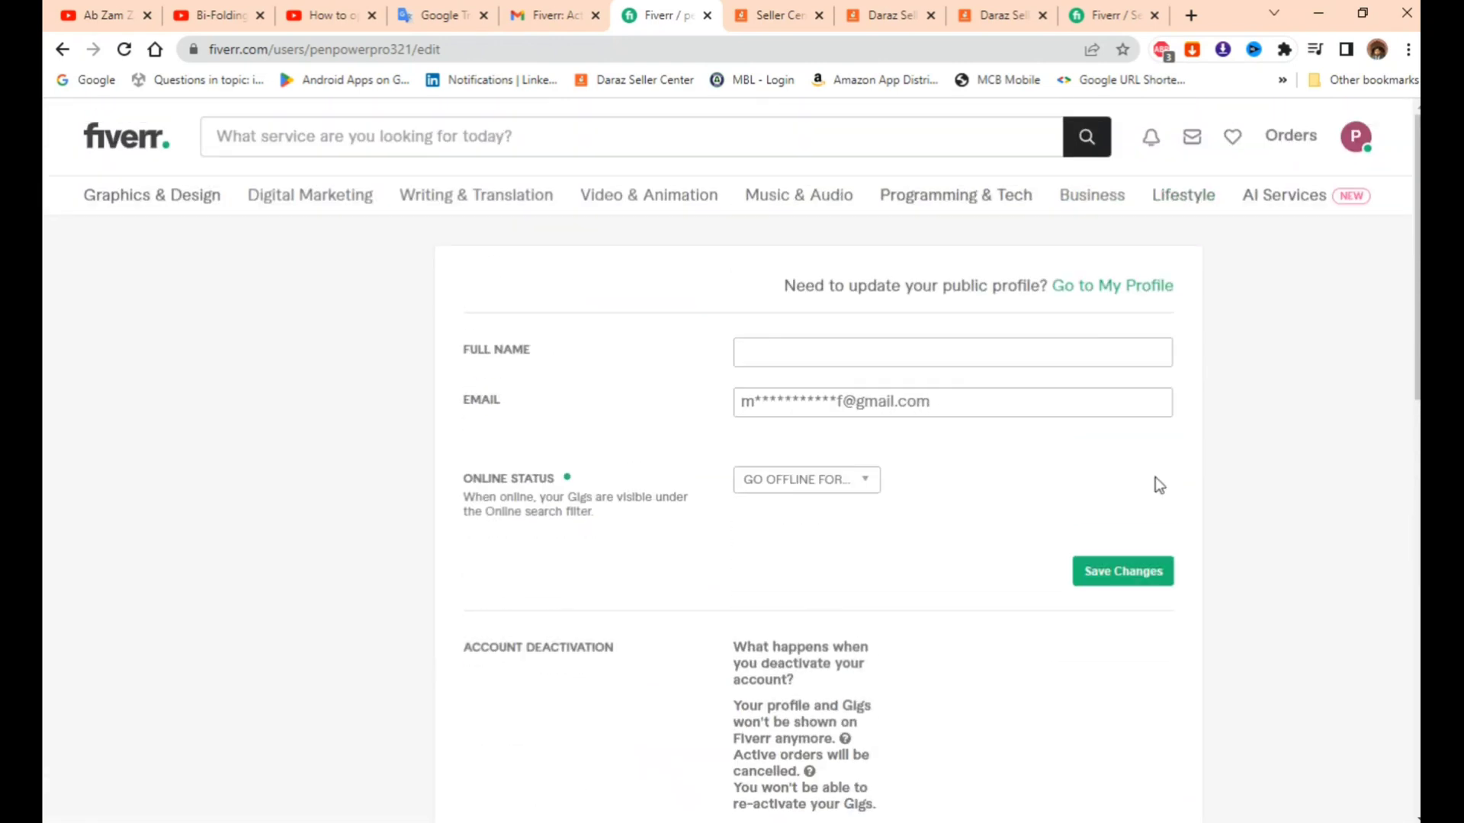
click(838, 362)
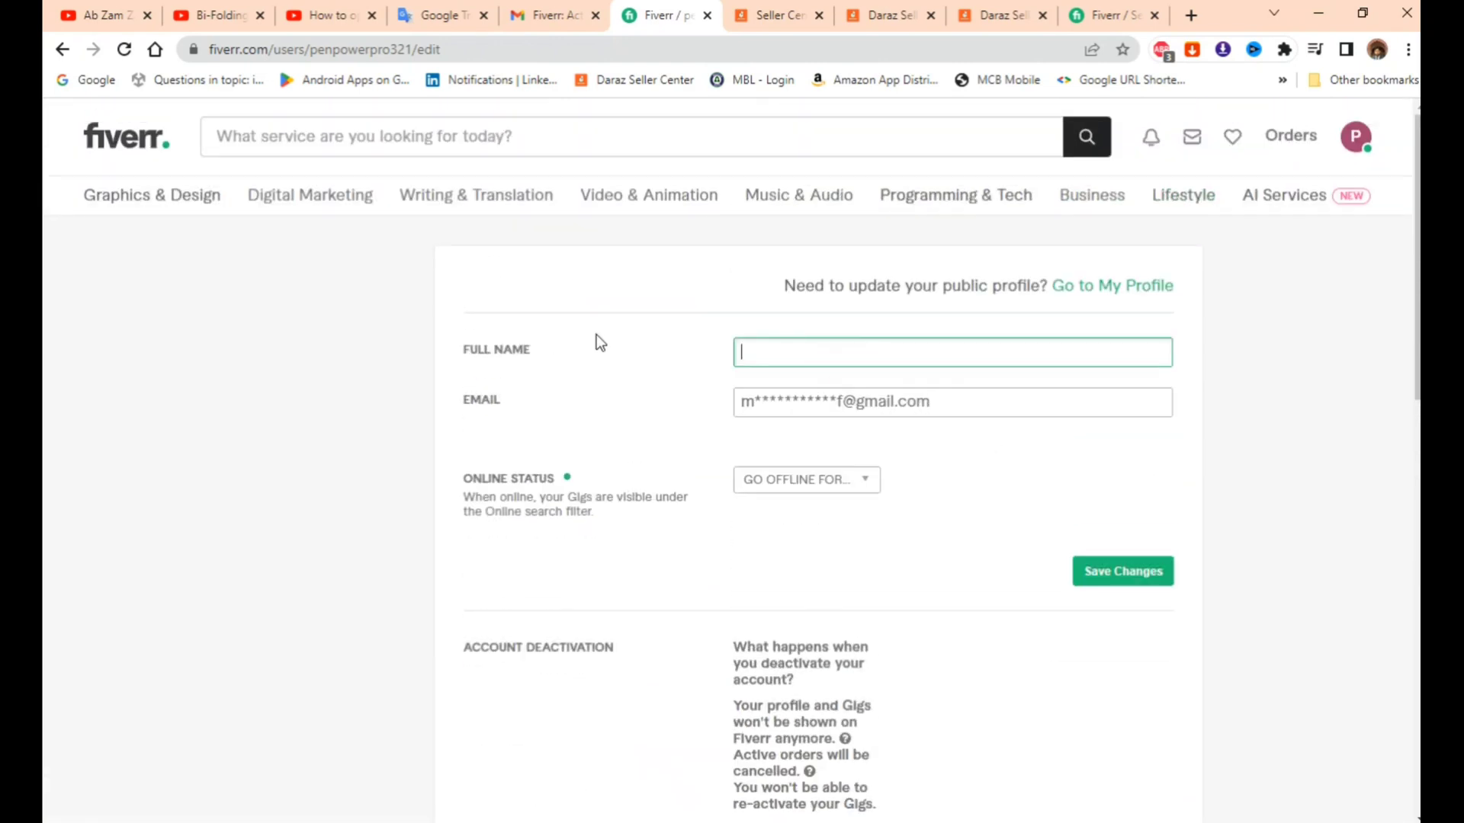
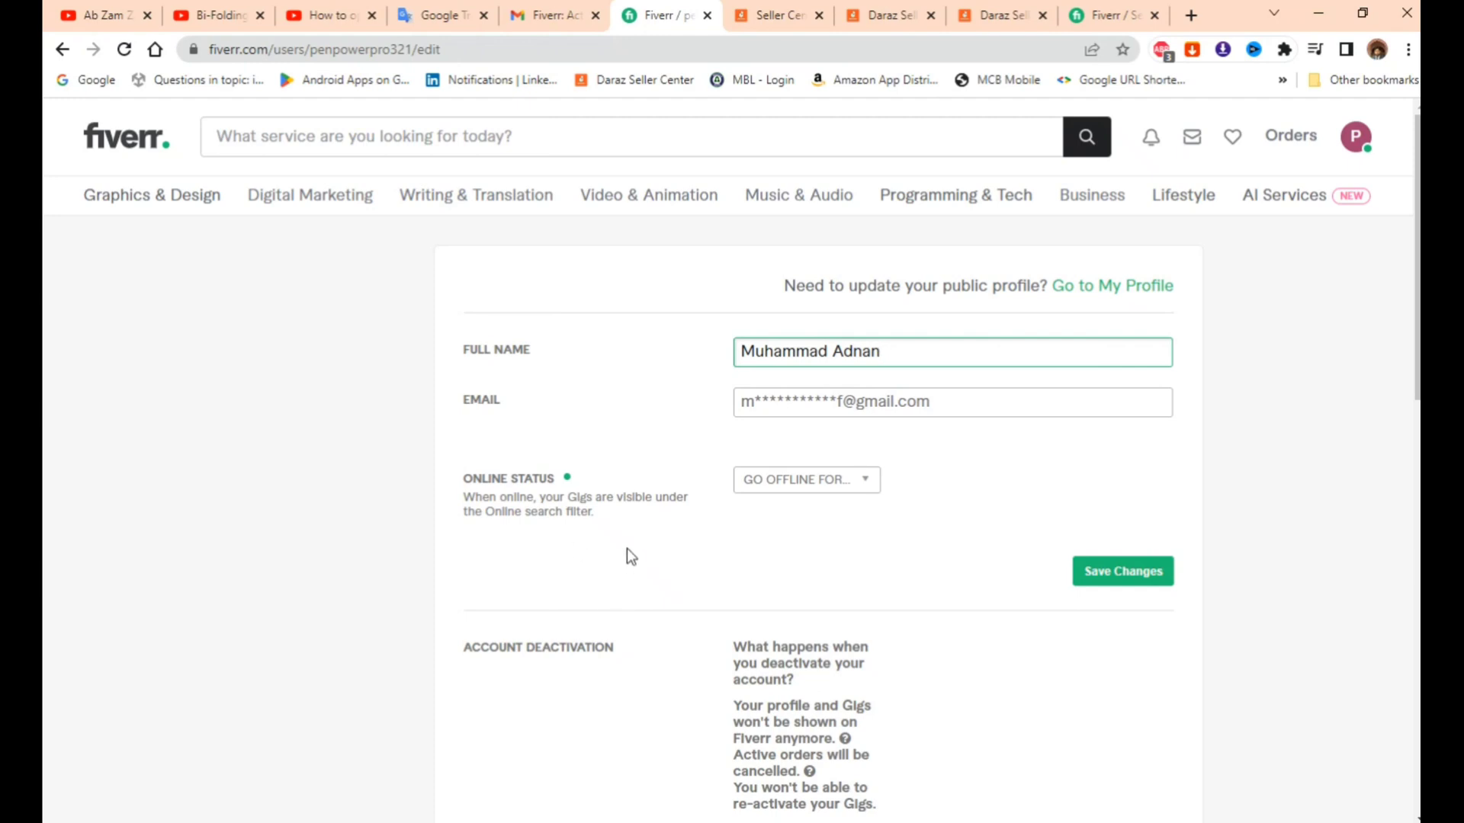
scroll(638, 531, down, 1)
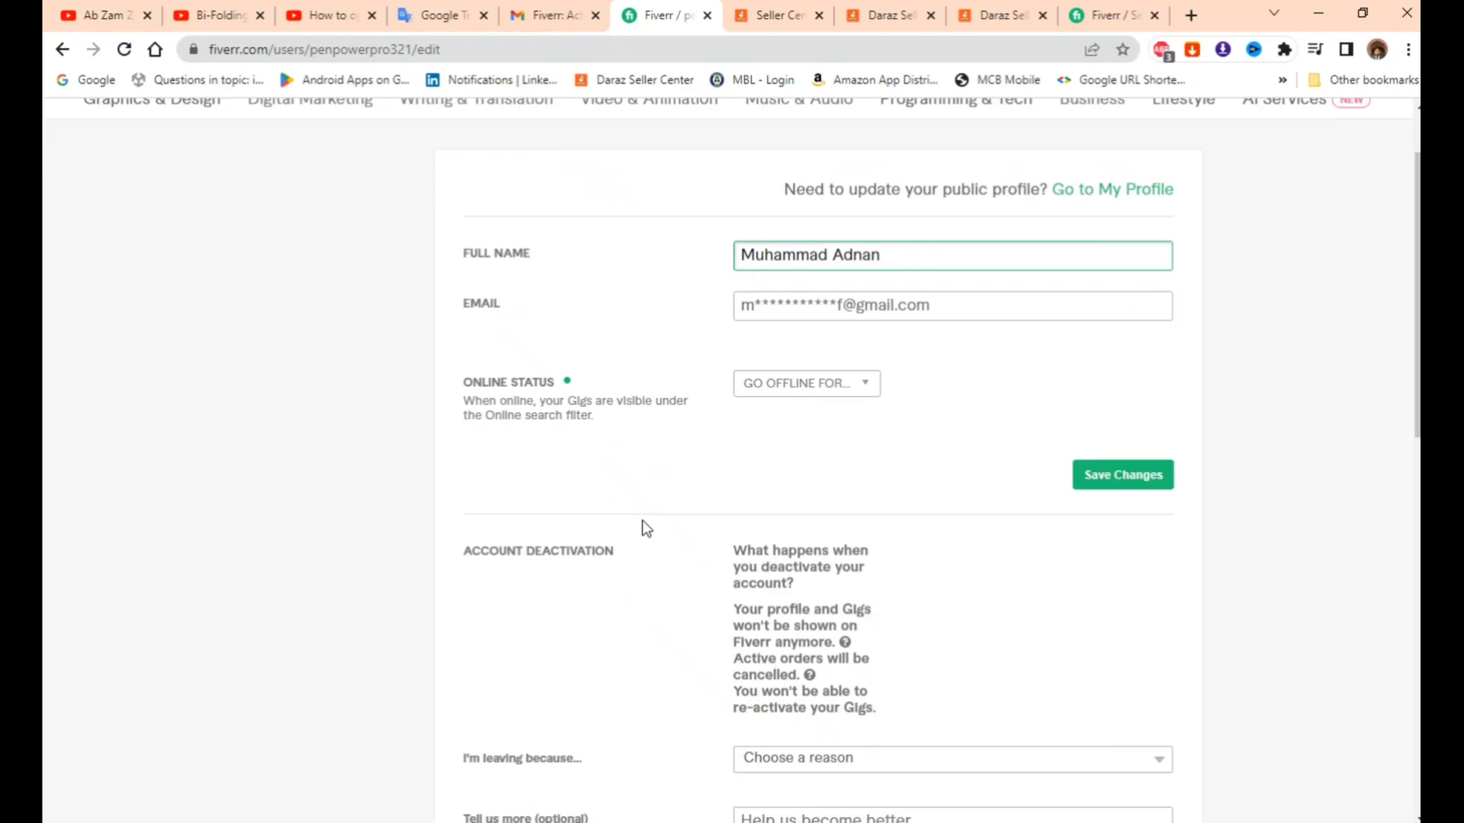
click(1139, 477)
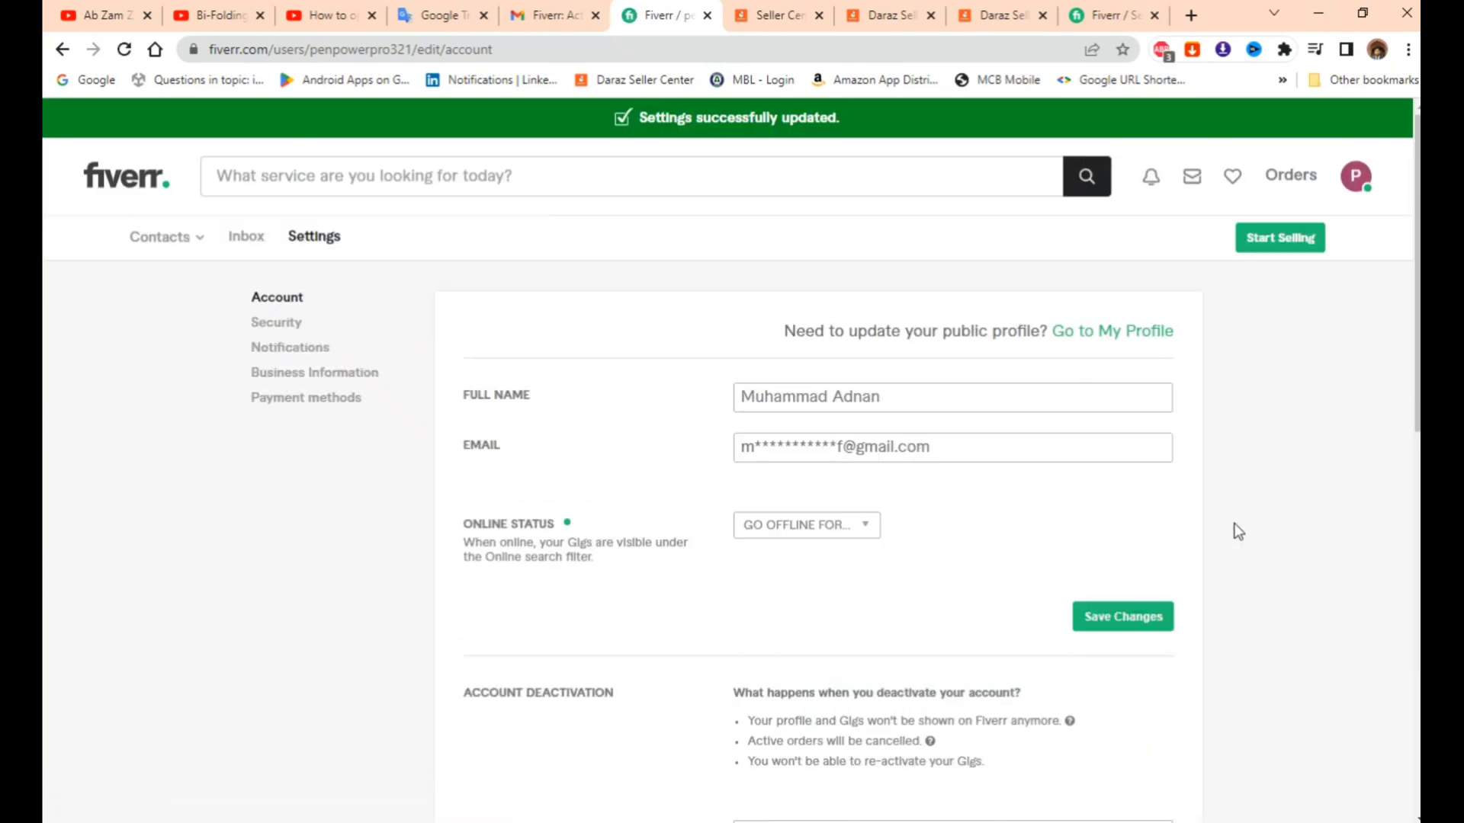
scroll(1279, 497, down, 5)
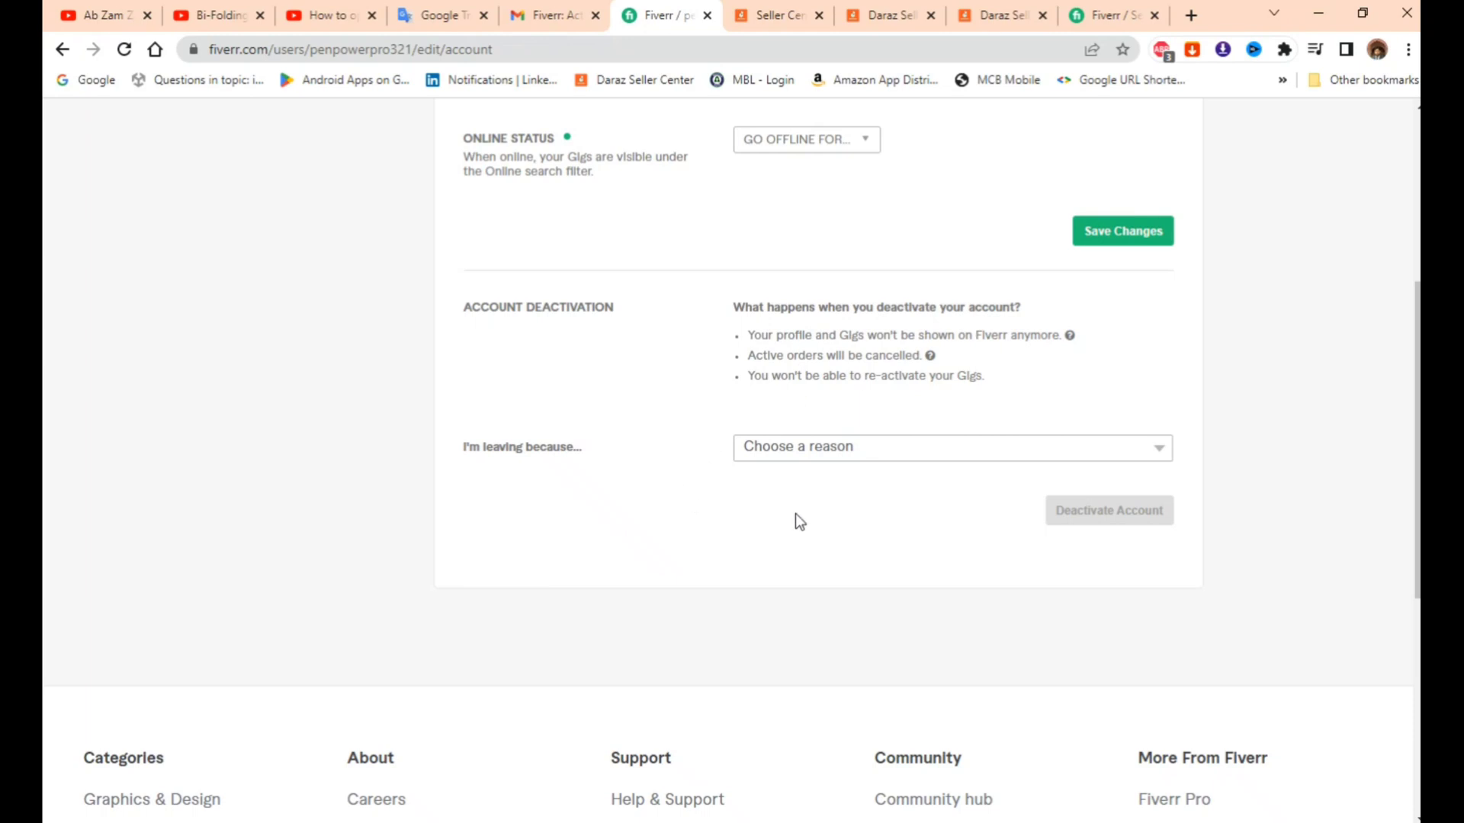
scroll(717, 501, up, 1)
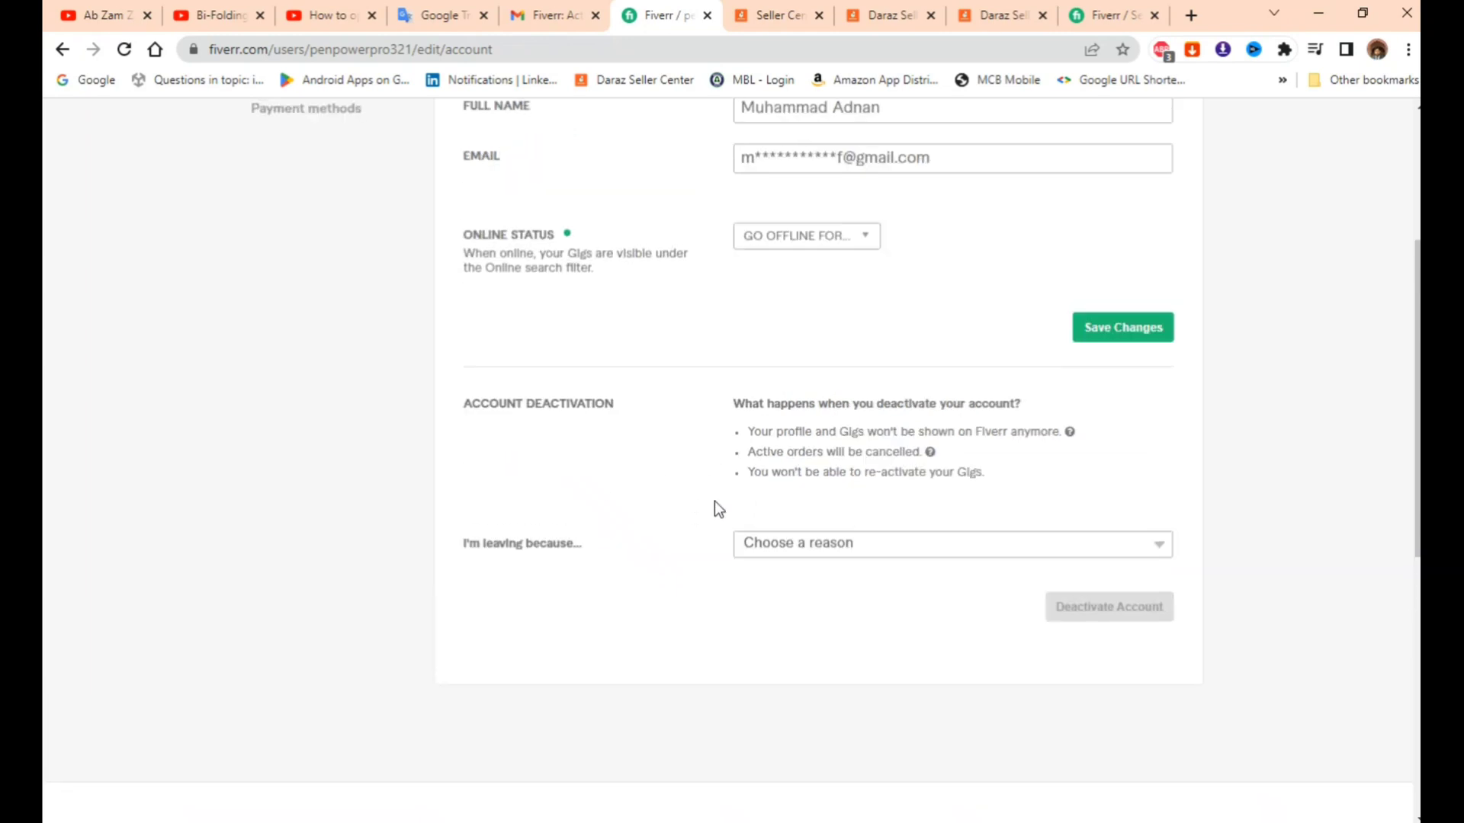
scroll(786, 565, down, 1)
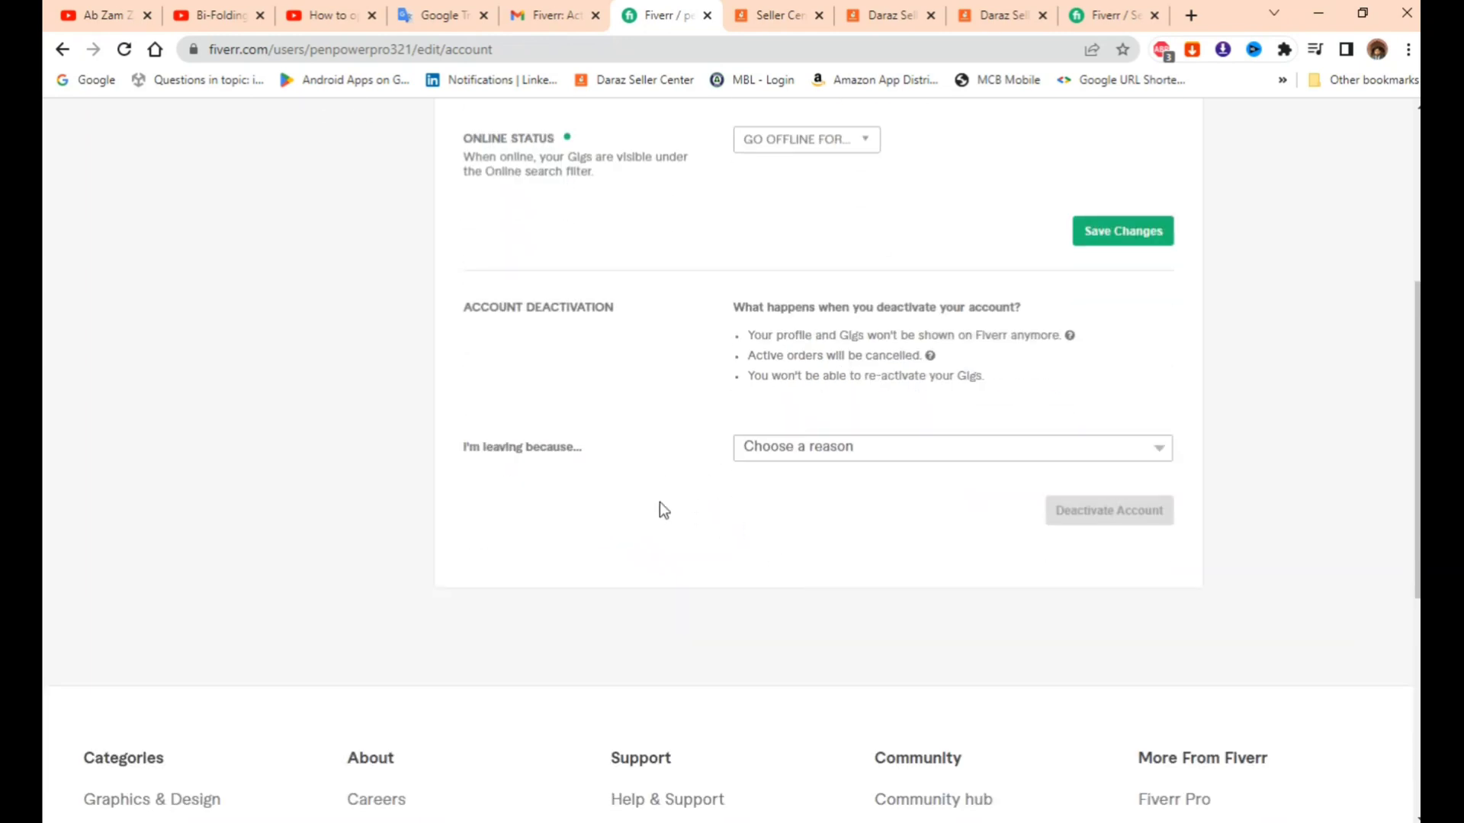
scroll(678, 500, up, 3)
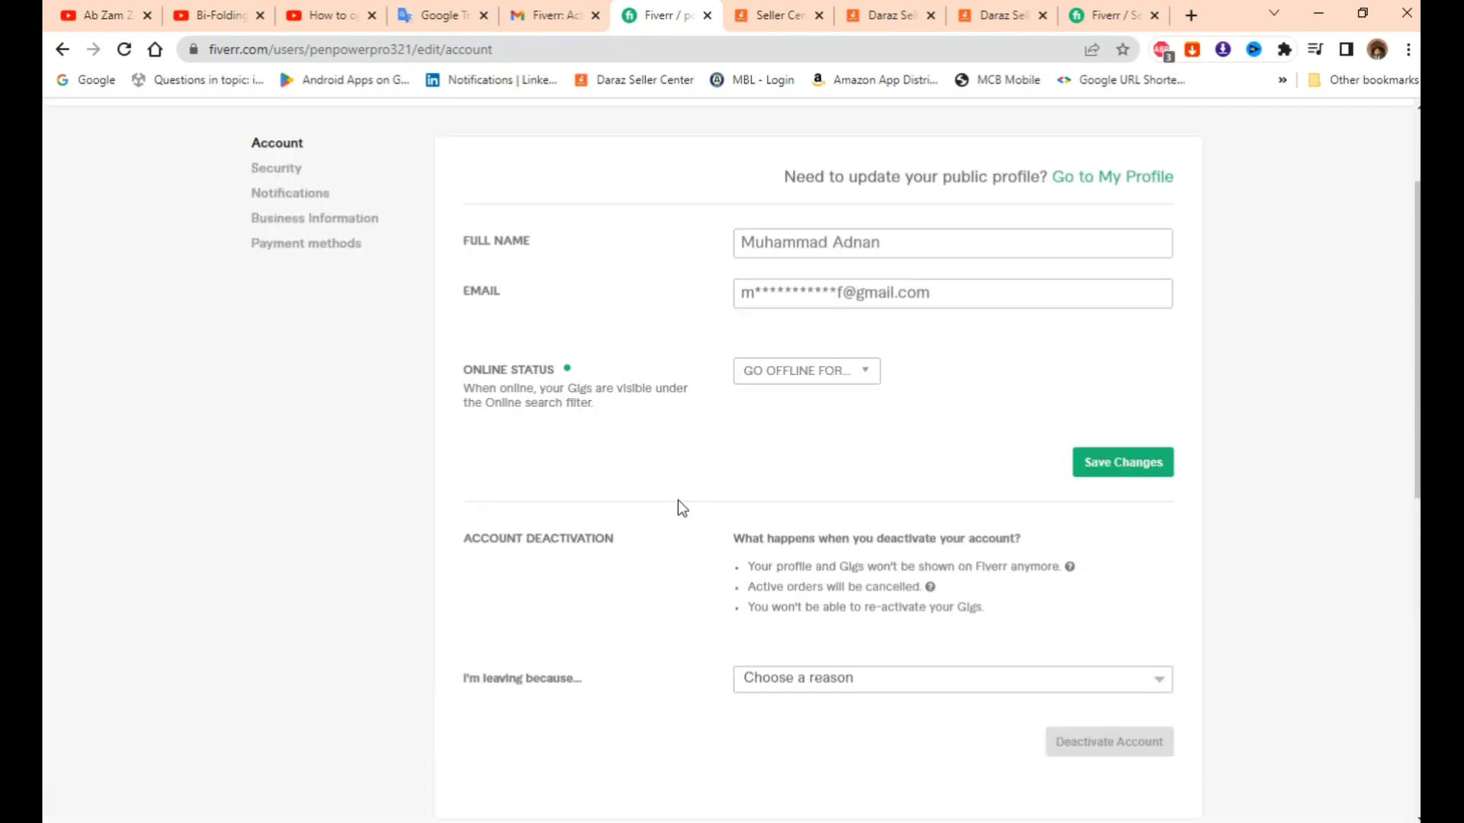
scroll(678, 500, up, 1)
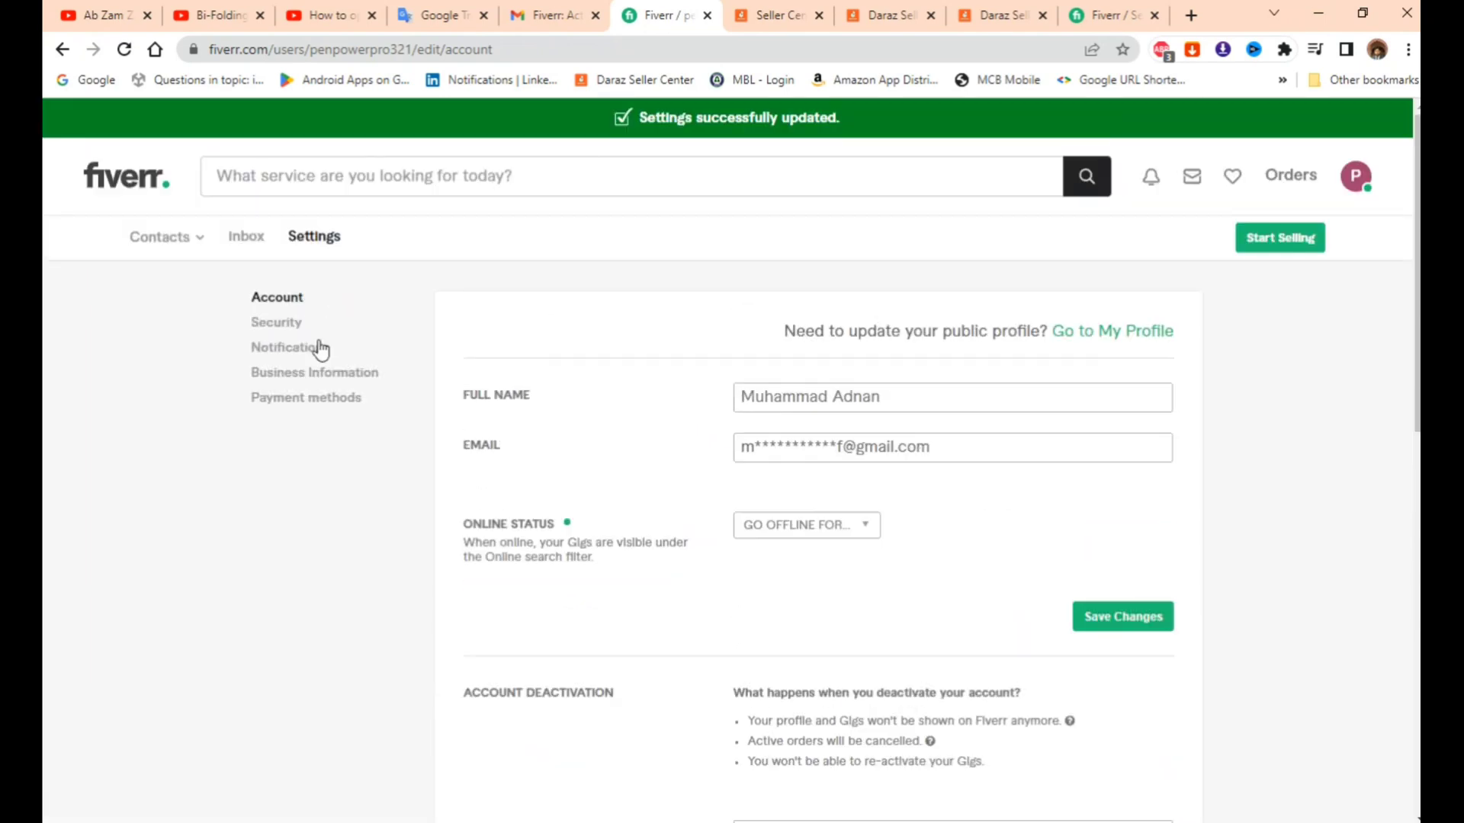
- Go to Security settings and start verifying the phone number
click(284, 323)
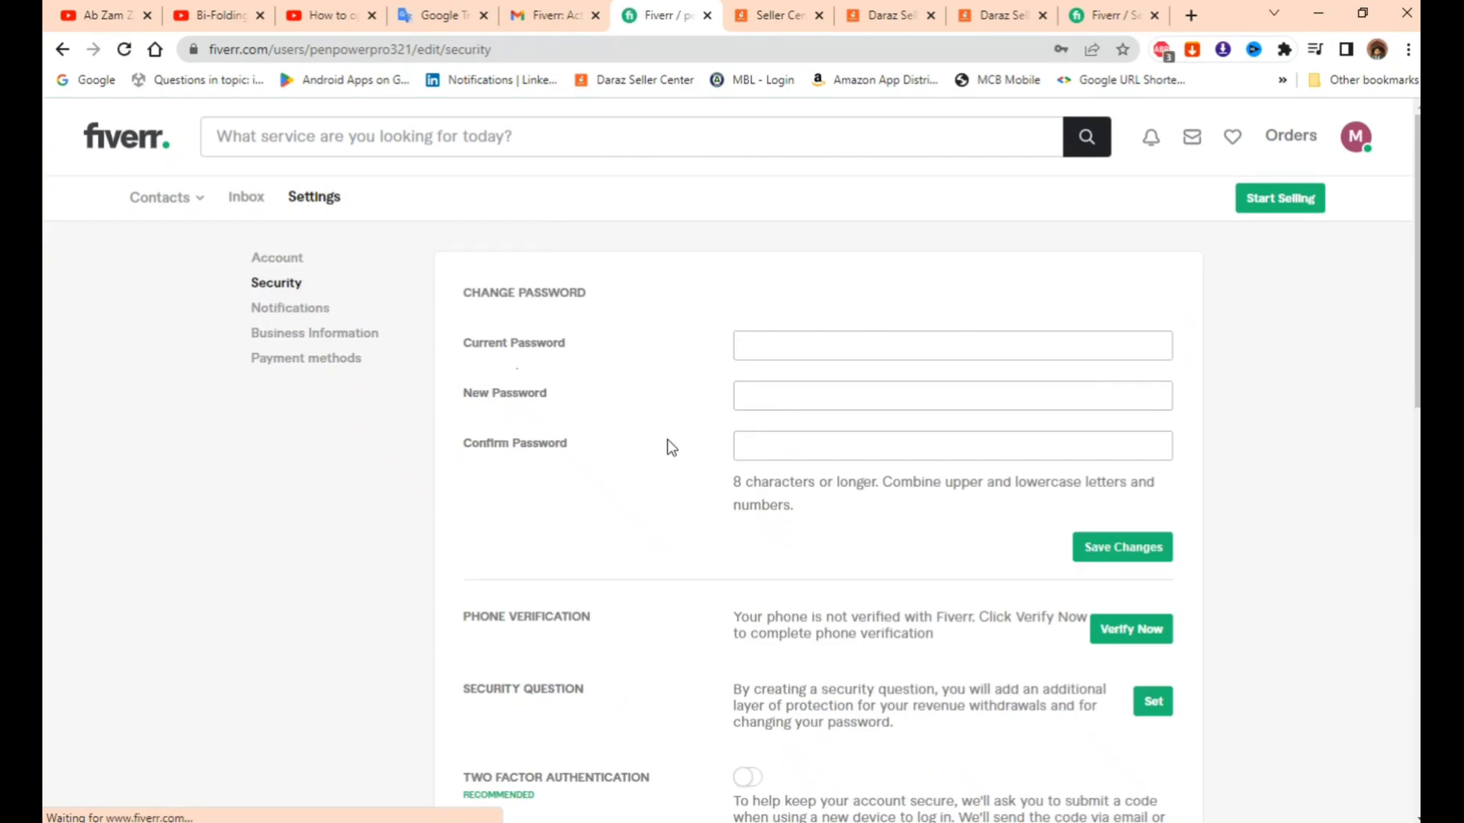
scroll(721, 435, down, 2)
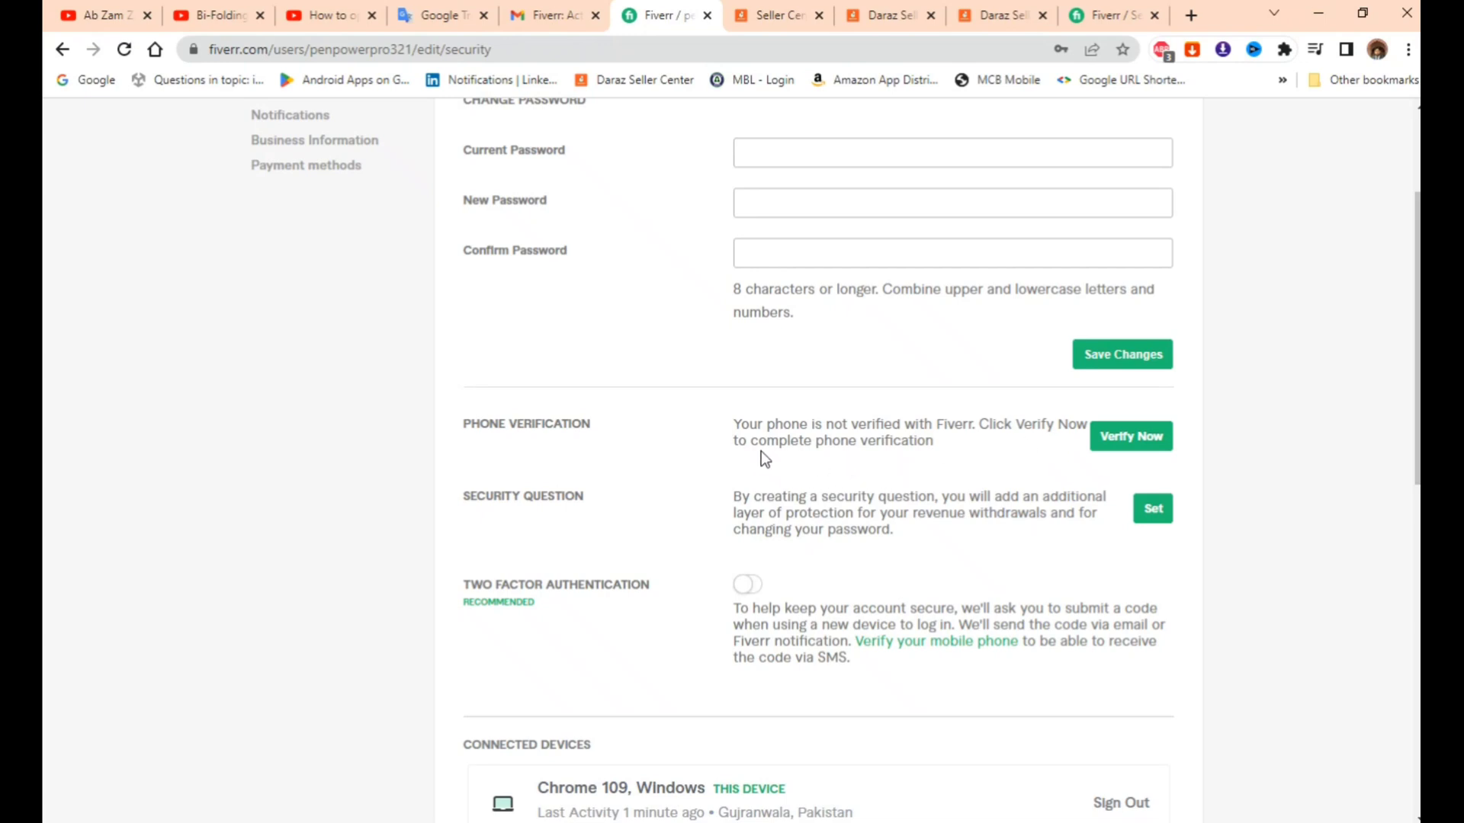
click(1132, 442)
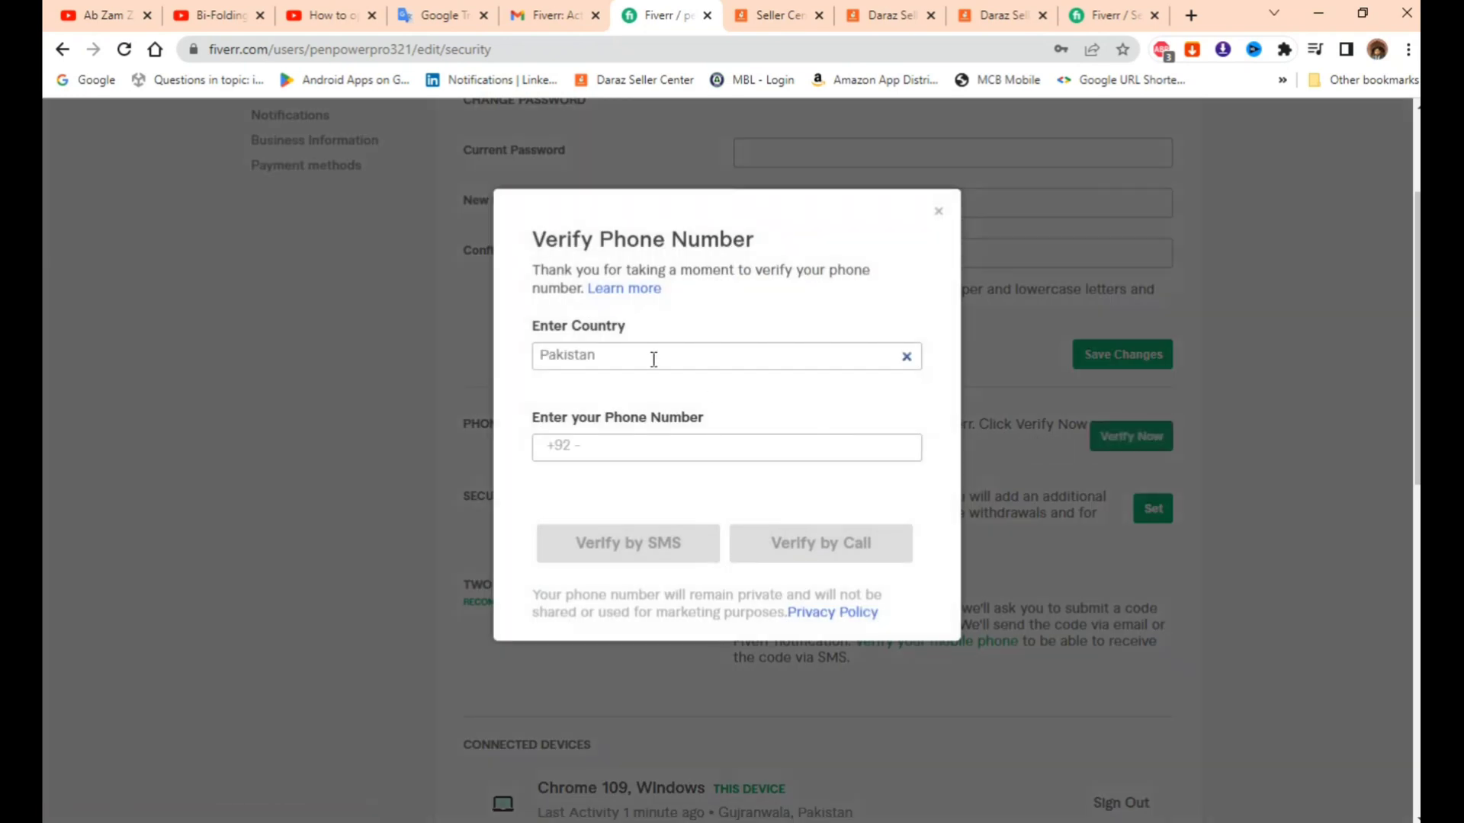
- Enter the Pakistani phone number, request an SMS code, and submit the received four-digit code
click(600, 446)
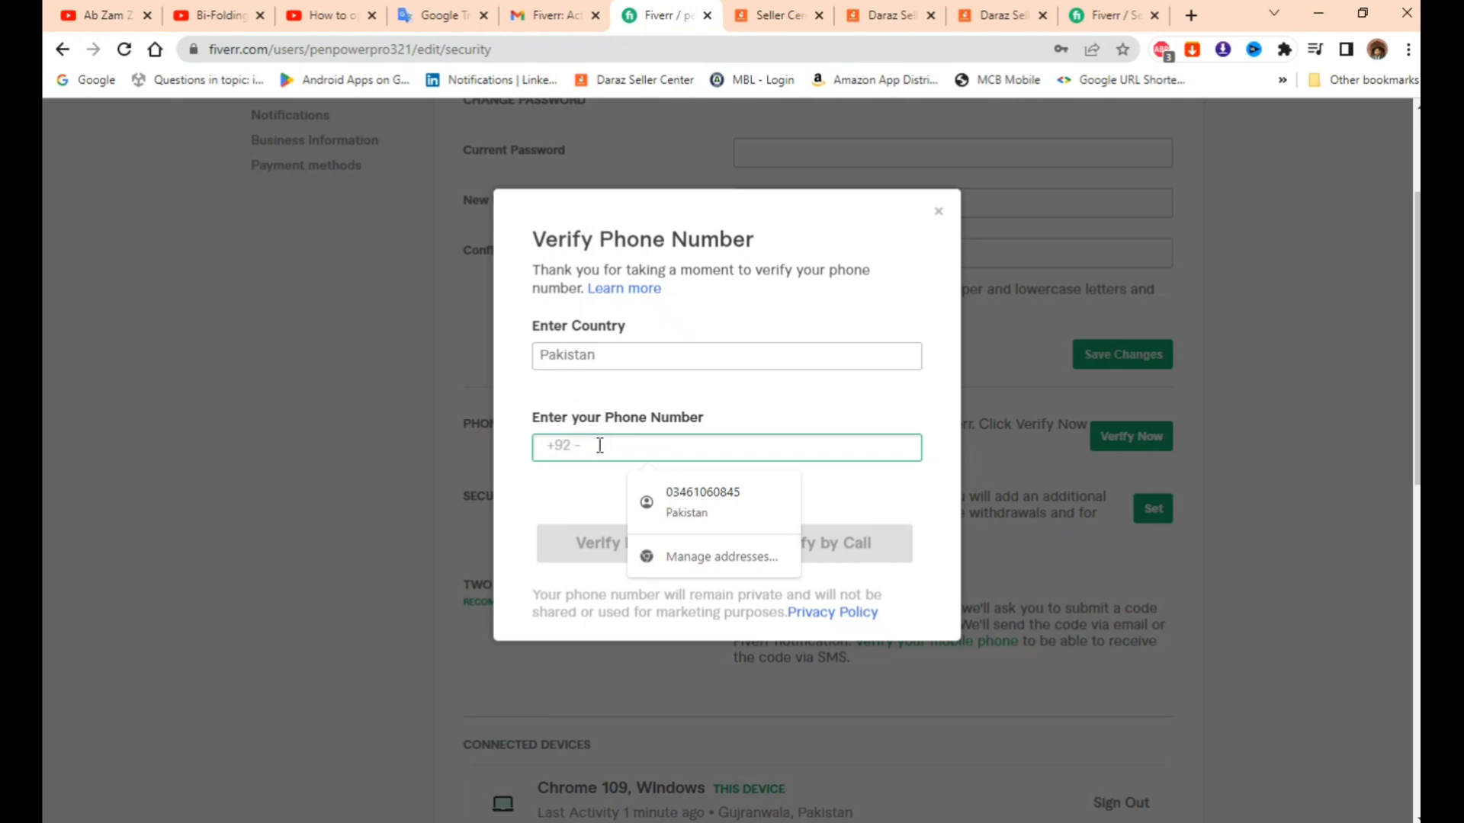
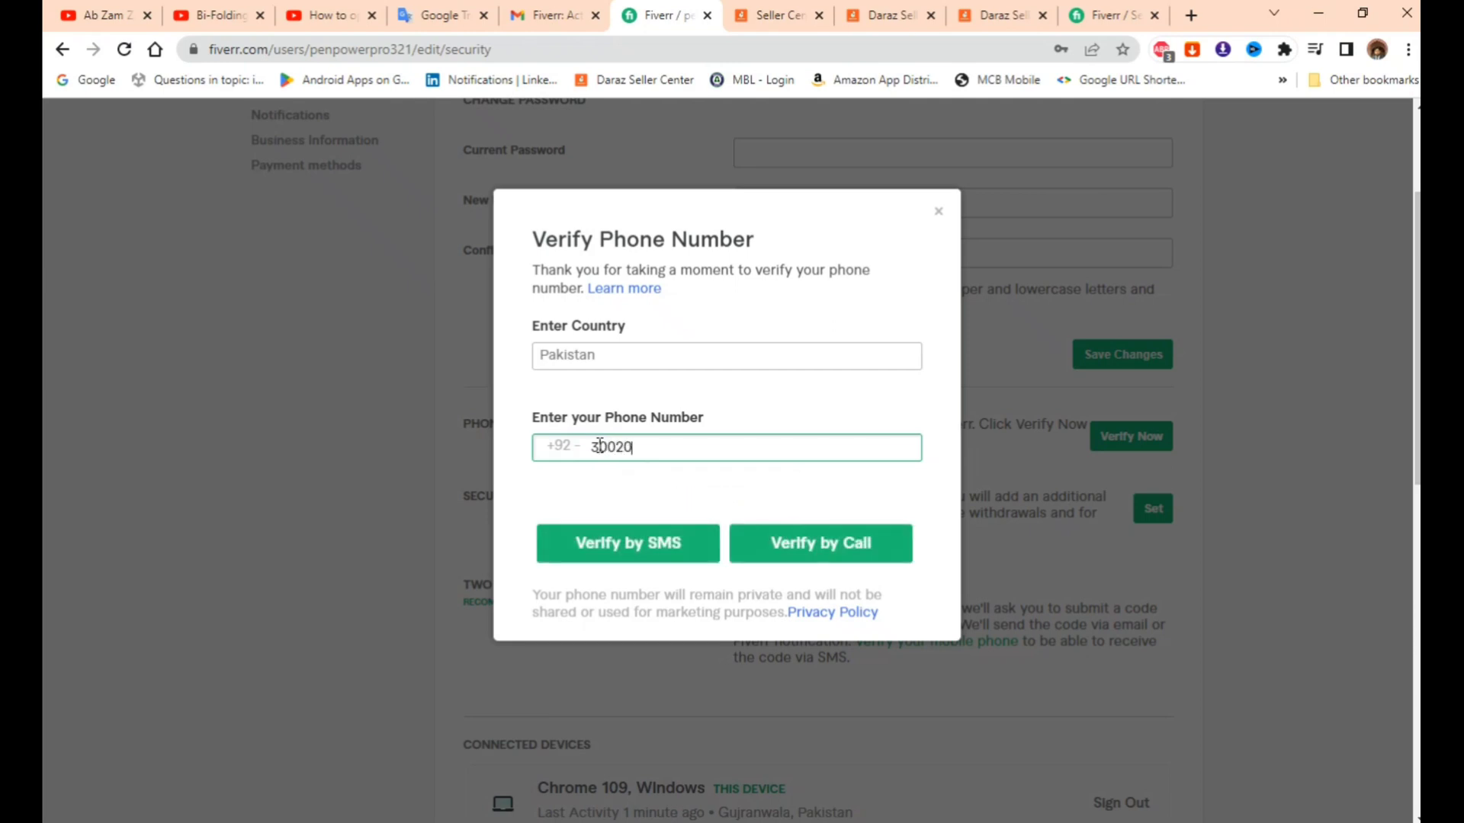
click(633, 557)
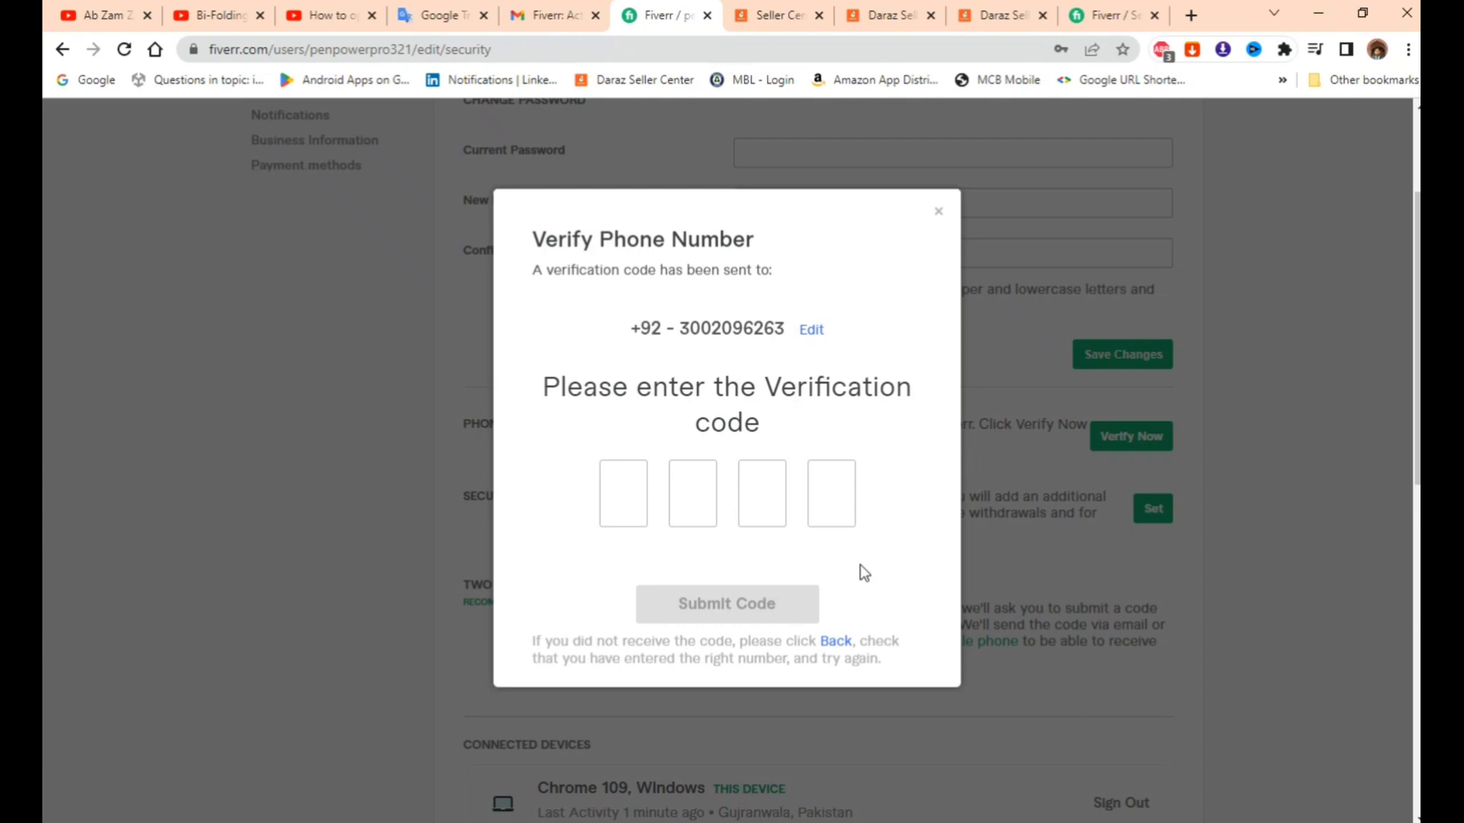
click(968, 822)
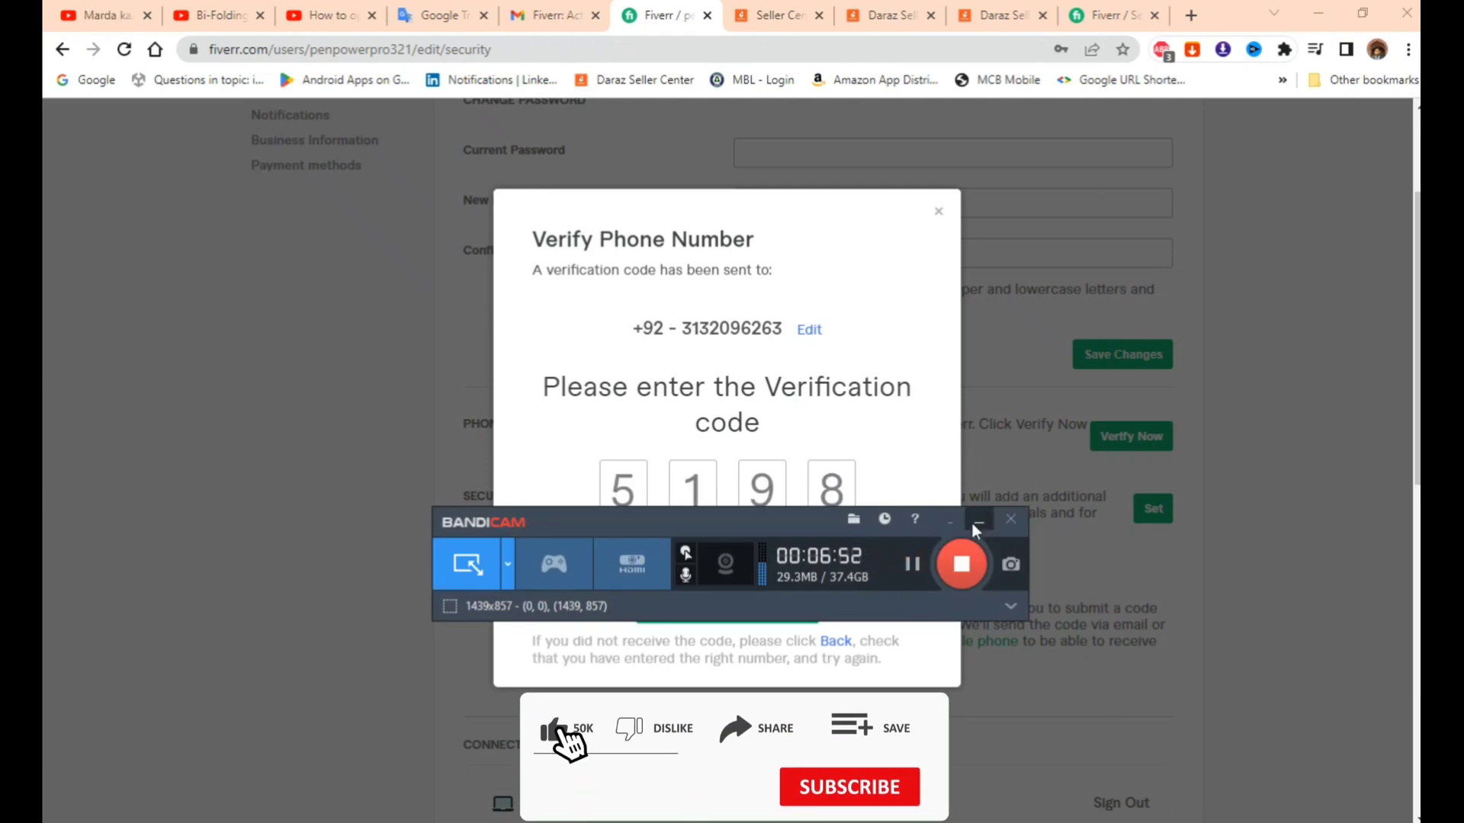
click(978, 520)
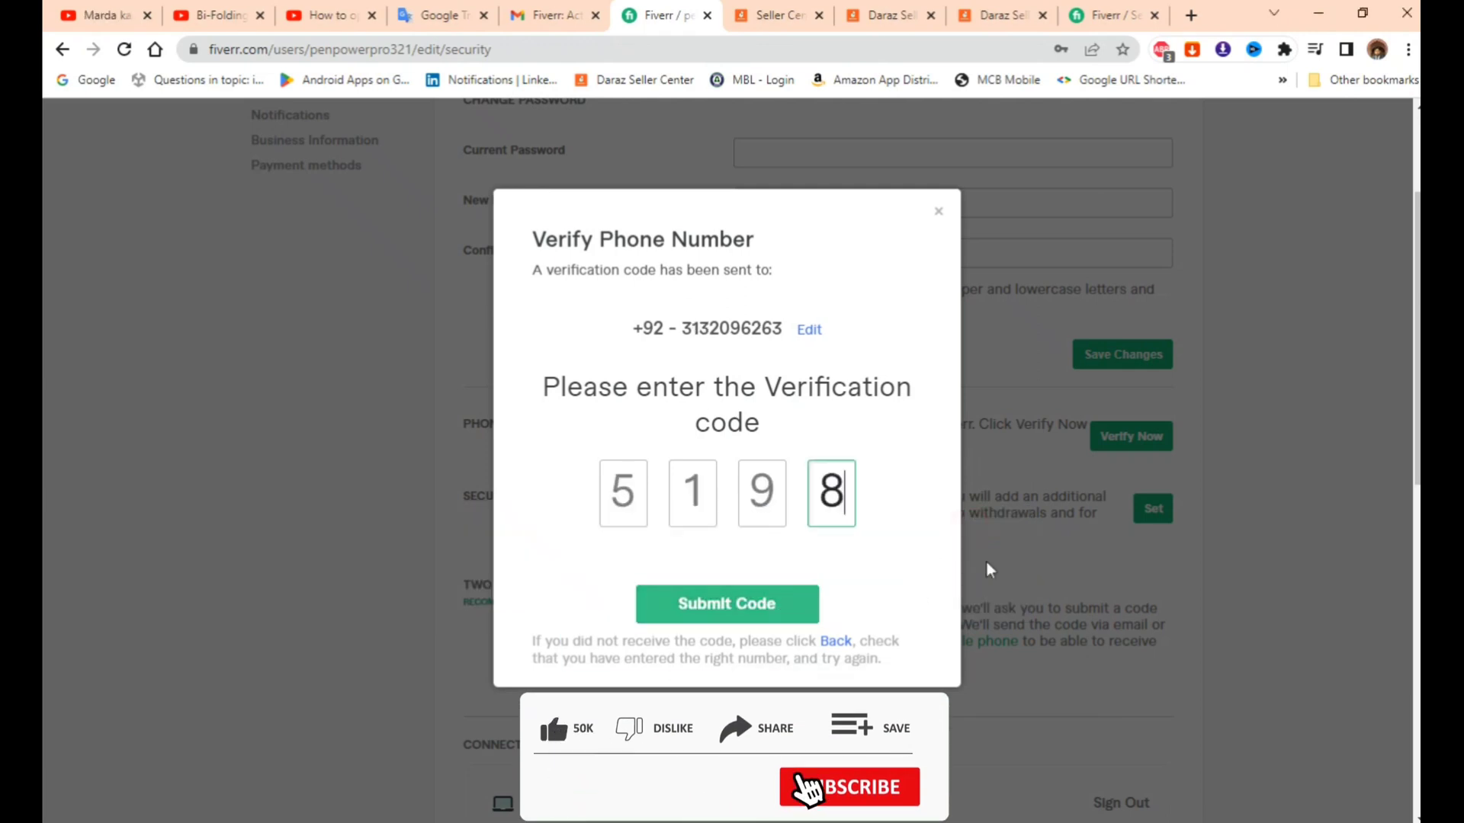
click(908, 572)
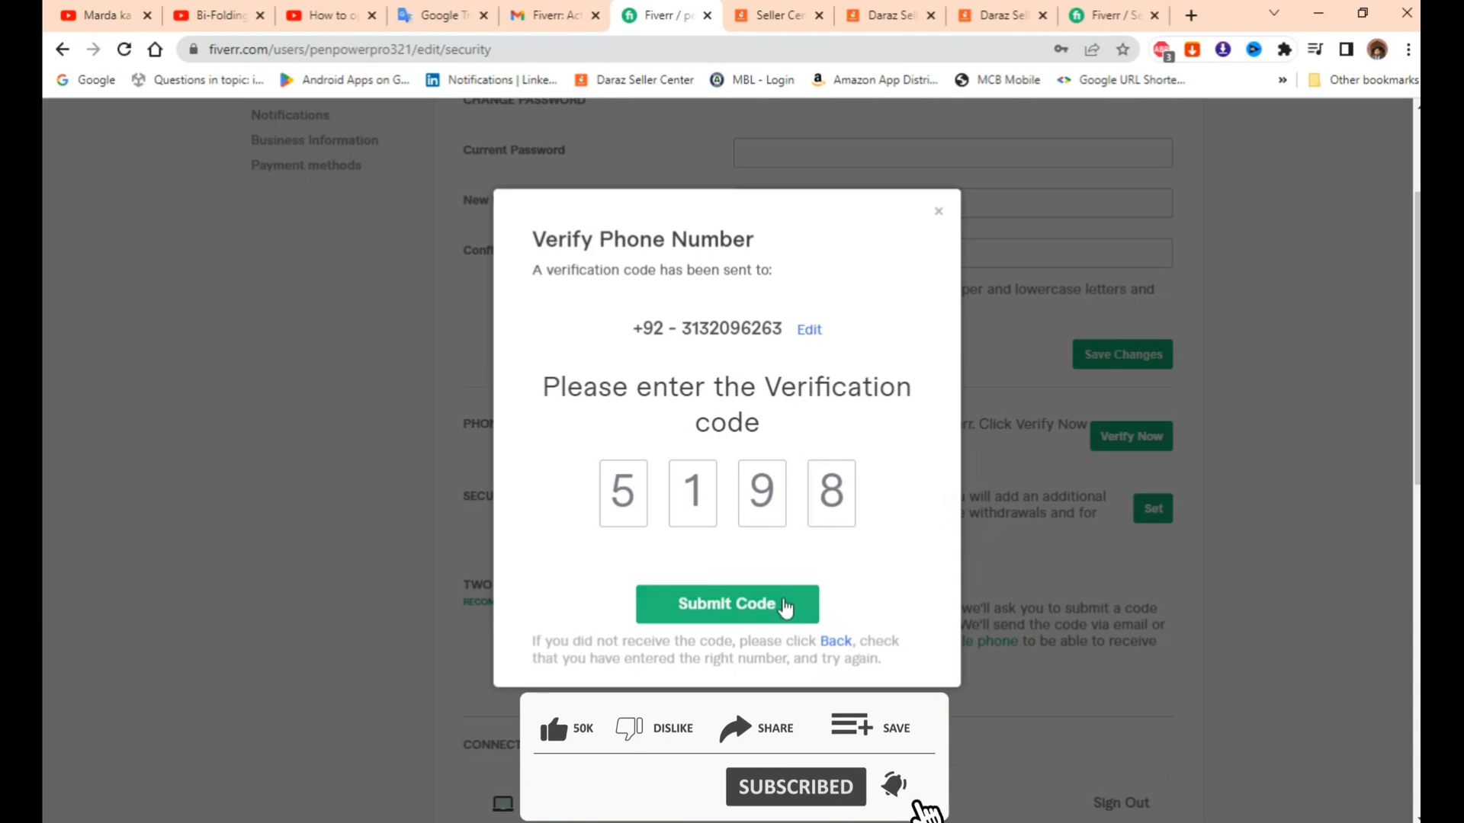
click(806, 612)
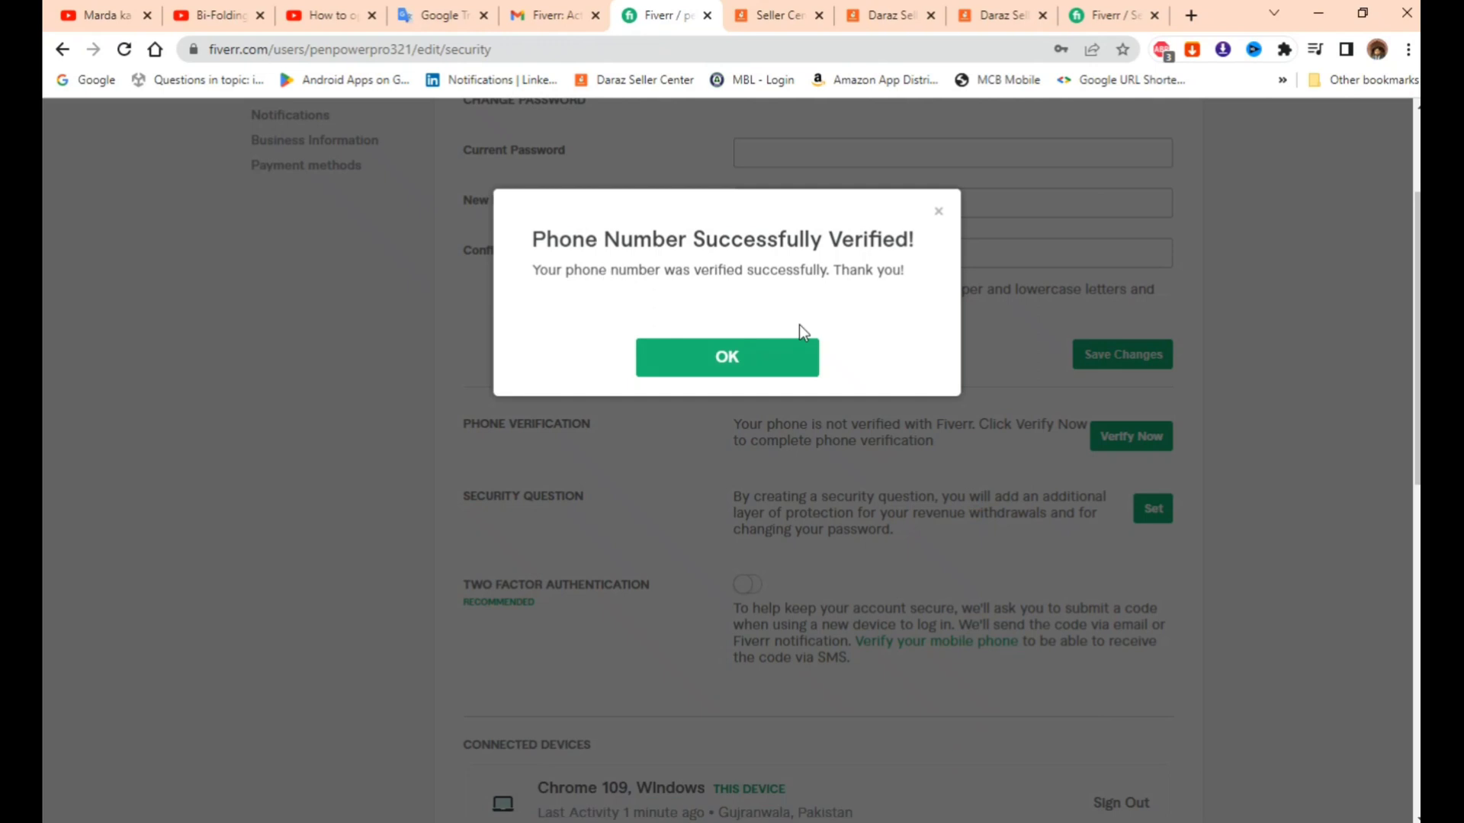
- Set 'What was your childhood nickname?' as the security question, enter its answer, and finish
click(720, 360)
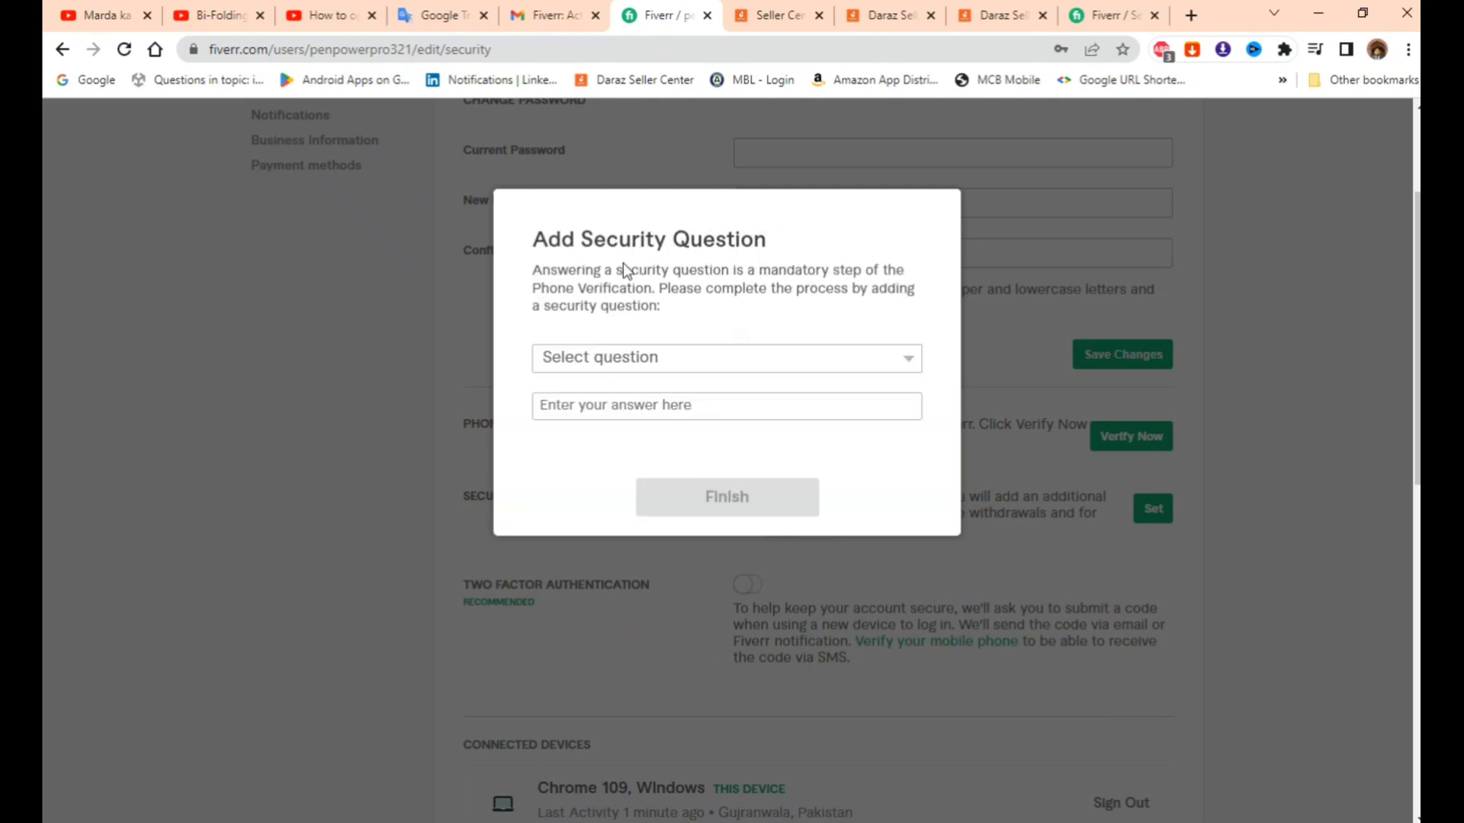
click(674, 358)
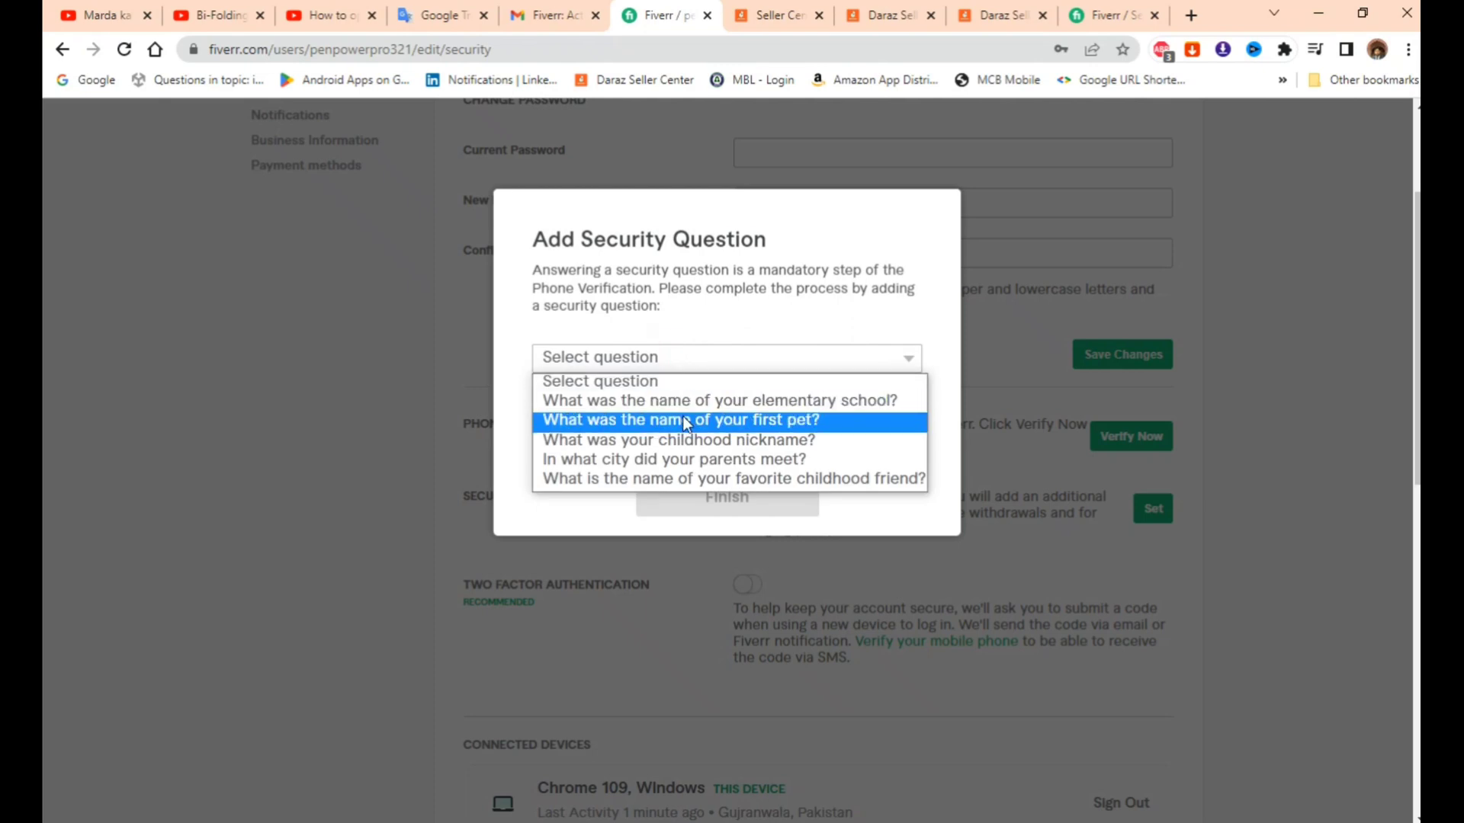
click(680, 440)
click(648, 410)
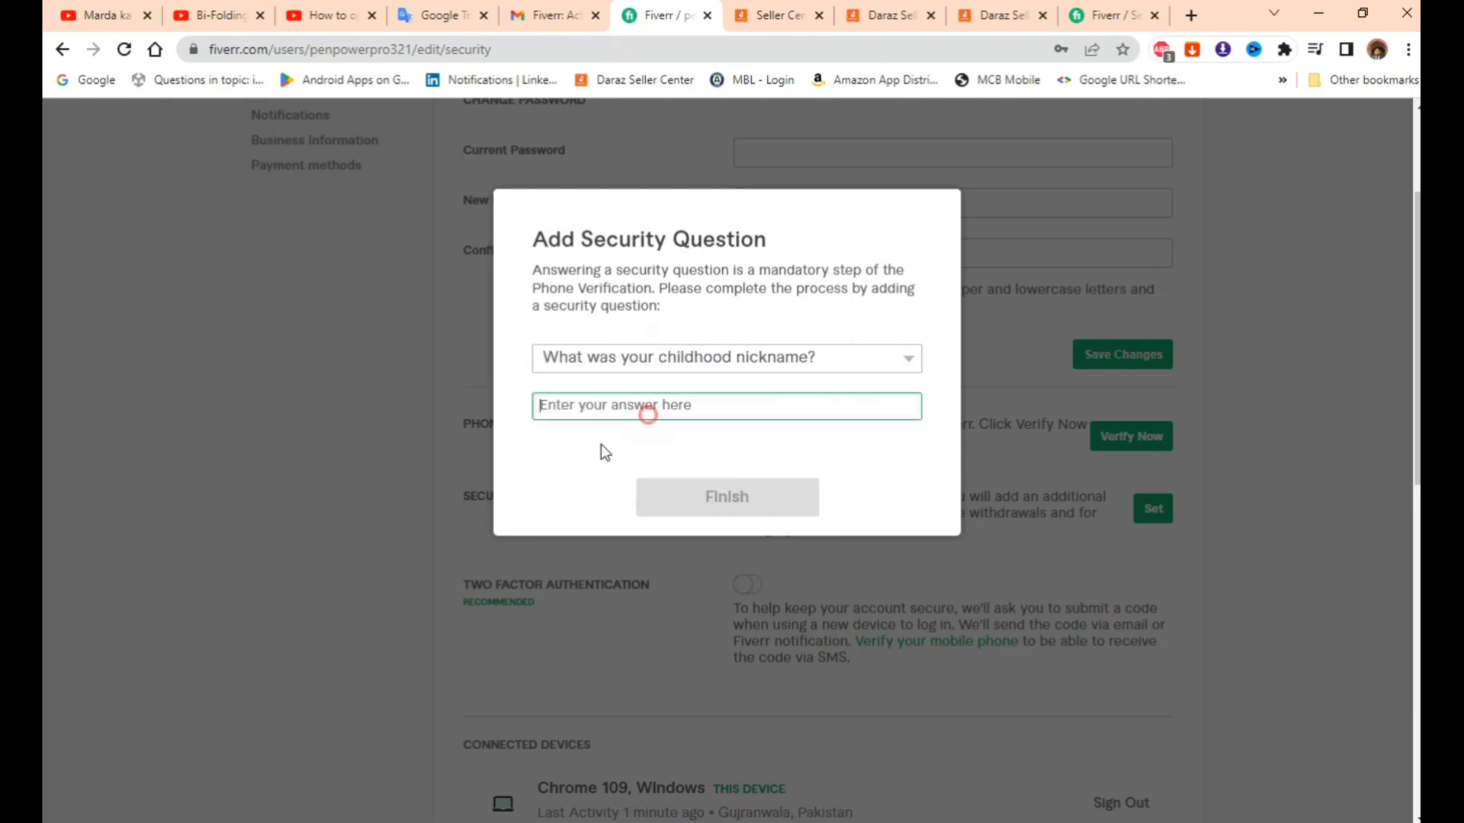
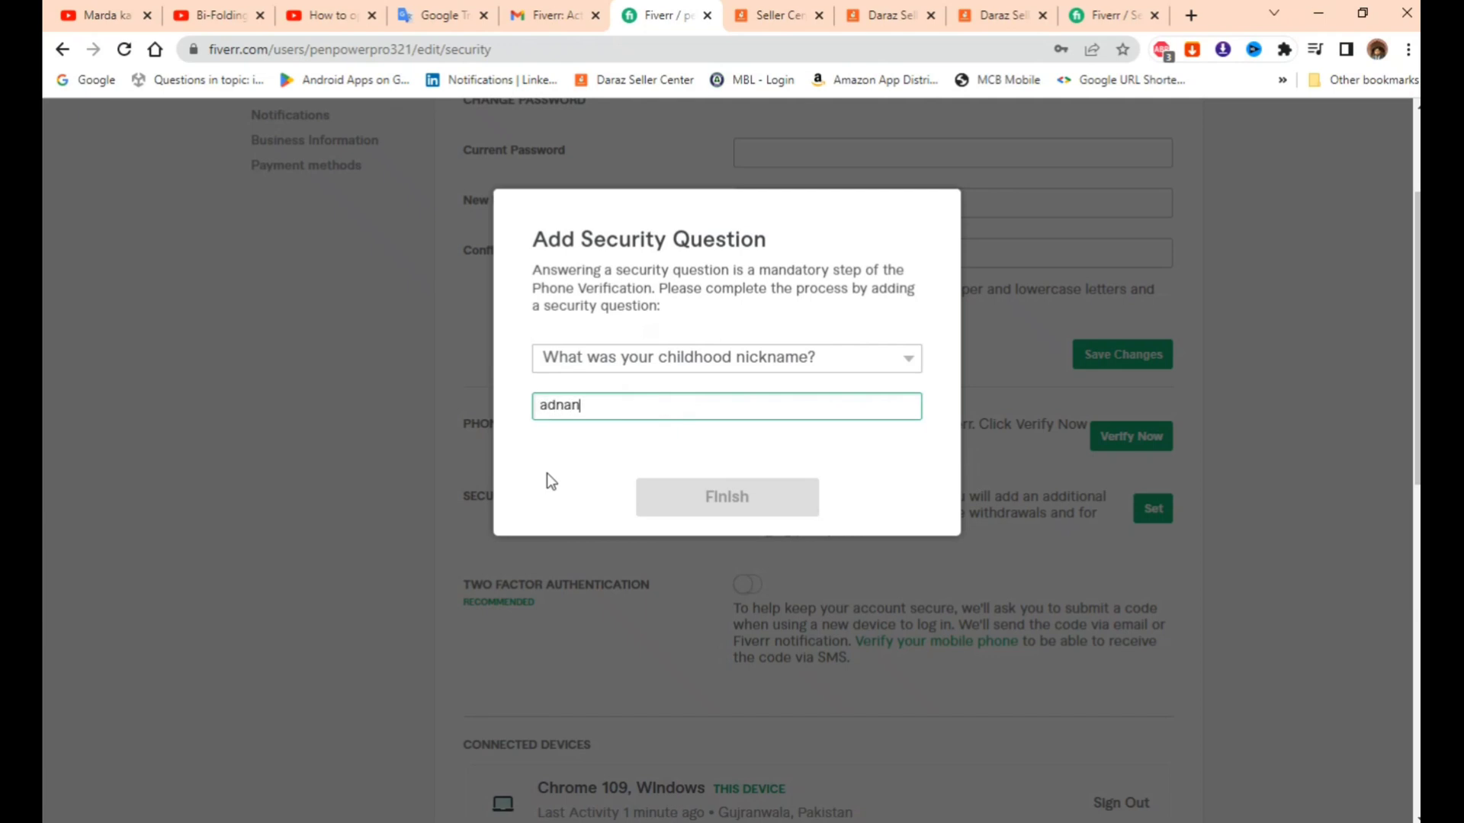
click(709, 502)
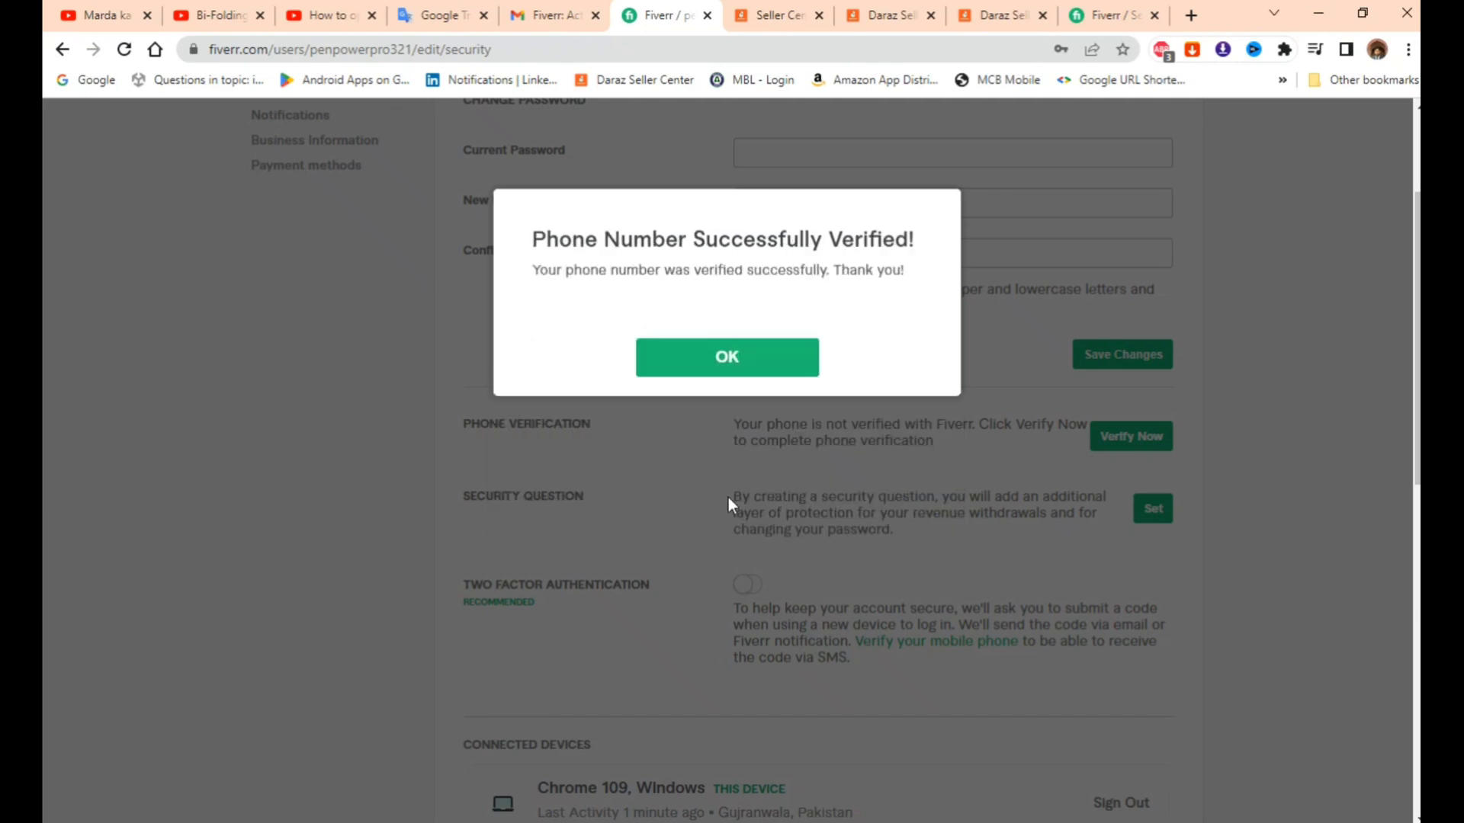
- Close the phone-verified confirmation, review the Security settings, then go to Notifications settings
click(727, 362)
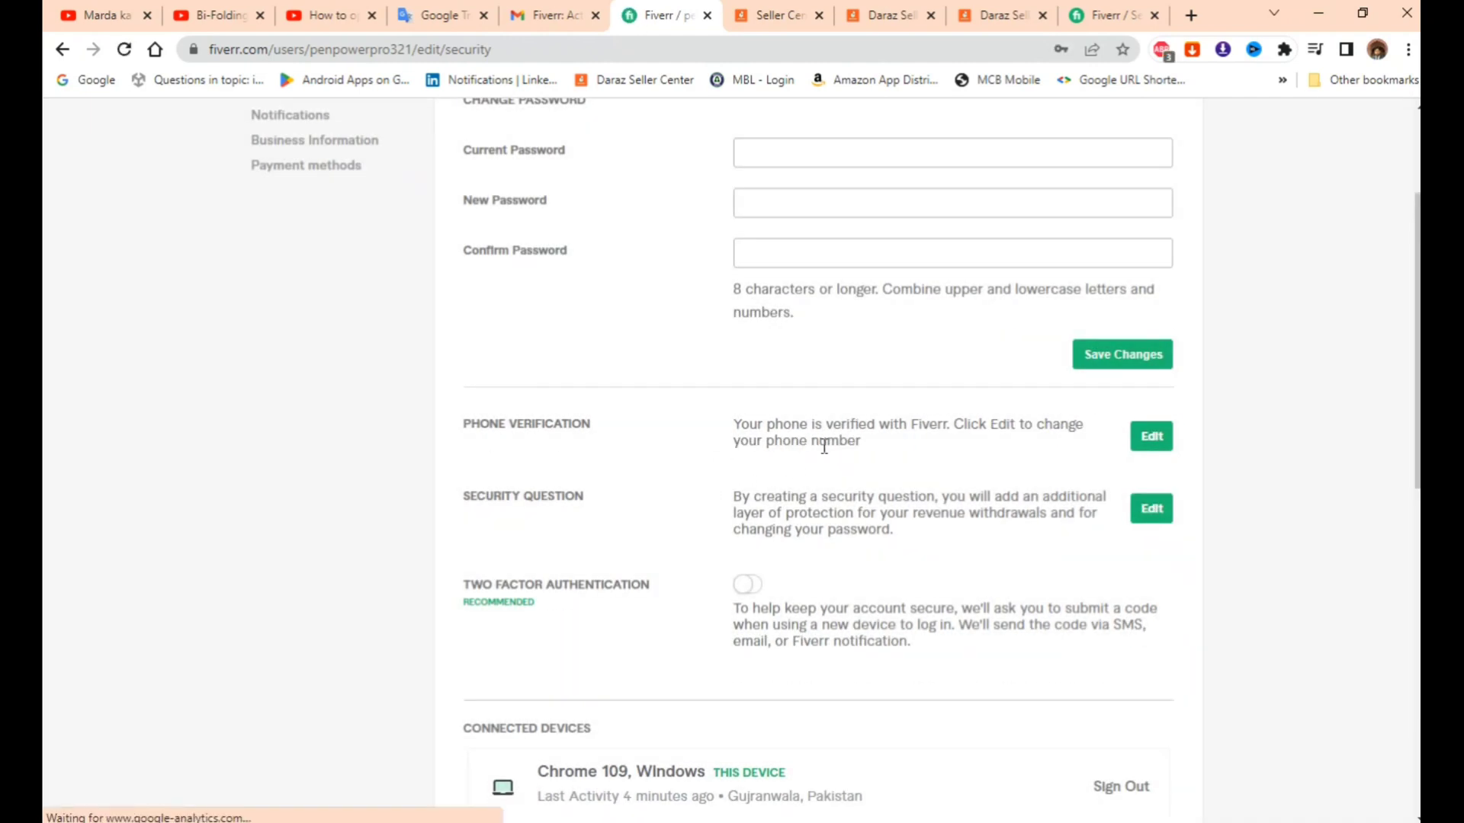
scroll(778, 507, up, 1)
scroll(758, 507, down, 4)
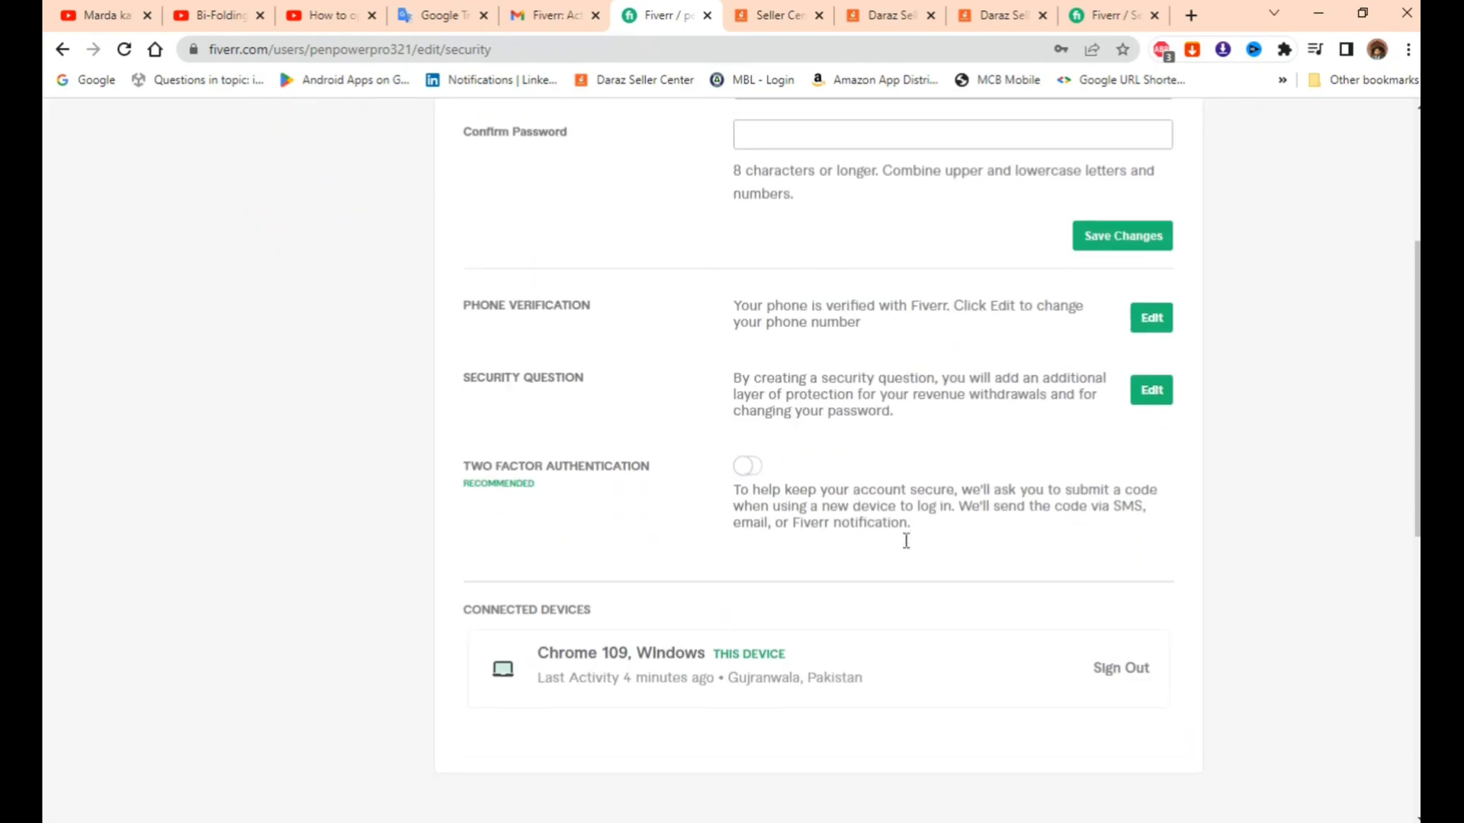
scroll(1022, 572, up, 3)
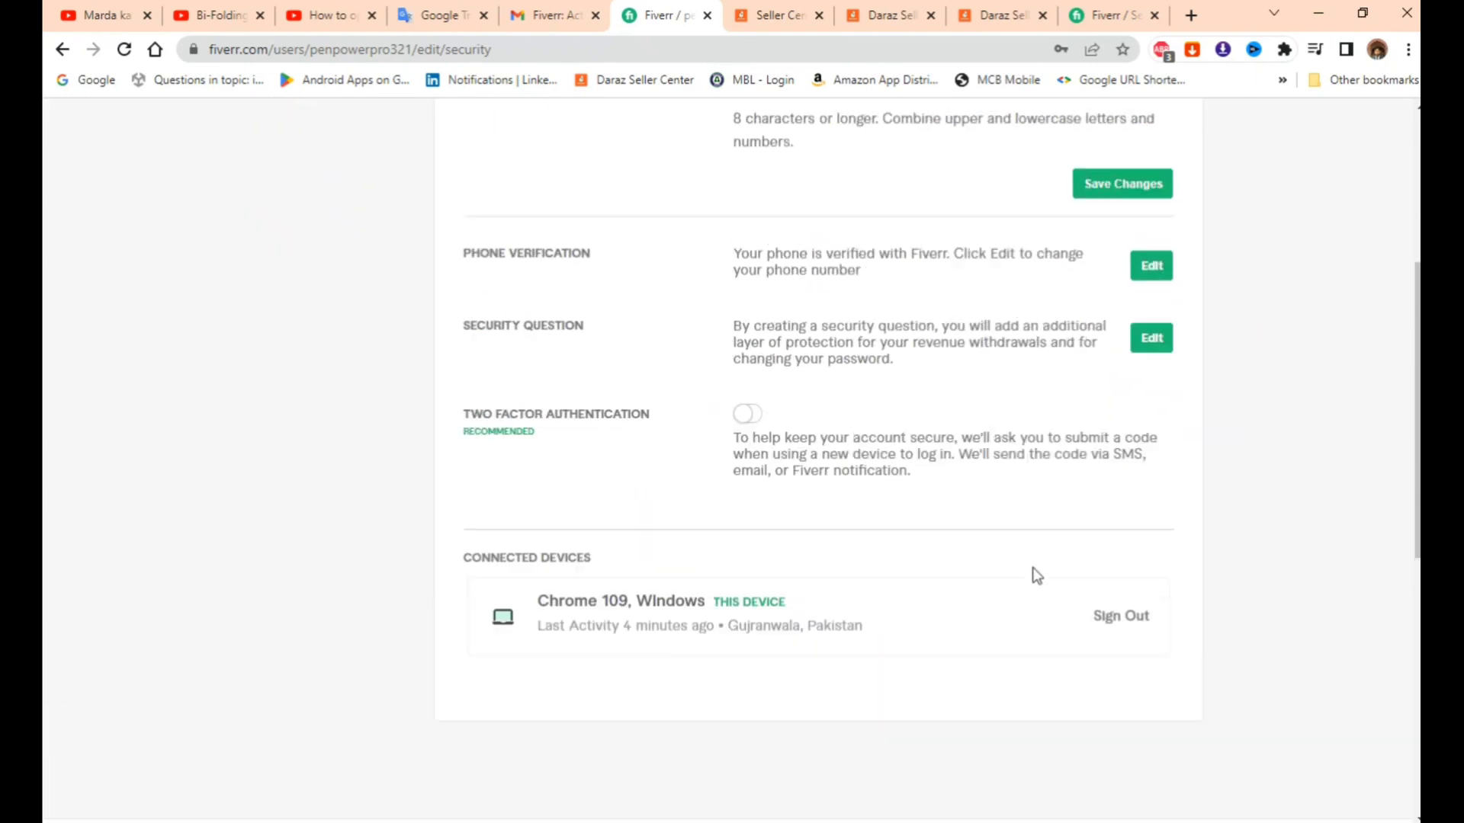
scroll(827, 549, up, 4)
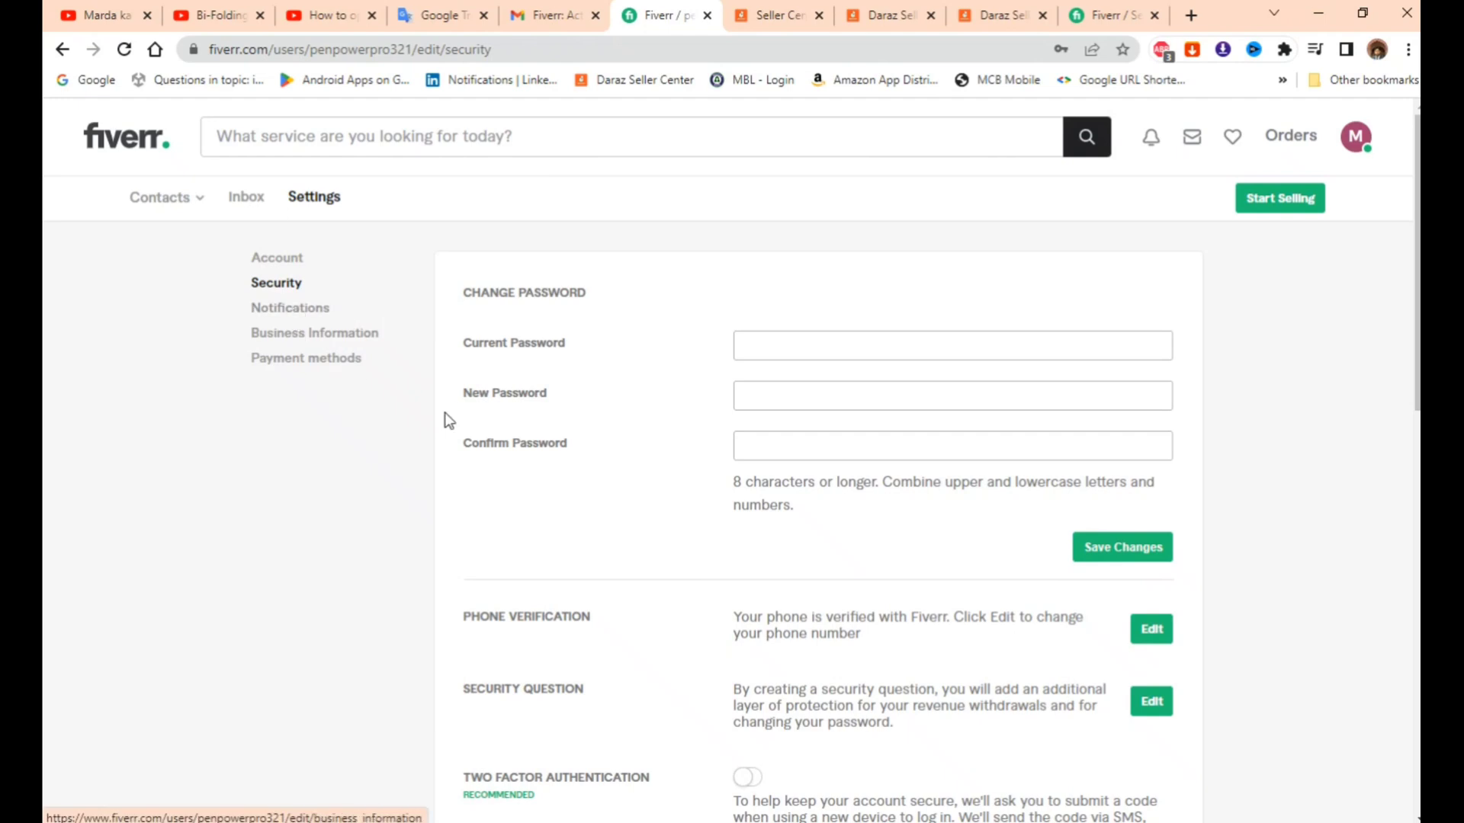
click(297, 309)
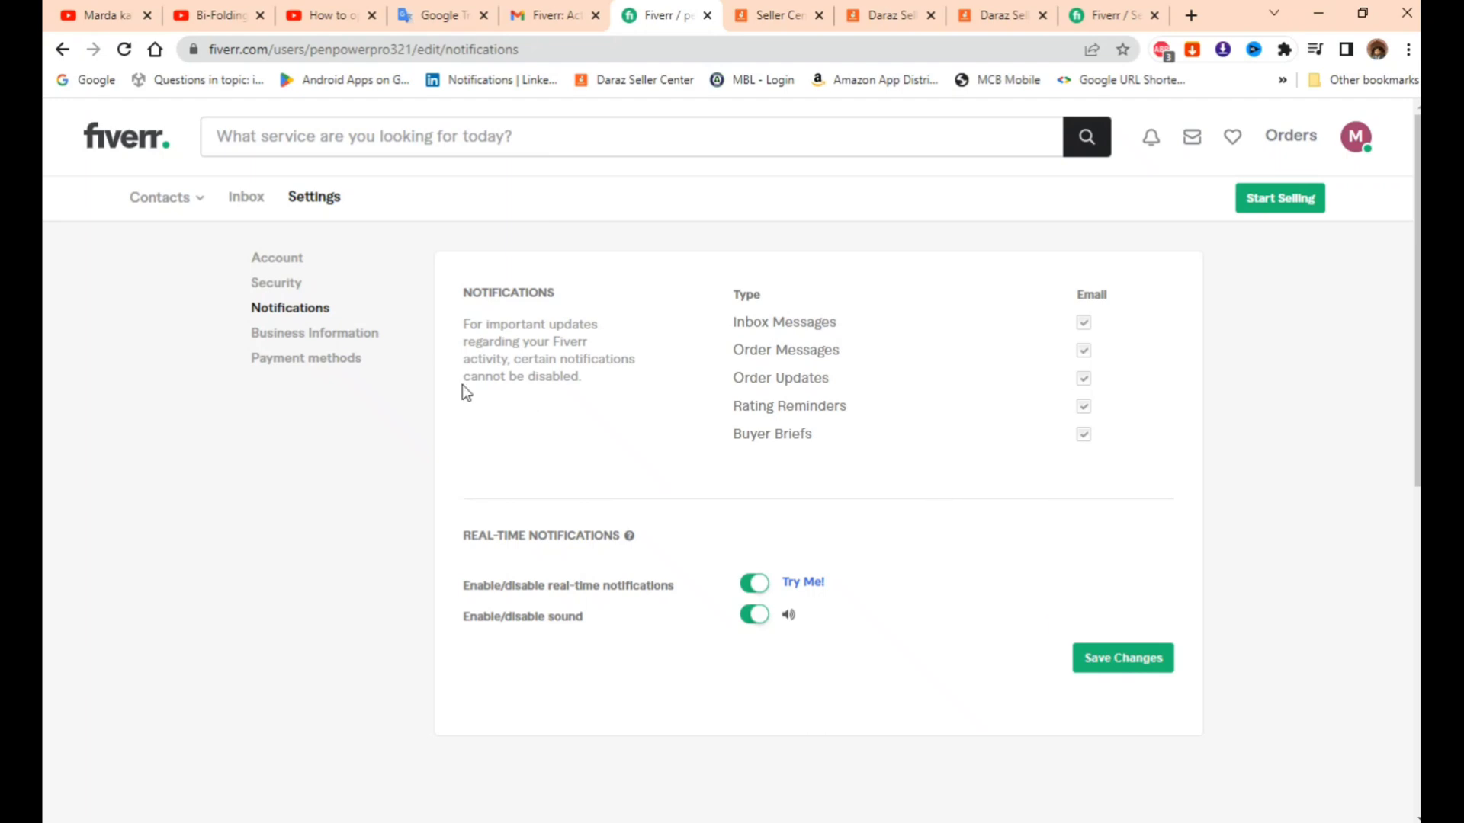
- Open Business Information and review the empty 'Tell us about your business' form and logo upload
click(289, 338)
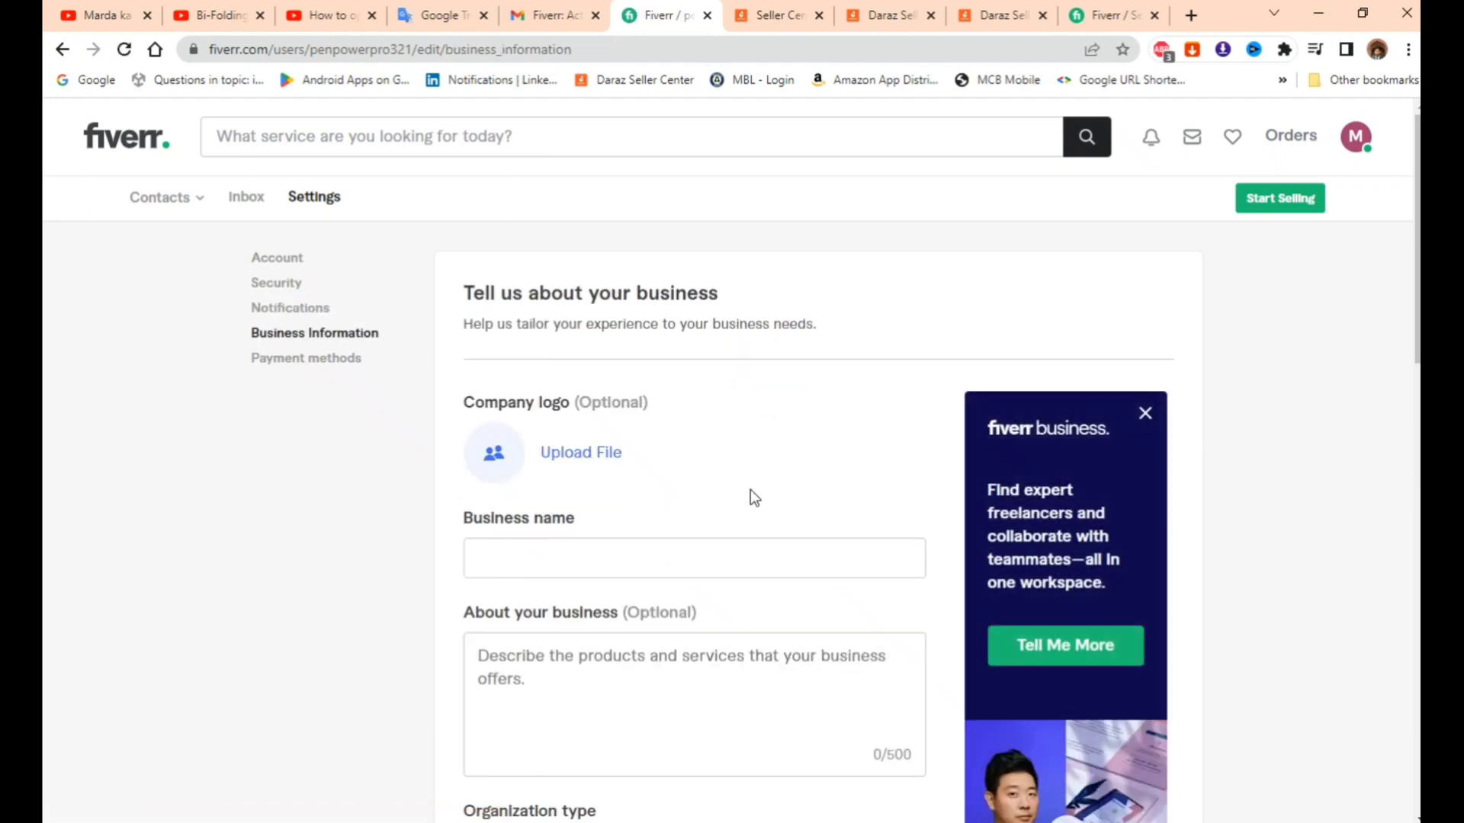
scroll(831, 484, down, 6)
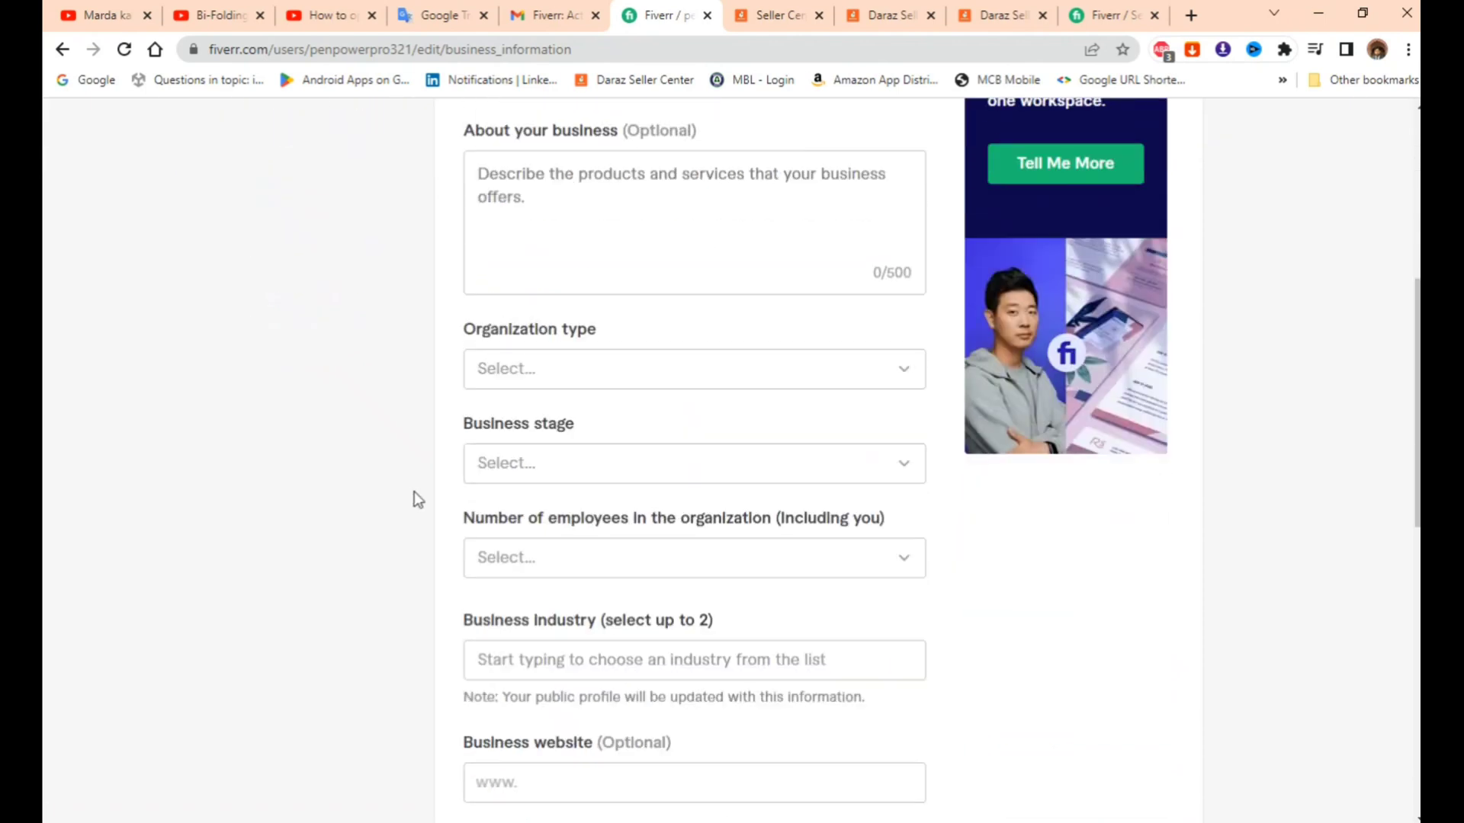
scroll(399, 488, down, 4)
scroll(424, 494, up, 5)
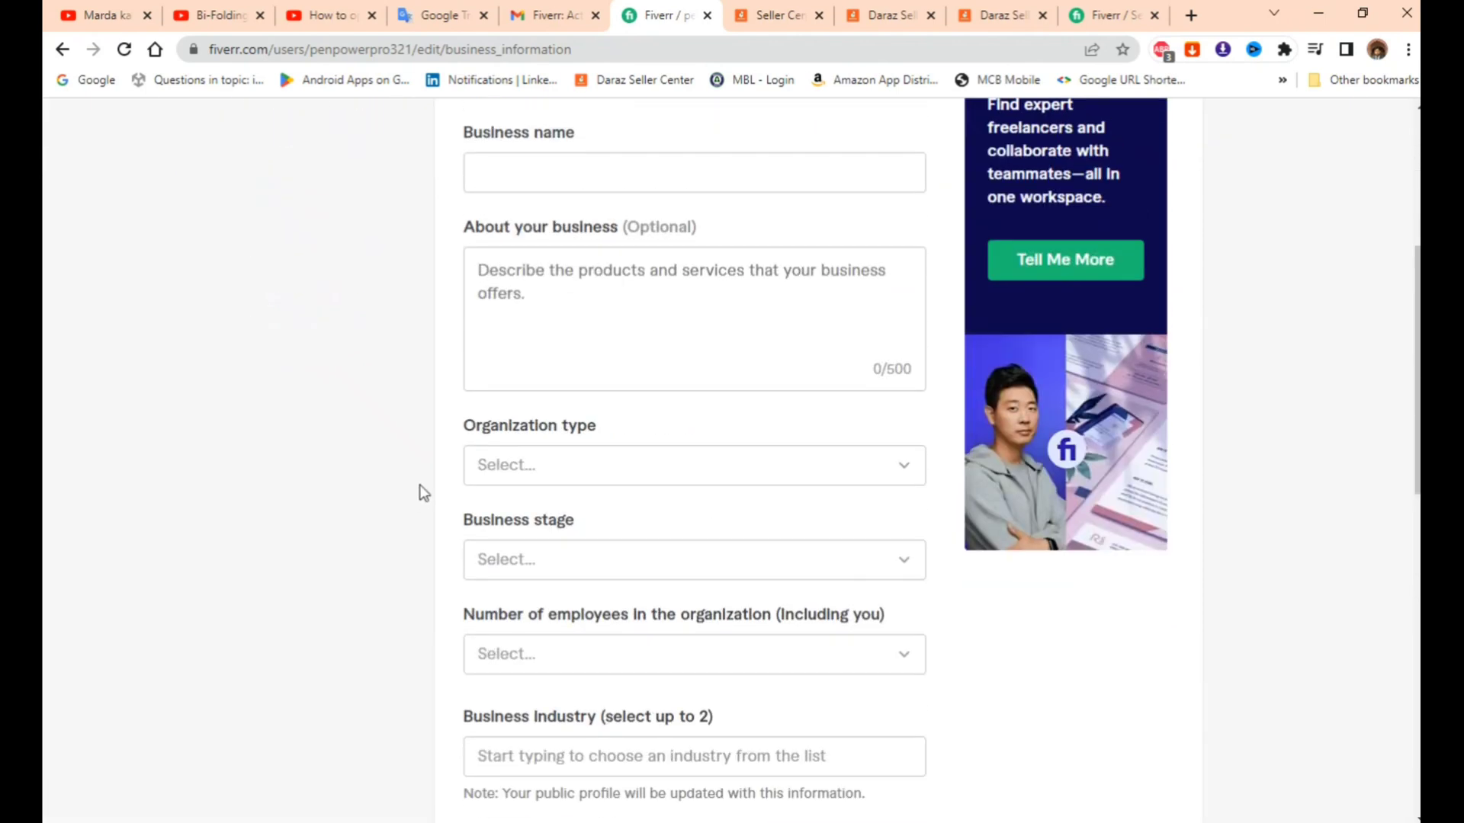
scroll(424, 493, up, 5)
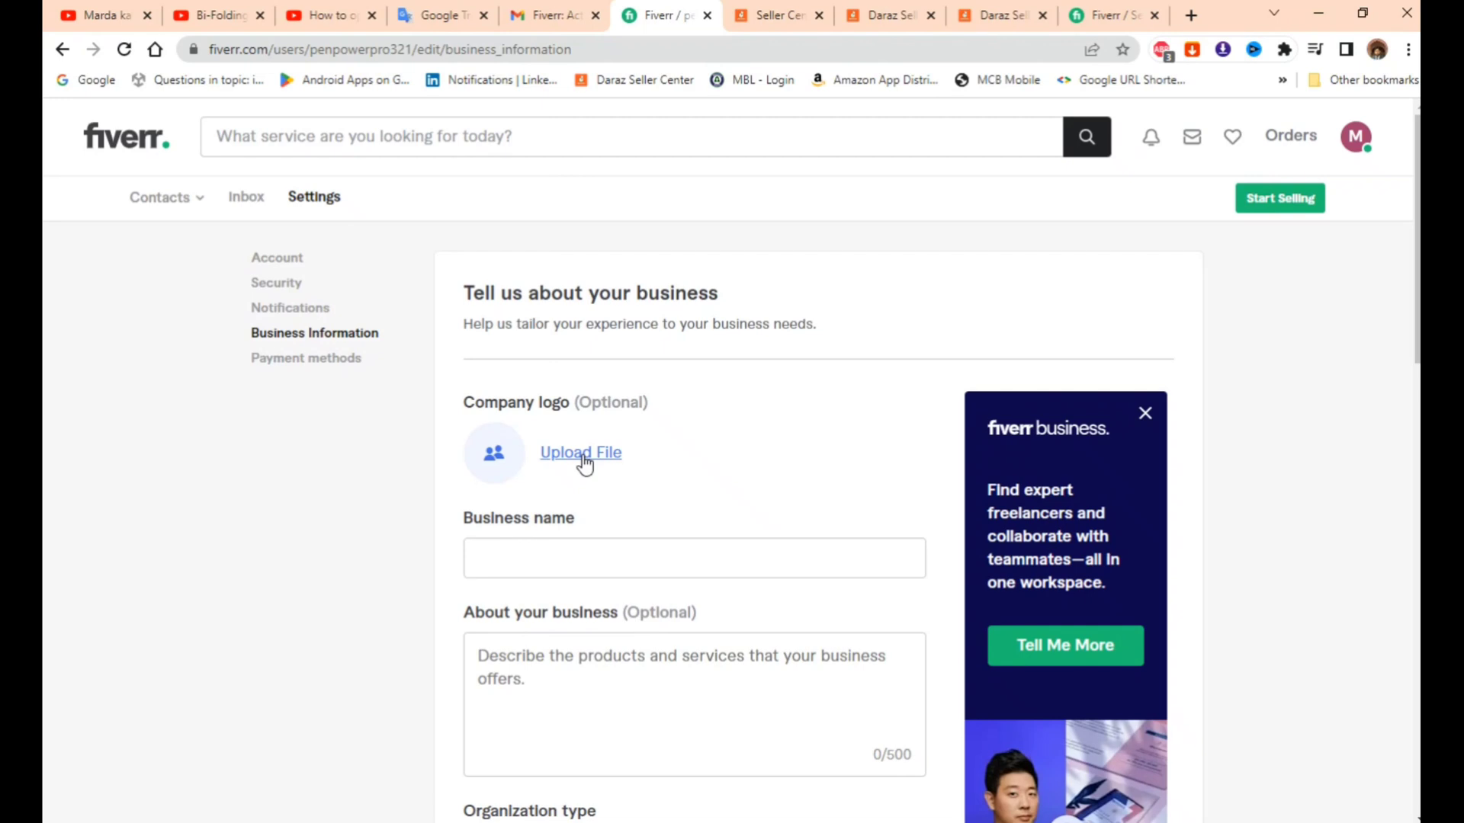
- Choose IMG20230117201746.jpg from the Camera Video folder as the company logo
click(582, 456)
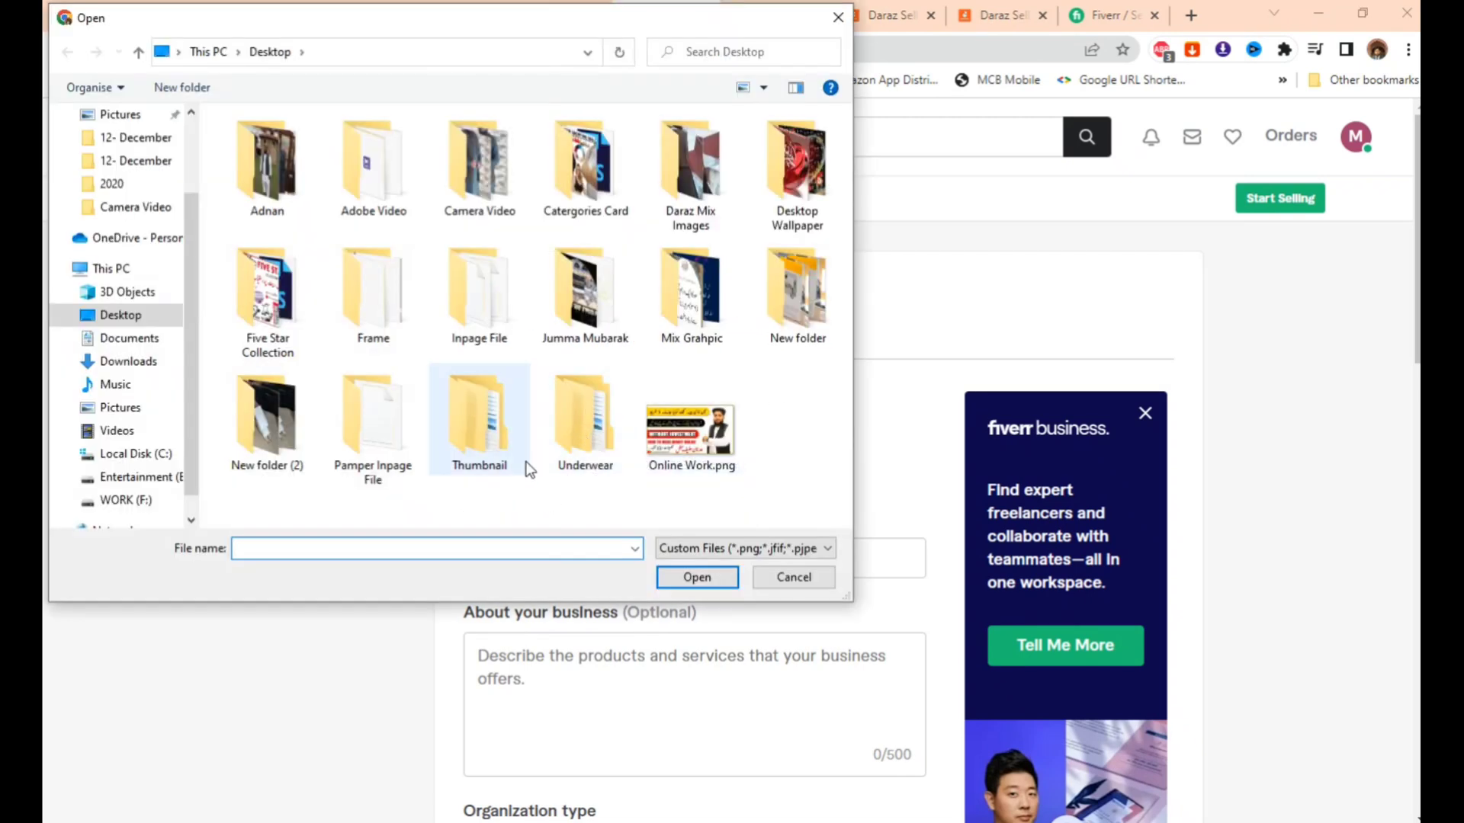
double_click(503, 207)
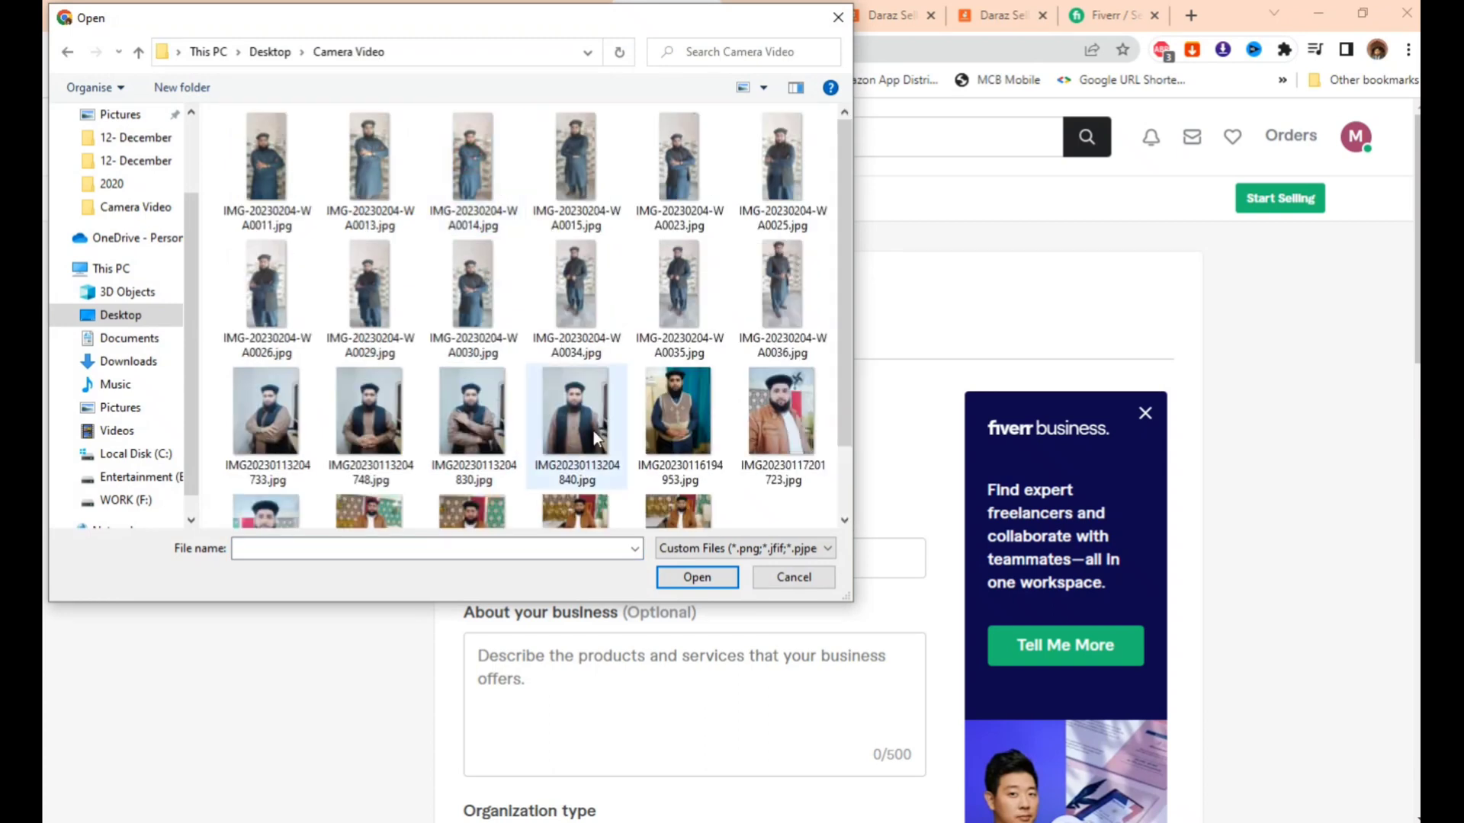
scroll(601, 432, down, 1)
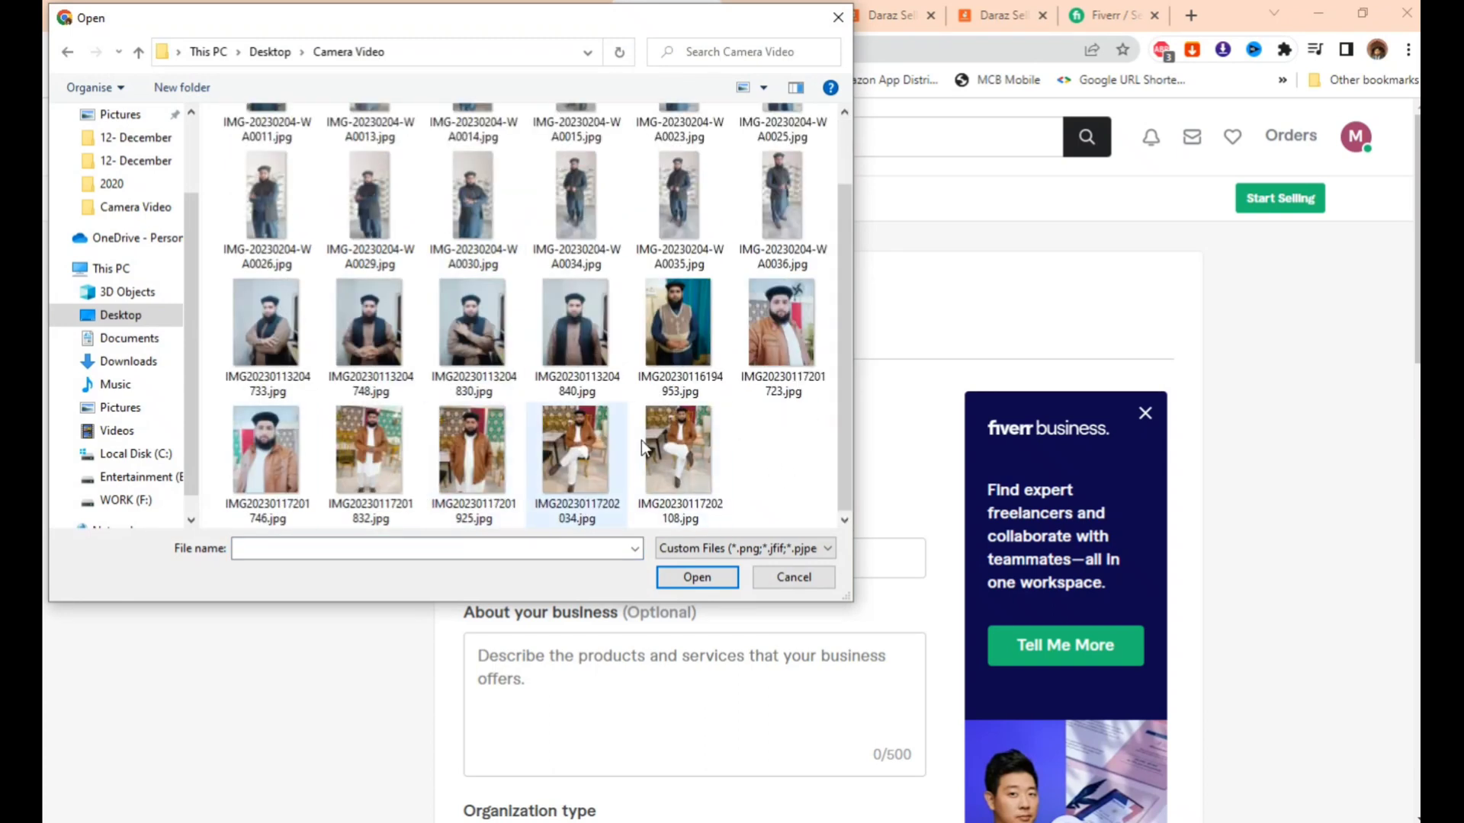
click(277, 442)
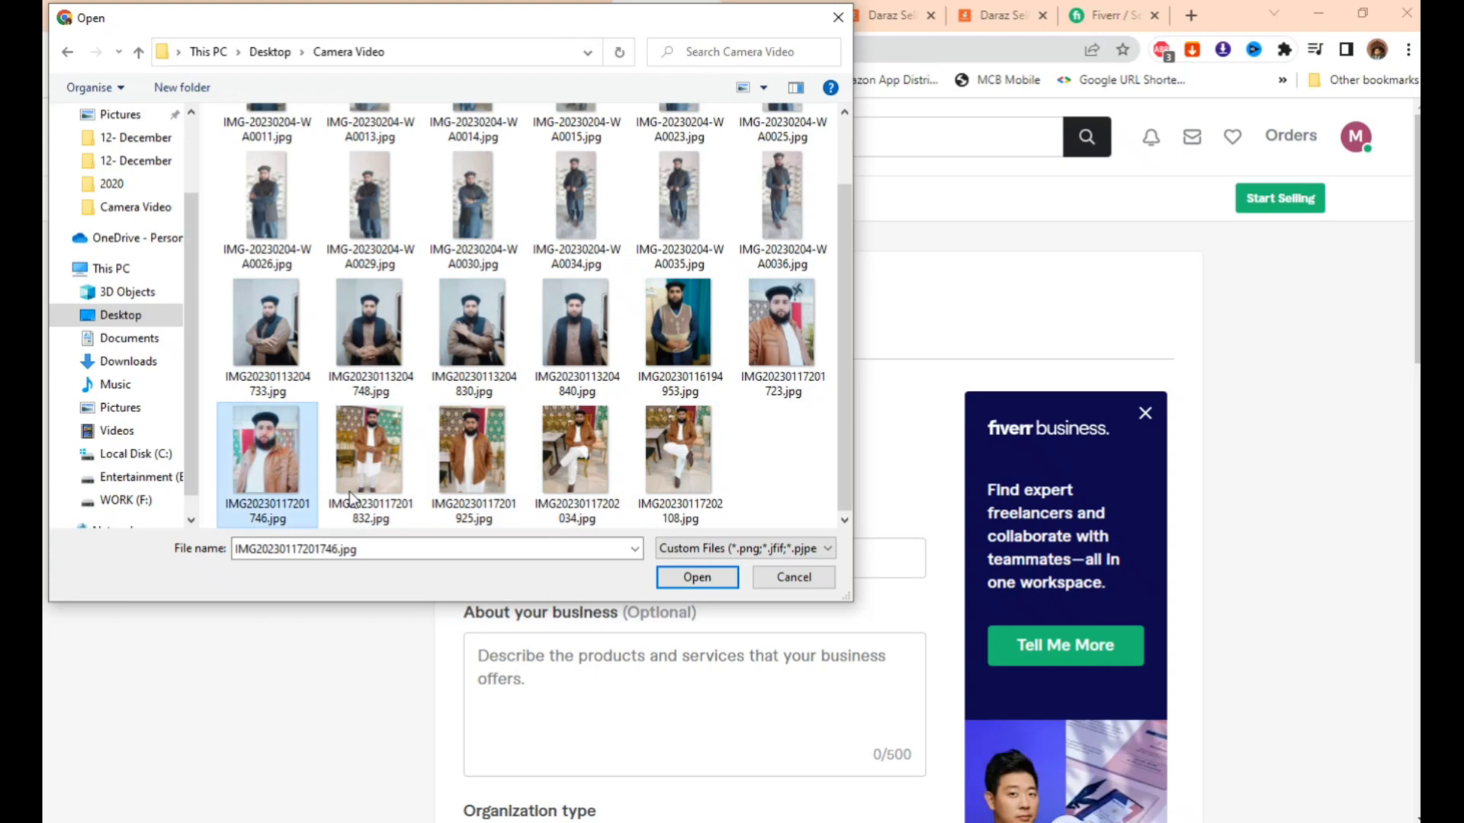
click(695, 576)
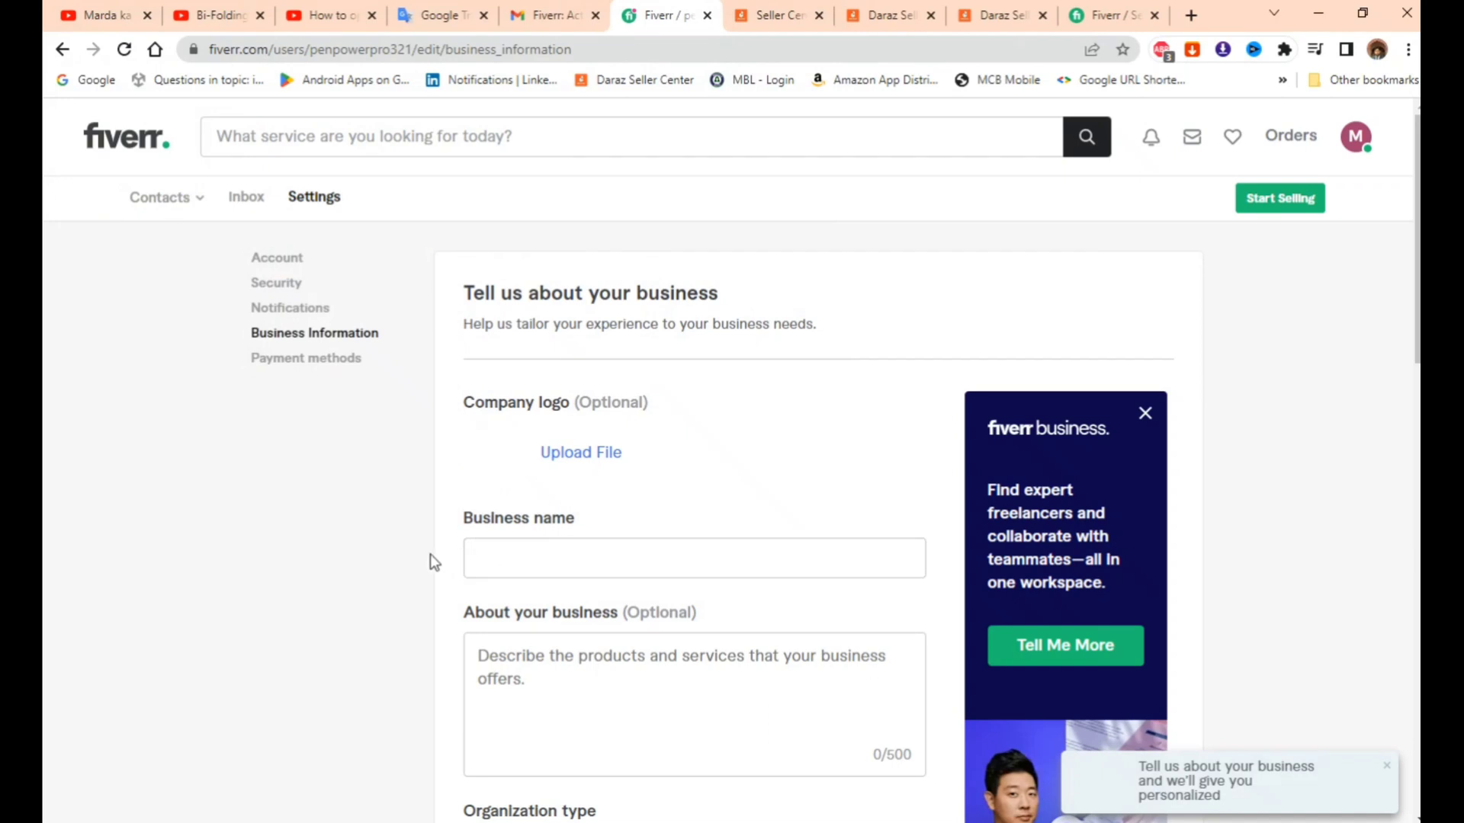
- Paste PenPowerPro from the notes into the Business name field
click(537, 560)
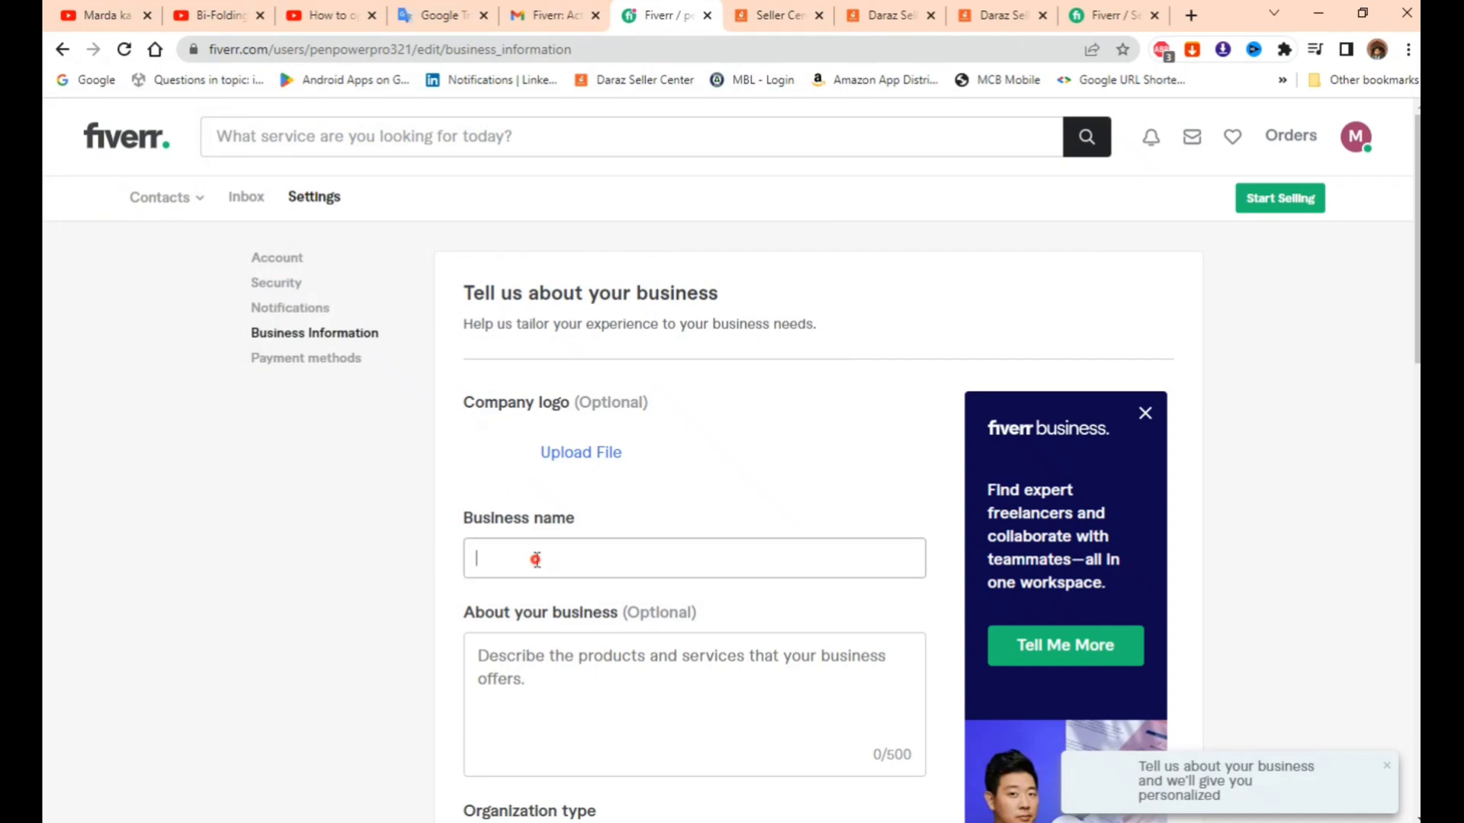
mouse_move(1010, 822)
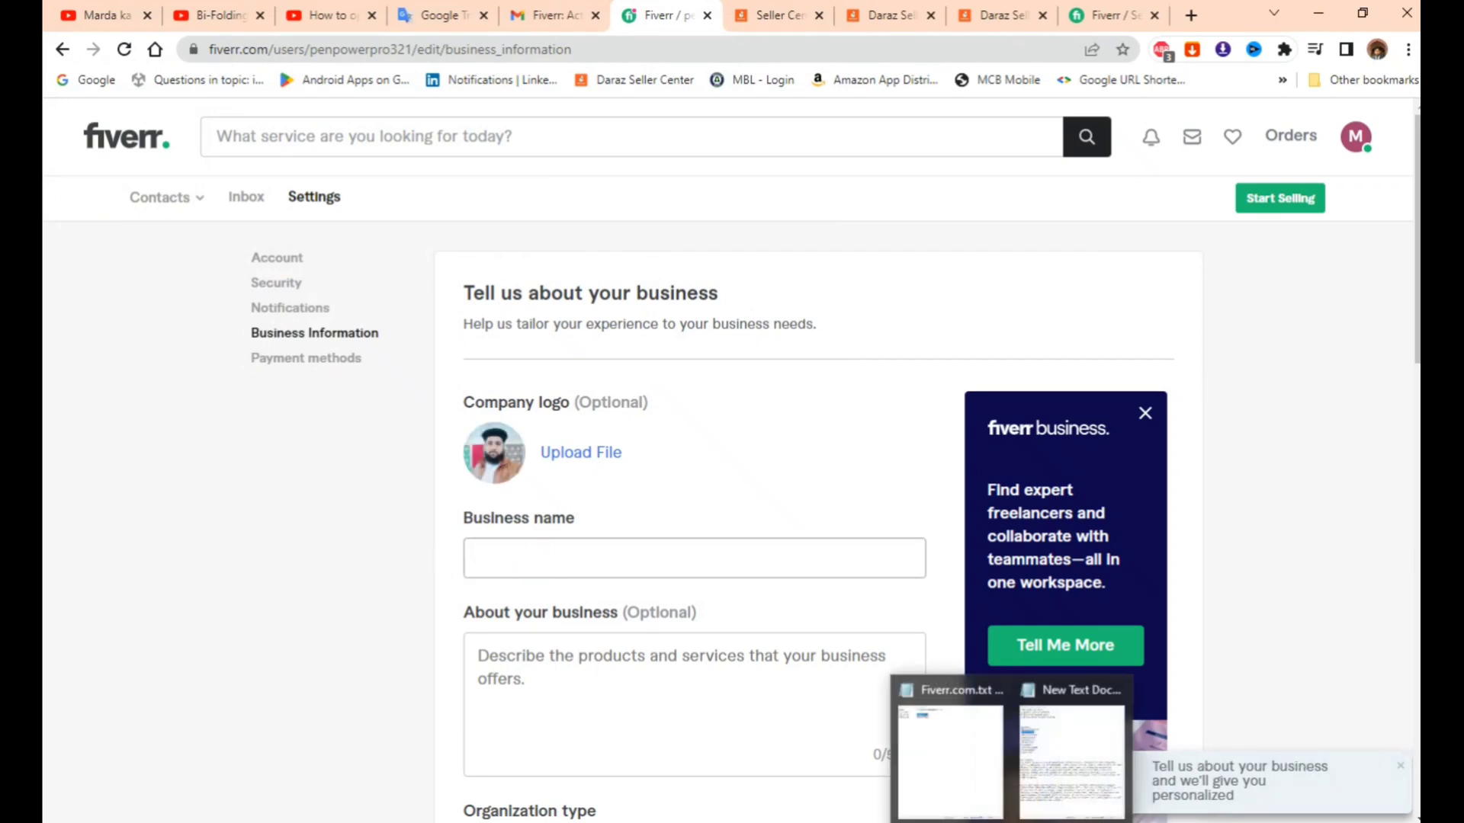
click(1071, 754)
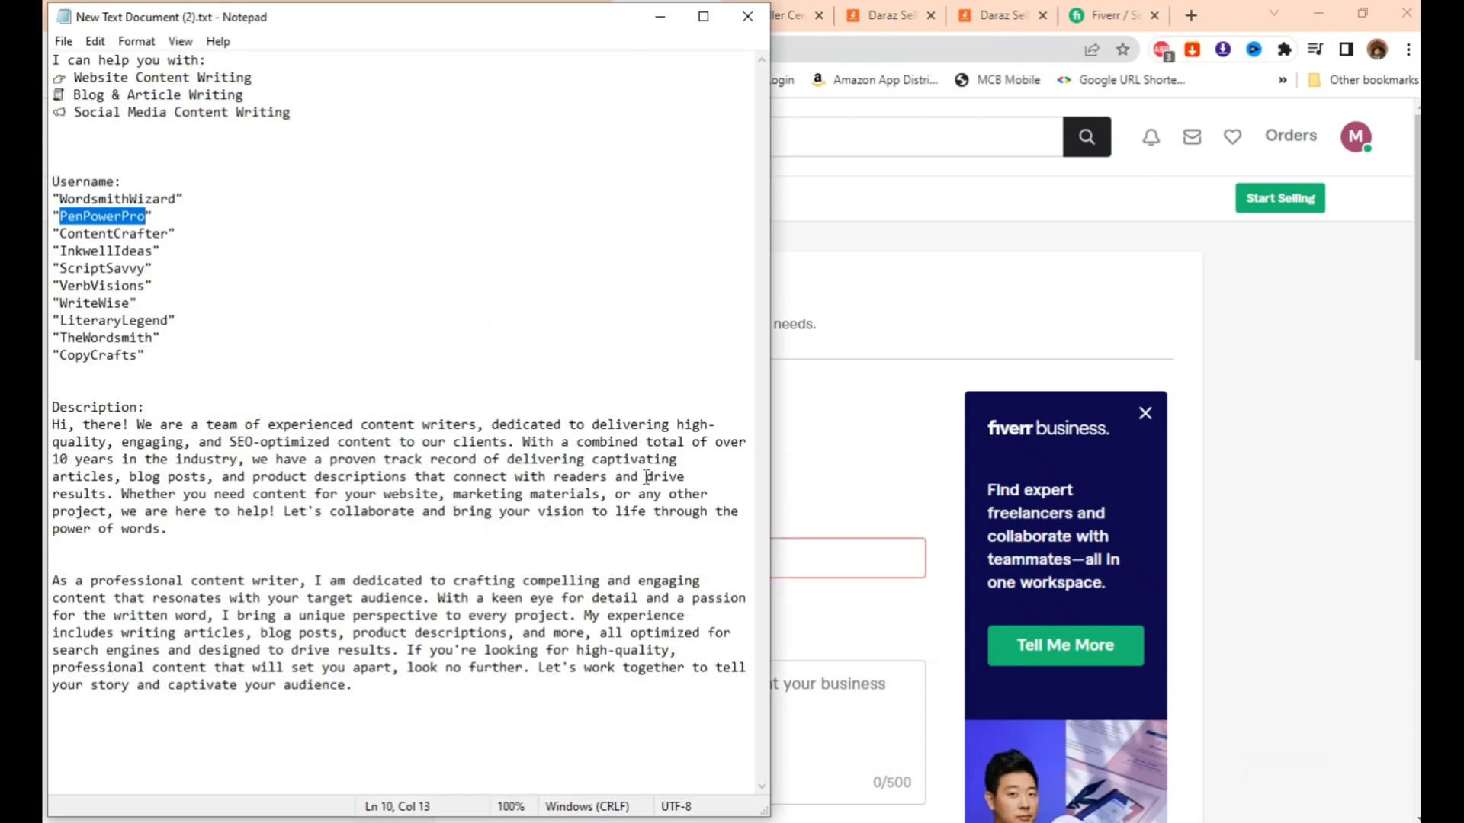
click(856, 572)
text(PenPowerPro)
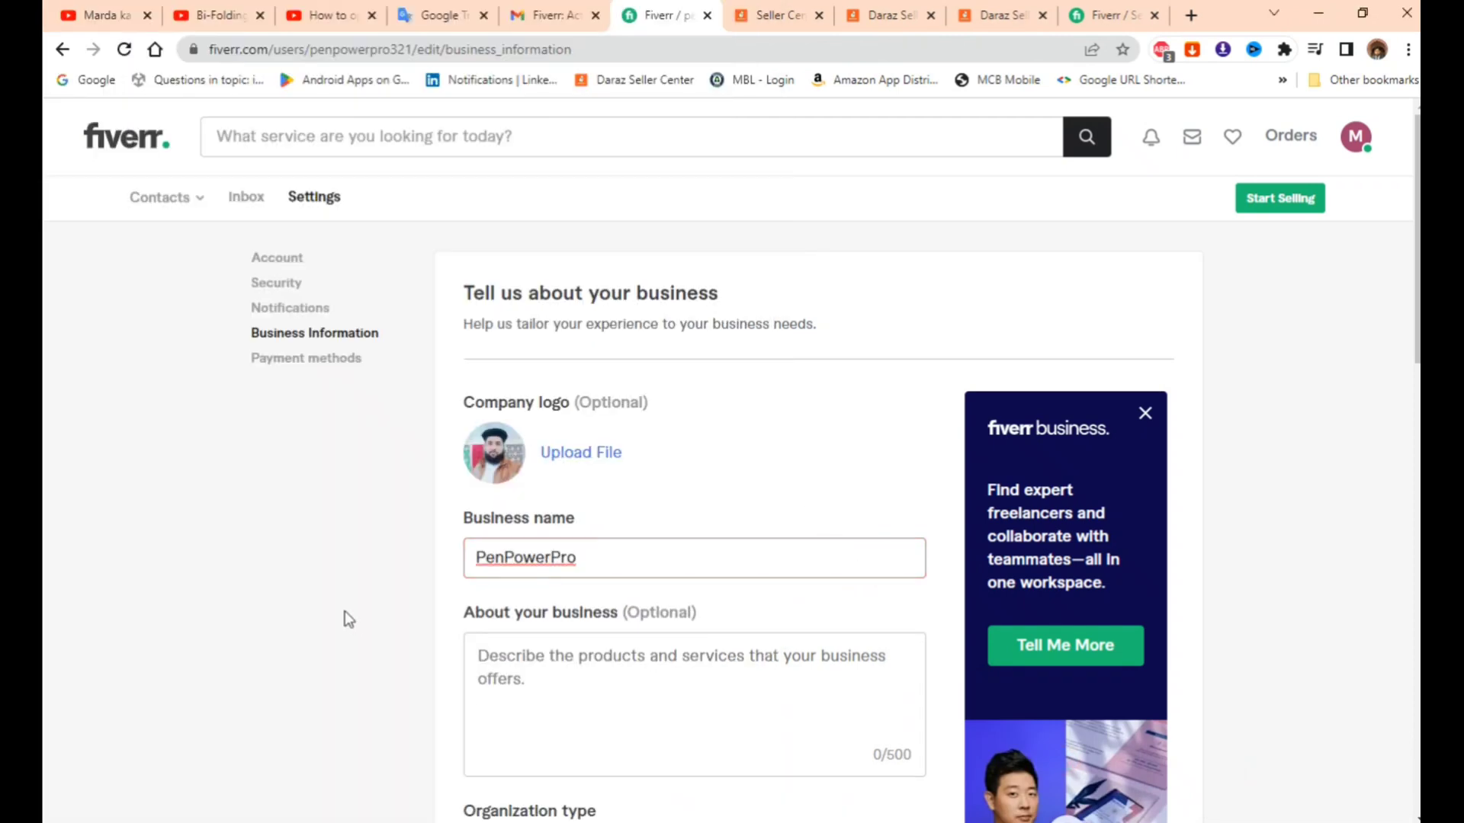
scroll(356, 624, down, 3)
- Copy the prepared content-writer paragraph from the notes into About your business, reaching 500/500
click(1044, 821)
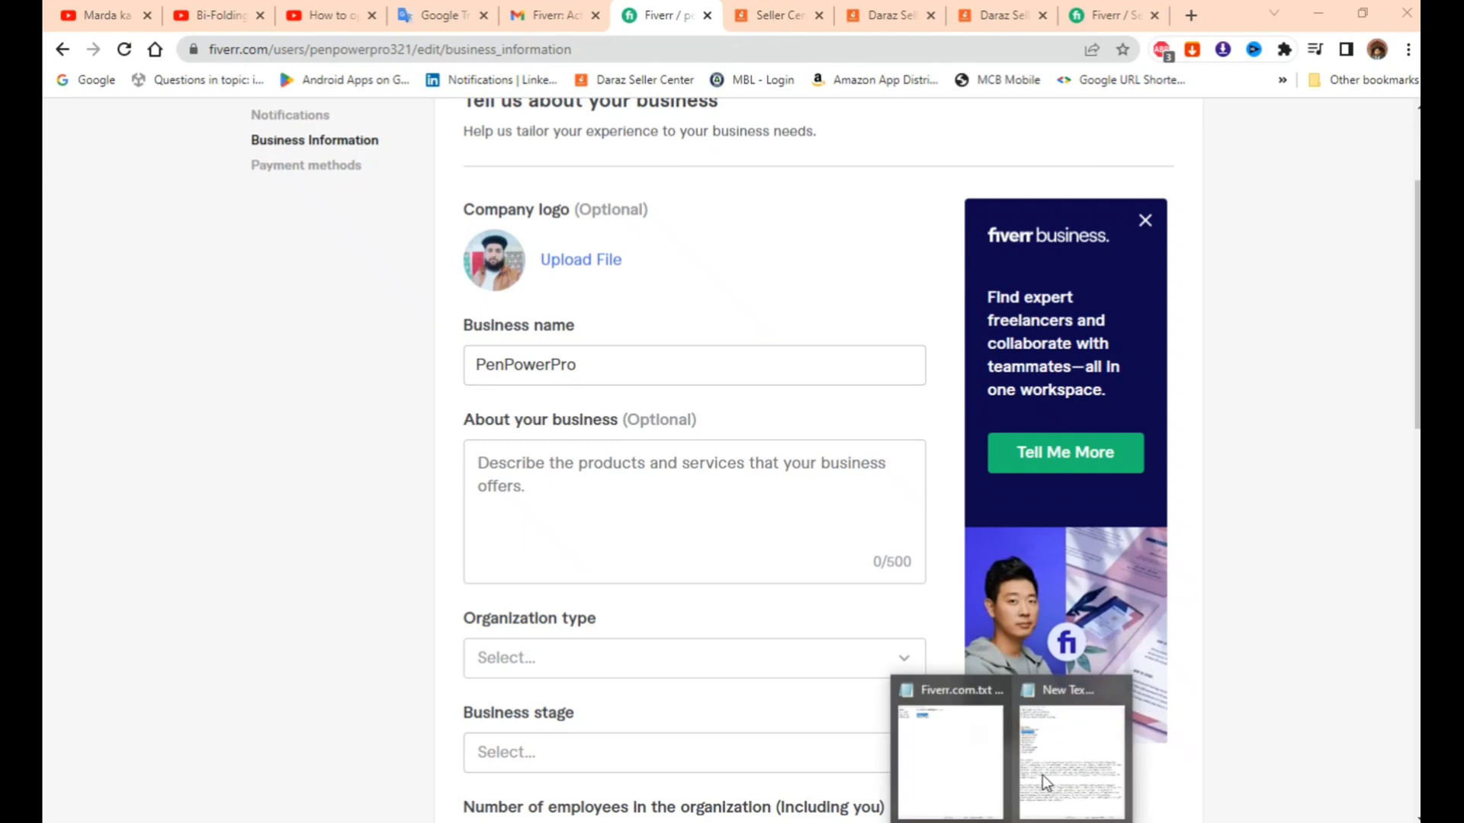
click(1044, 801)
drag(366, 690, 52, 581)
key(ctrl+c)
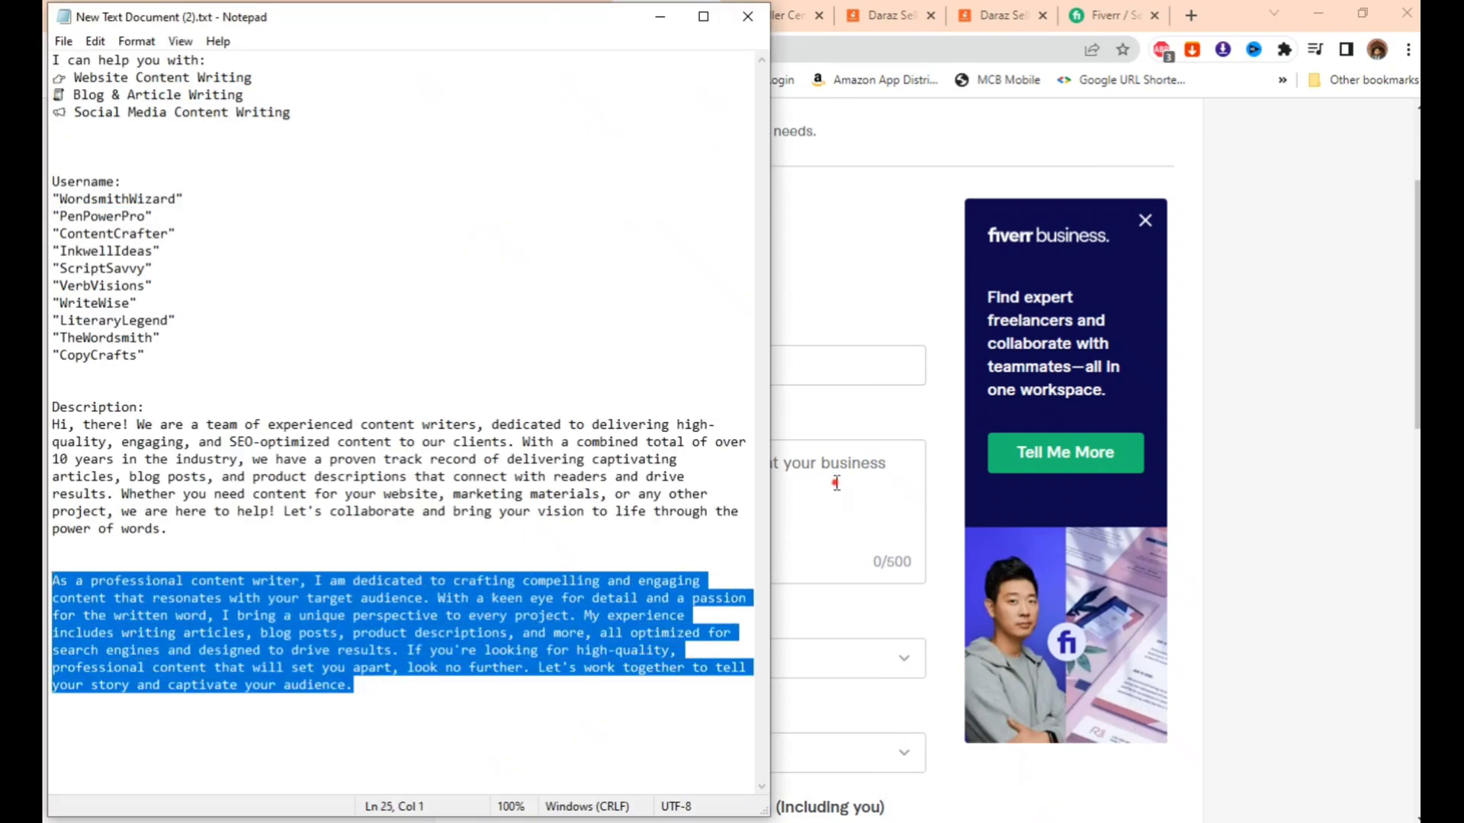
click(837, 482)
key(ctrl+v)
scroll(411, 524, down, 2)
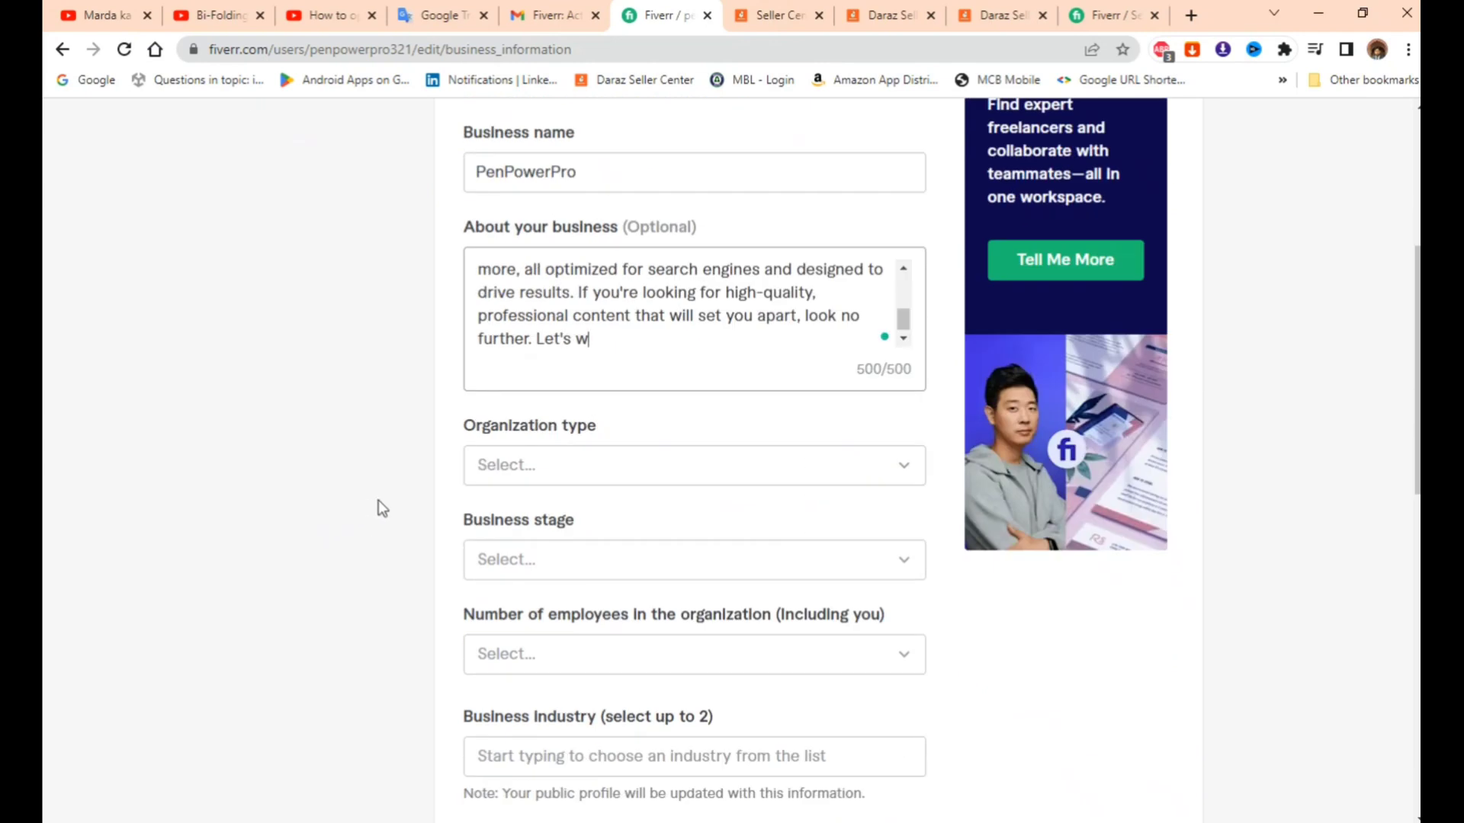
- Set the organization type to Non-profit and the business stage to Launch
click(577, 469)
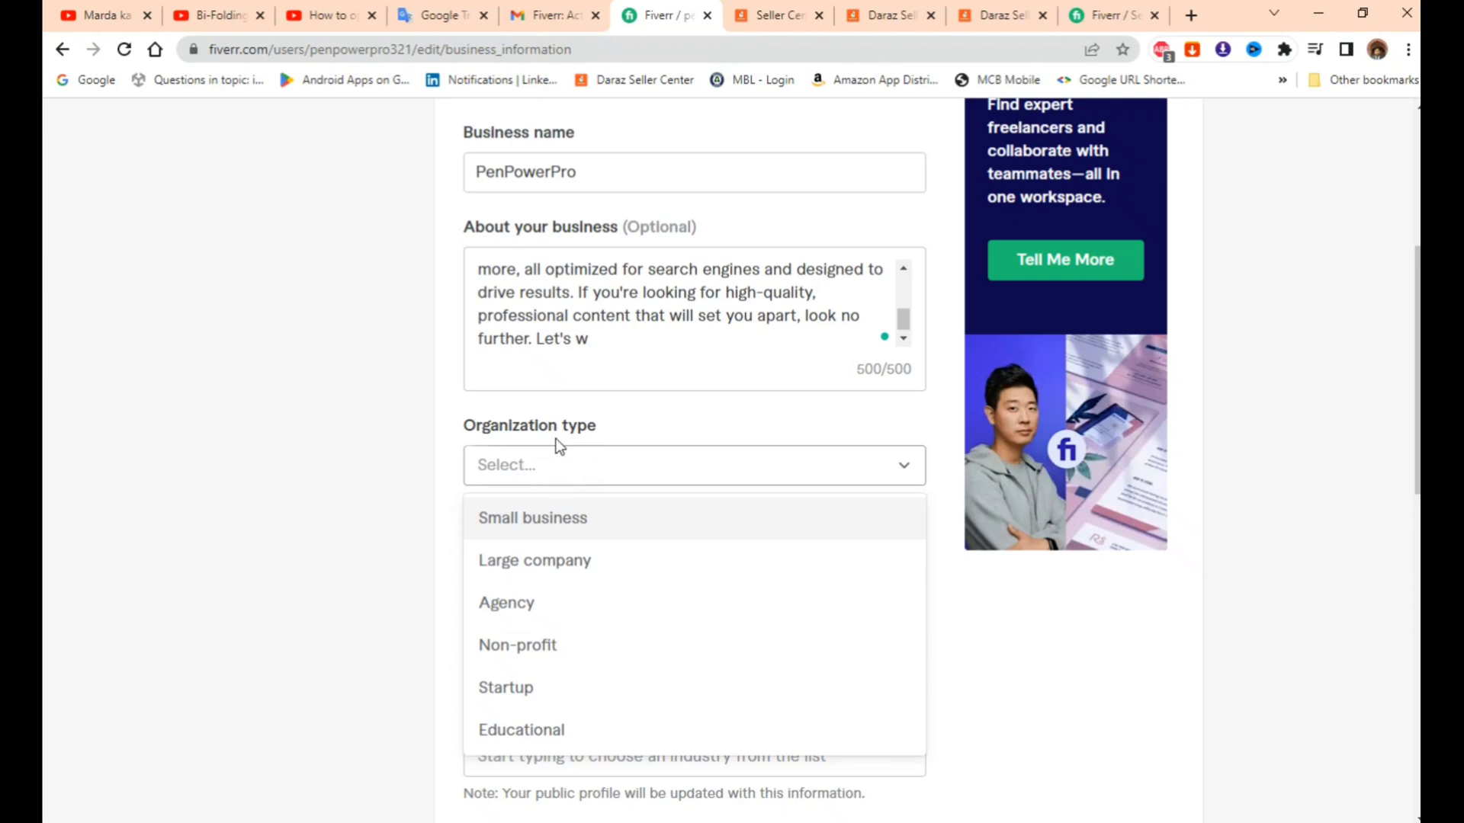
click(544, 656)
click(537, 573)
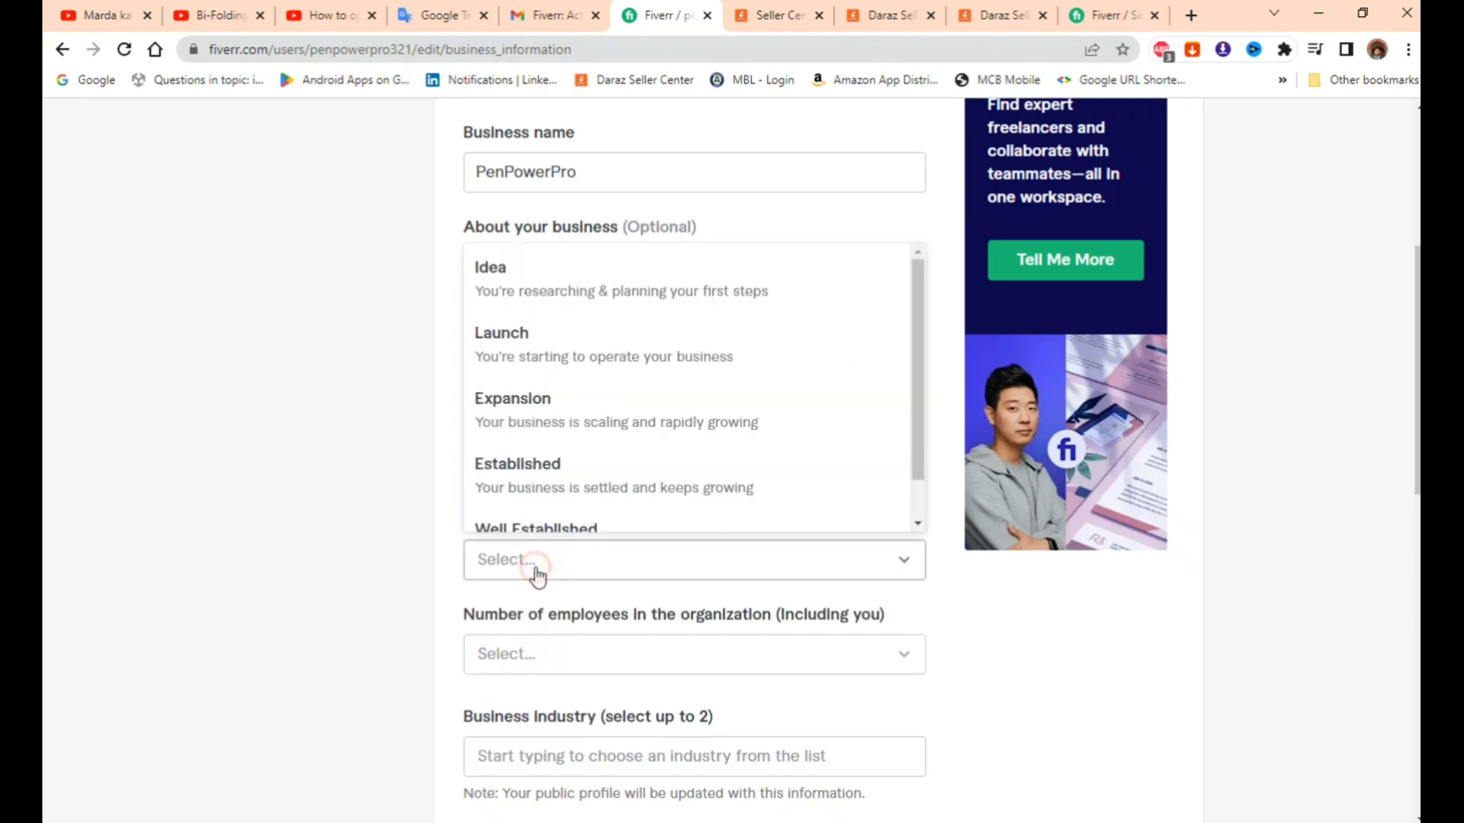
click(547, 352)
scroll(419, 461, down, 3)
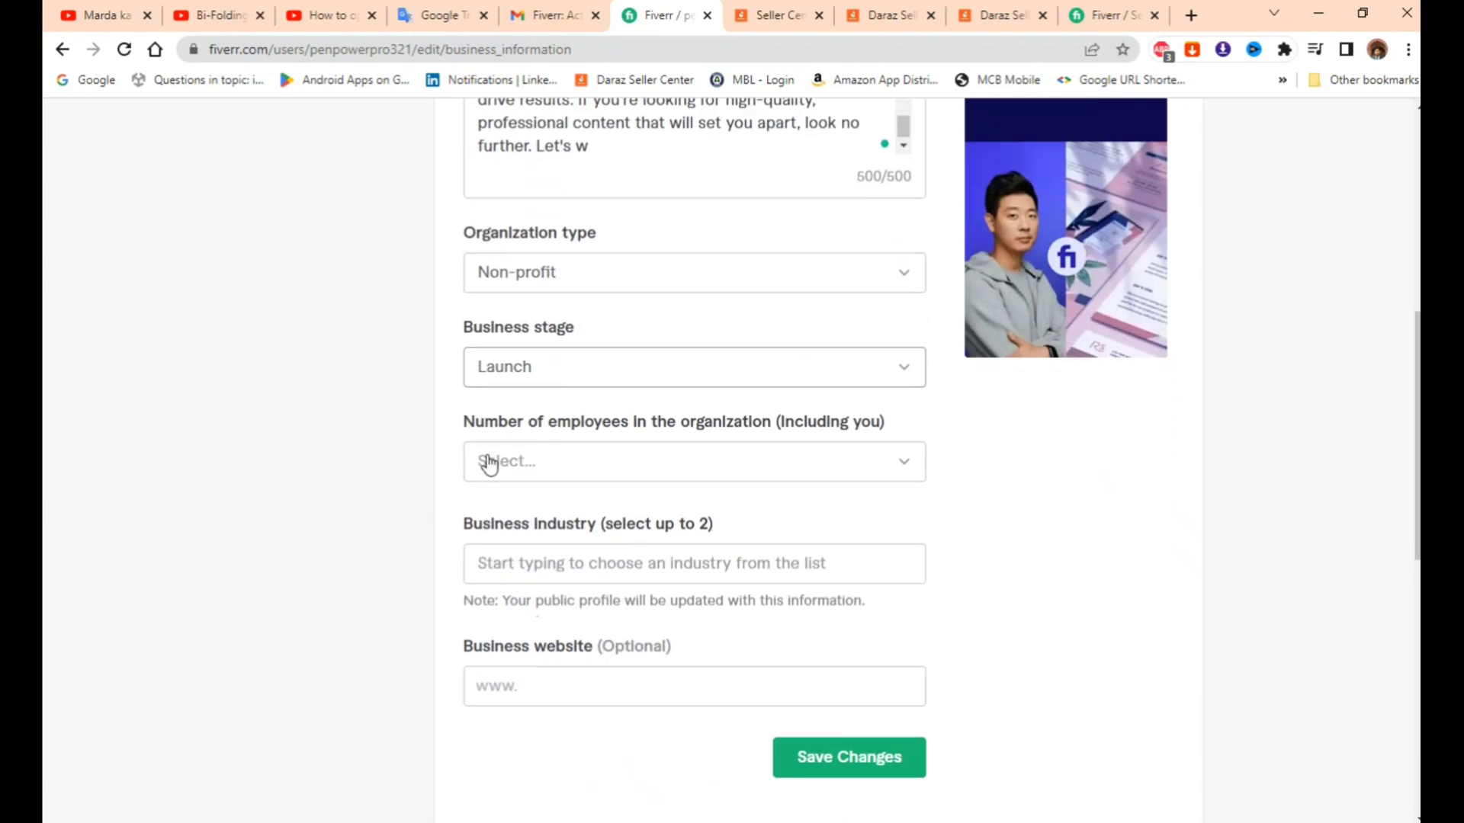
- Set the number of employees to Just me and focus the Business industry field
click(587, 479)
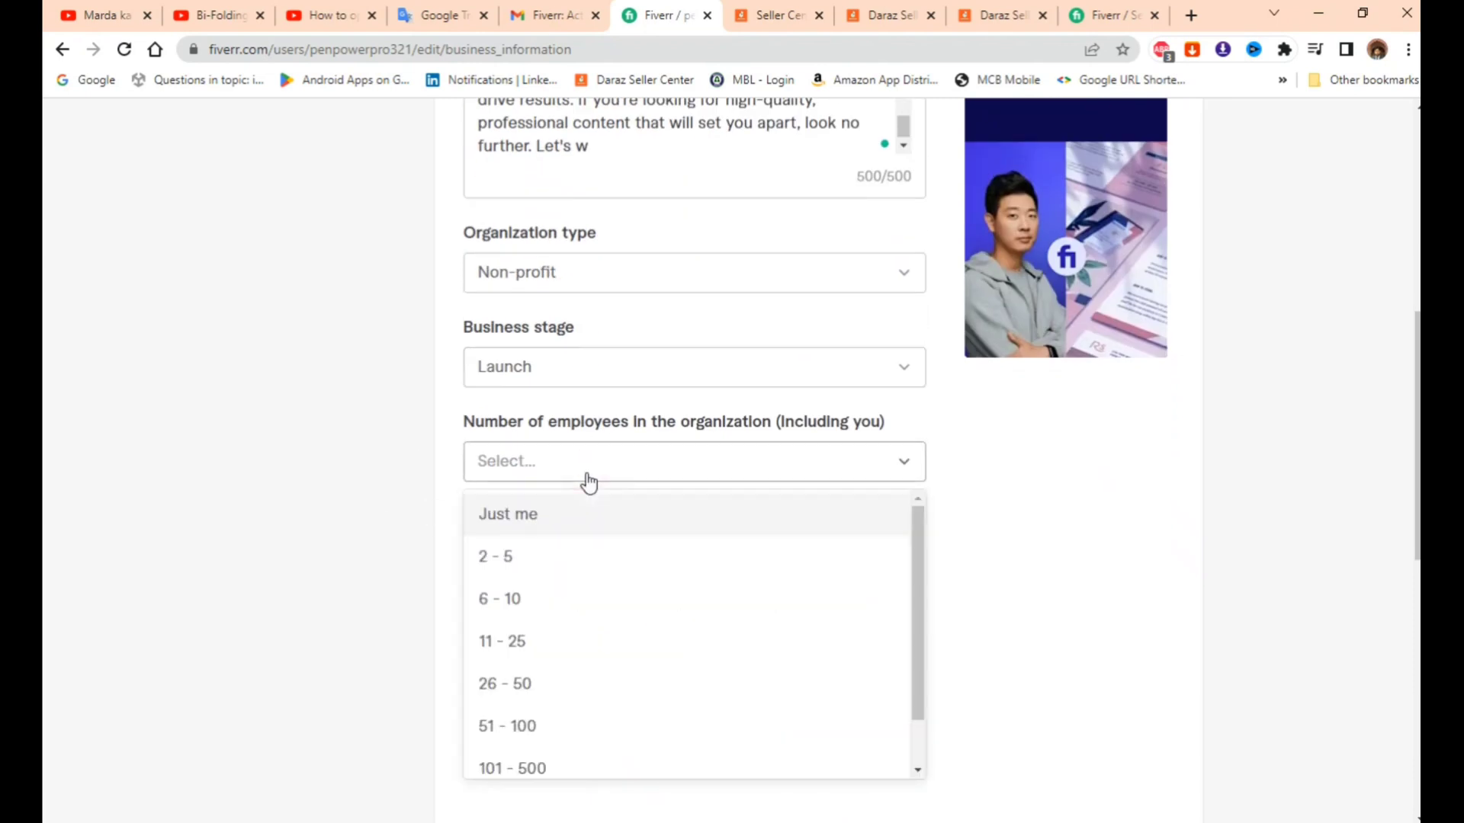
click(530, 513)
scroll(418, 500, down, 3)
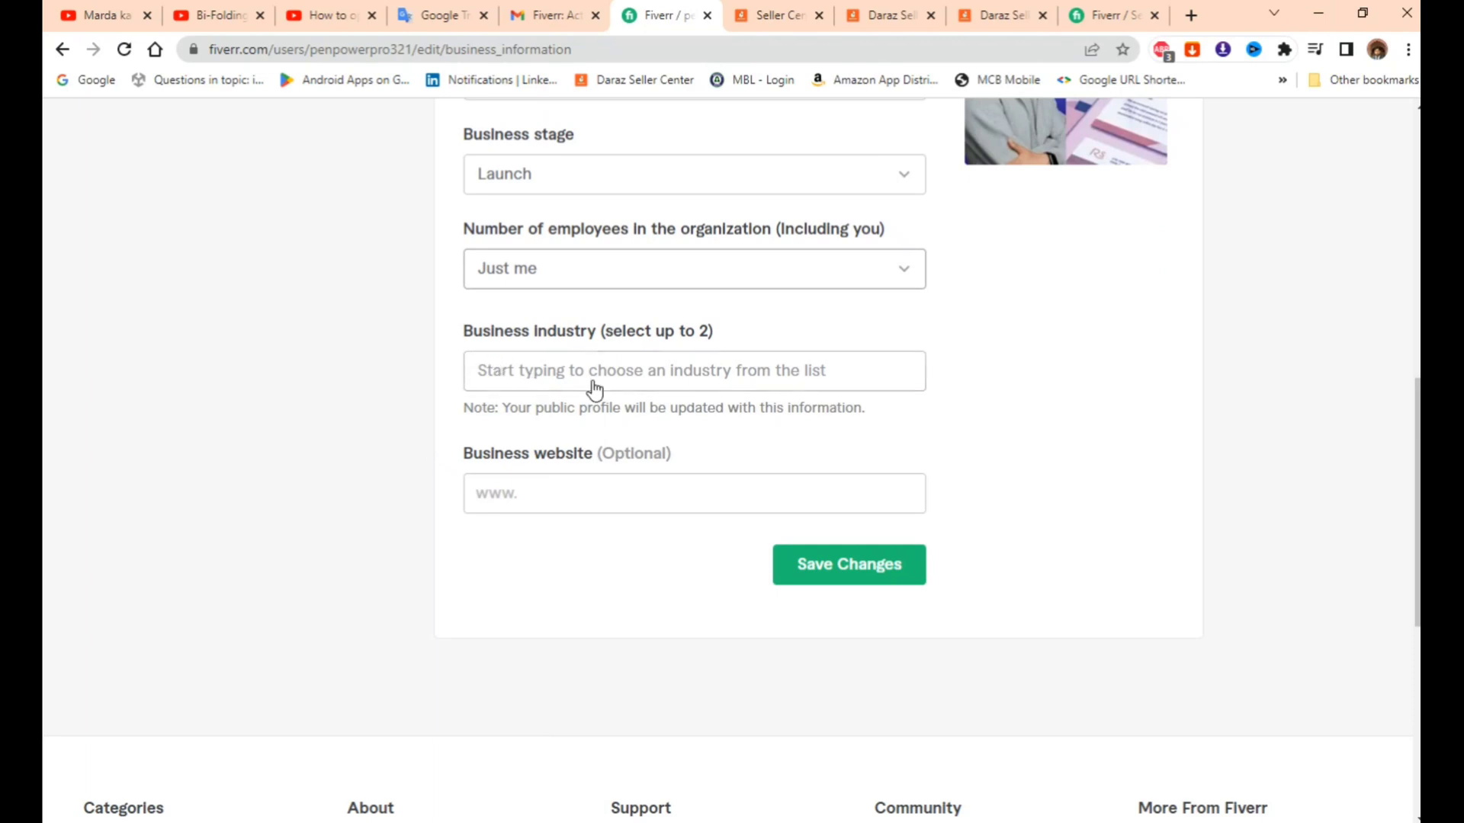
click(606, 375)
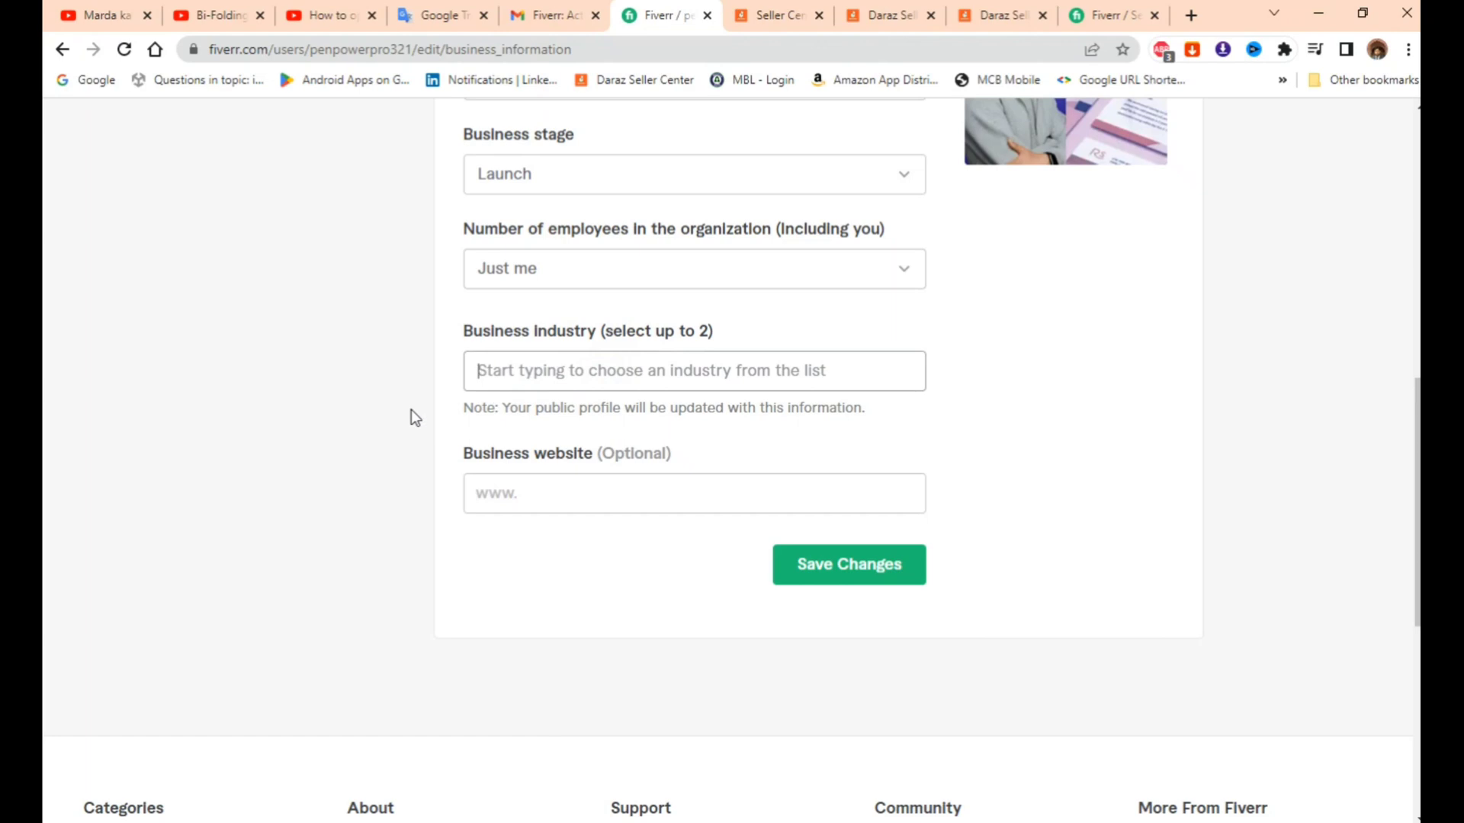
click(716, 379)
- After 'content writer' finds no match, enter 'cont', pick Media Content, and save successfully
click(846, 575)
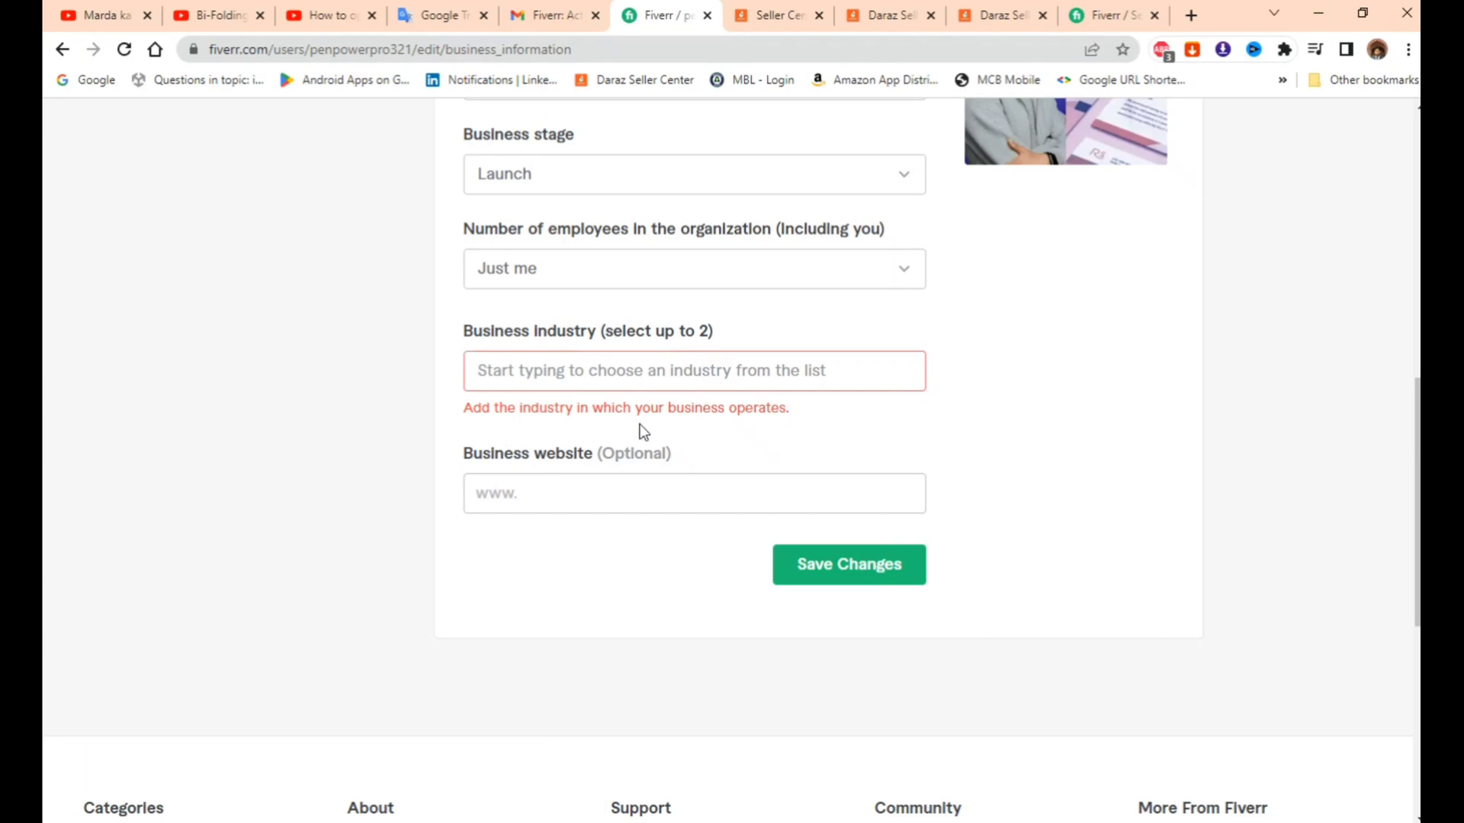
click(622, 376)
text(con)
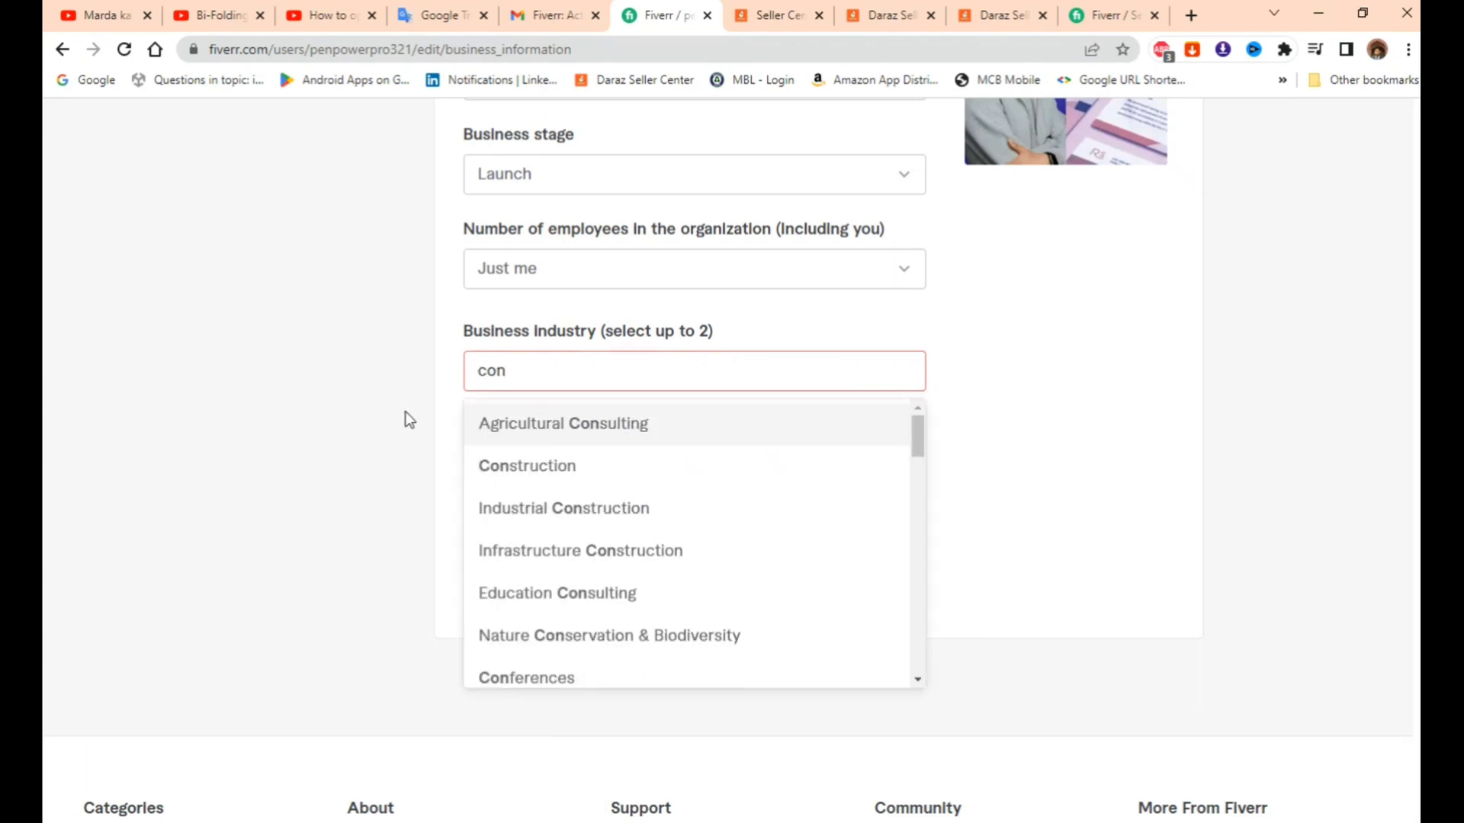
text(tent)
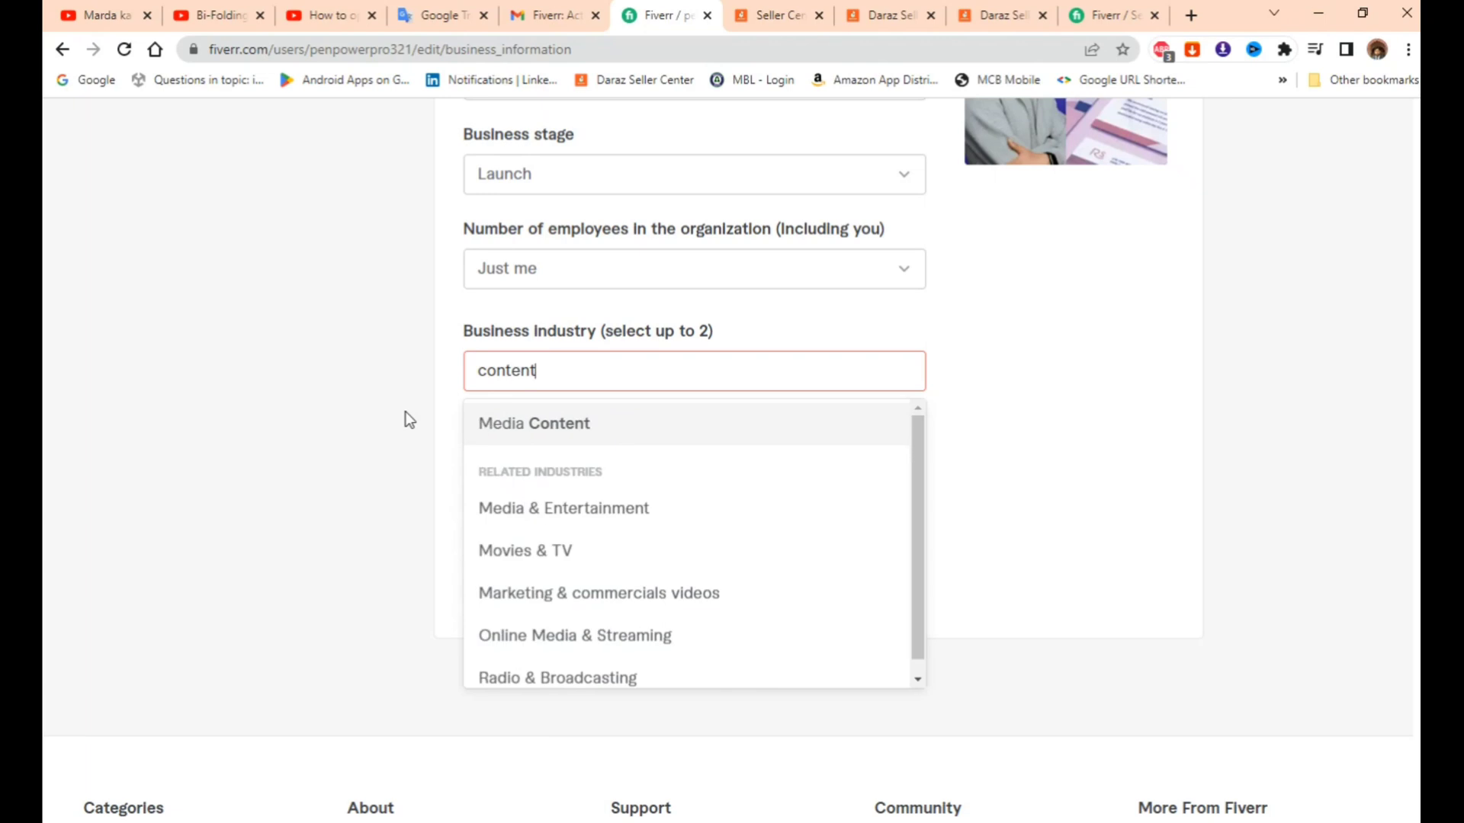
text( writer)
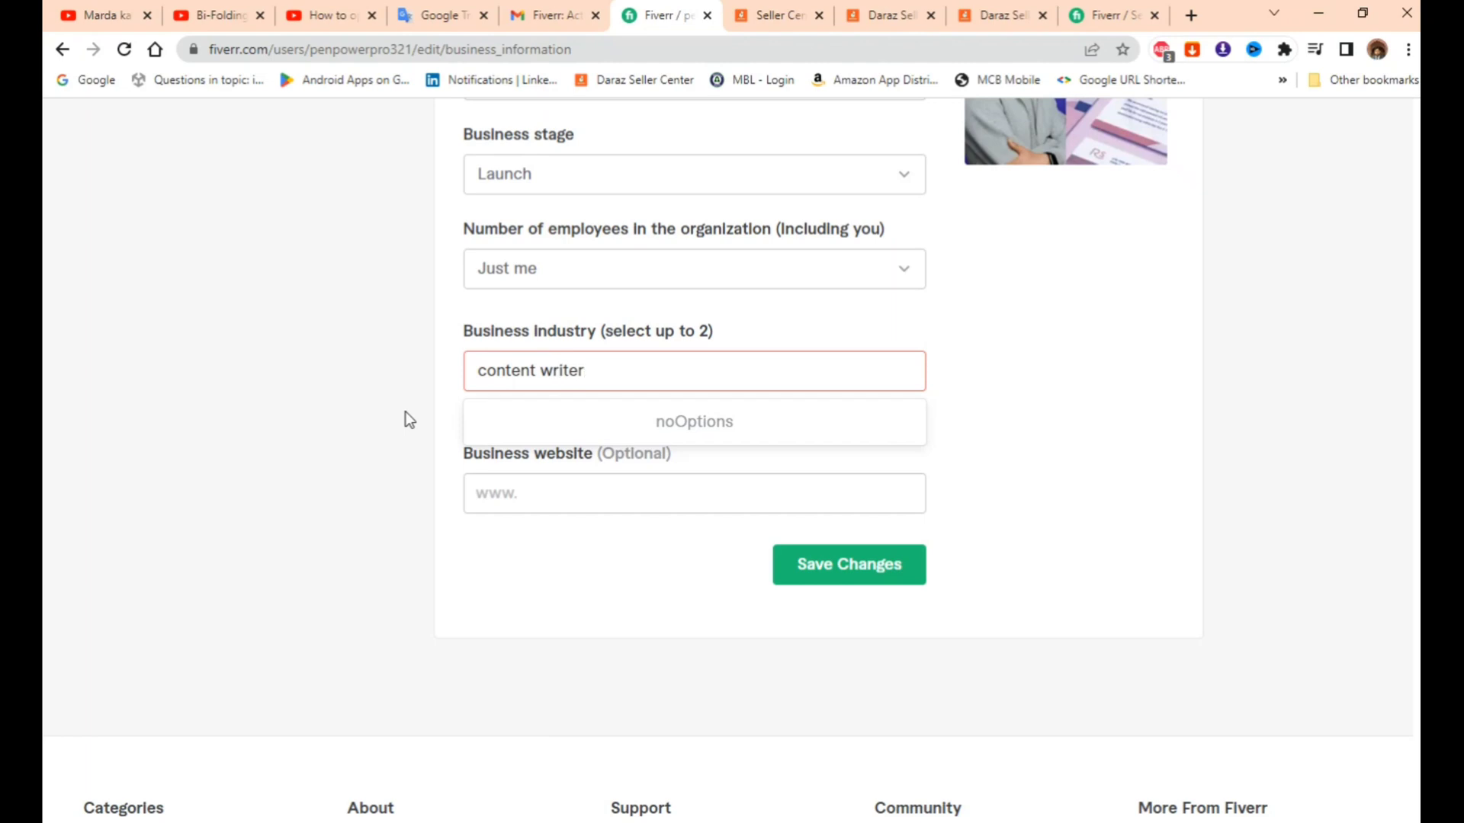
click(374, 346)
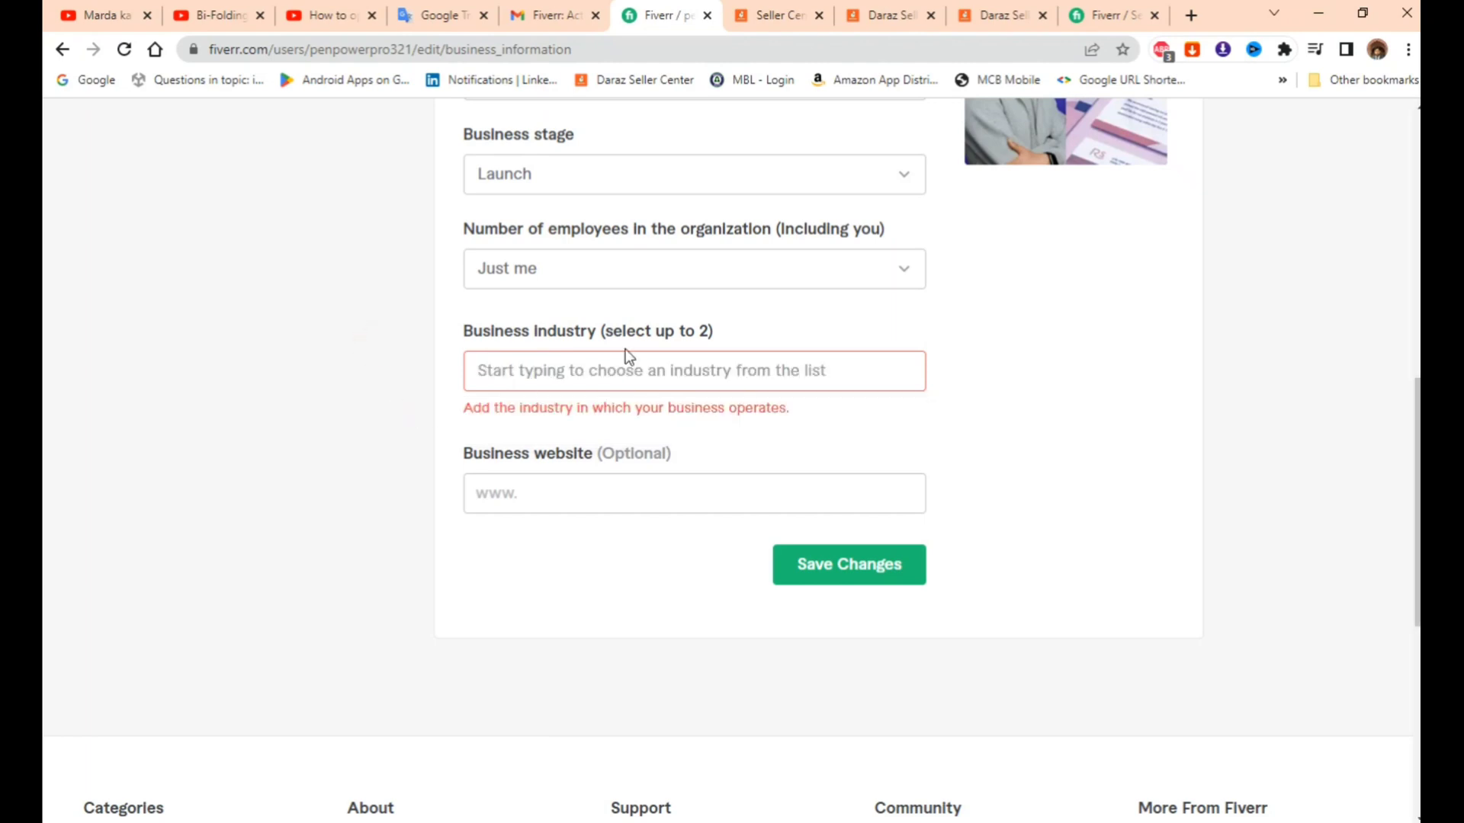
click(618, 375)
text(con)
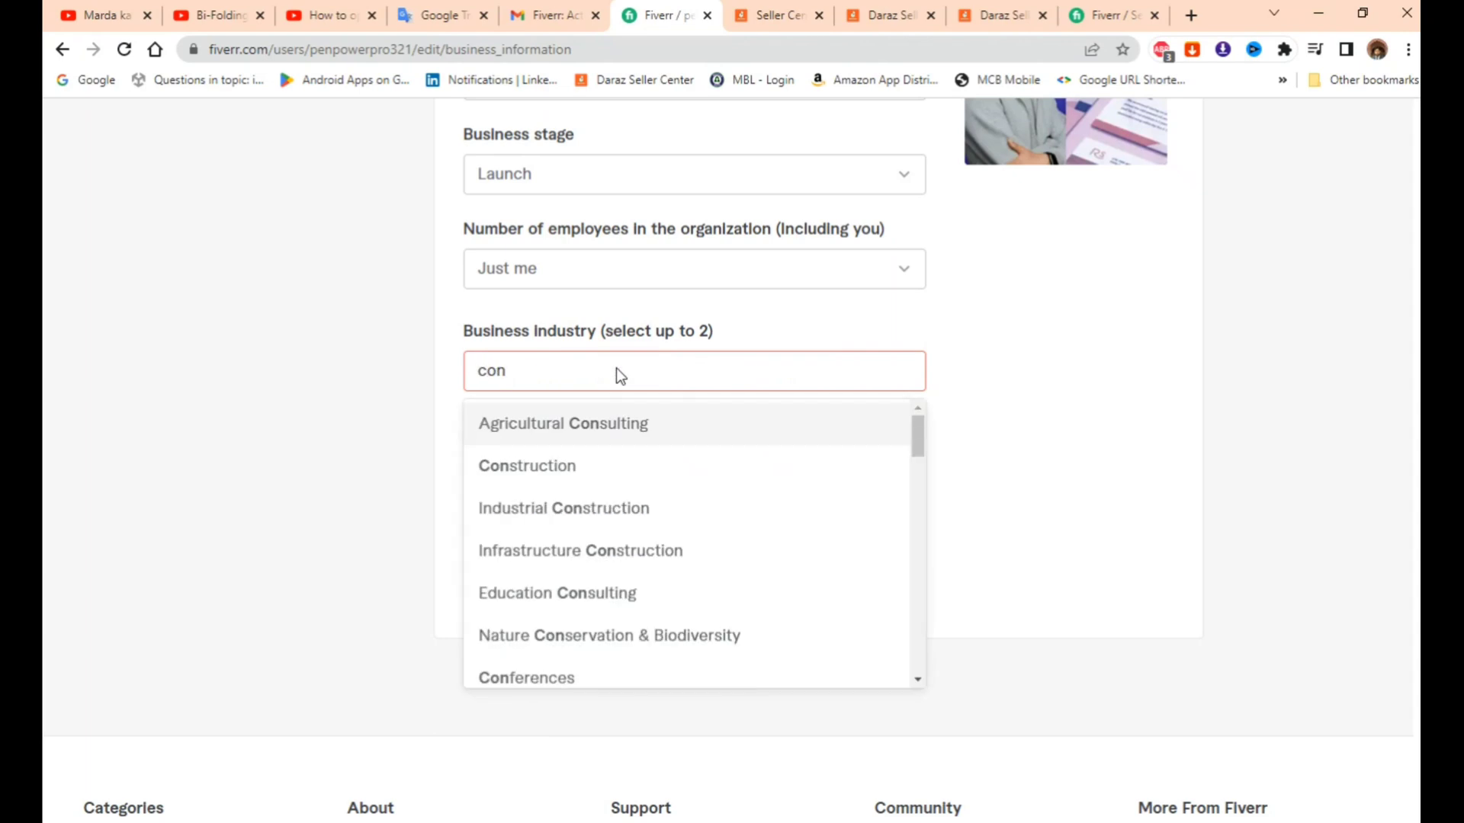
text(t)
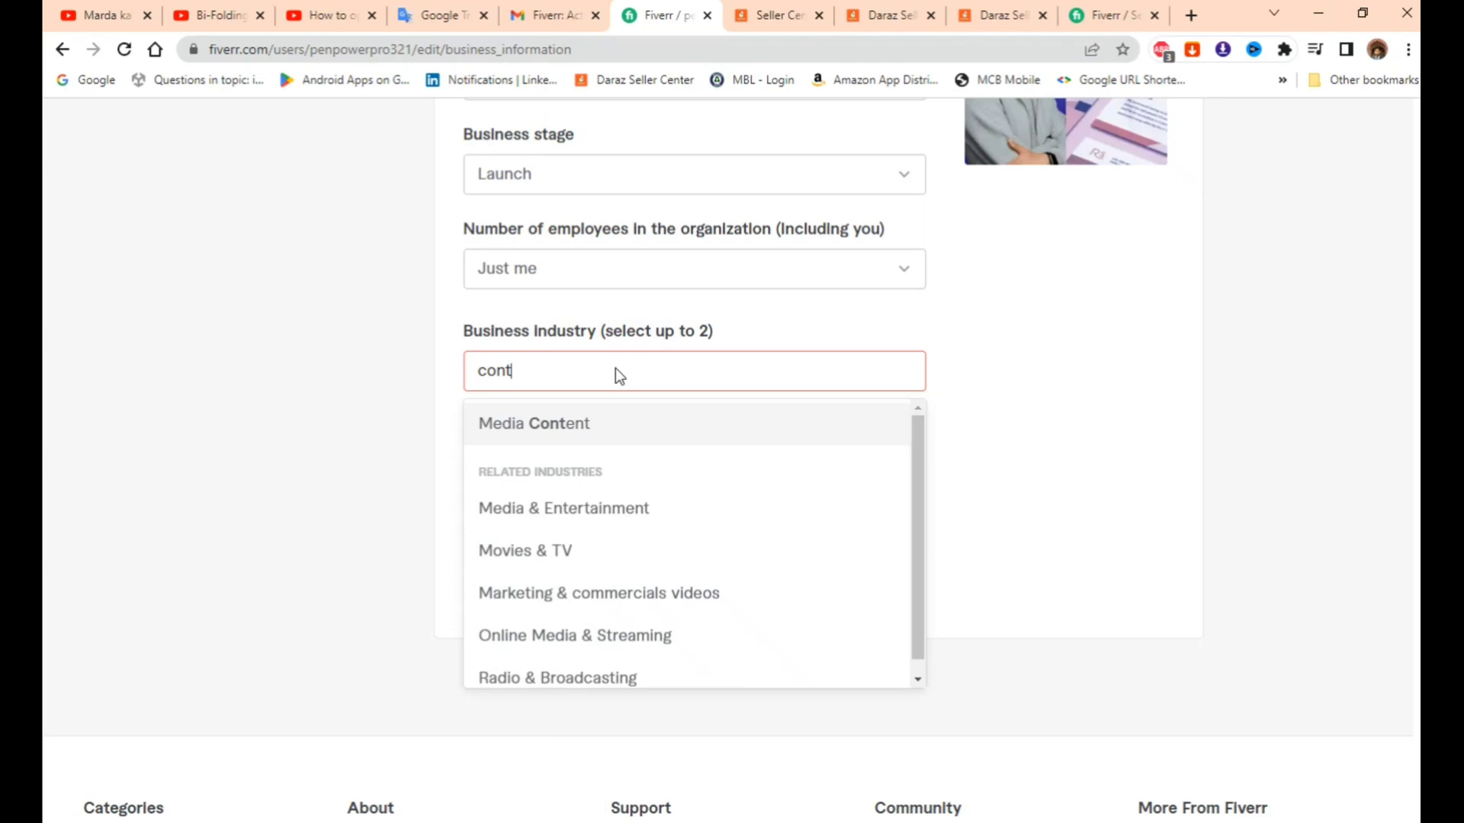
click(592, 424)
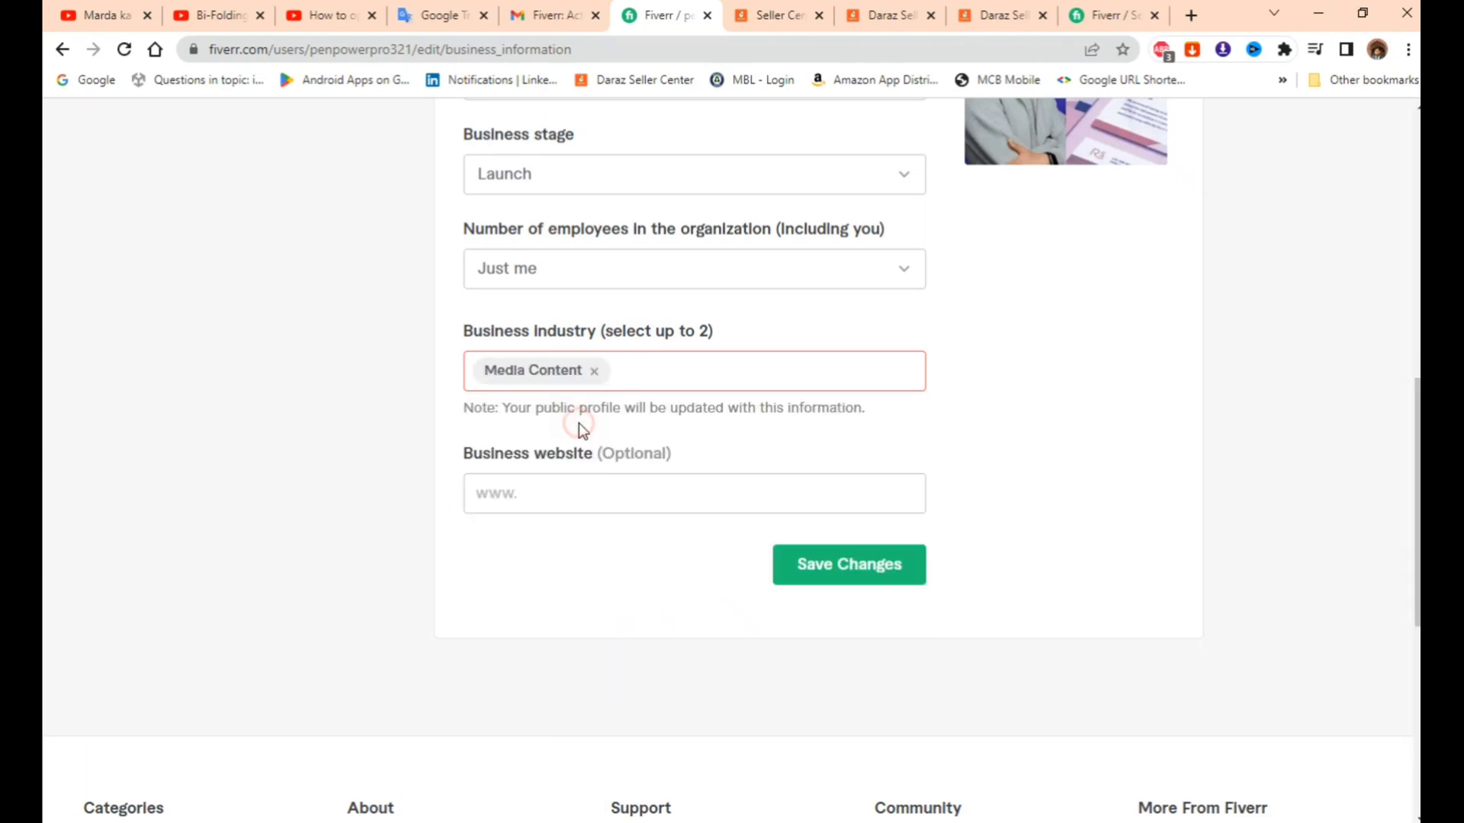
click(887, 580)
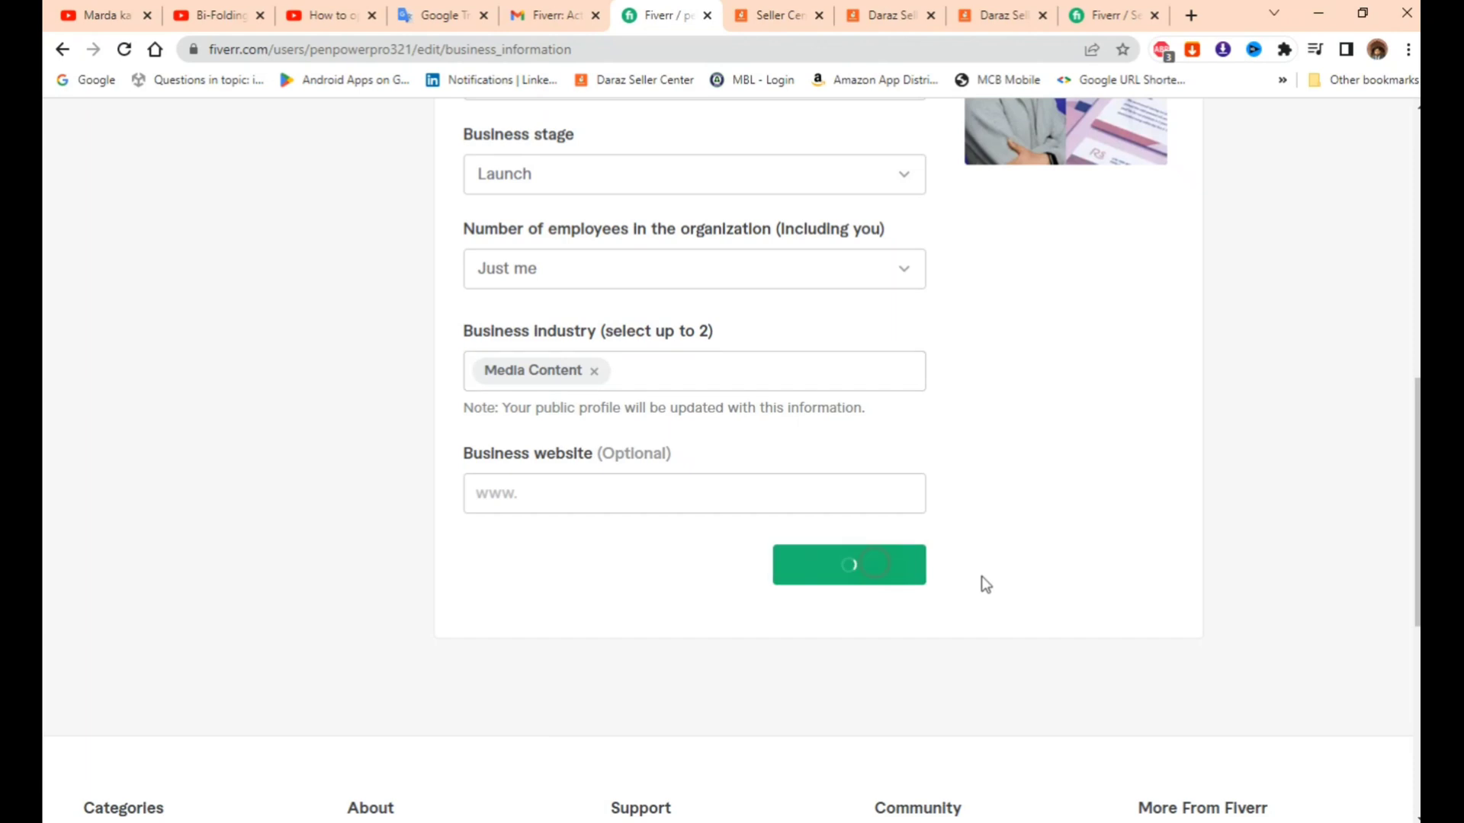
scroll(641, 442, up, 10)
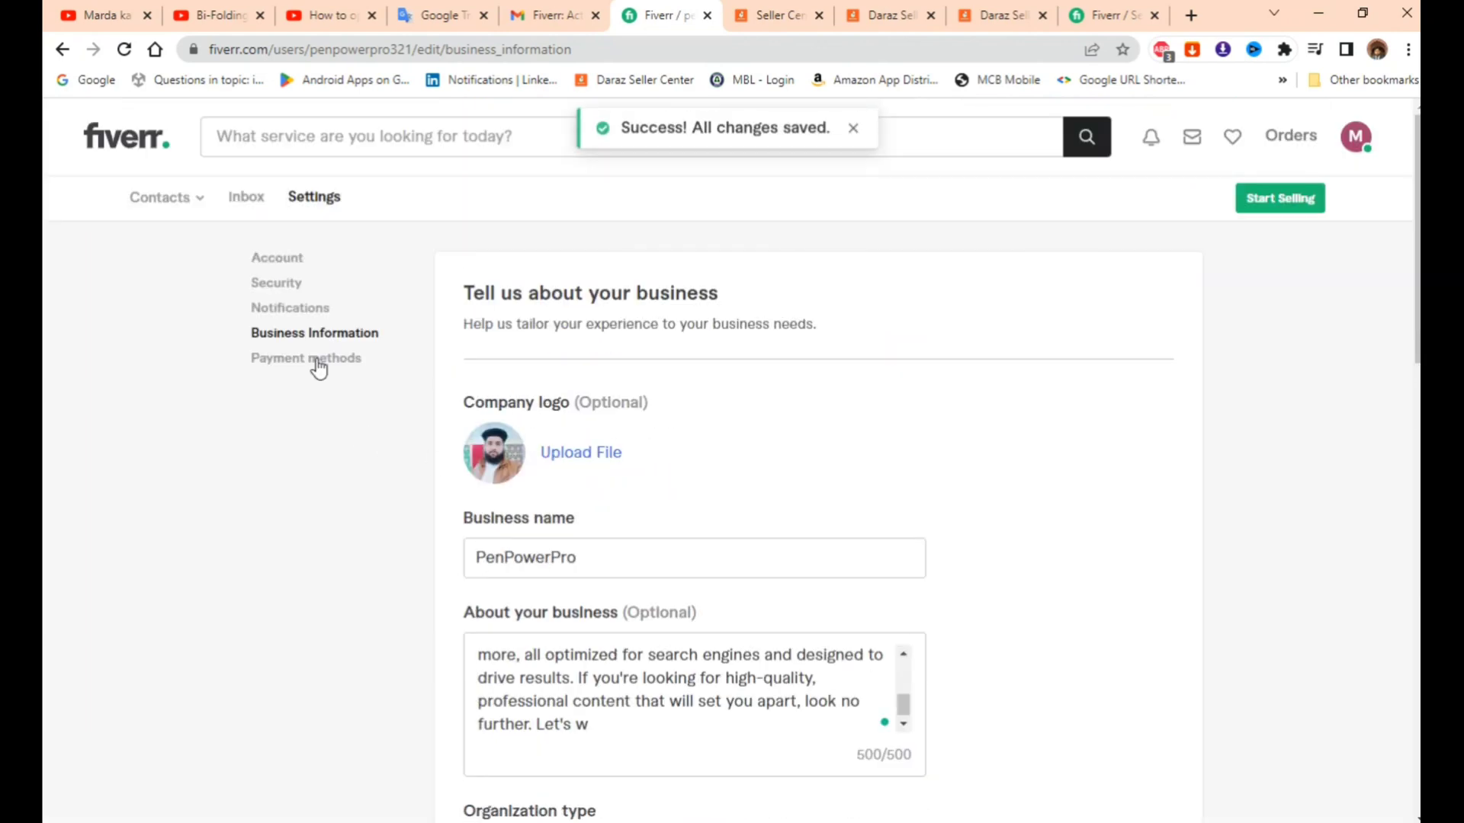
- Check the Payment methods page, which has no saved methods, then return to the Fiverr home page
click(319, 359)
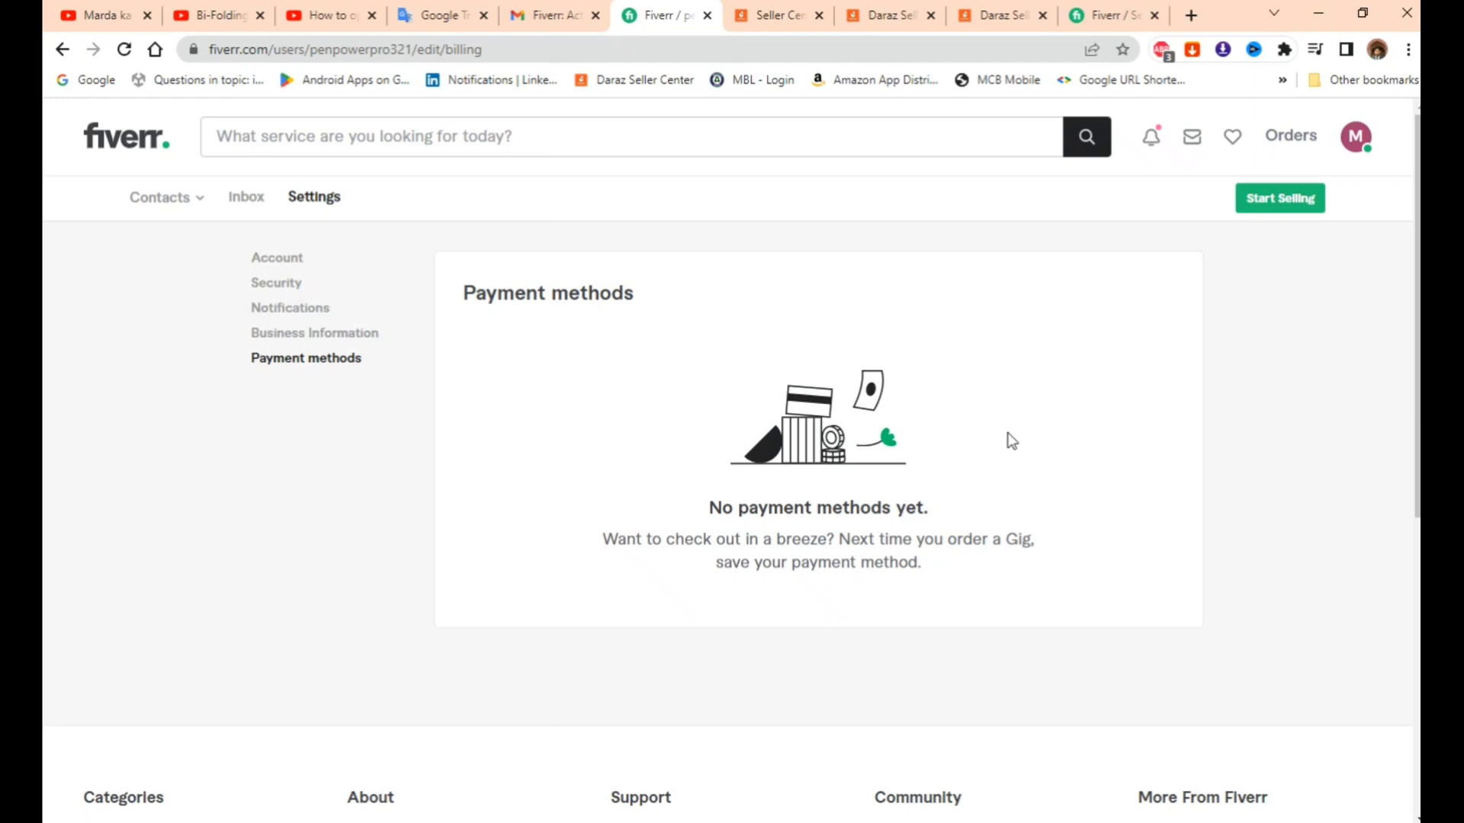
scroll(717, 421, down, 3)
scroll(718, 422, up, 3)
click(126, 138)
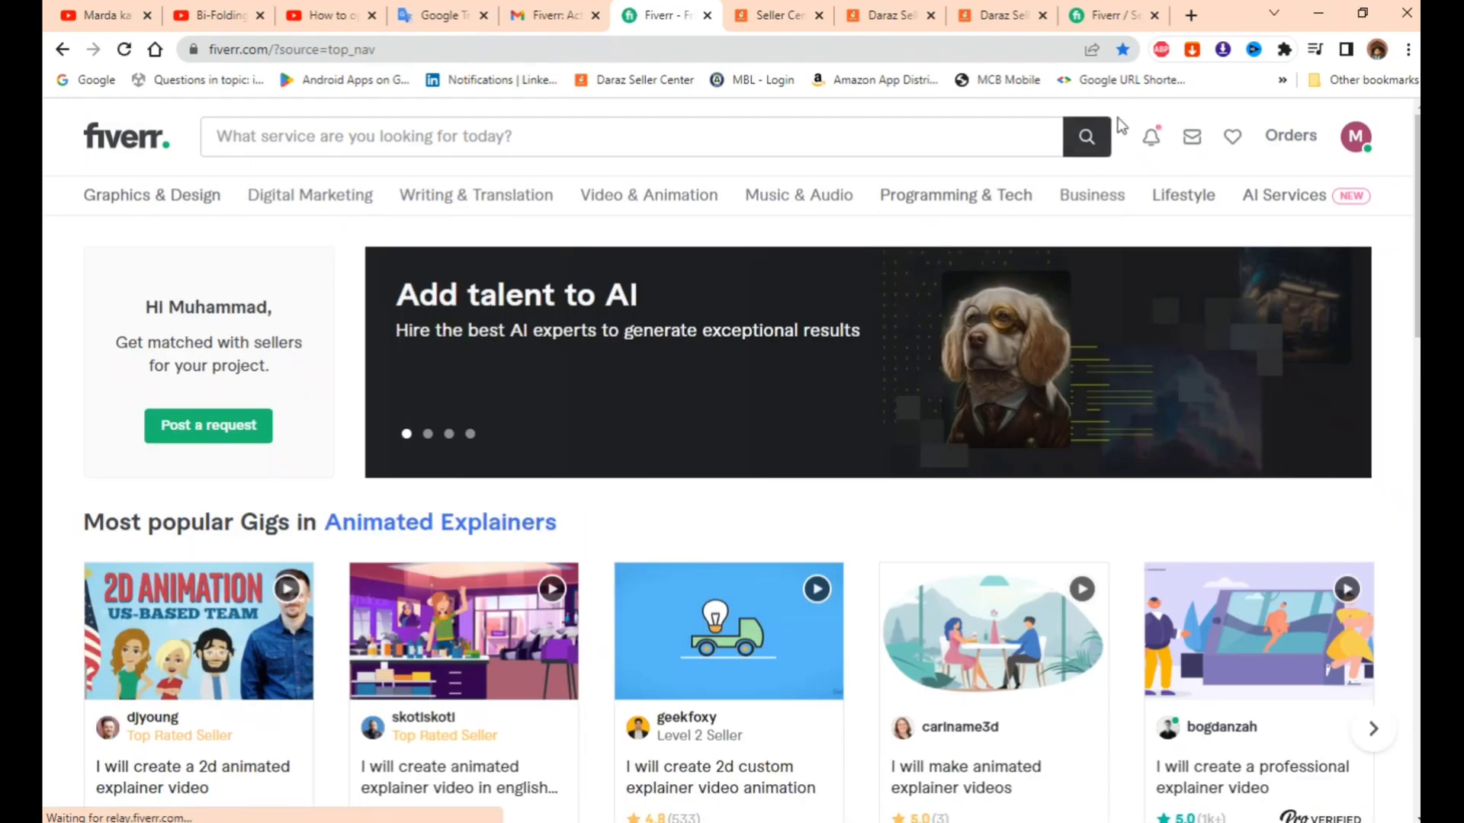
- Choose 'Become a Seller' from the avatar menu and start the sign-up from its landing page
click(1354, 143)
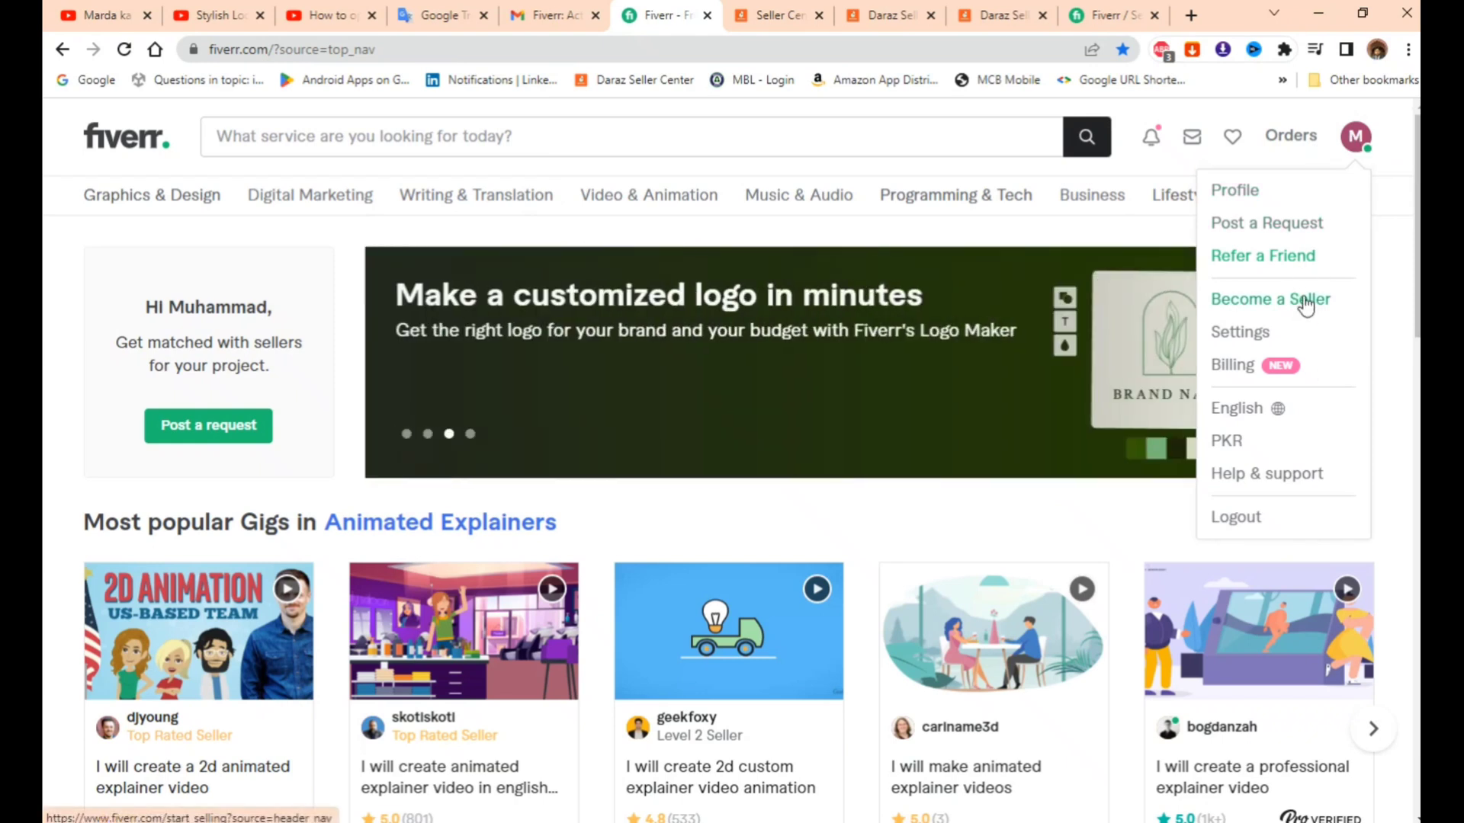
click(1305, 304)
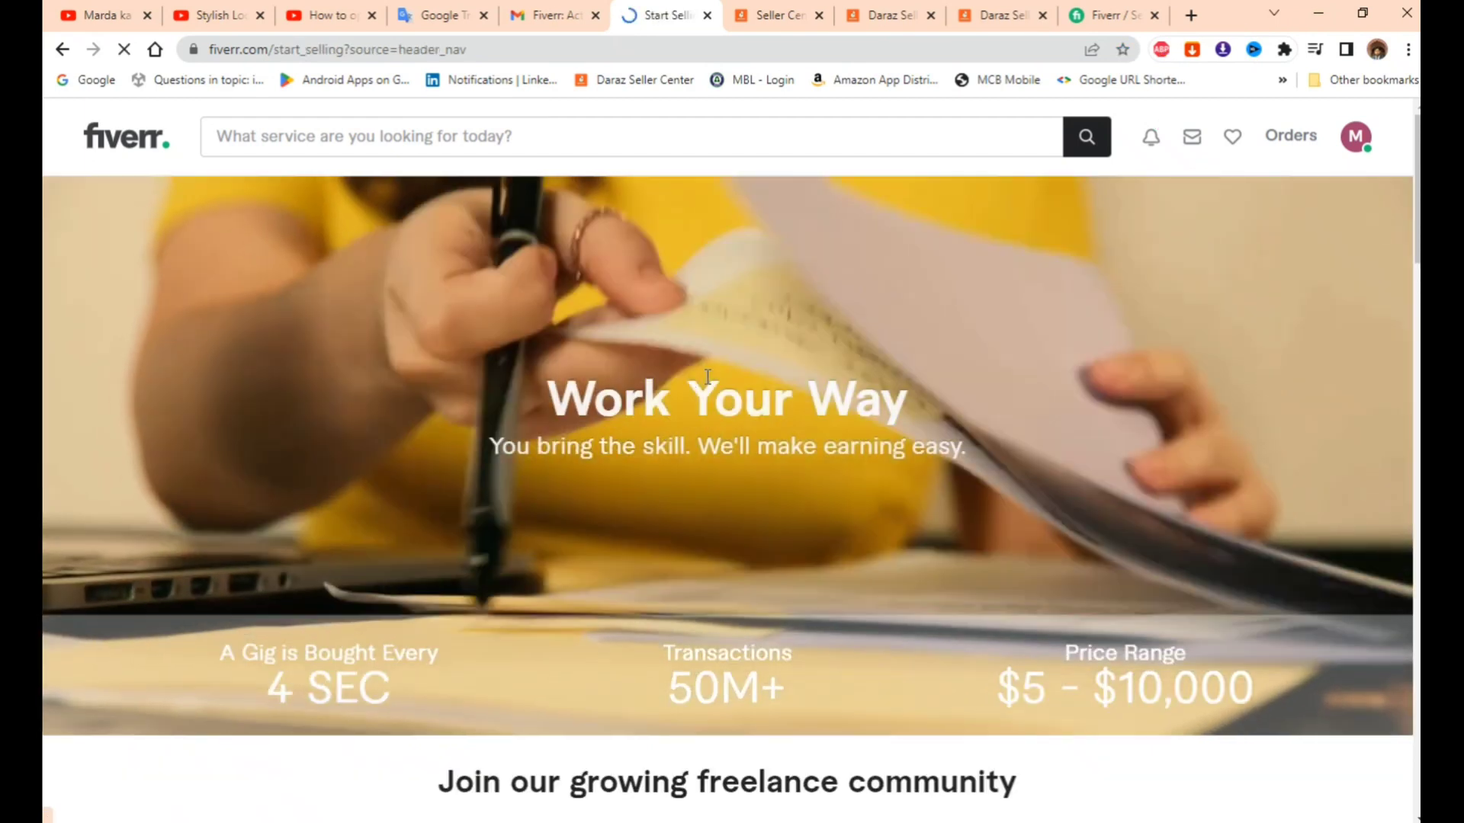
scroll(914, 455, down, 4)
scroll(681, 447, up, 3)
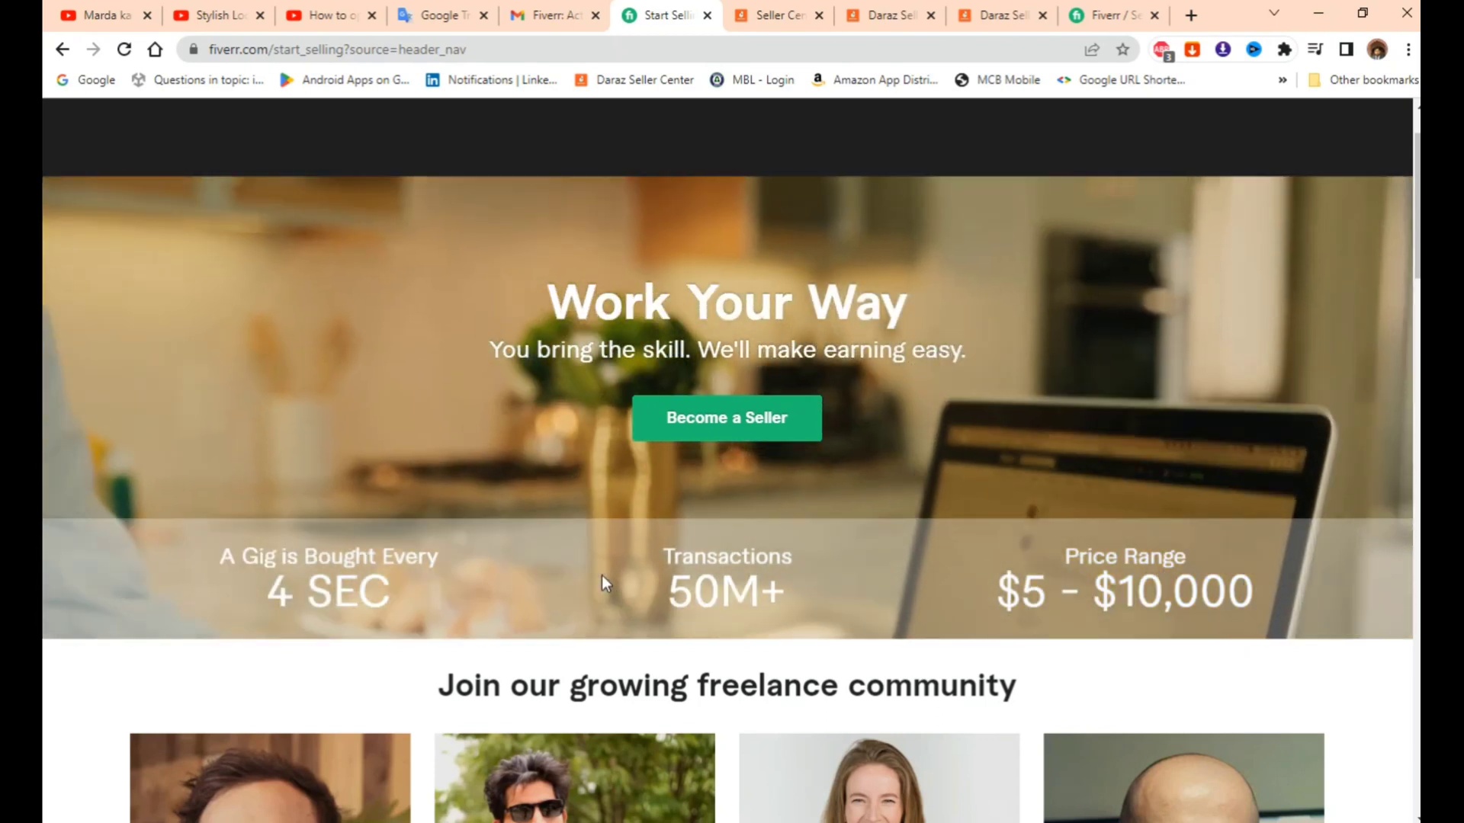
scroll(602, 549, up, 1)
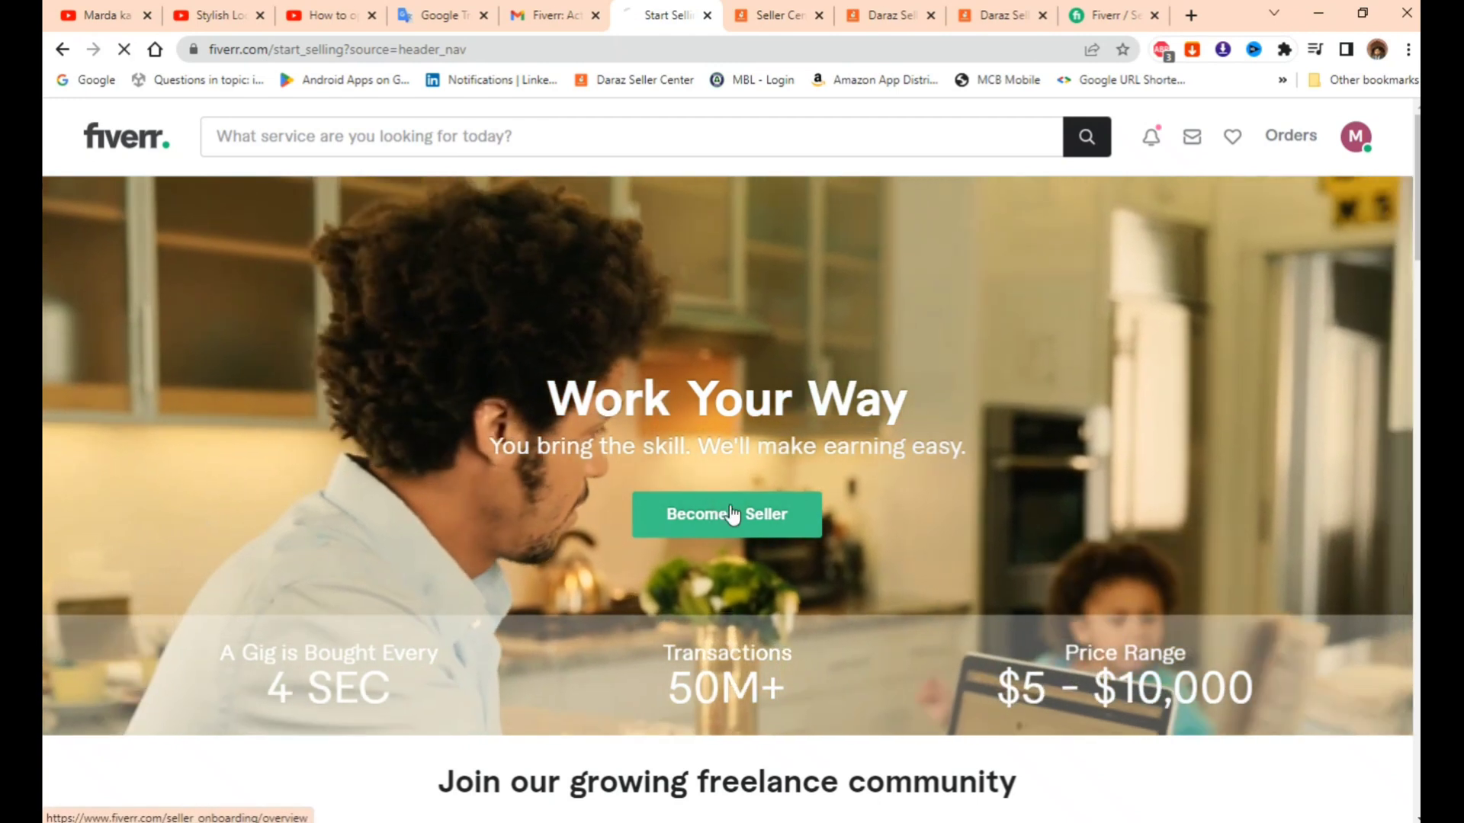
click(732, 516)
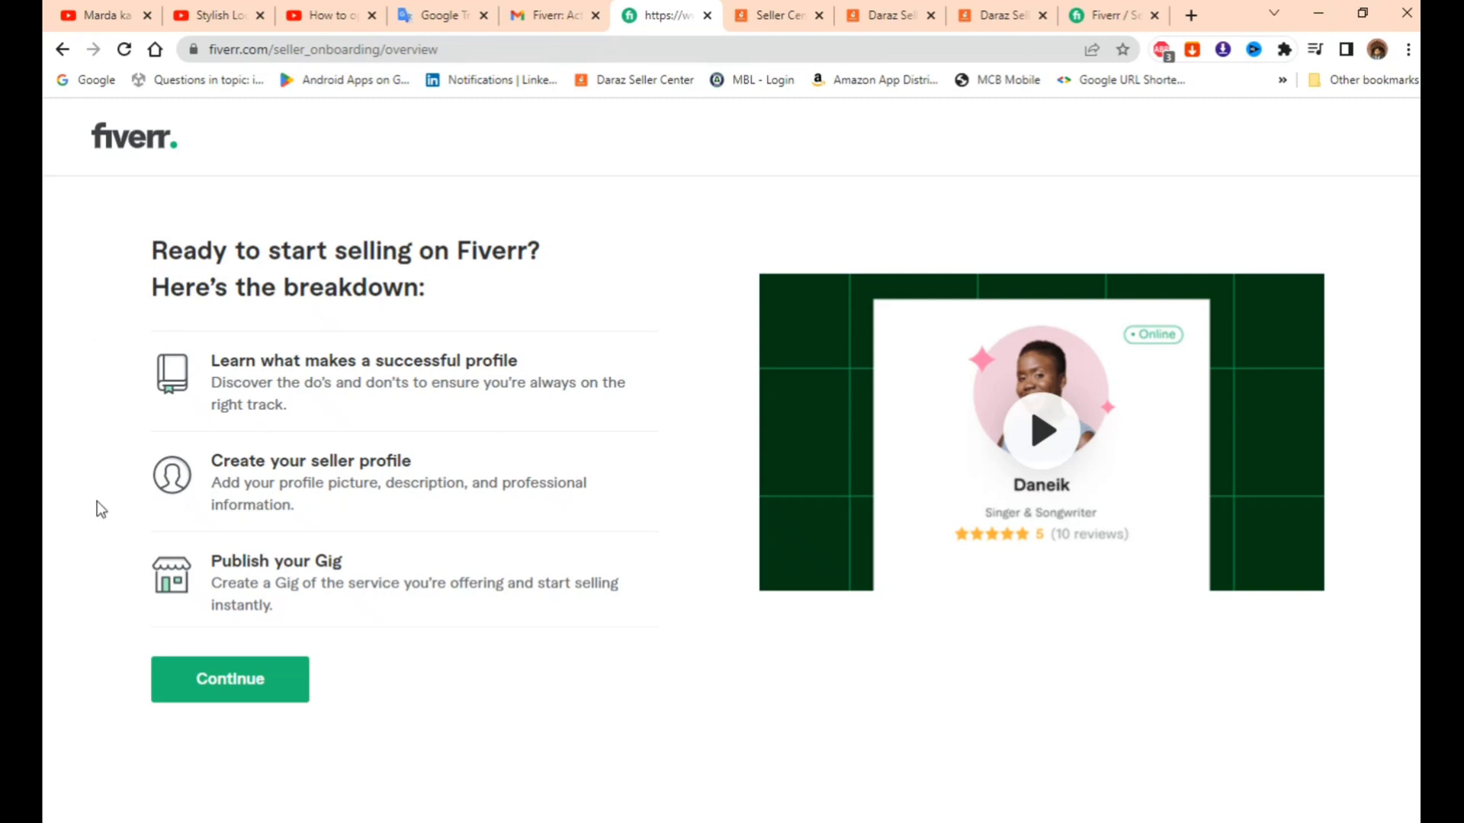
- Continue past the overview, read the successful-profile tips, and continue to the steer-clear page
click(244, 683)
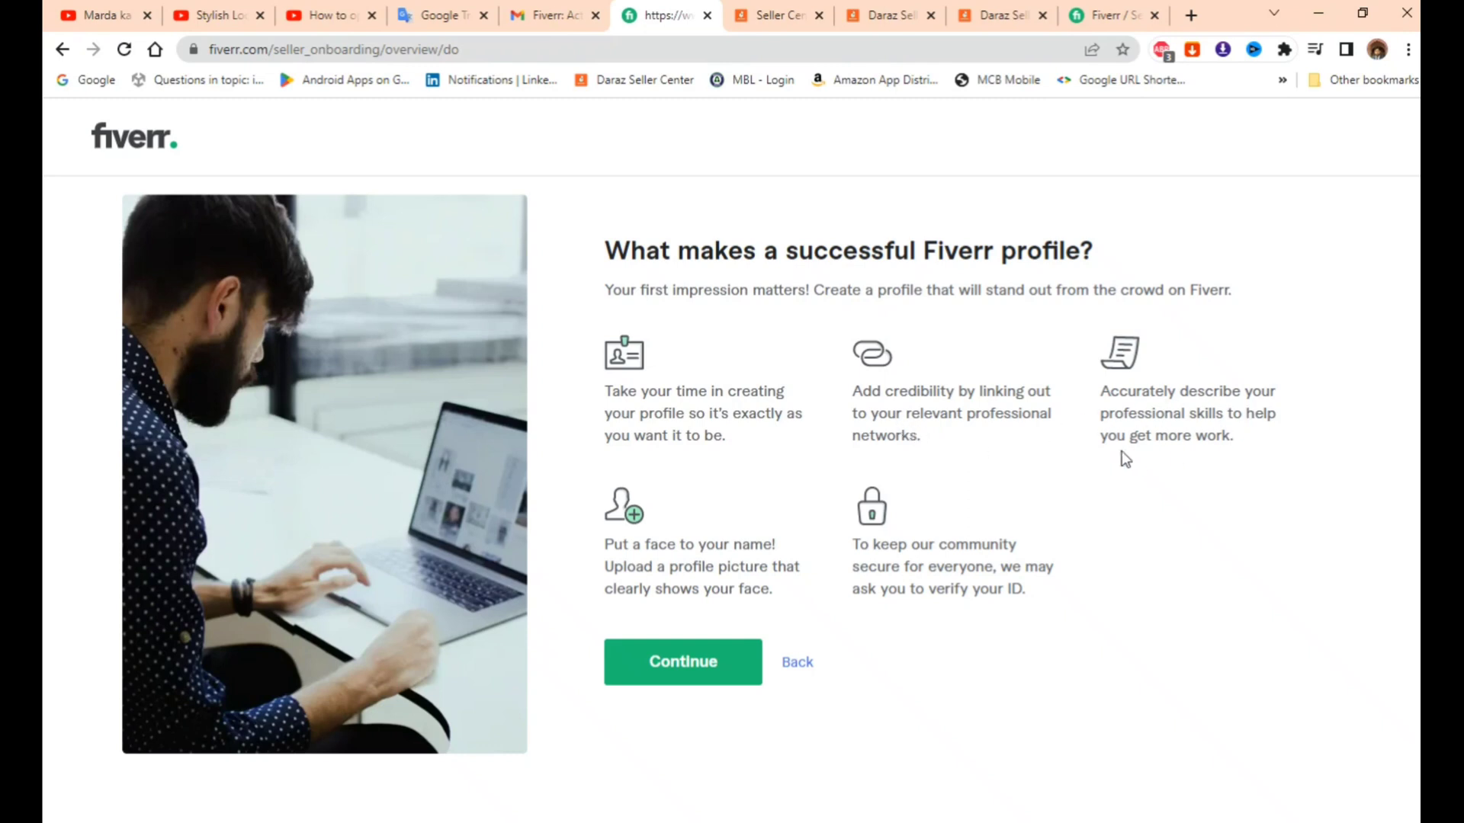
drag(1244, 439, 1166, 436)
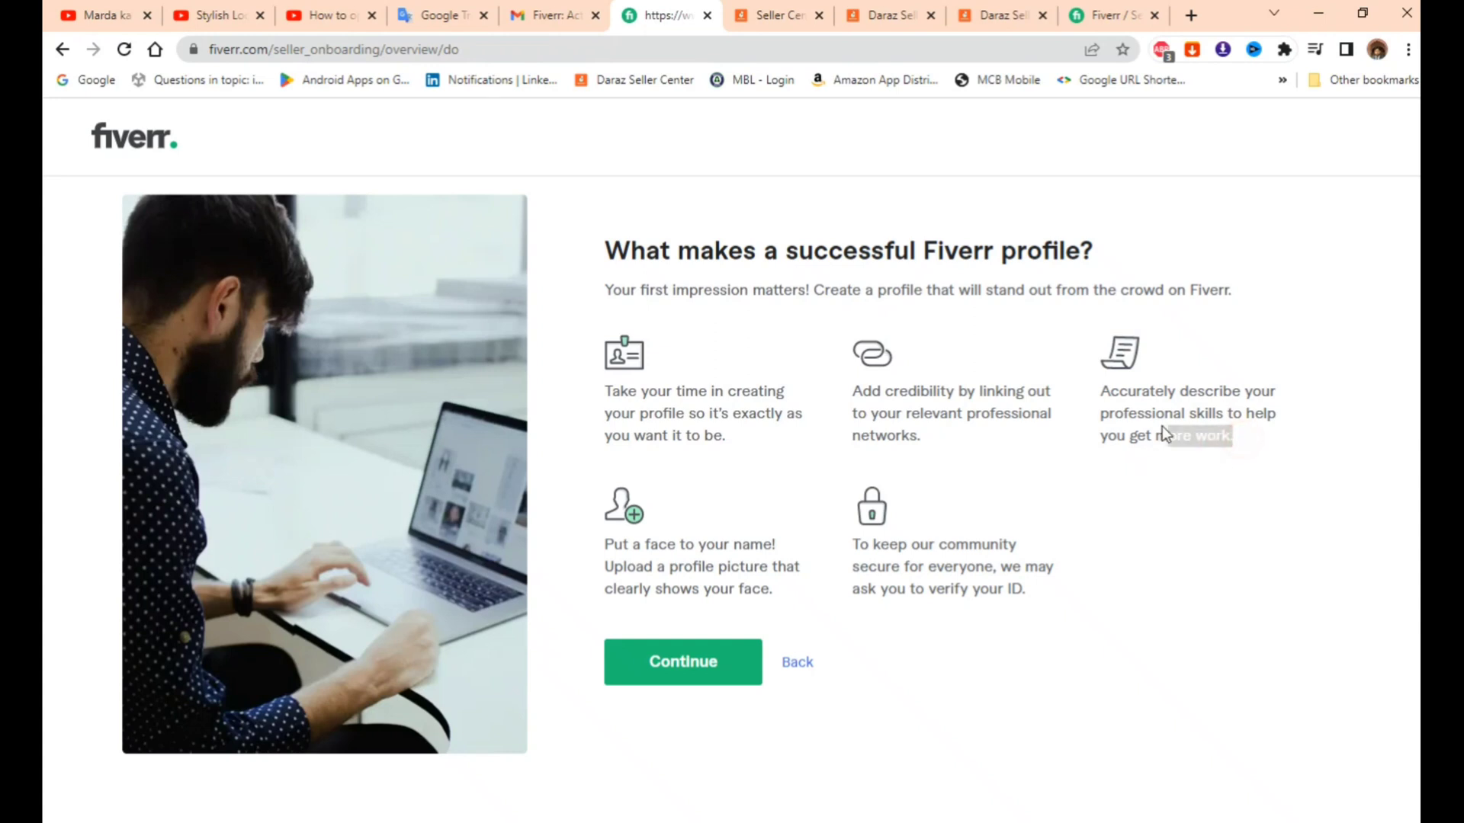
click(1142, 433)
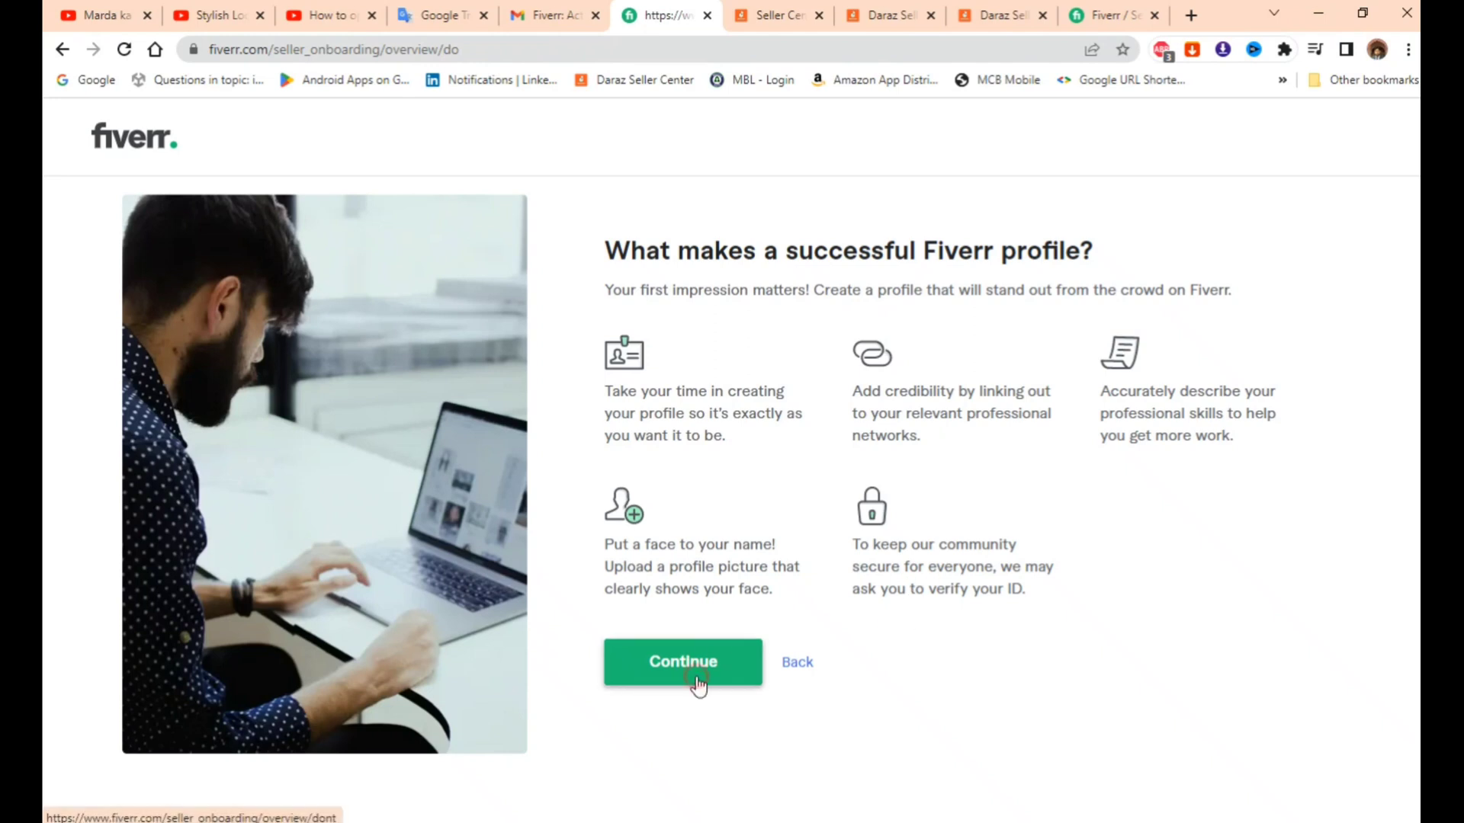
click(696, 679)
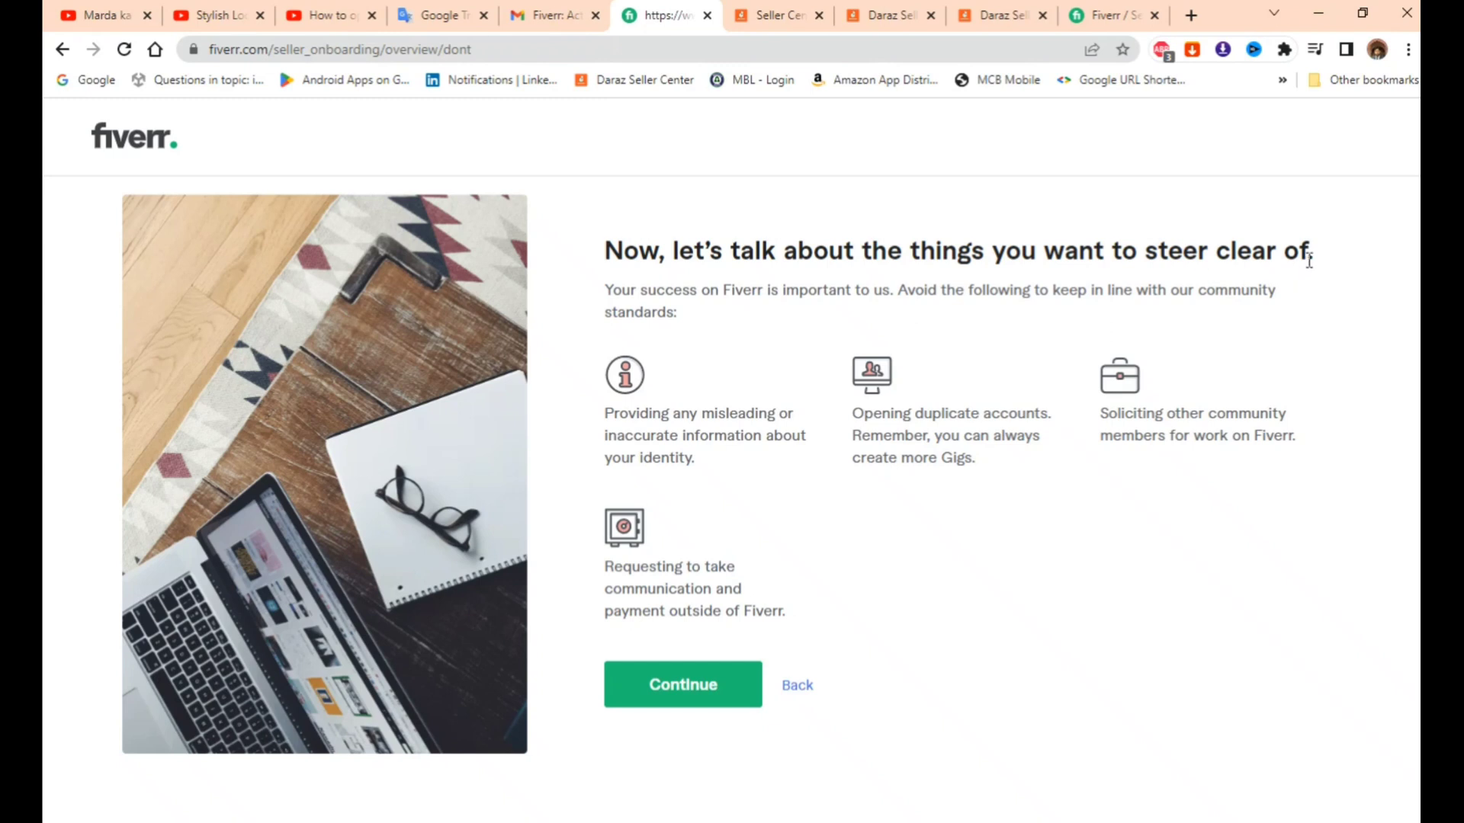
- Read the four community-standard violations to avoid, then continue to the Personal Info step
drag(1317, 259, 565, 225)
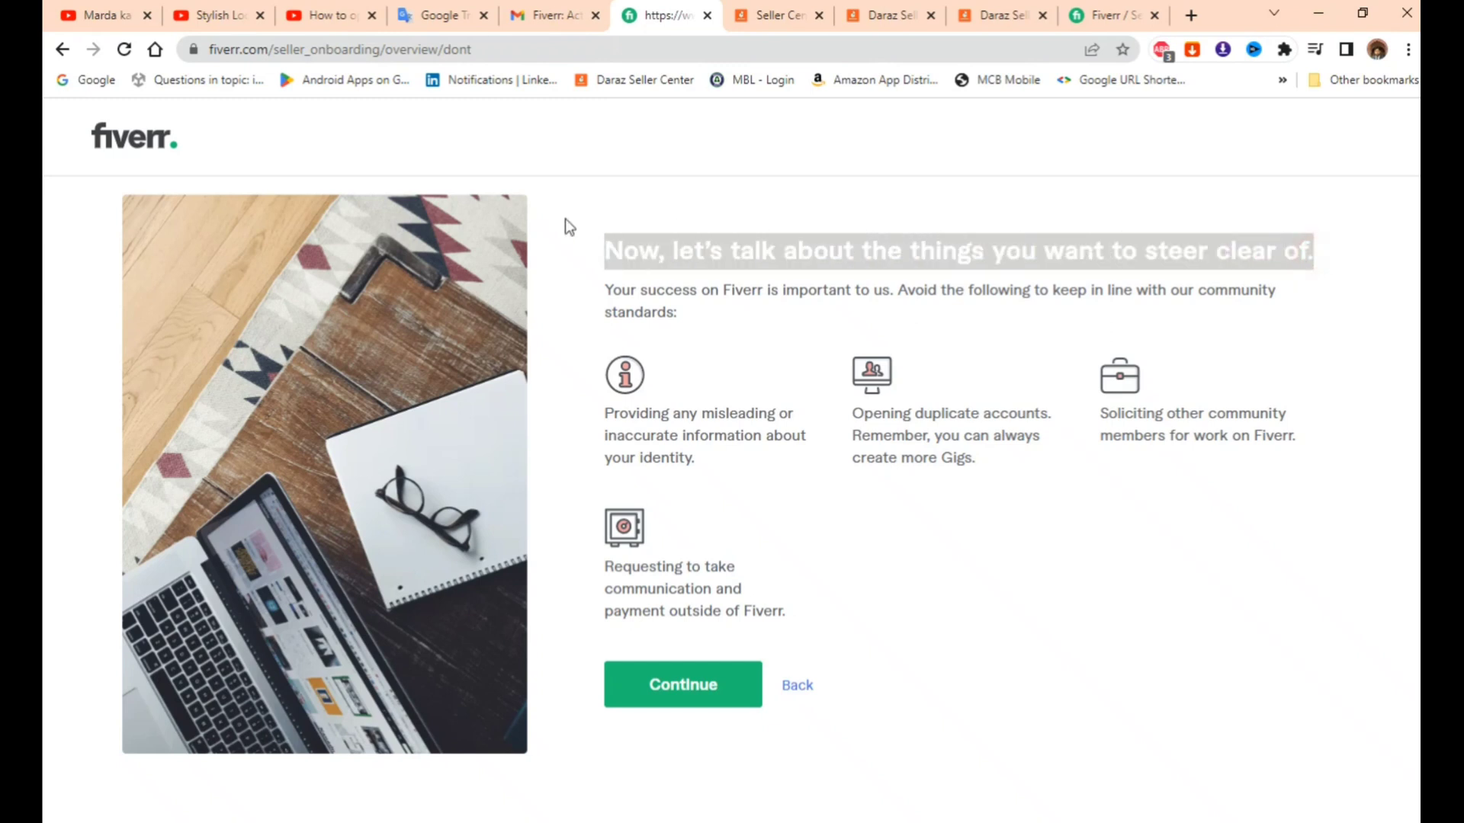
click(769, 250)
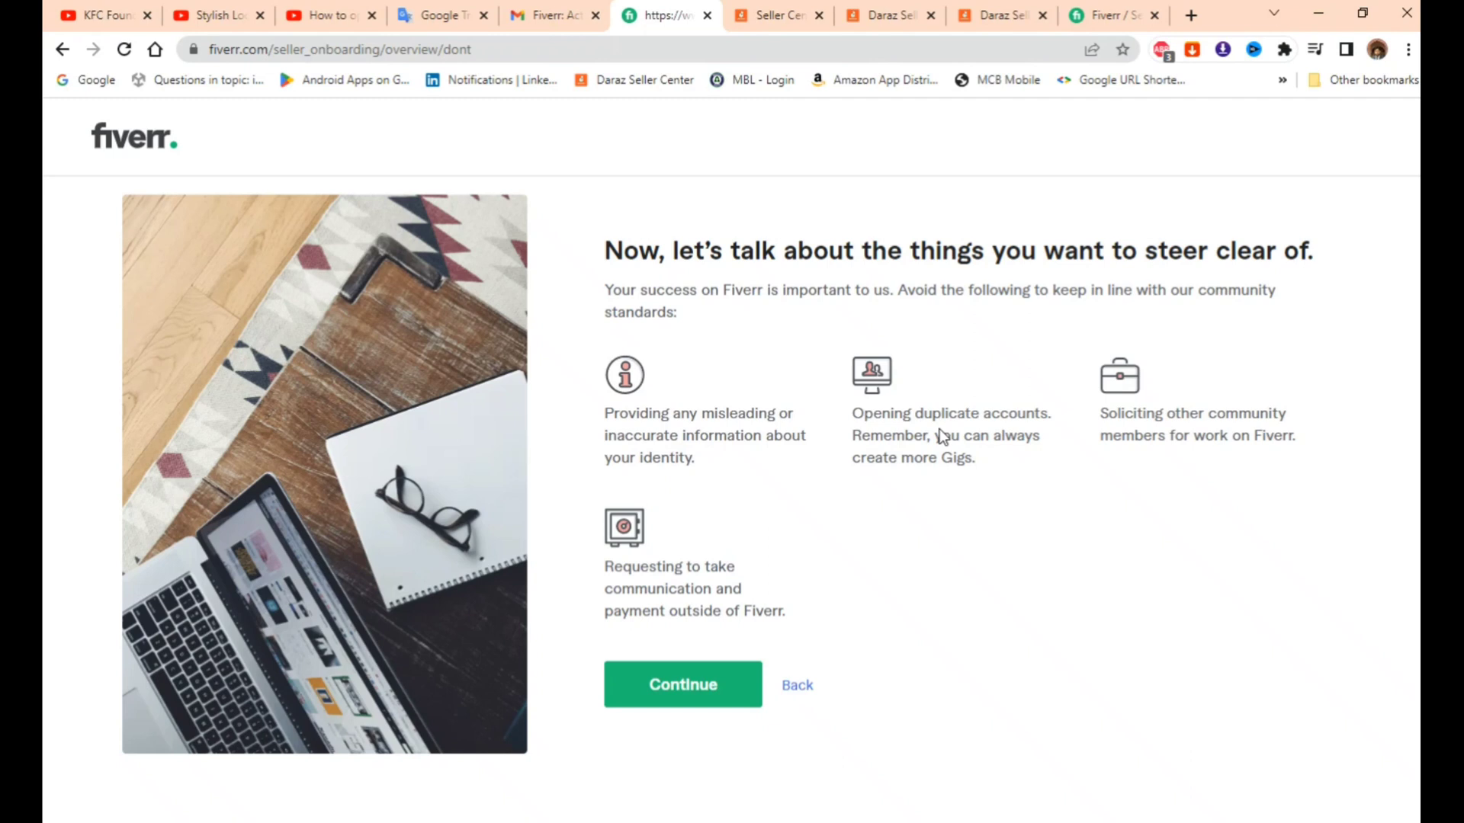
drag(875, 420, 967, 418)
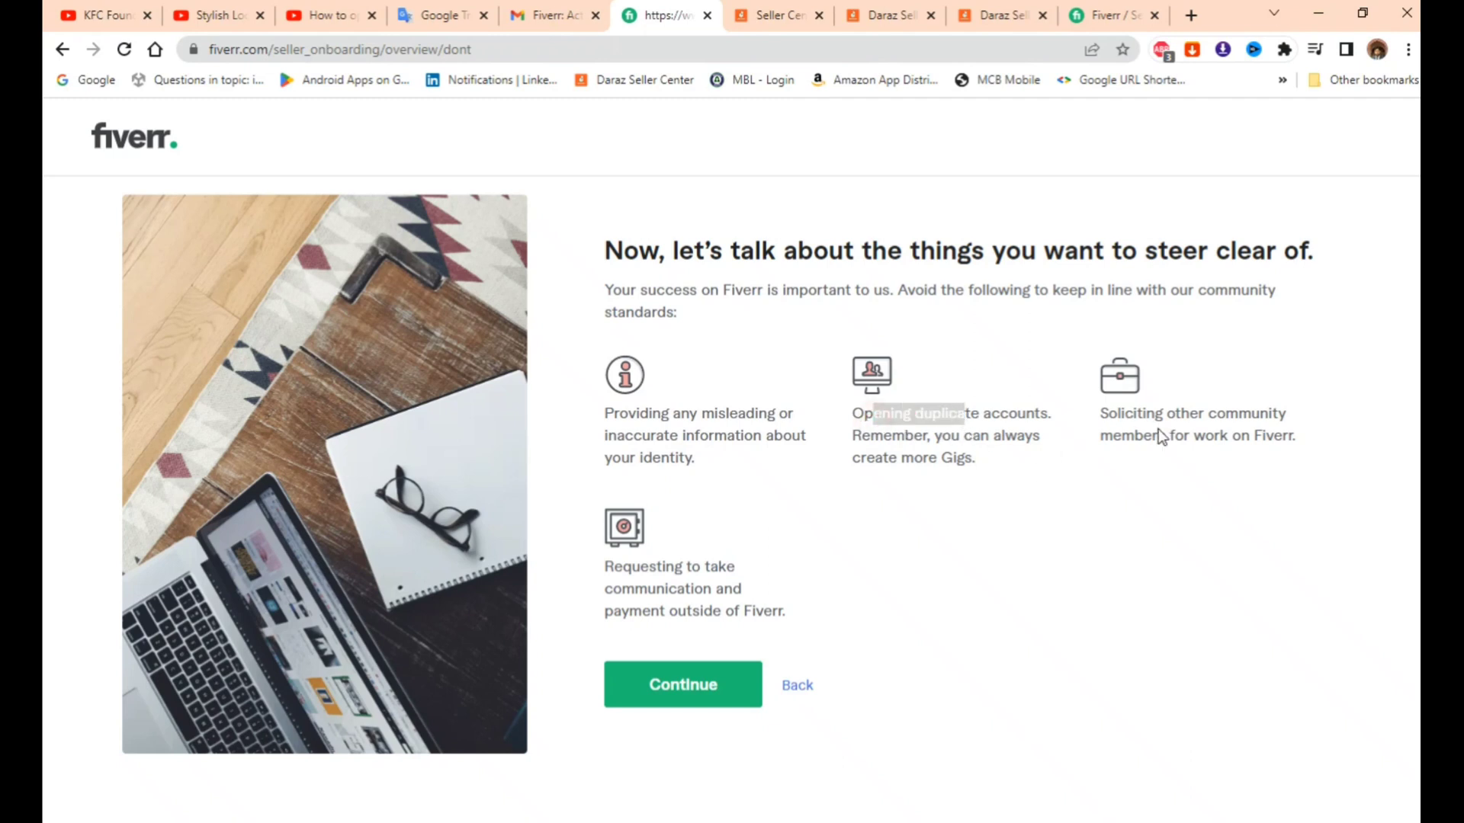
drag(1164, 429, 1235, 415)
click(1213, 431)
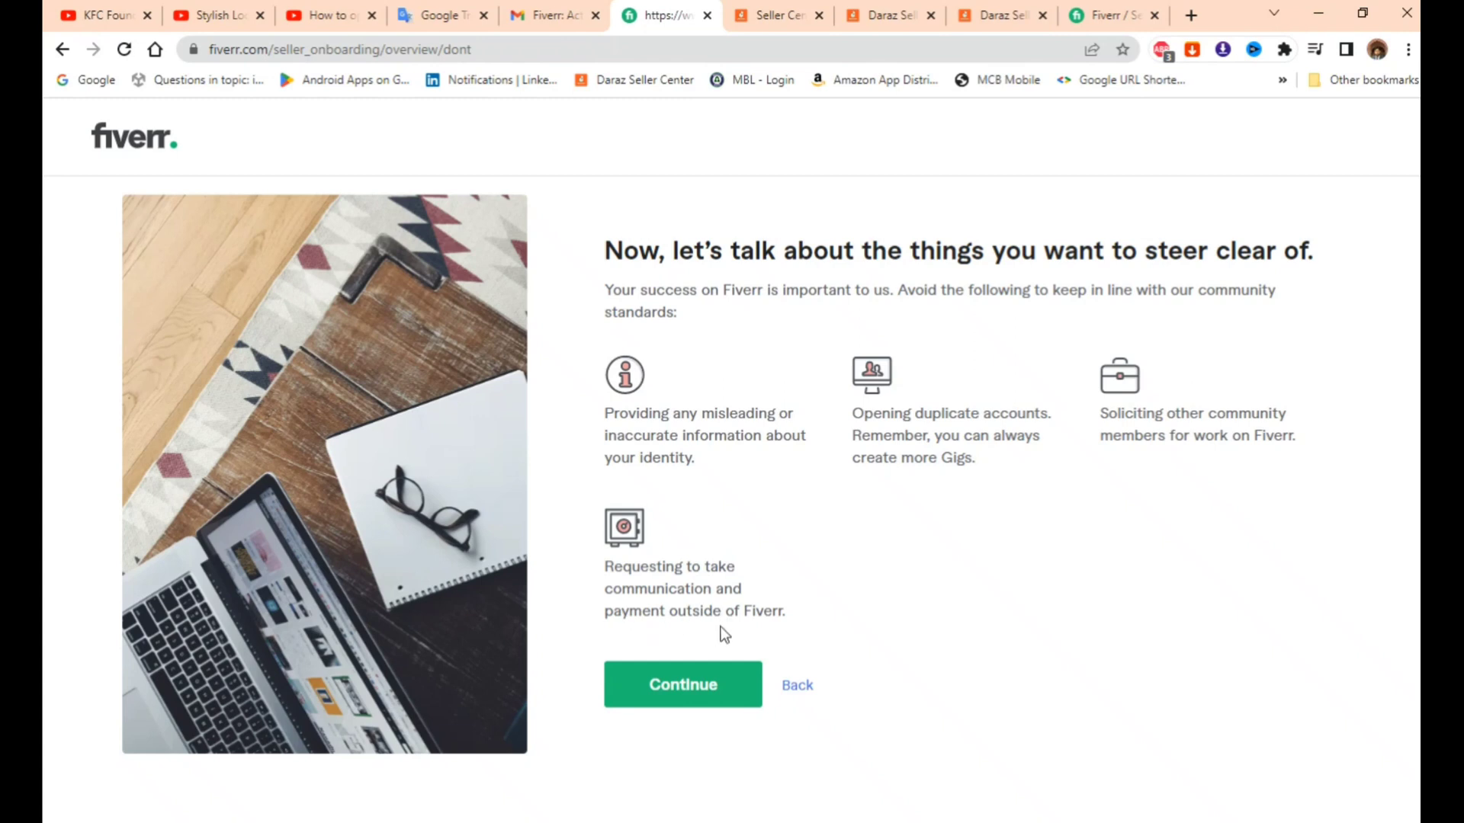
drag(793, 615, 719, 614)
click(712, 612)
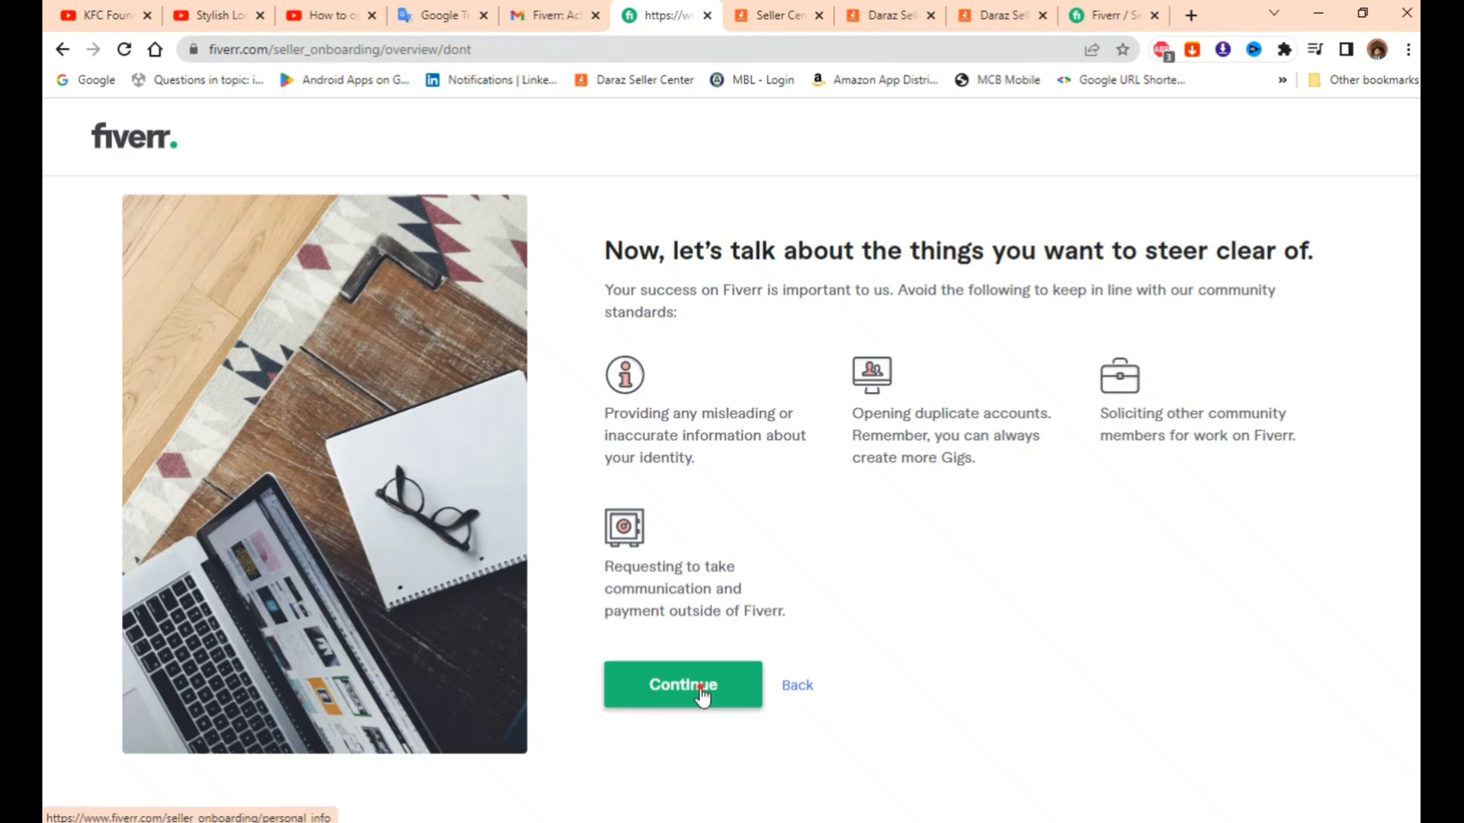
click(701, 688)
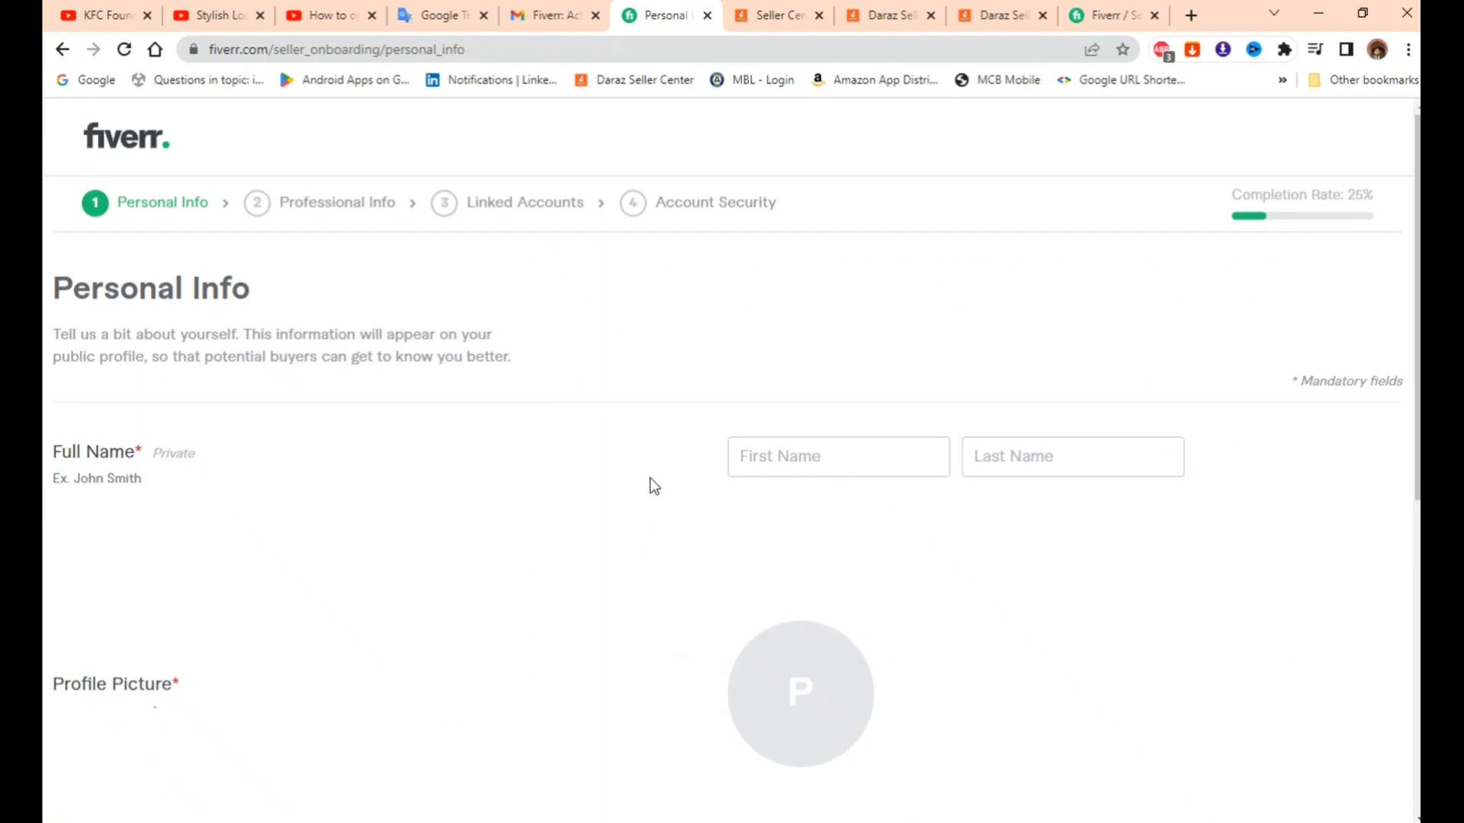
- Enter the seller's first and last name in the Personal Info fields
scroll(648, 477, down, 1)
scroll(648, 471, up, 1)
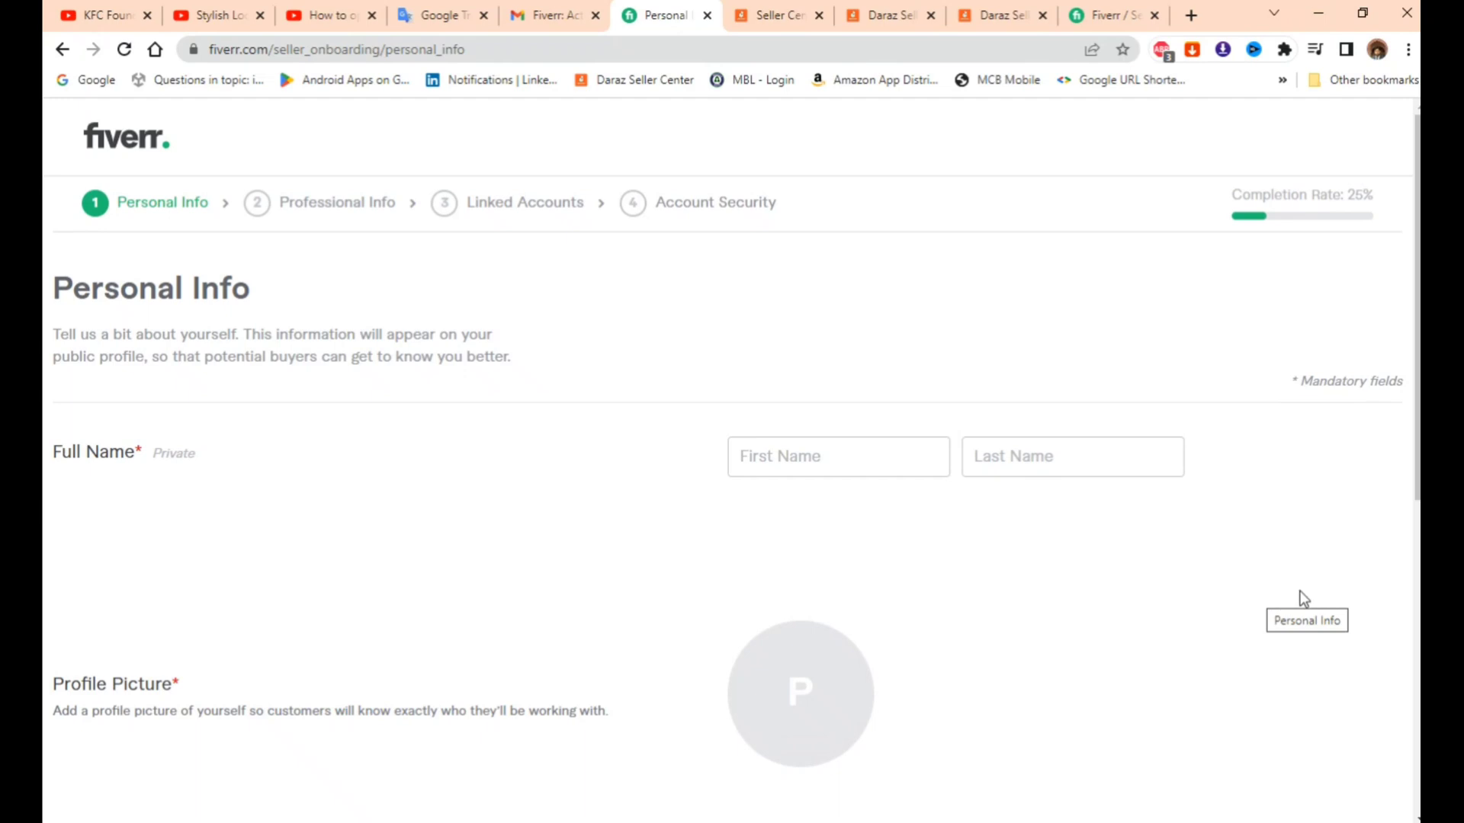
scroll(1302, 599, down, 6)
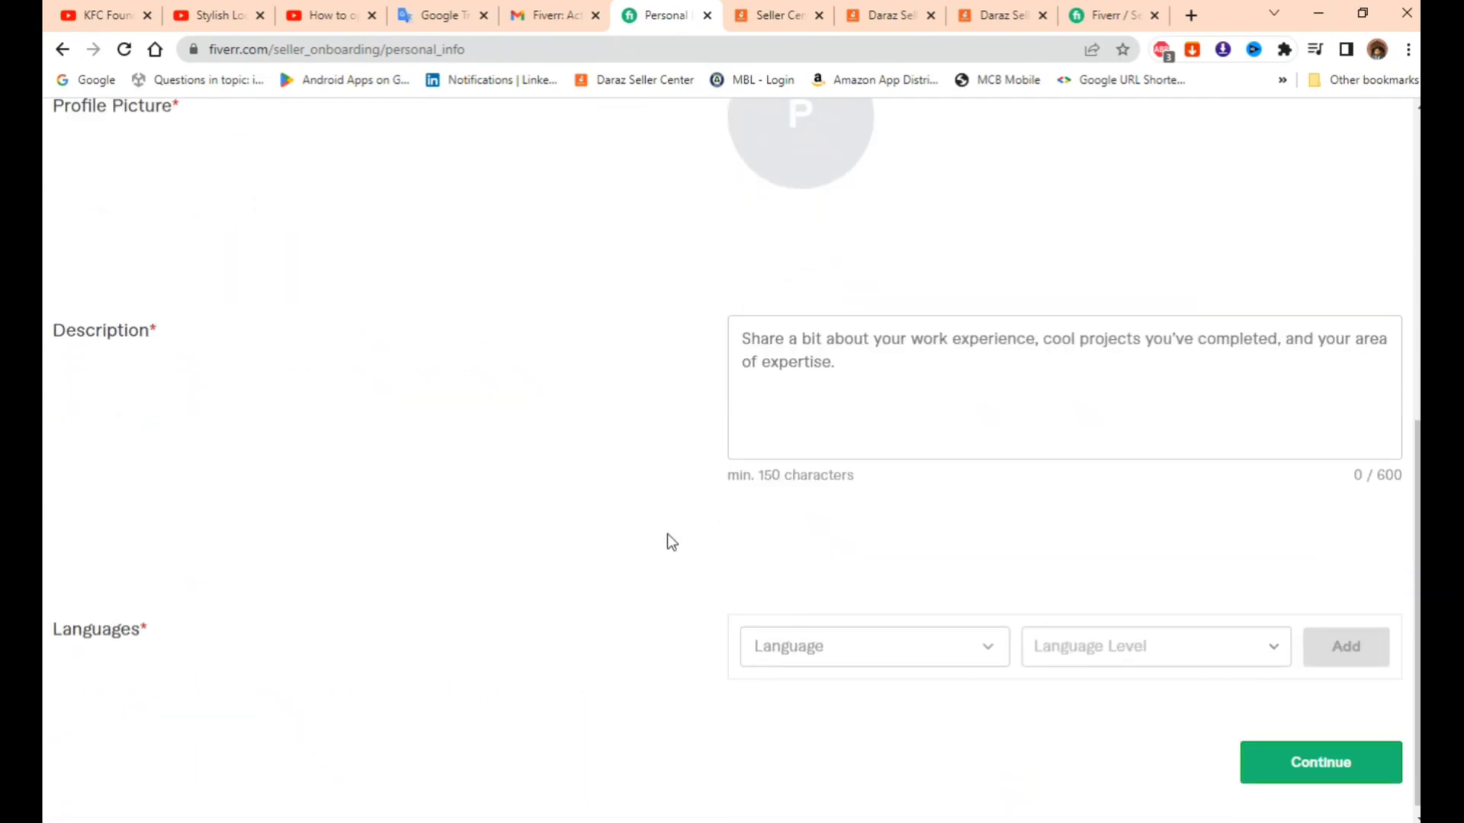
scroll(671, 529, up, 6)
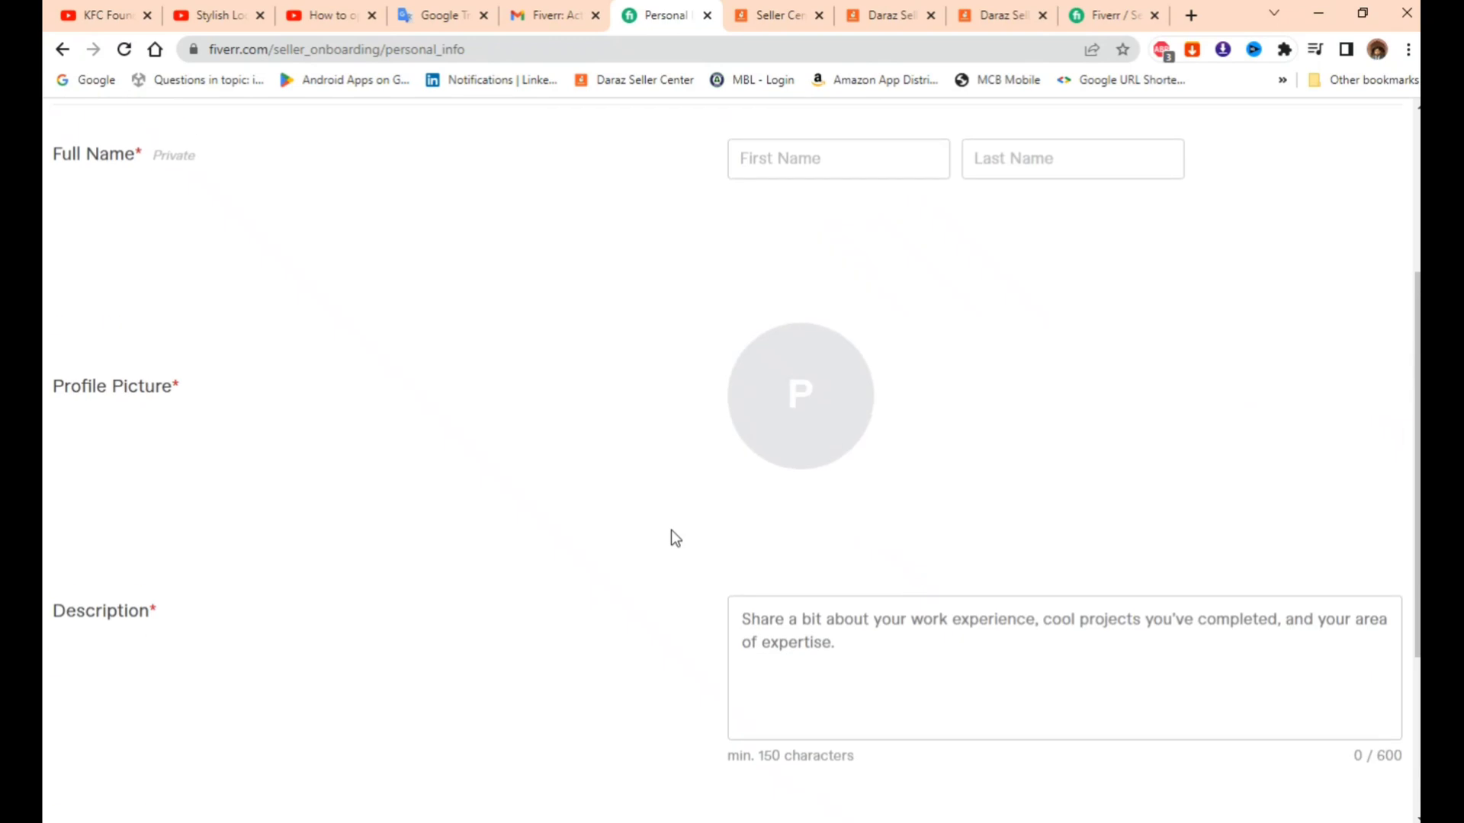
scroll(671, 532, up, 1)
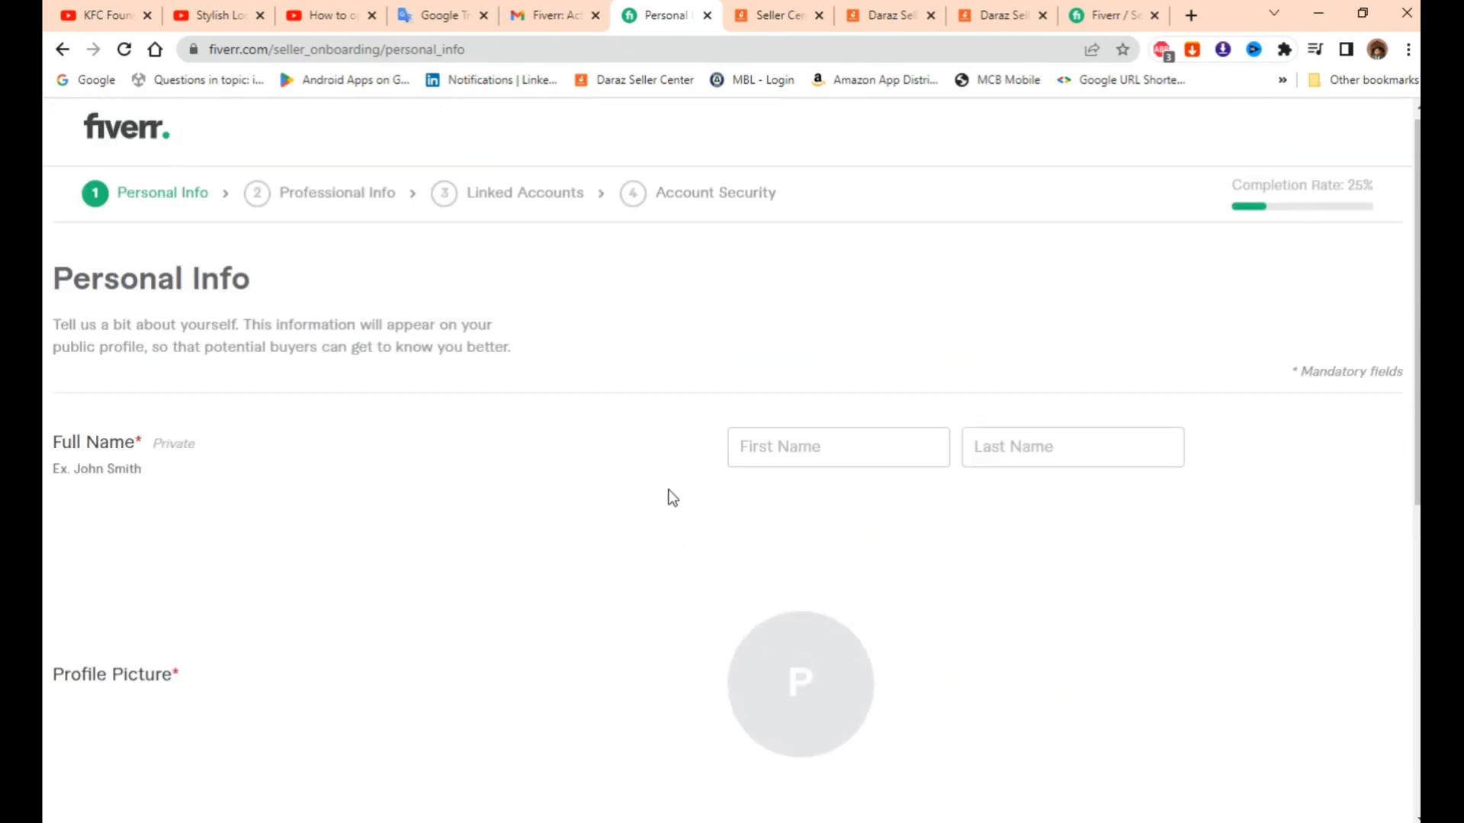
scroll(677, 488, down, 1)
scroll(681, 488, down, 1)
click(839, 350)
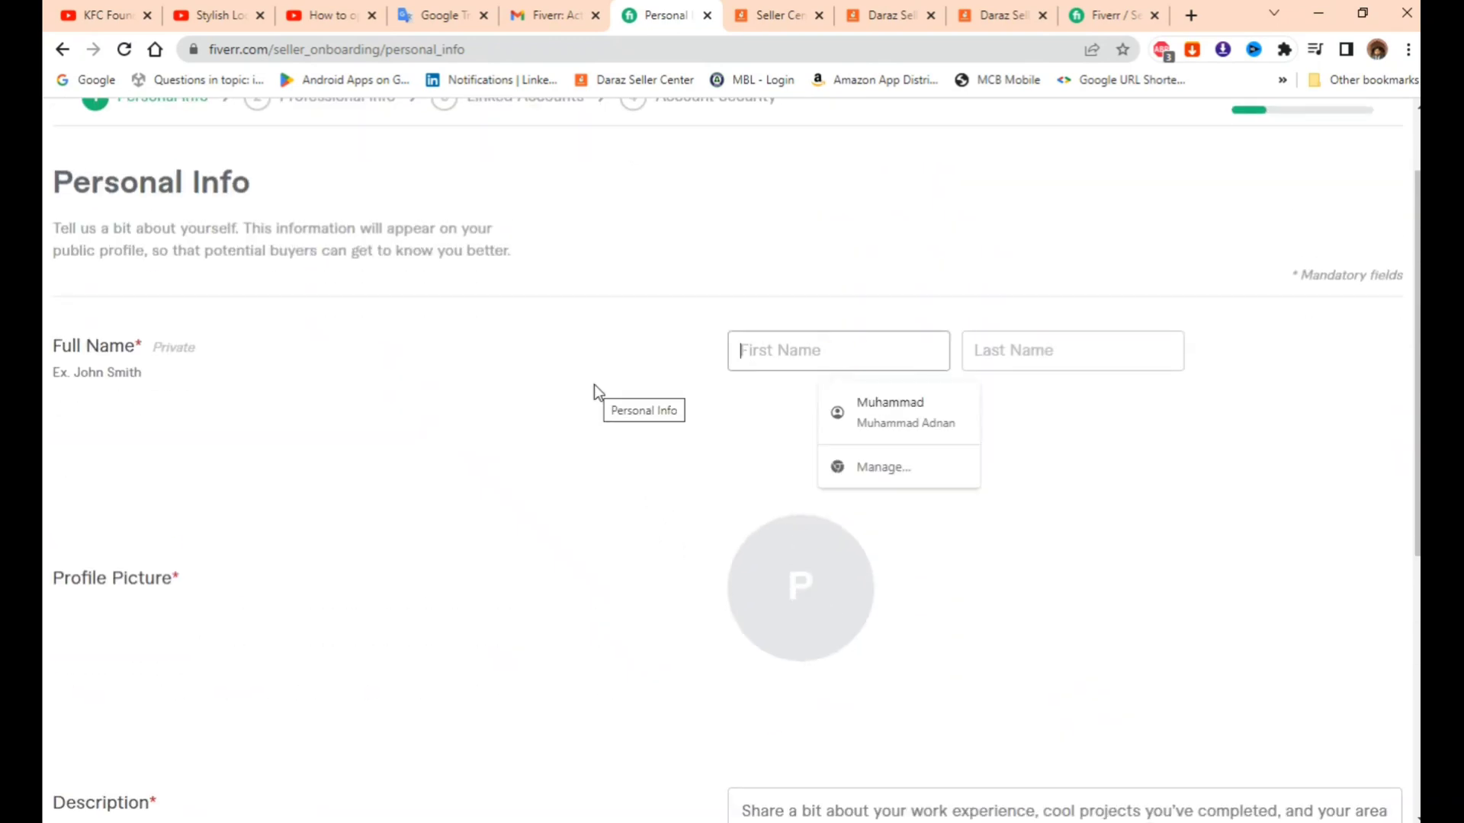
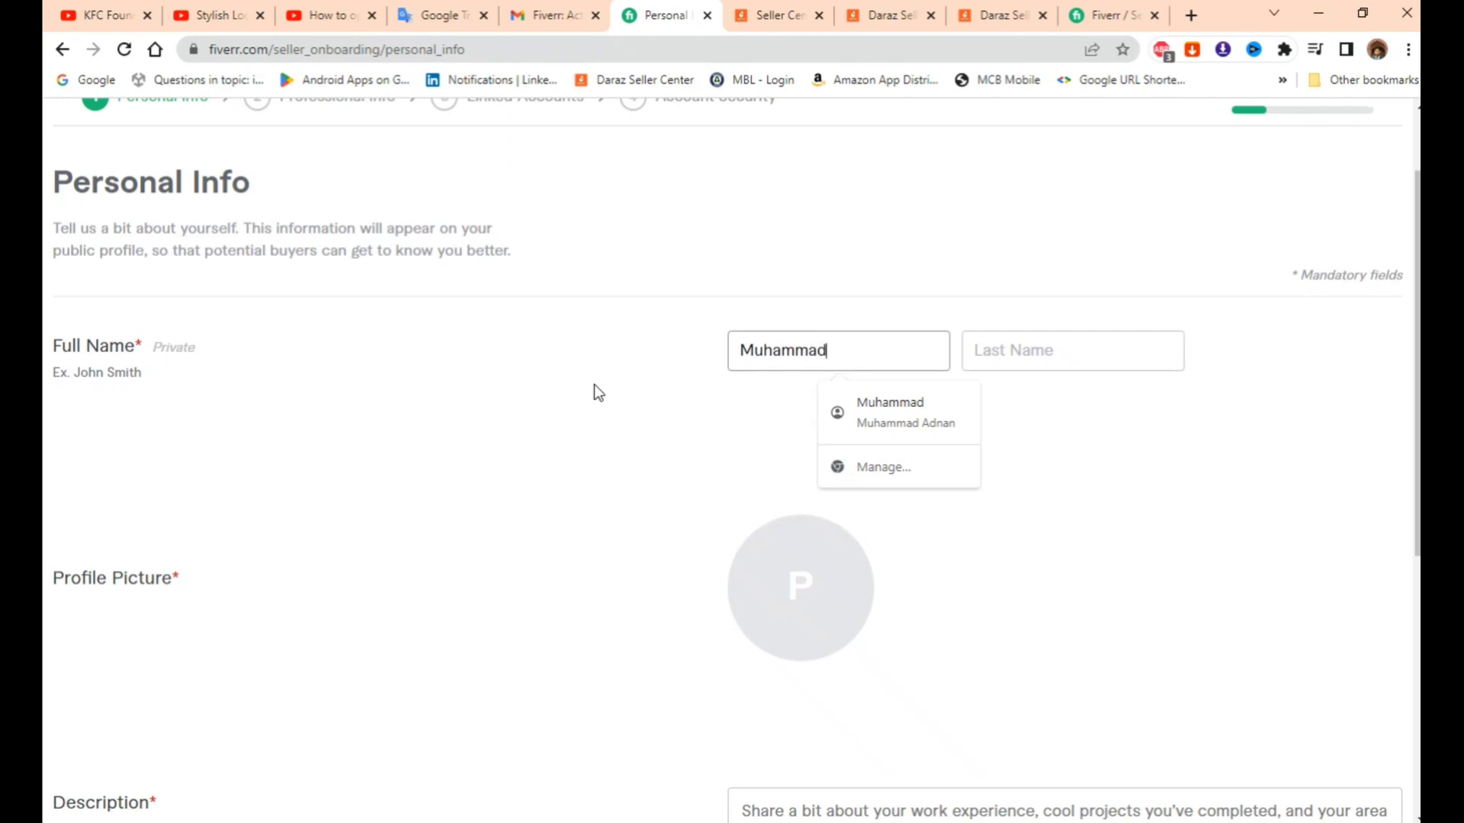
key(Tab)
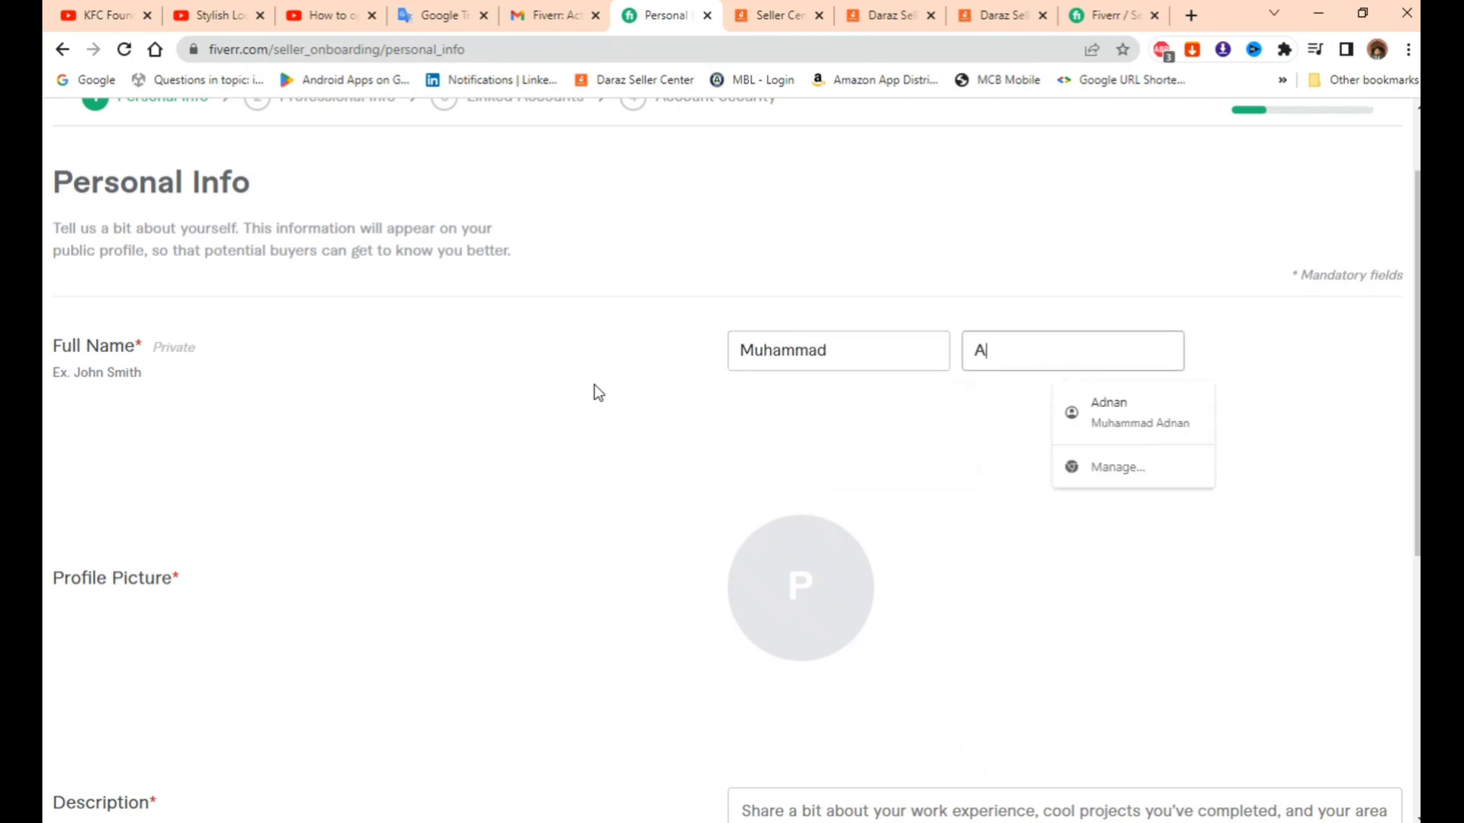
- Upload a photo from the computer as the profile picture
scroll(593, 389, down, 4)
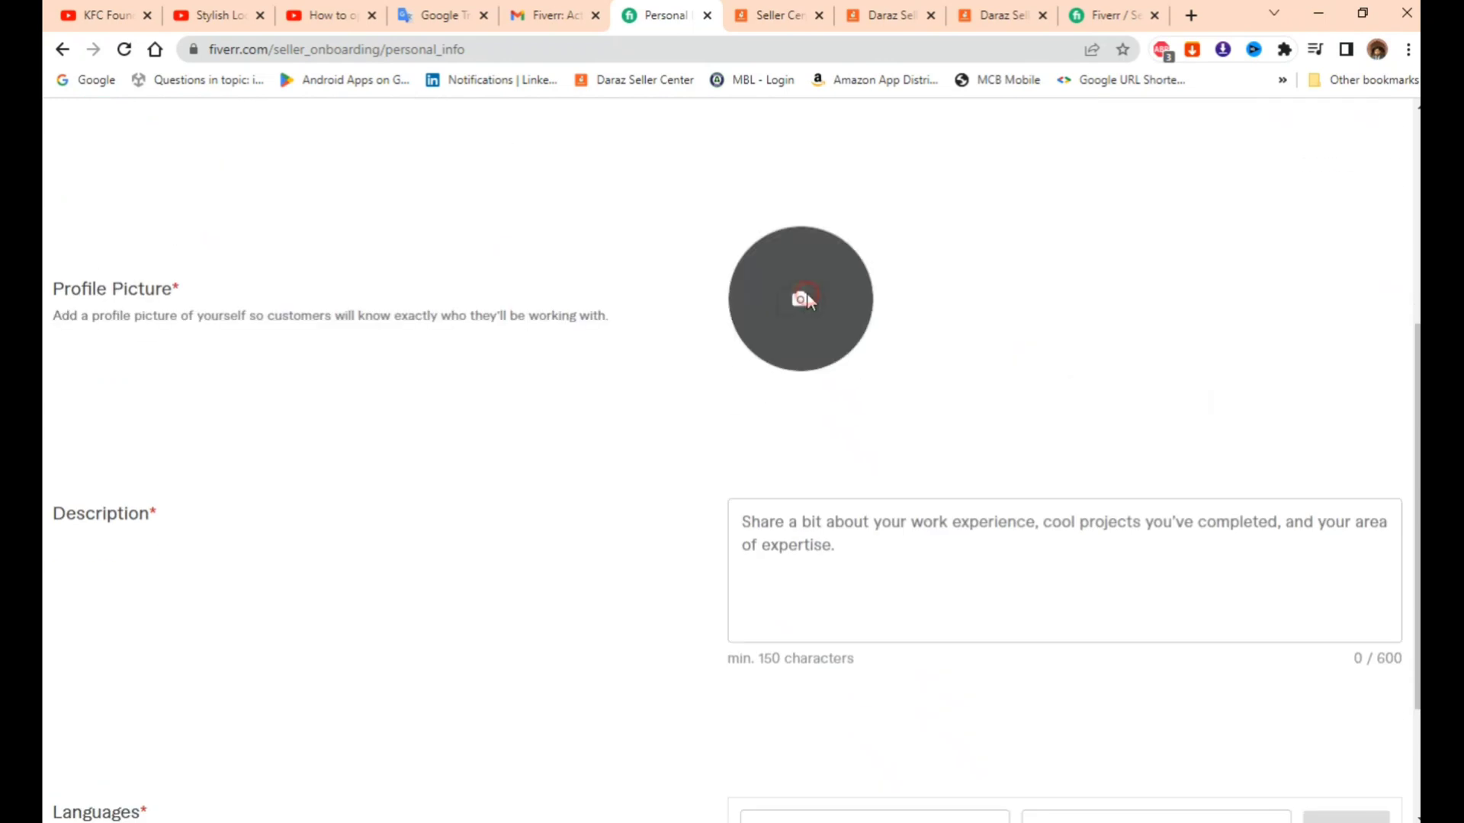
click(805, 298)
scroll(539, 385, down, 2)
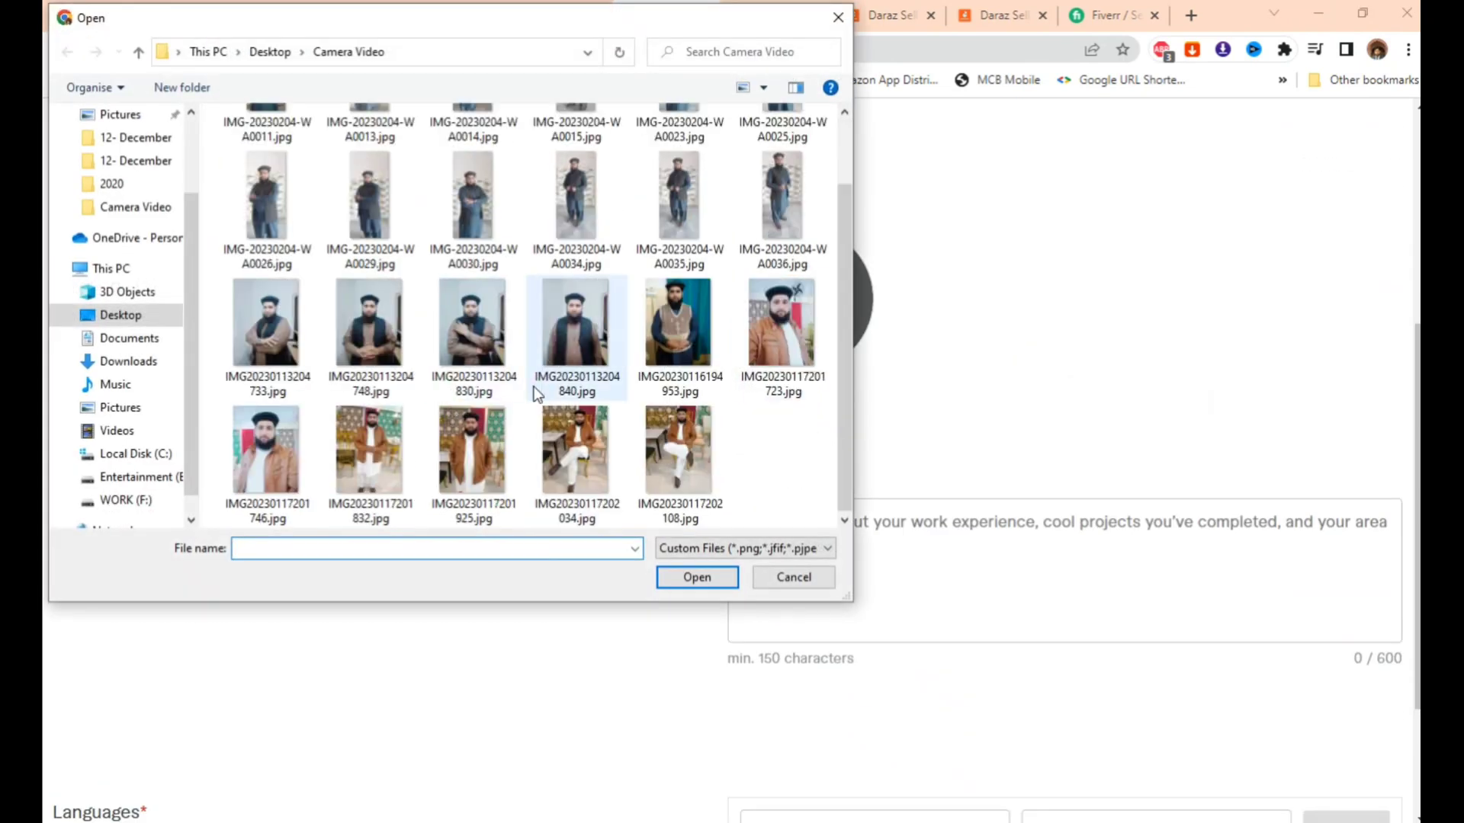
click(272, 450)
click(706, 574)
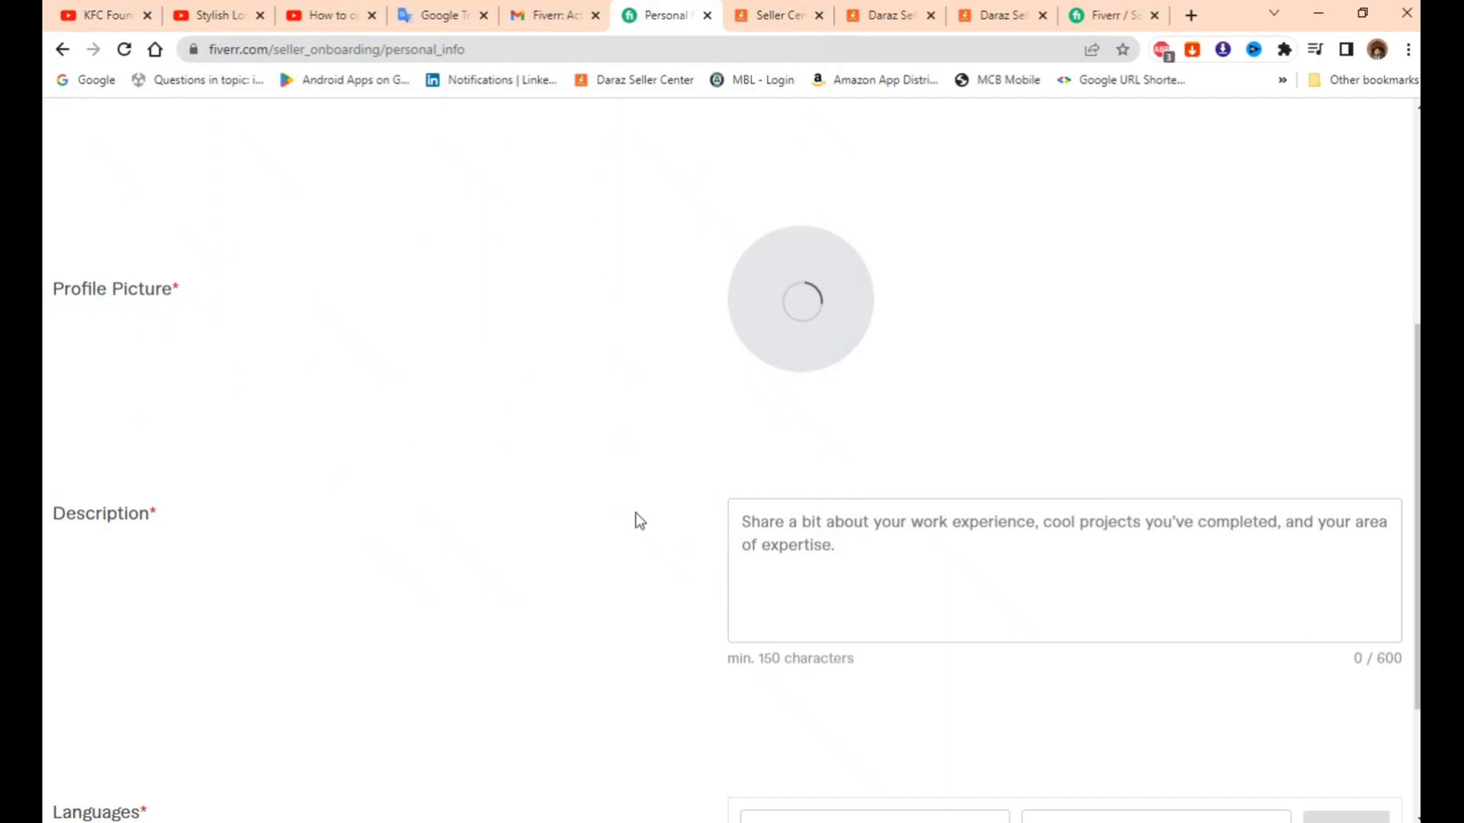
- Paste the prepared 560-character content-writer bio into Description
scroll(706, 561, down, 1)
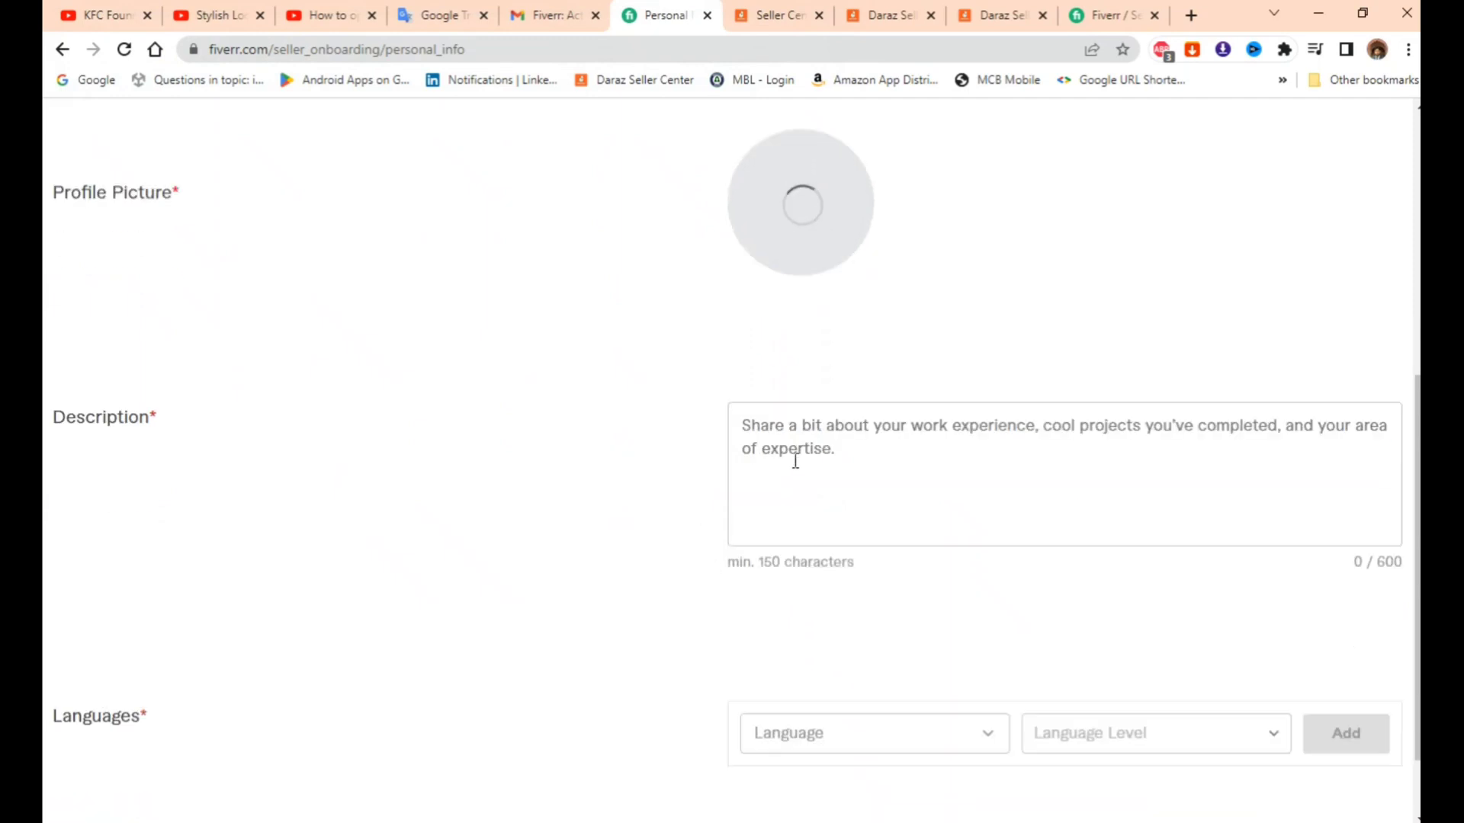
click(862, 466)
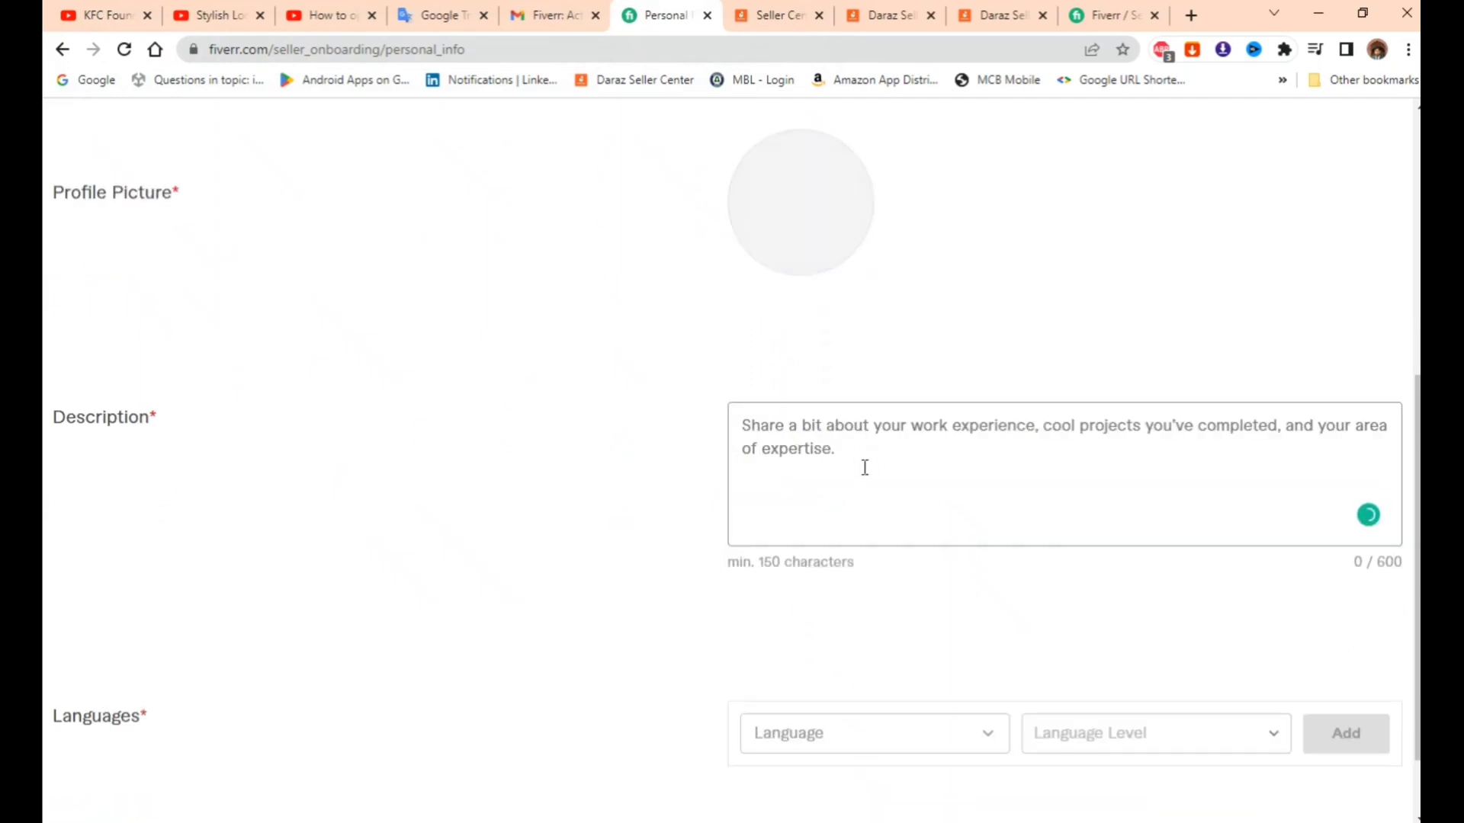
key(ctrl+v)
scroll(903, 480, up, 2)
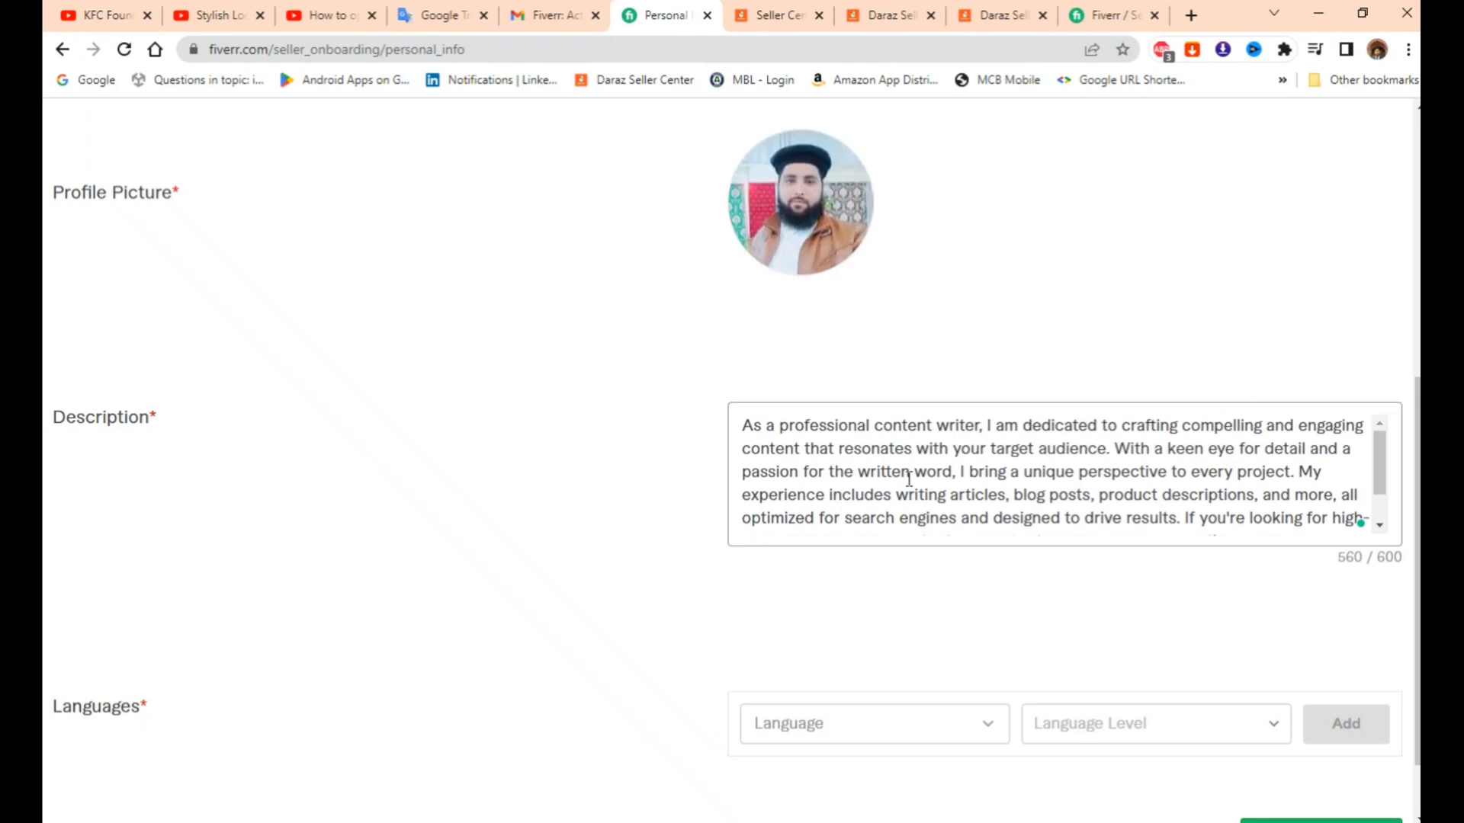
scroll(909, 479, down, 2)
scroll(877, 487, down, 1)
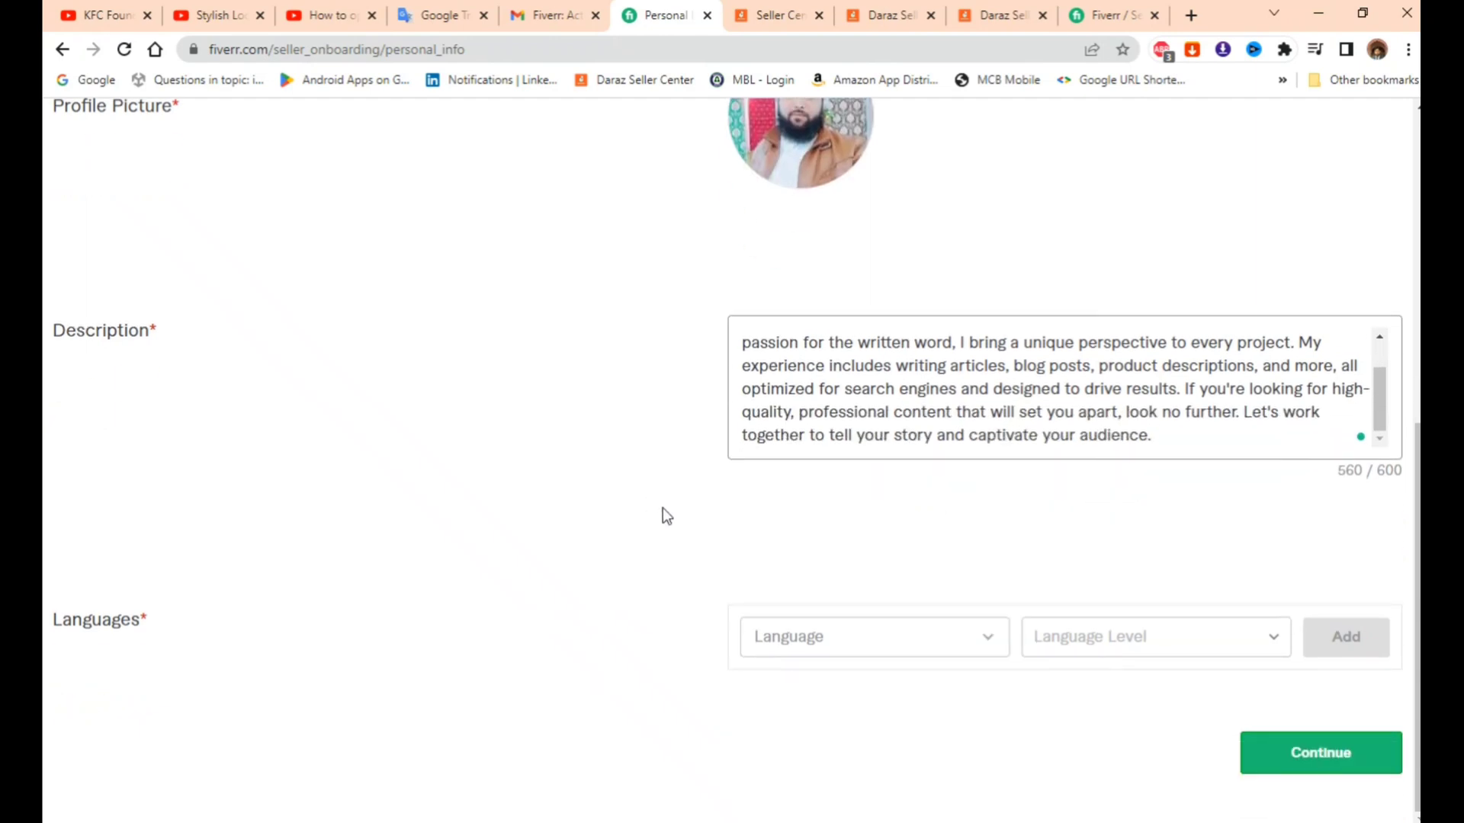
- Add English at Basic level to the languages list
click(928, 648)
scroll(861, 515, down, 10)
scroll(855, 494, down, 10)
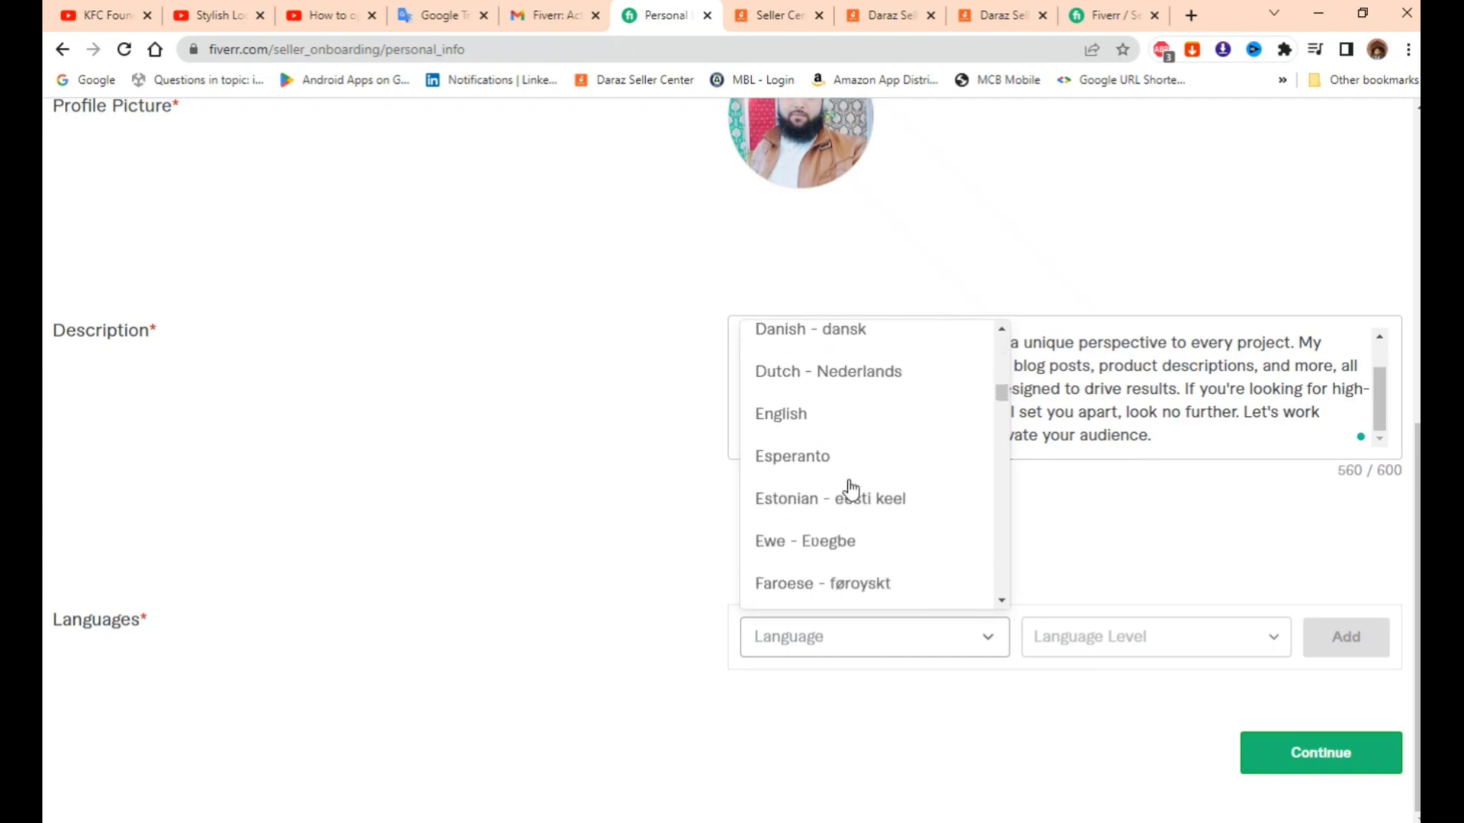
click(800, 417)
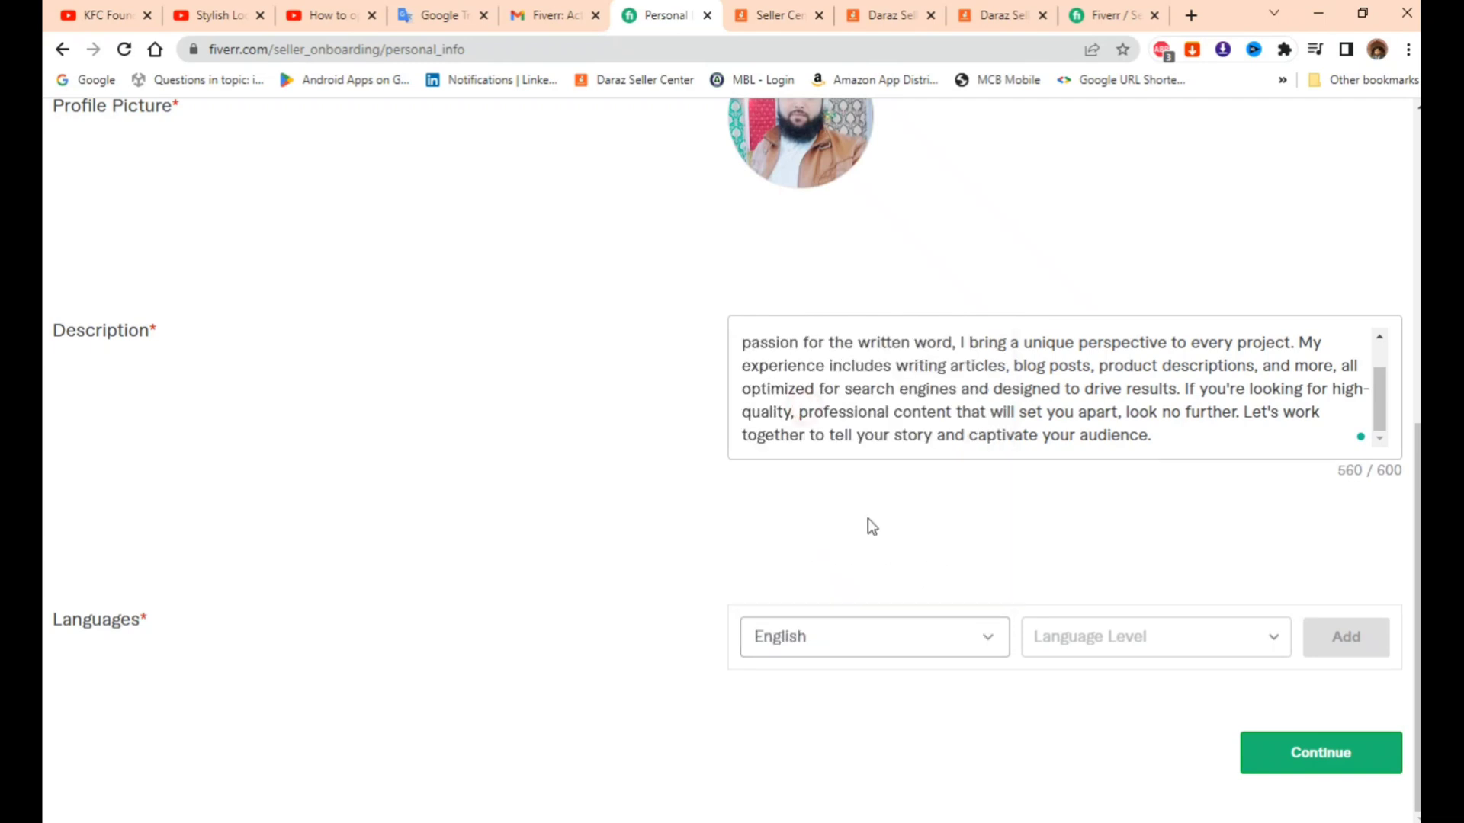
click(1113, 650)
click(1113, 429)
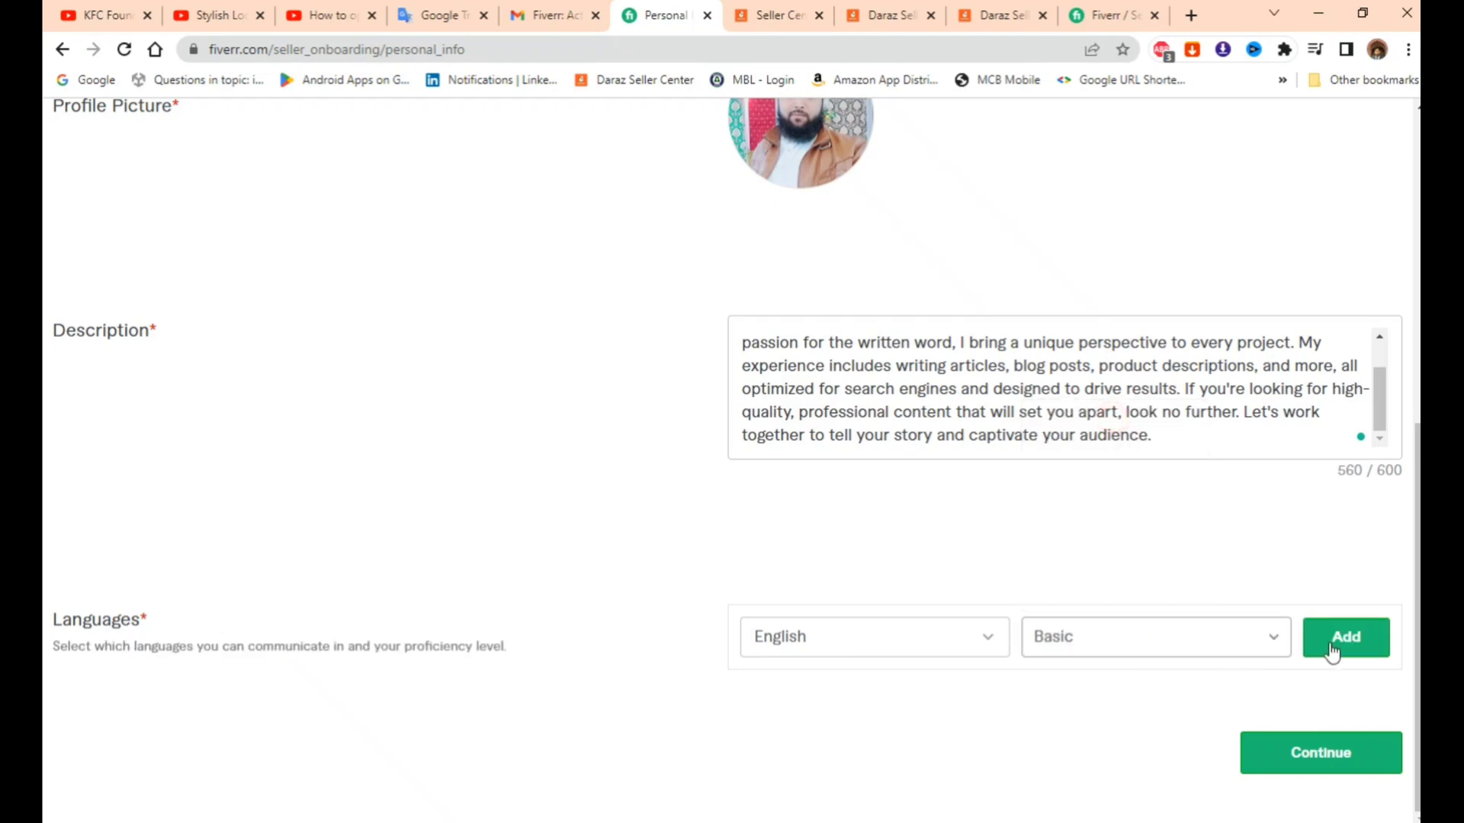
click(1304, 637)
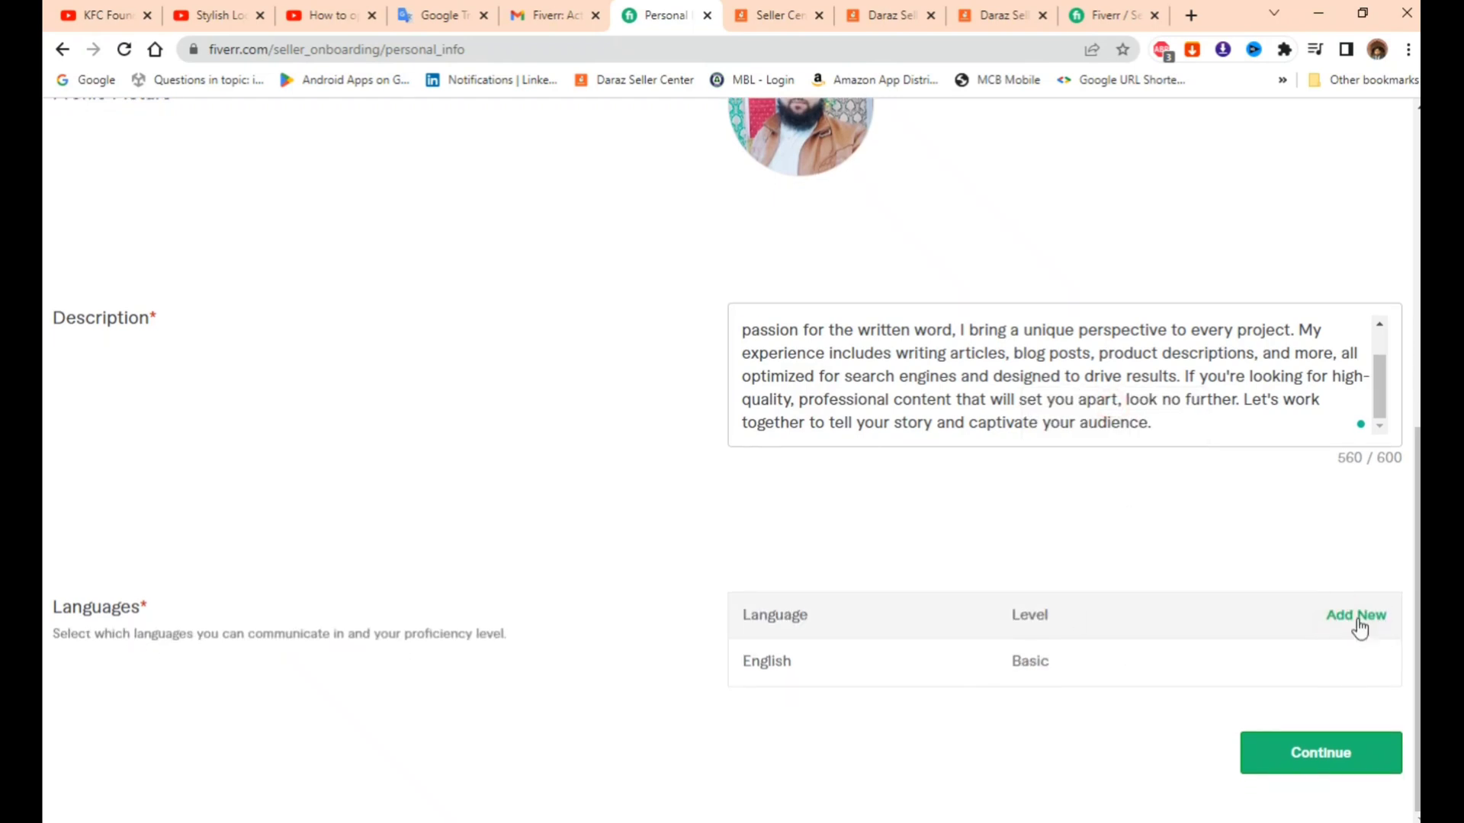
- Add Urdu at Conversational level as a second language and continue to Professional Info
click(1355, 615)
click(866, 634)
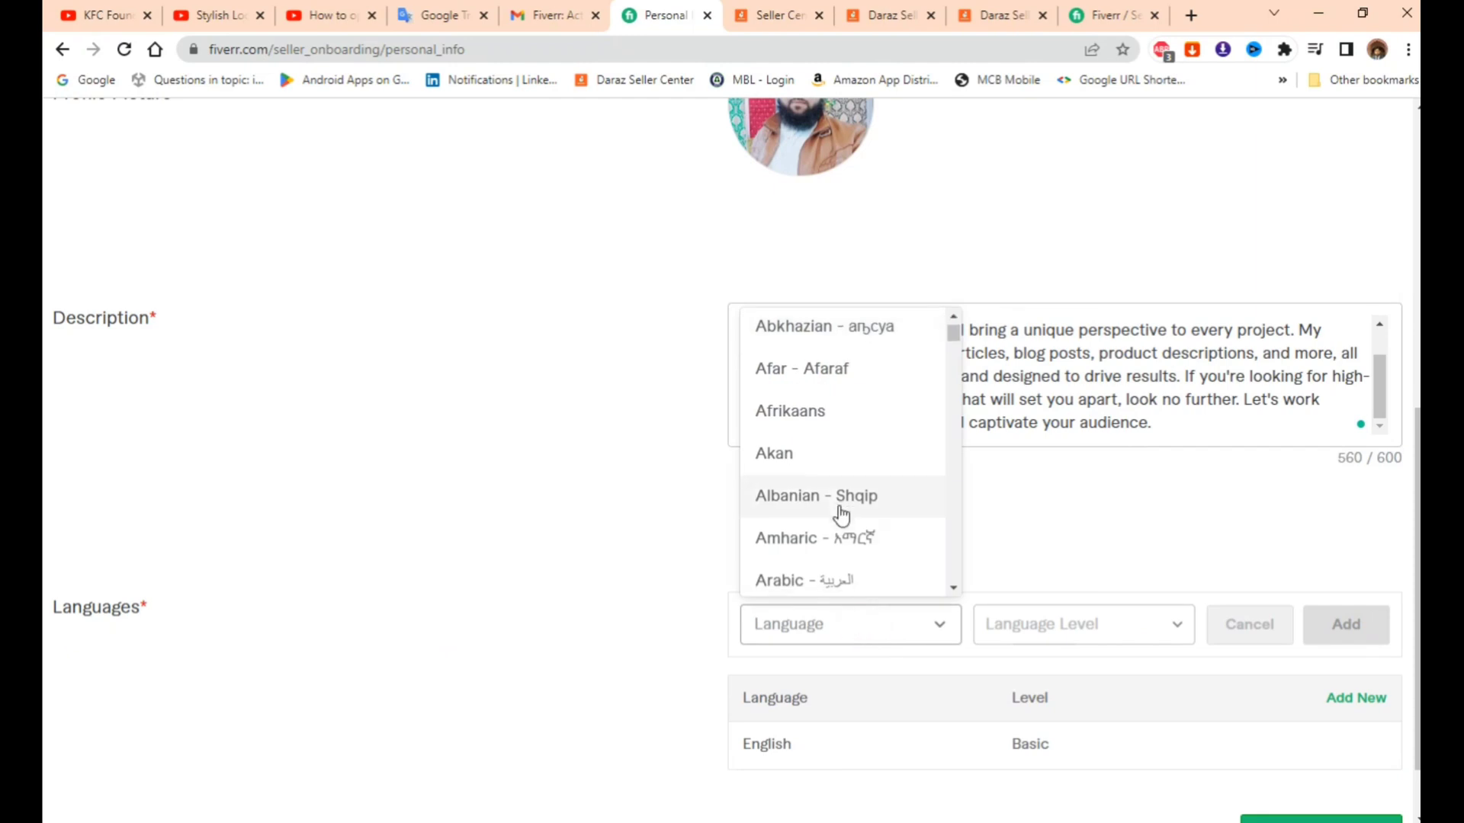
scroll(841, 516, down, 4)
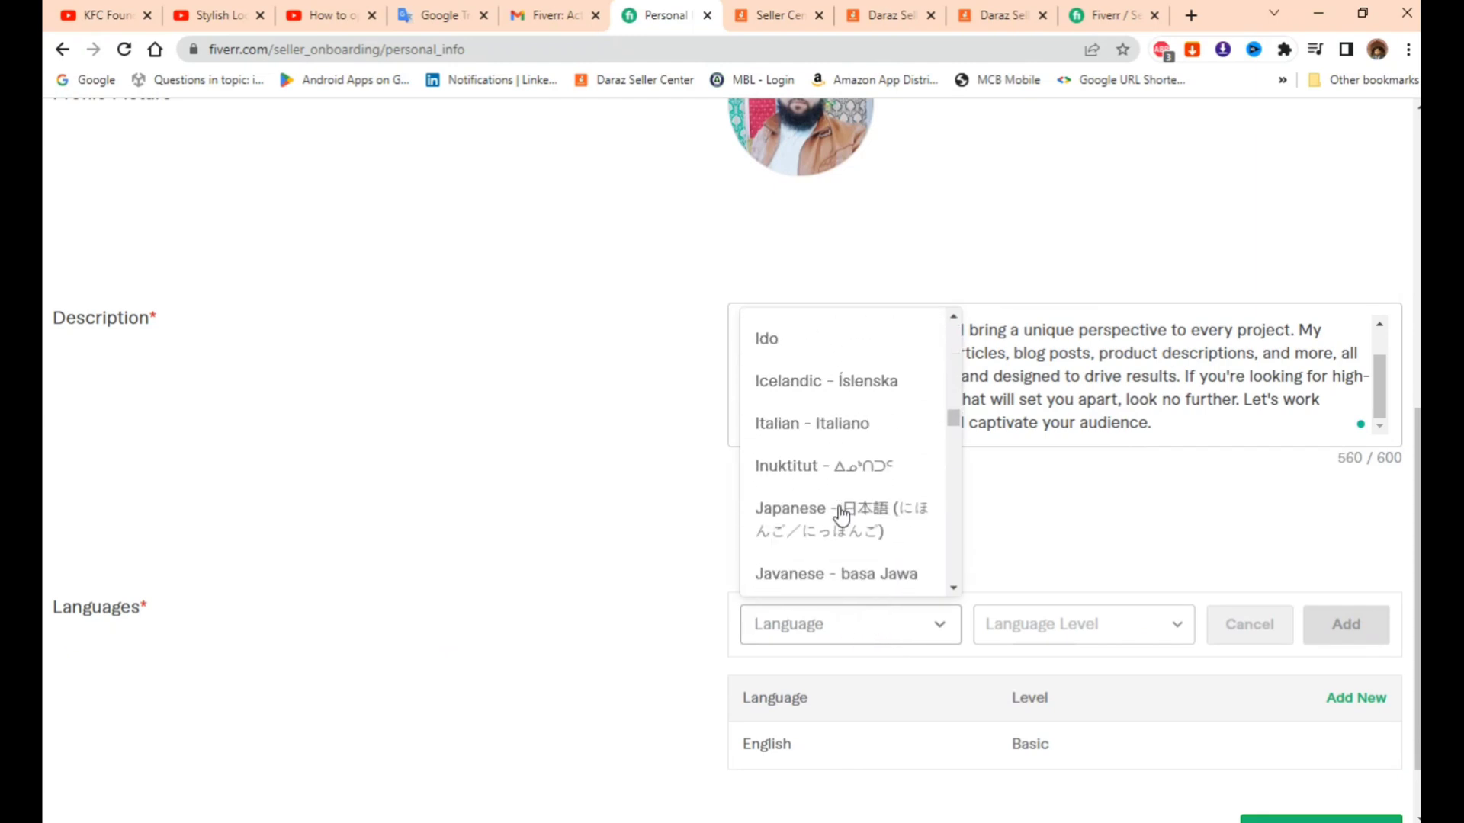
scroll(841, 516, down, 4)
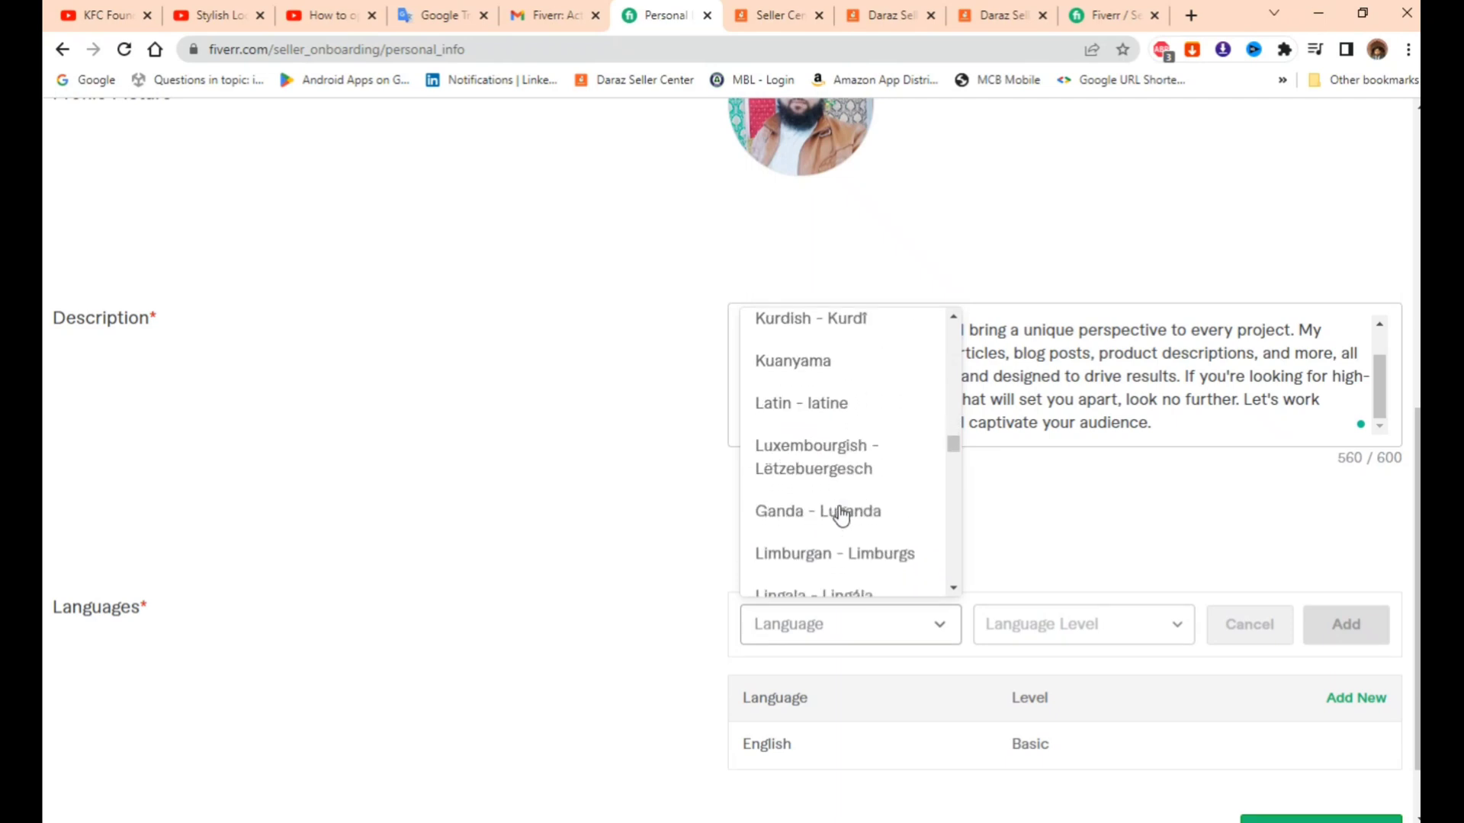
scroll(841, 517, down, 6)
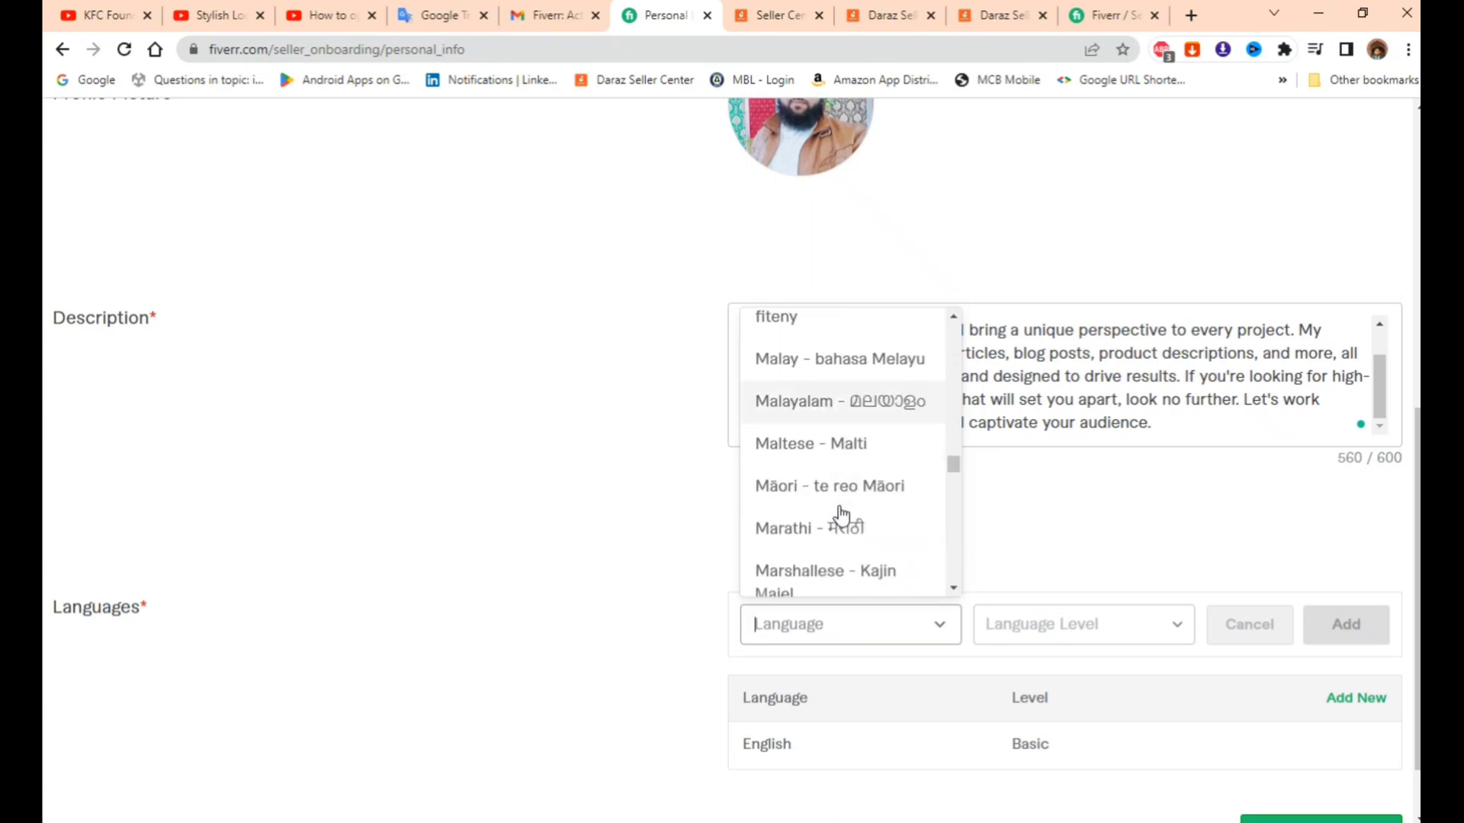
scroll(841, 516, down, 8)
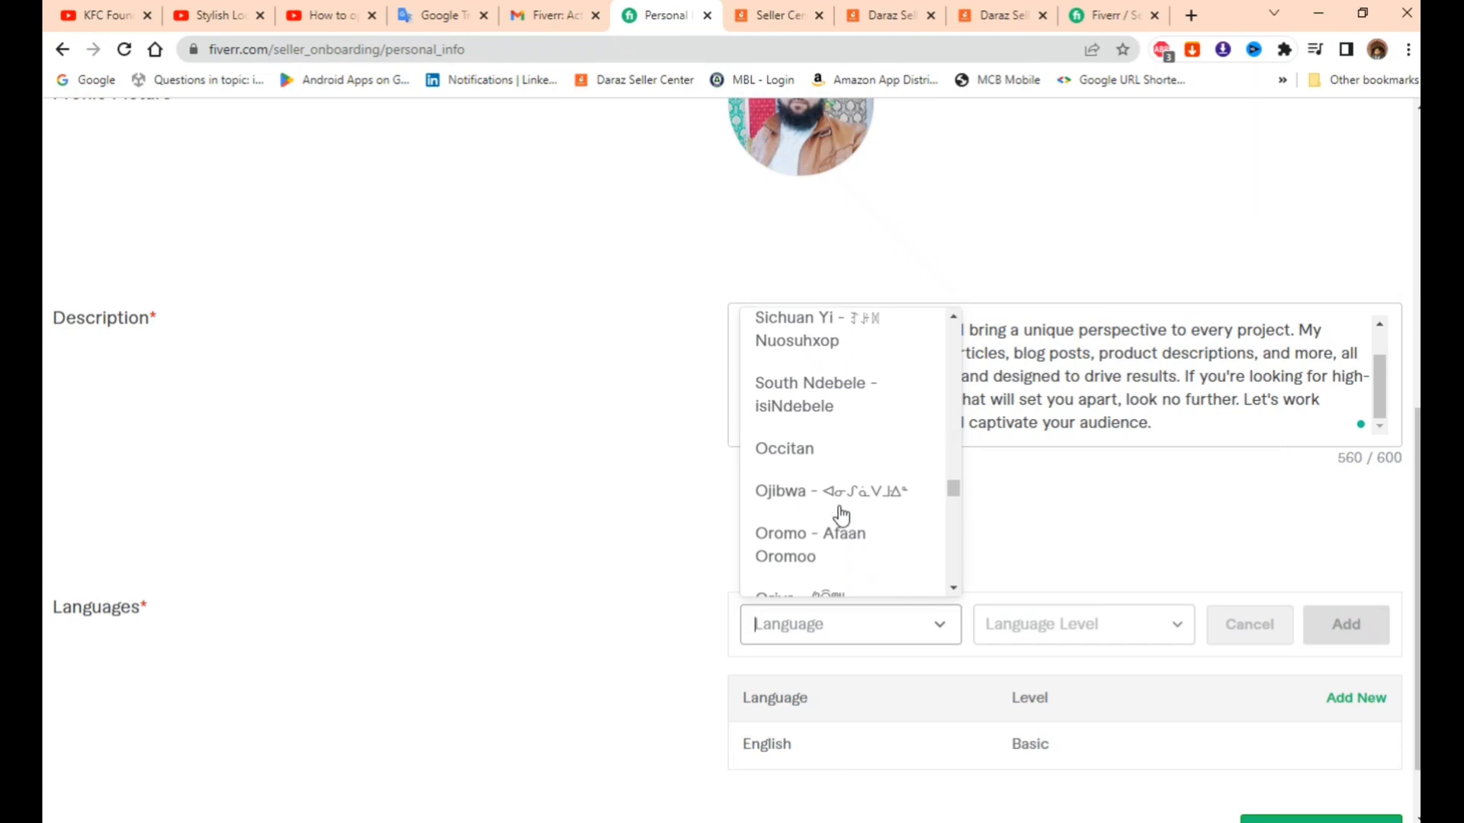
scroll(841, 516, down, 8)
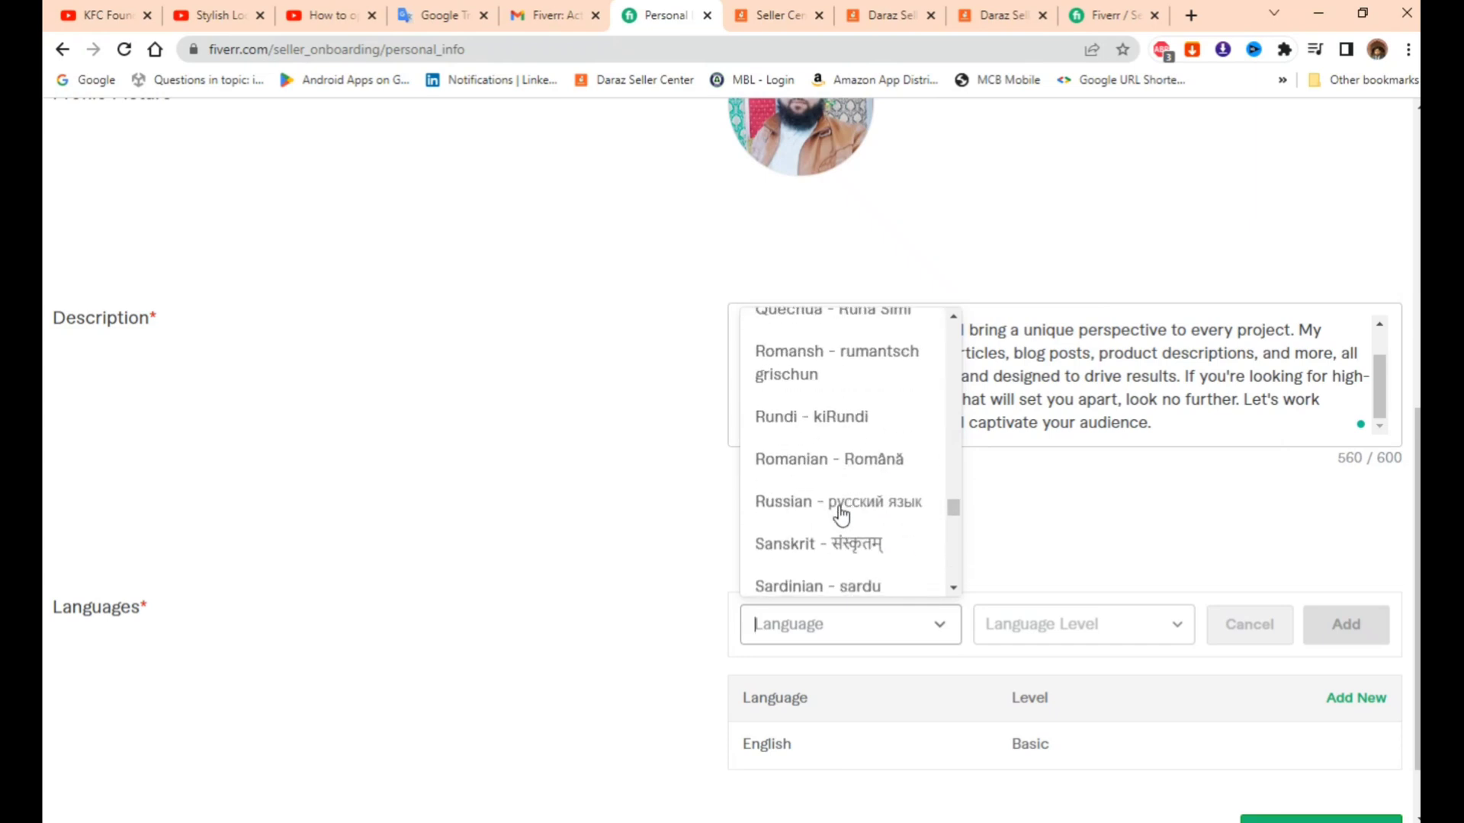
scroll(841, 516, down, 8)
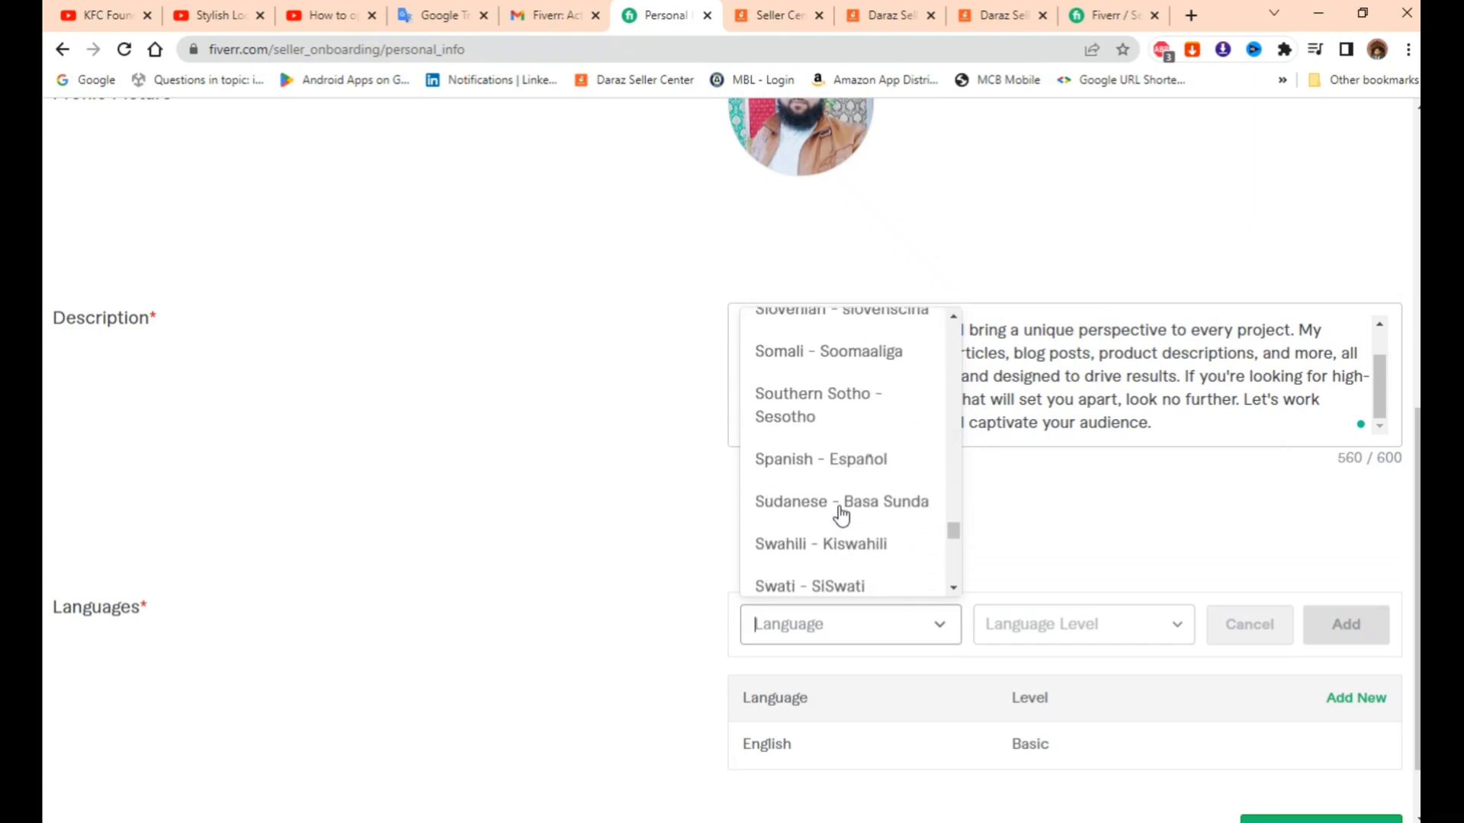
scroll(841, 516, down, 8)
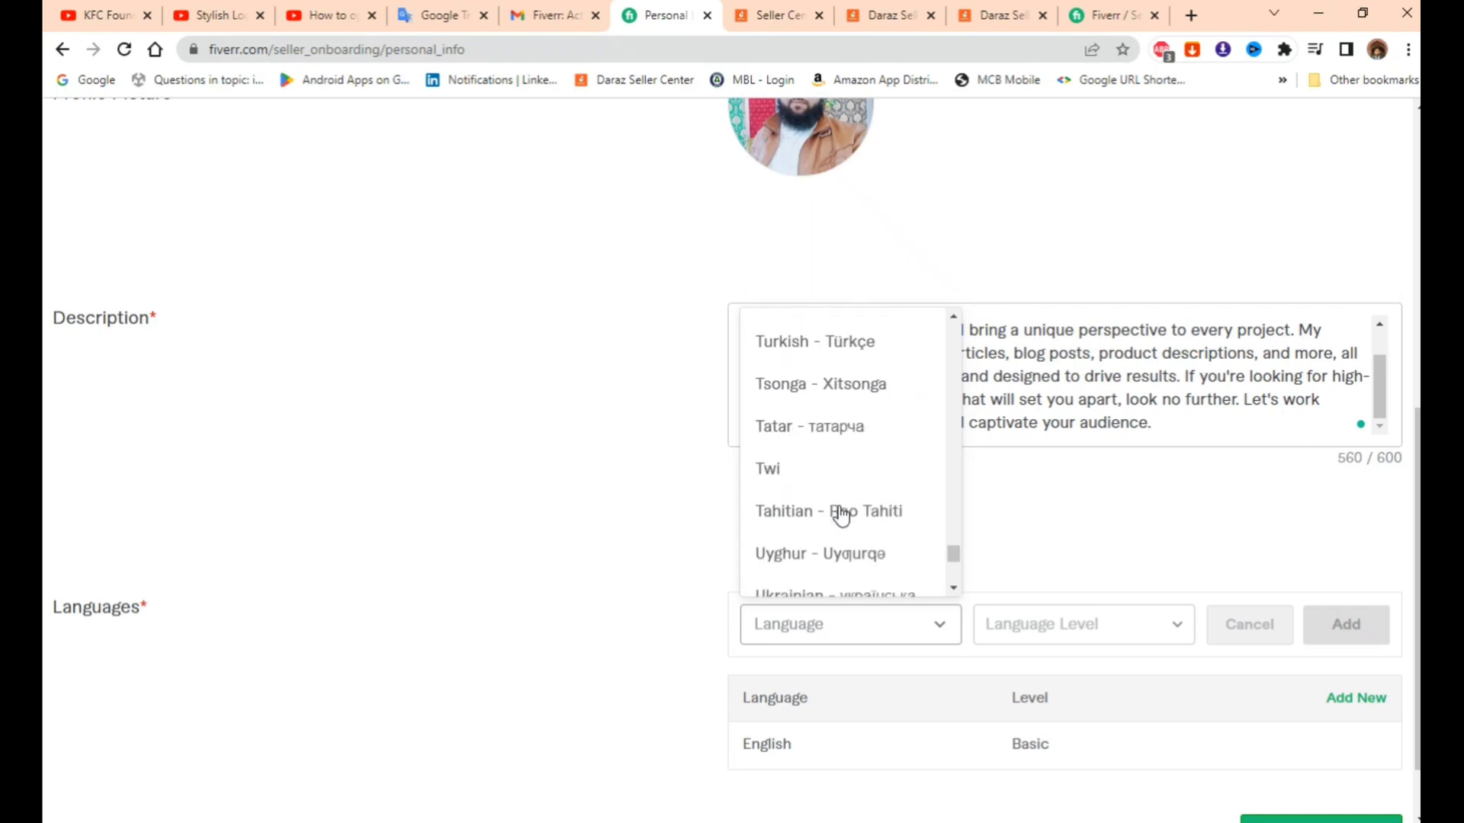
click(816, 456)
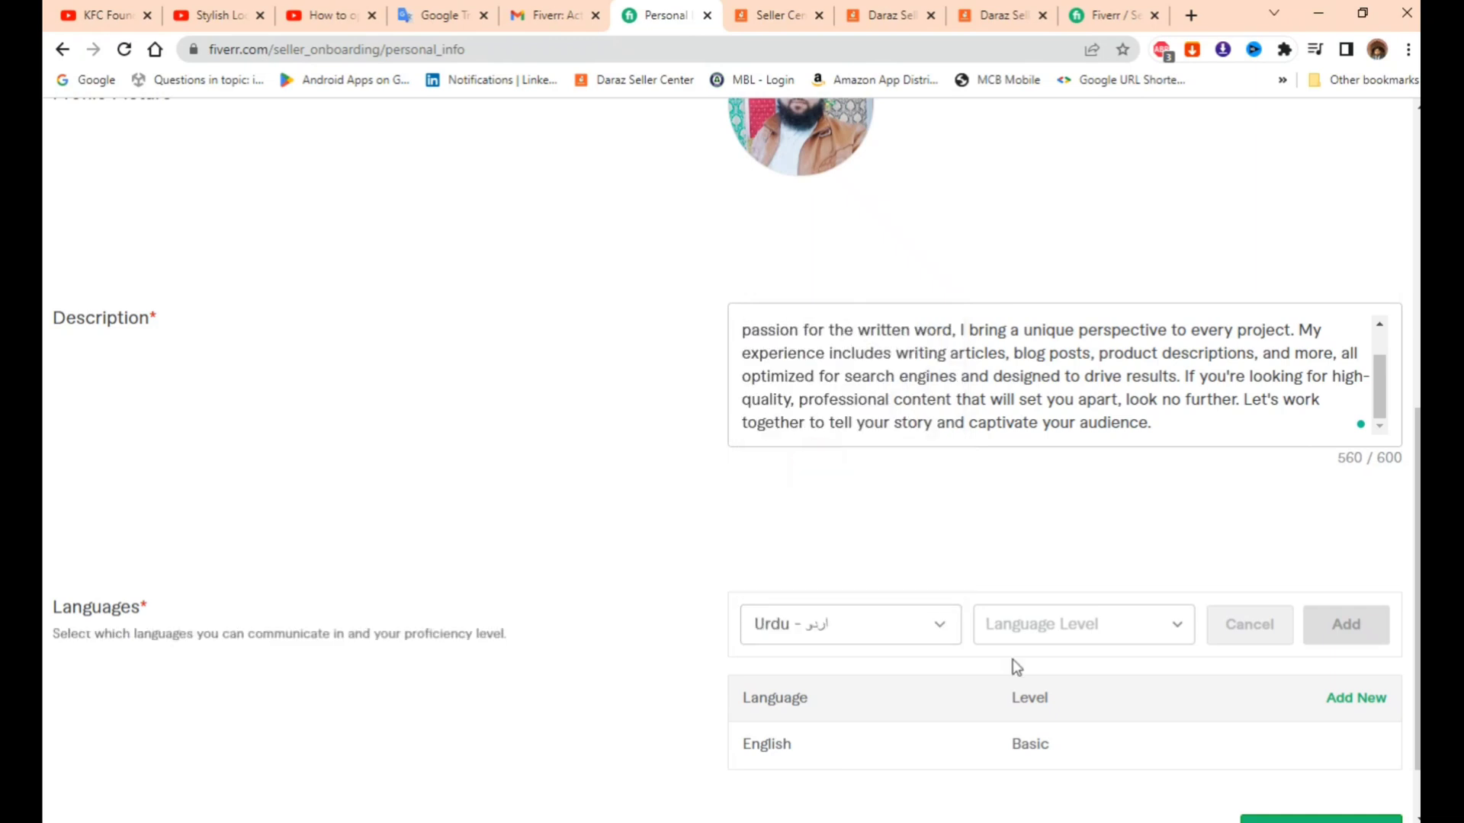
click(1051, 644)
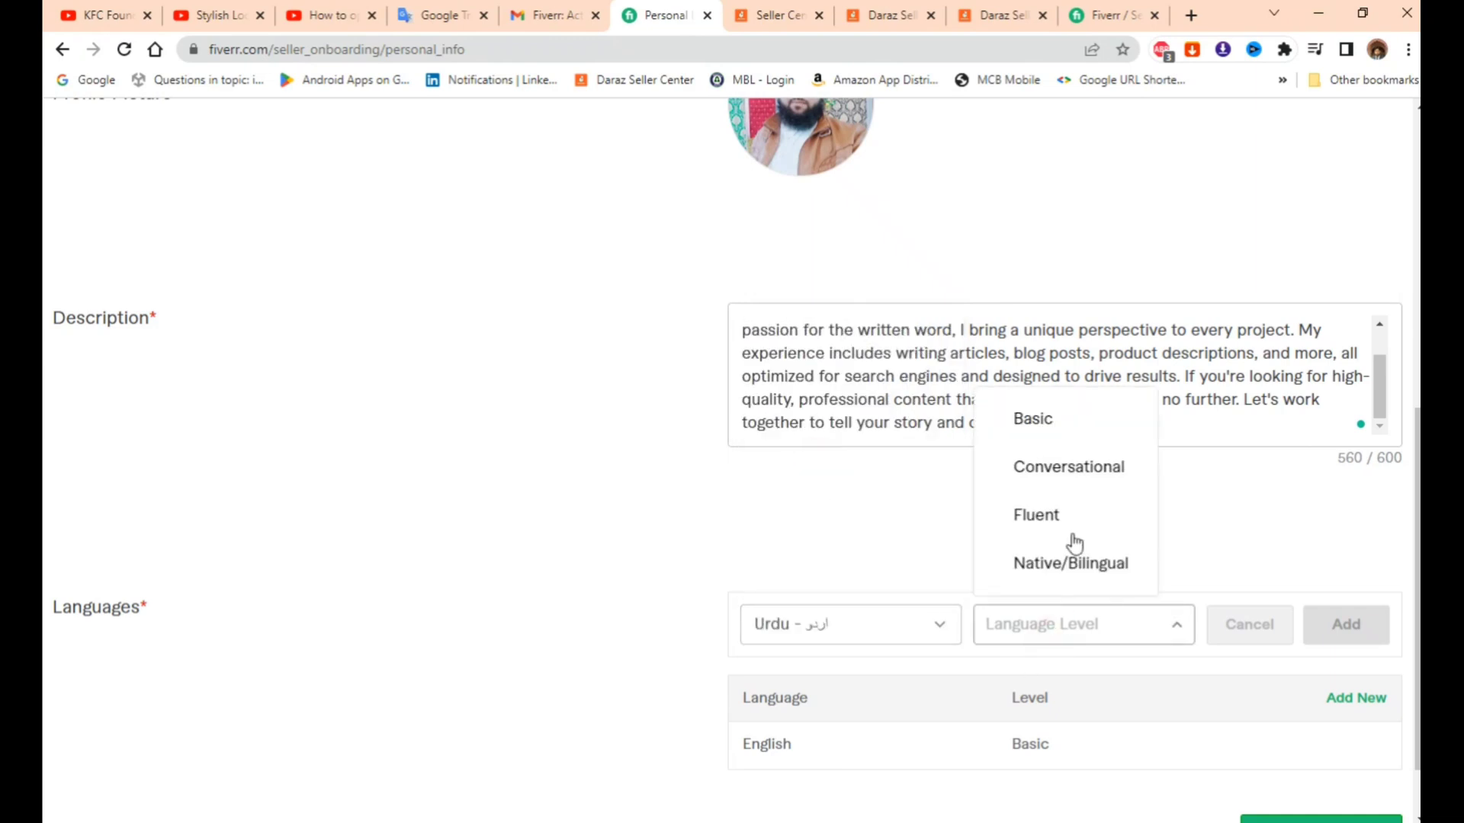
click(1076, 469)
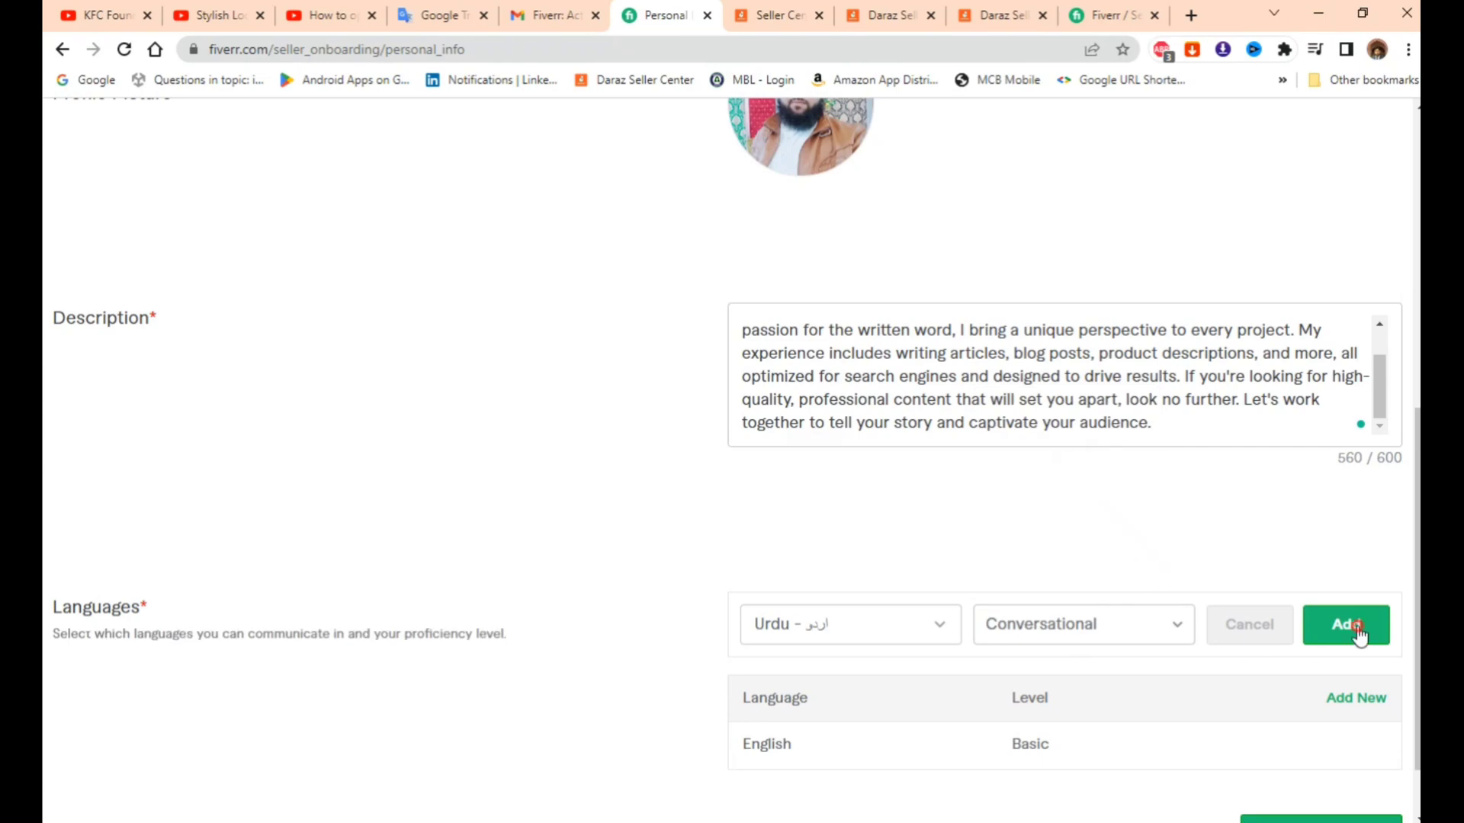
click(1351, 628)
scroll(1082, 661, down, 1)
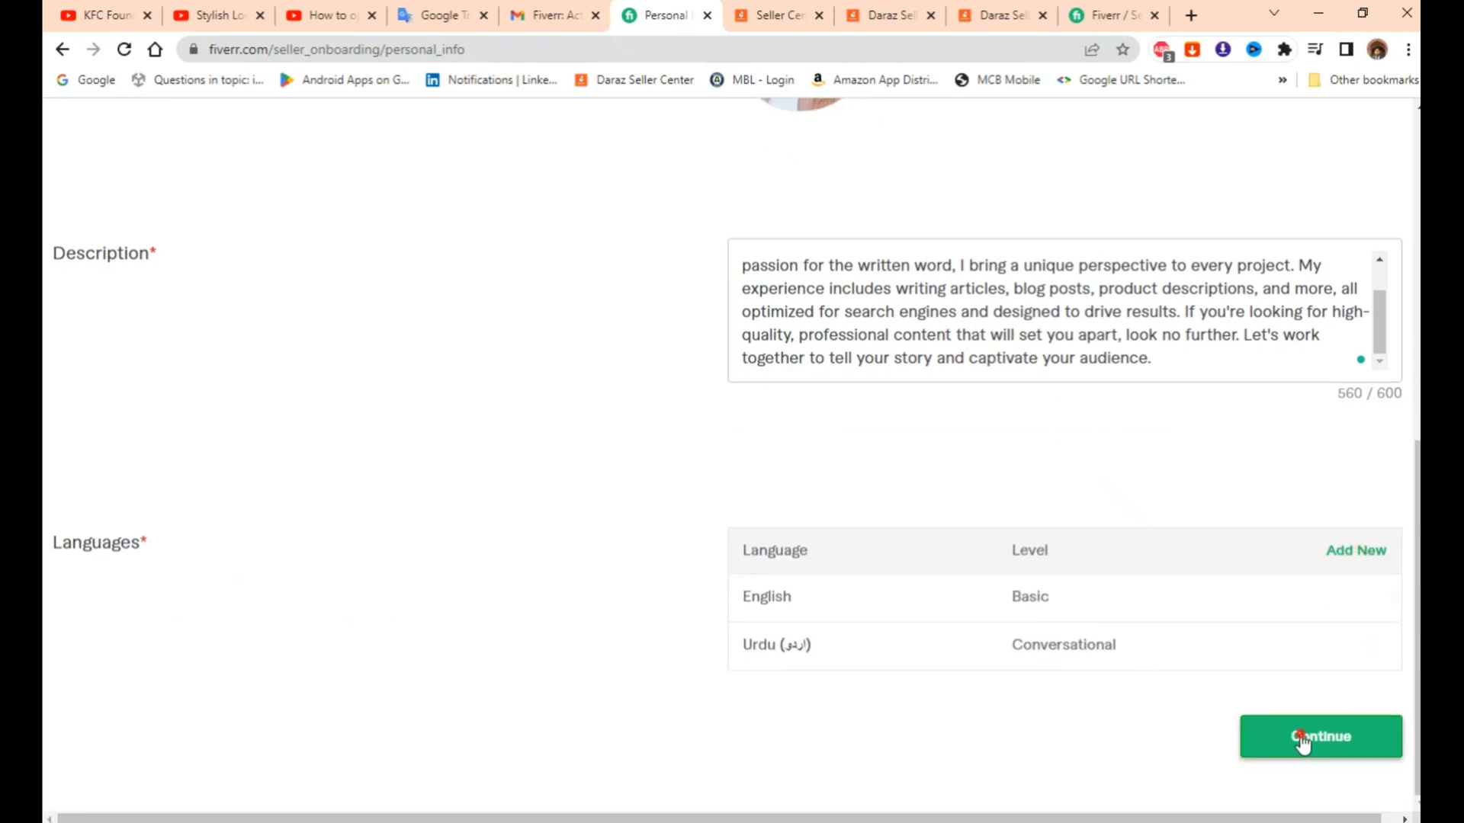
click(1300, 743)
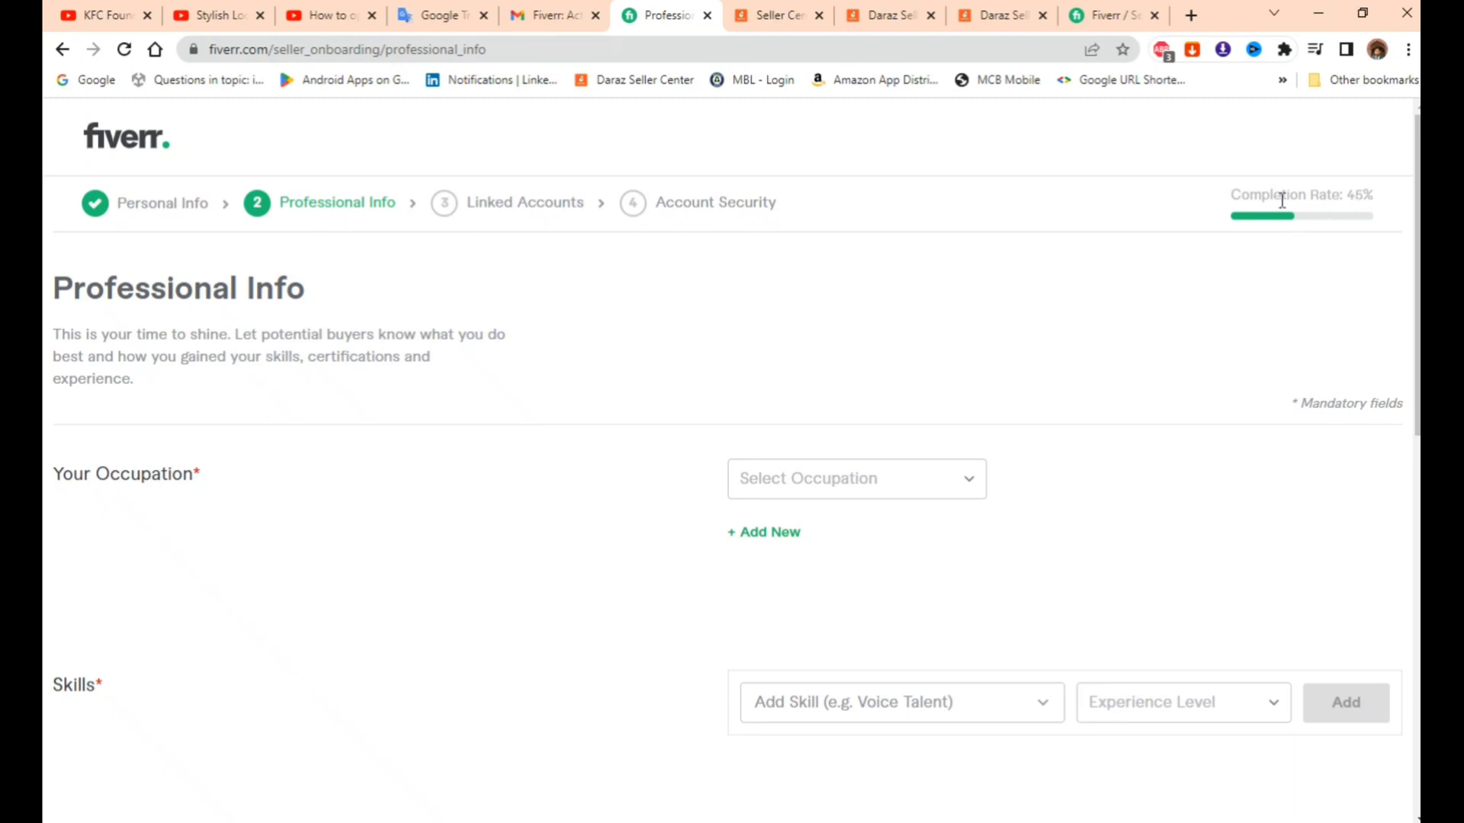
- Set the occupation to Writing & Translation
drag(1216, 203, 1376, 206)
click(1105, 295)
scroll(589, 457, down, 1)
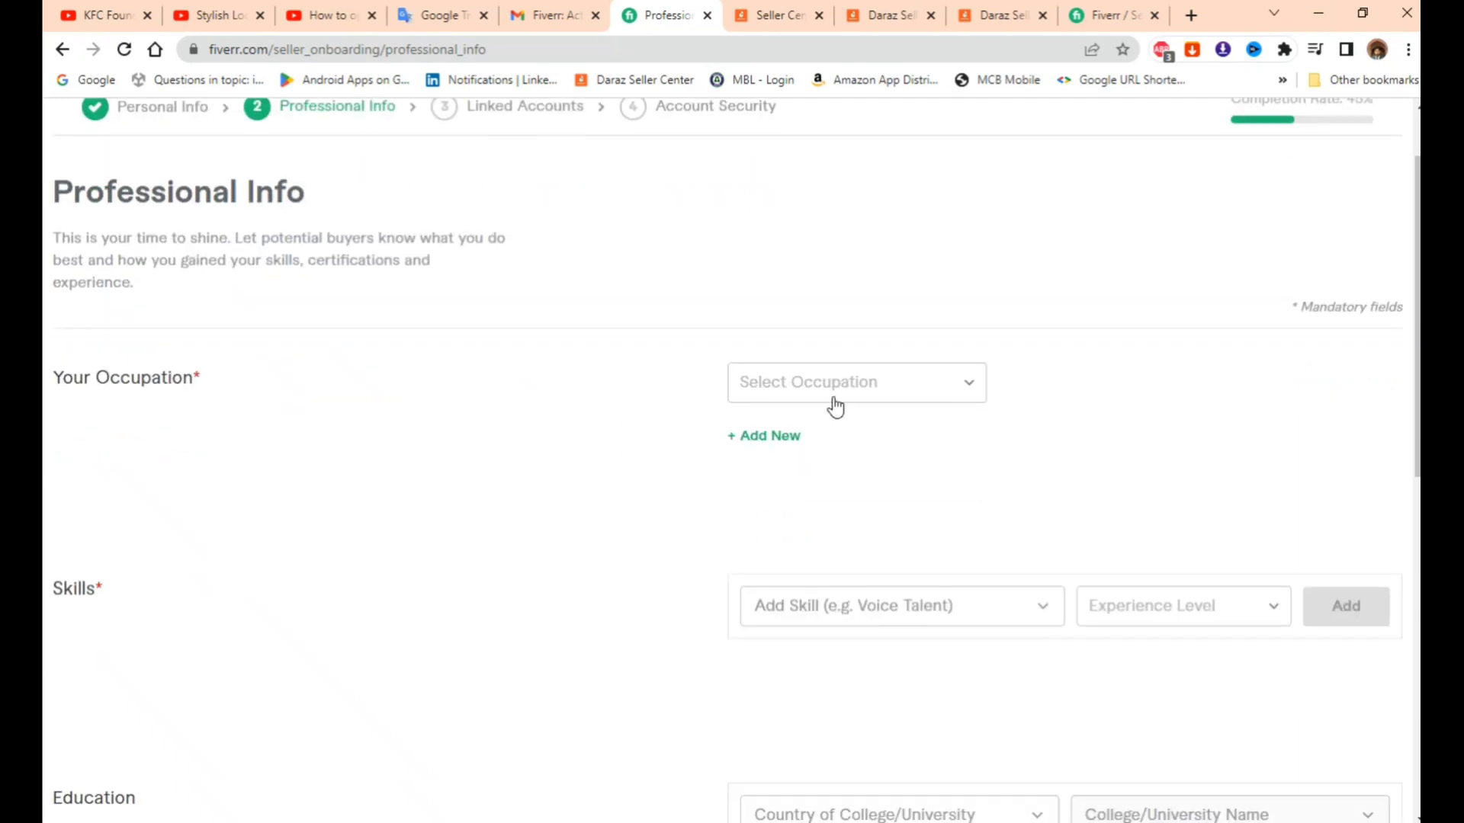
click(832, 386)
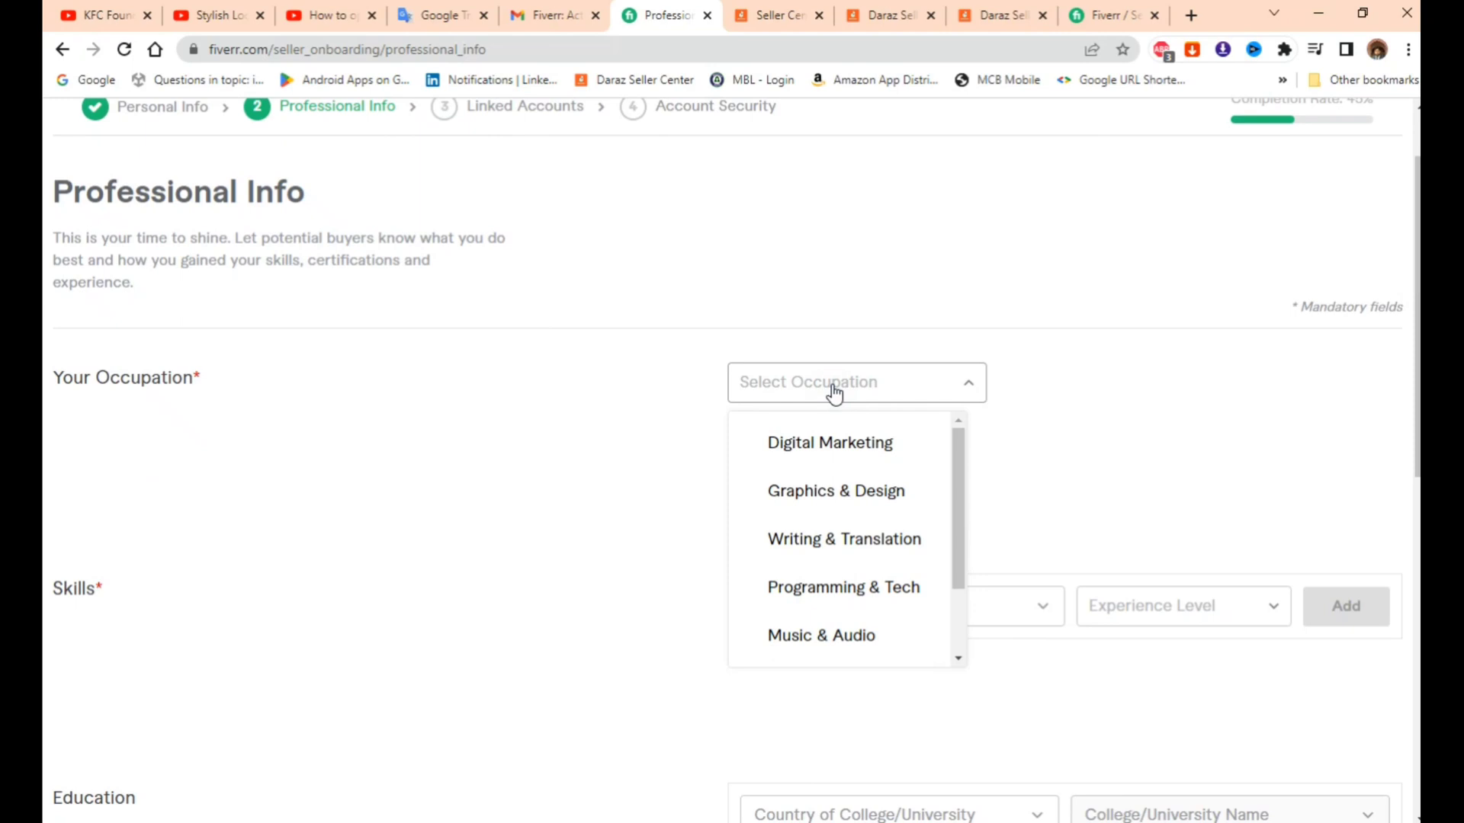
click(855, 549)
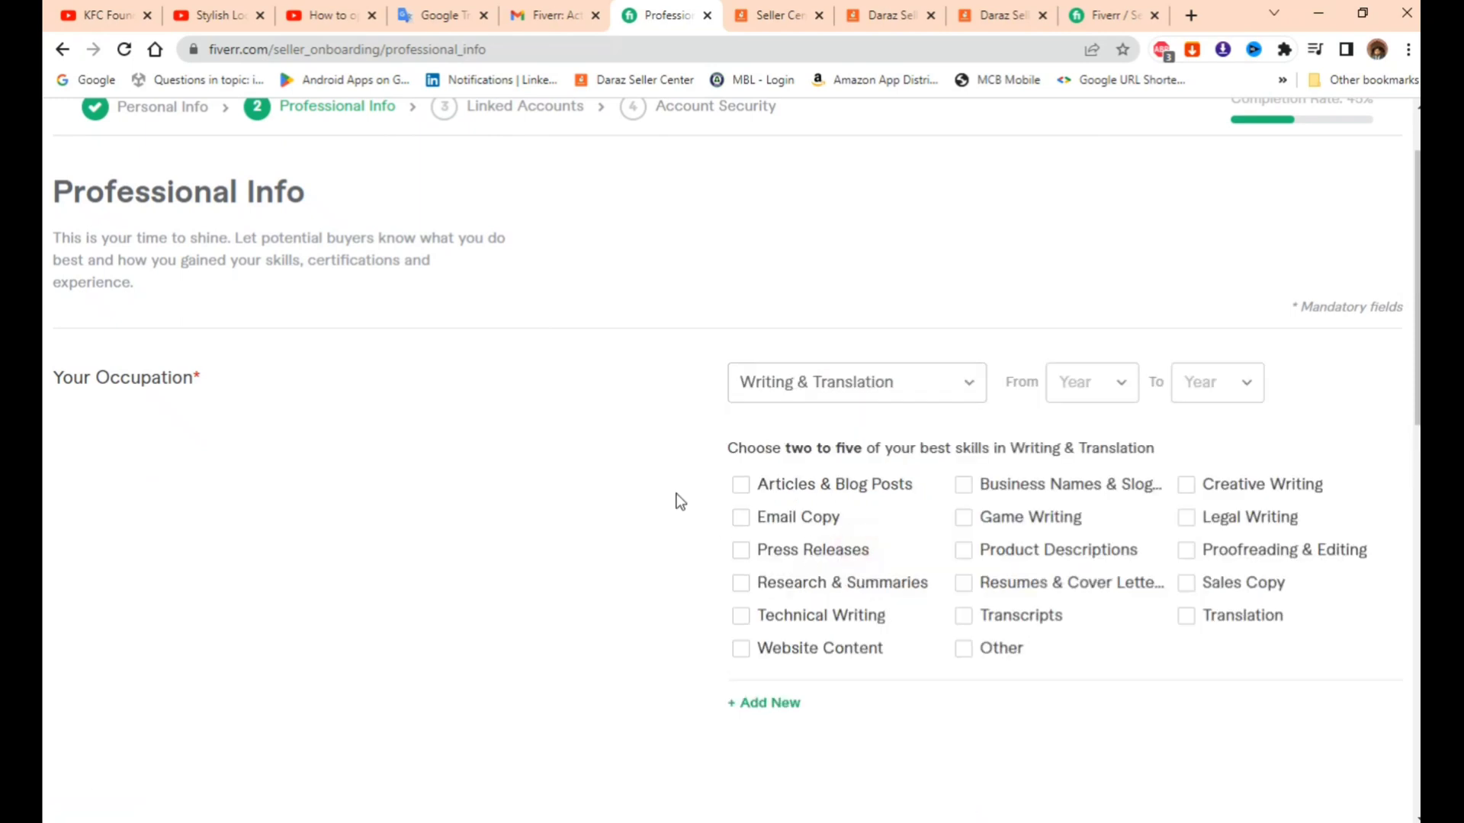
- Tick Articles & Blog Posts, Website Content, Game Writing, Product Descriptions and Resumes & Cover Letters
click(741, 486)
click(741, 649)
click(964, 522)
click(965, 555)
click(965, 585)
- Set the occupation years from 2018 to 2023
click(1110, 384)
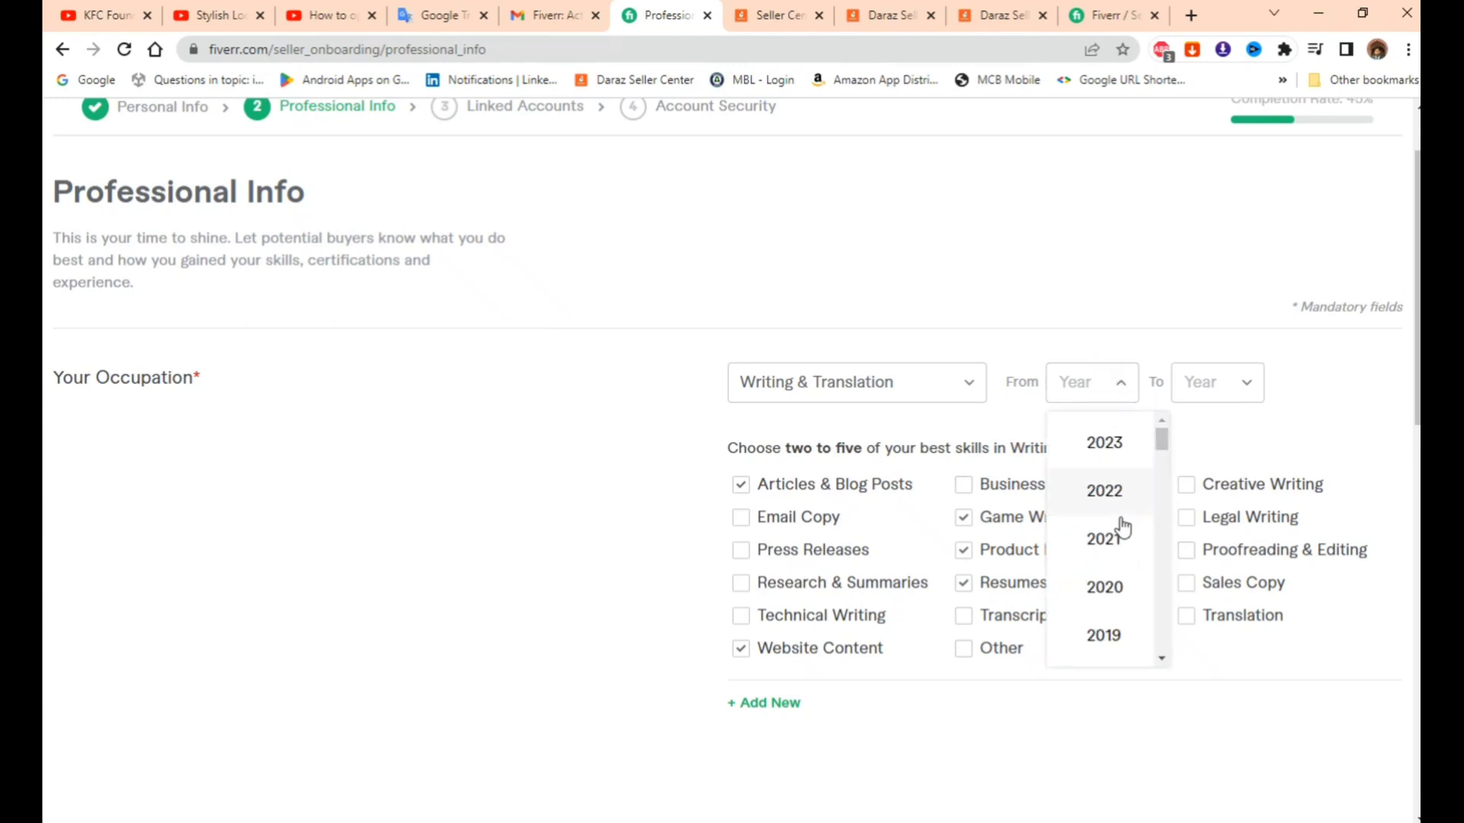
scroll(1116, 560, down, 1)
click(1120, 588)
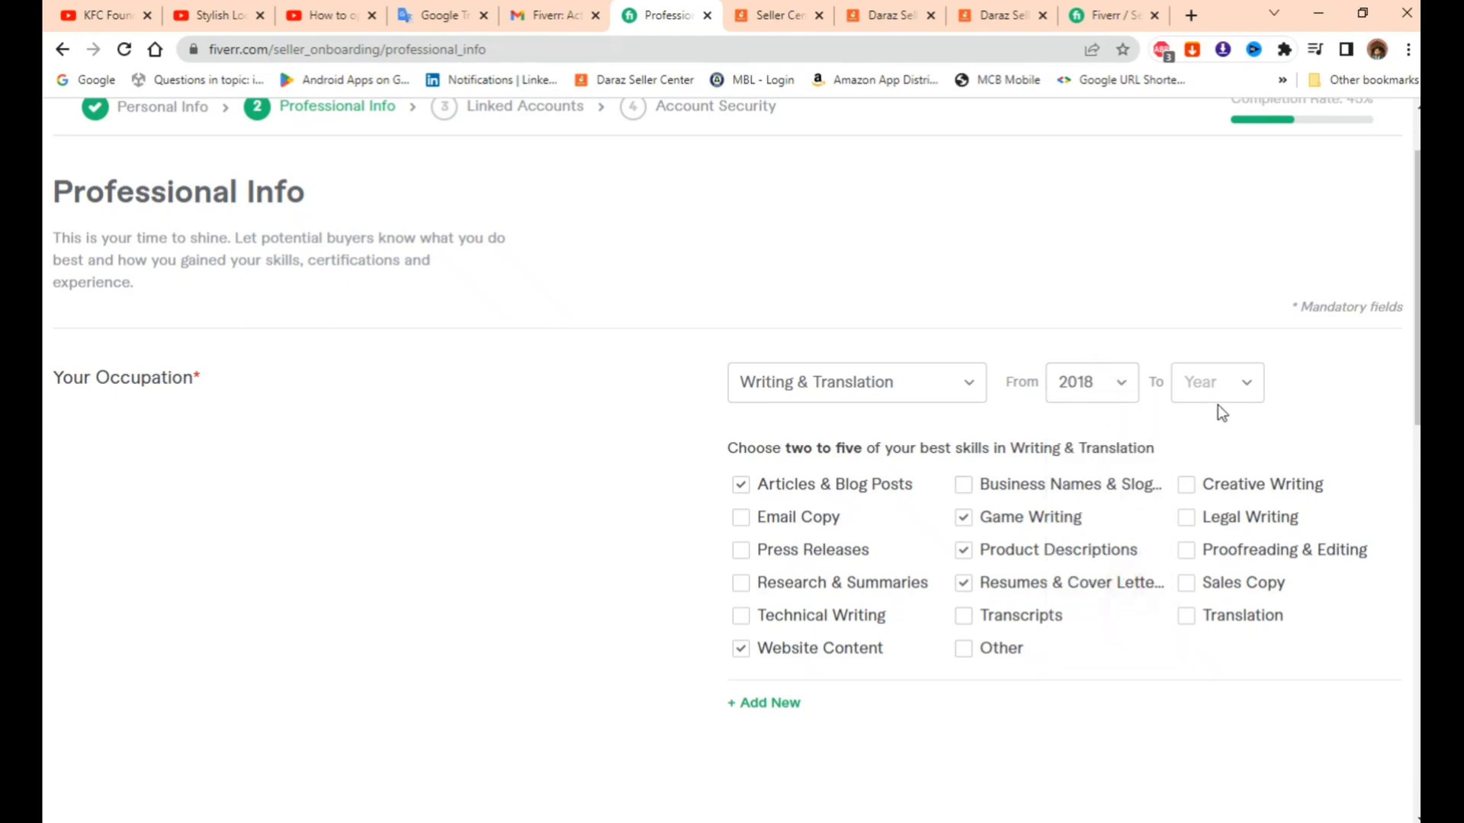
click(1222, 390)
click(1222, 445)
- Add Content creation as a skill at Expert level
scroll(1140, 597, down, 5)
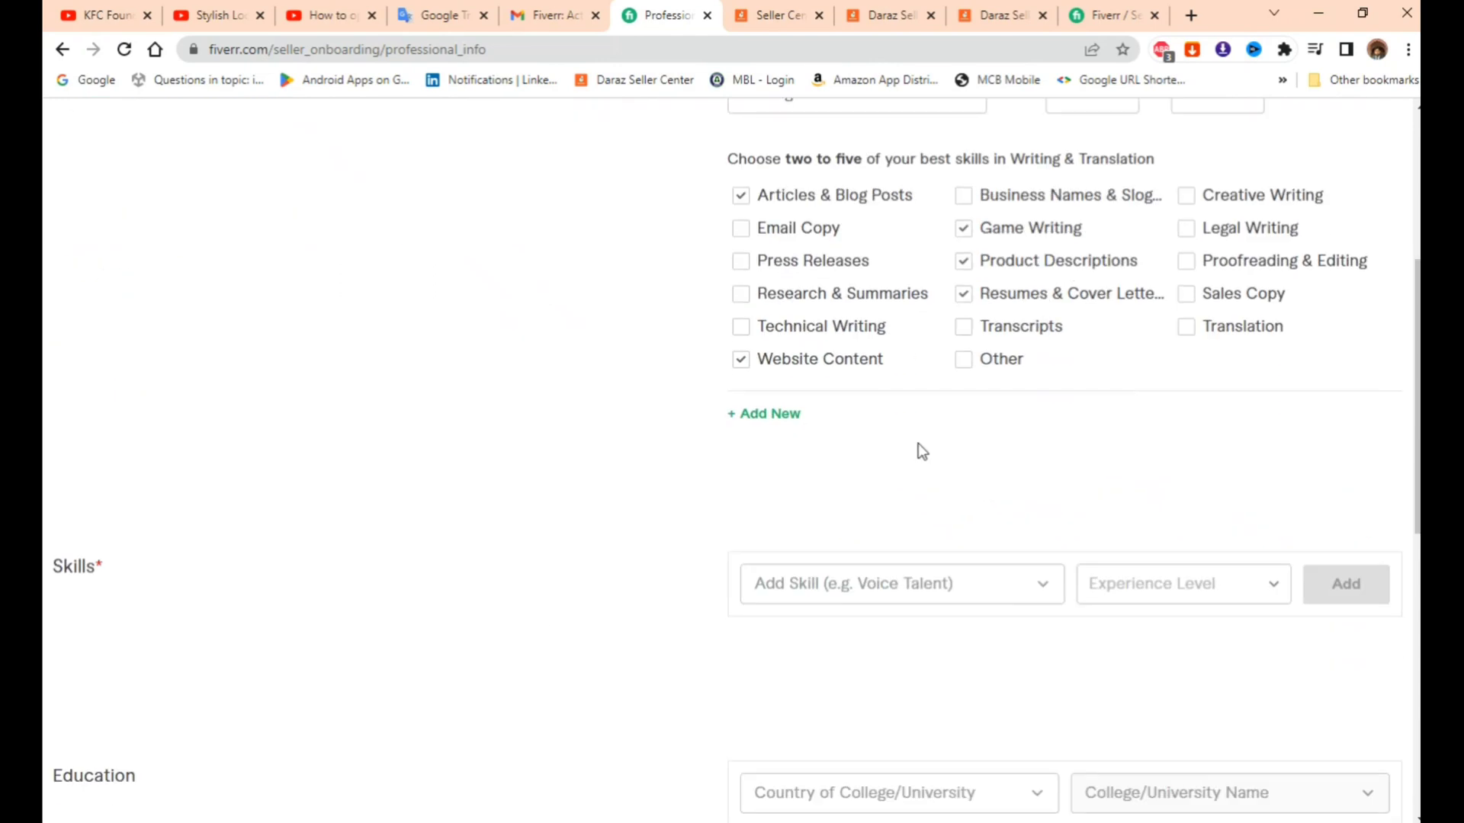
click(865, 499)
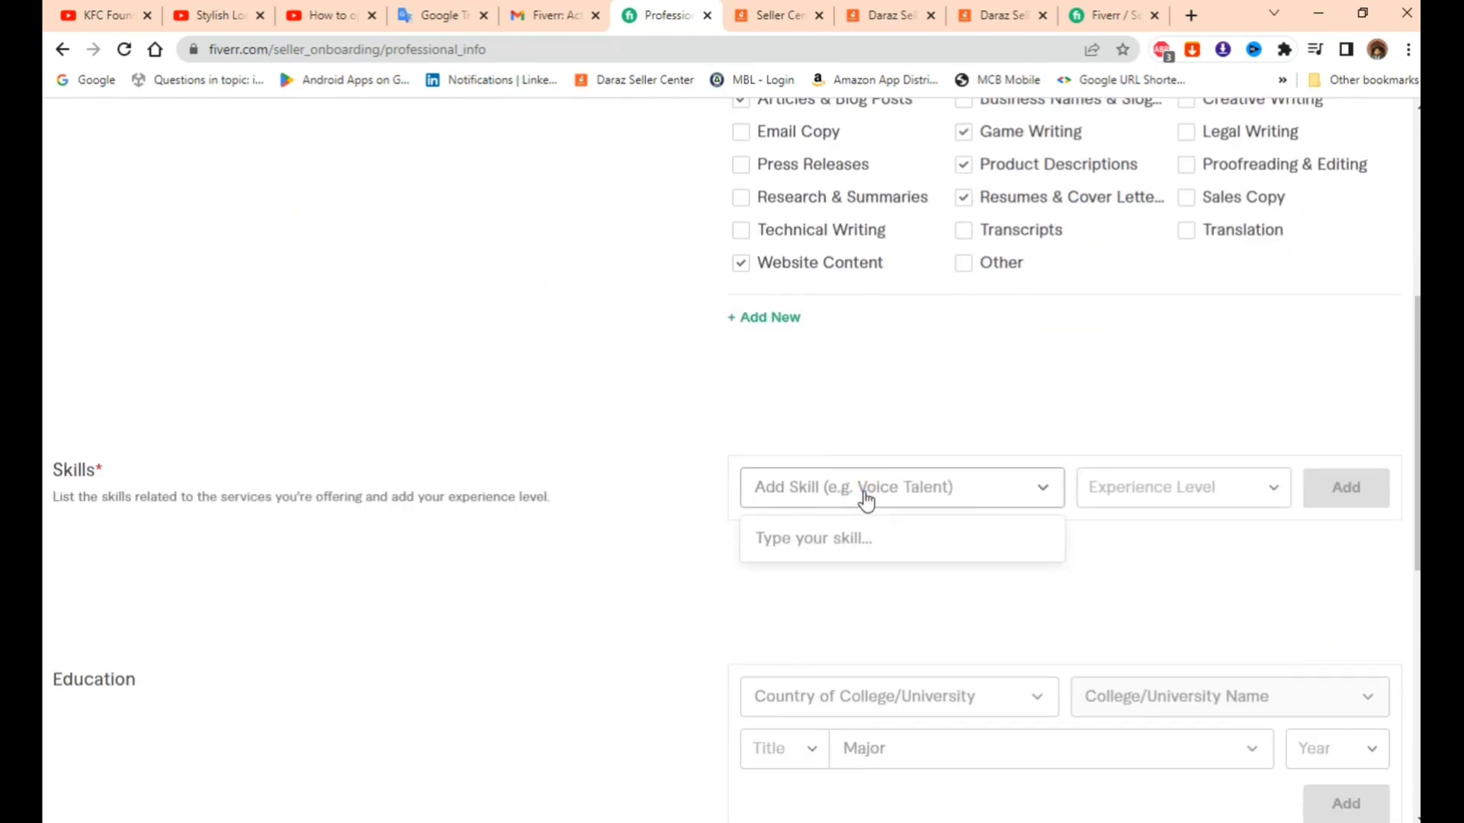
text(Conte)
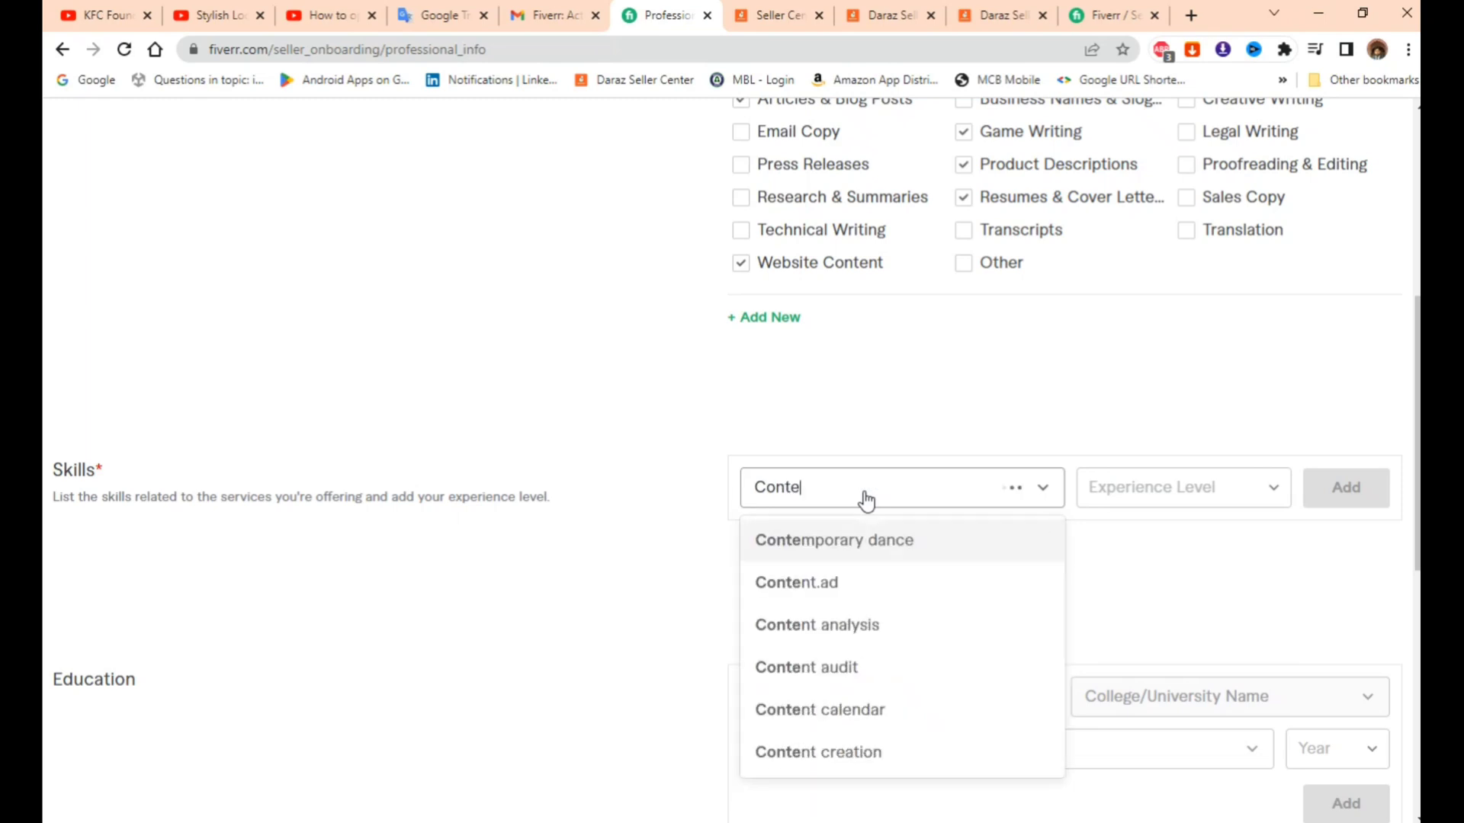
text(n)
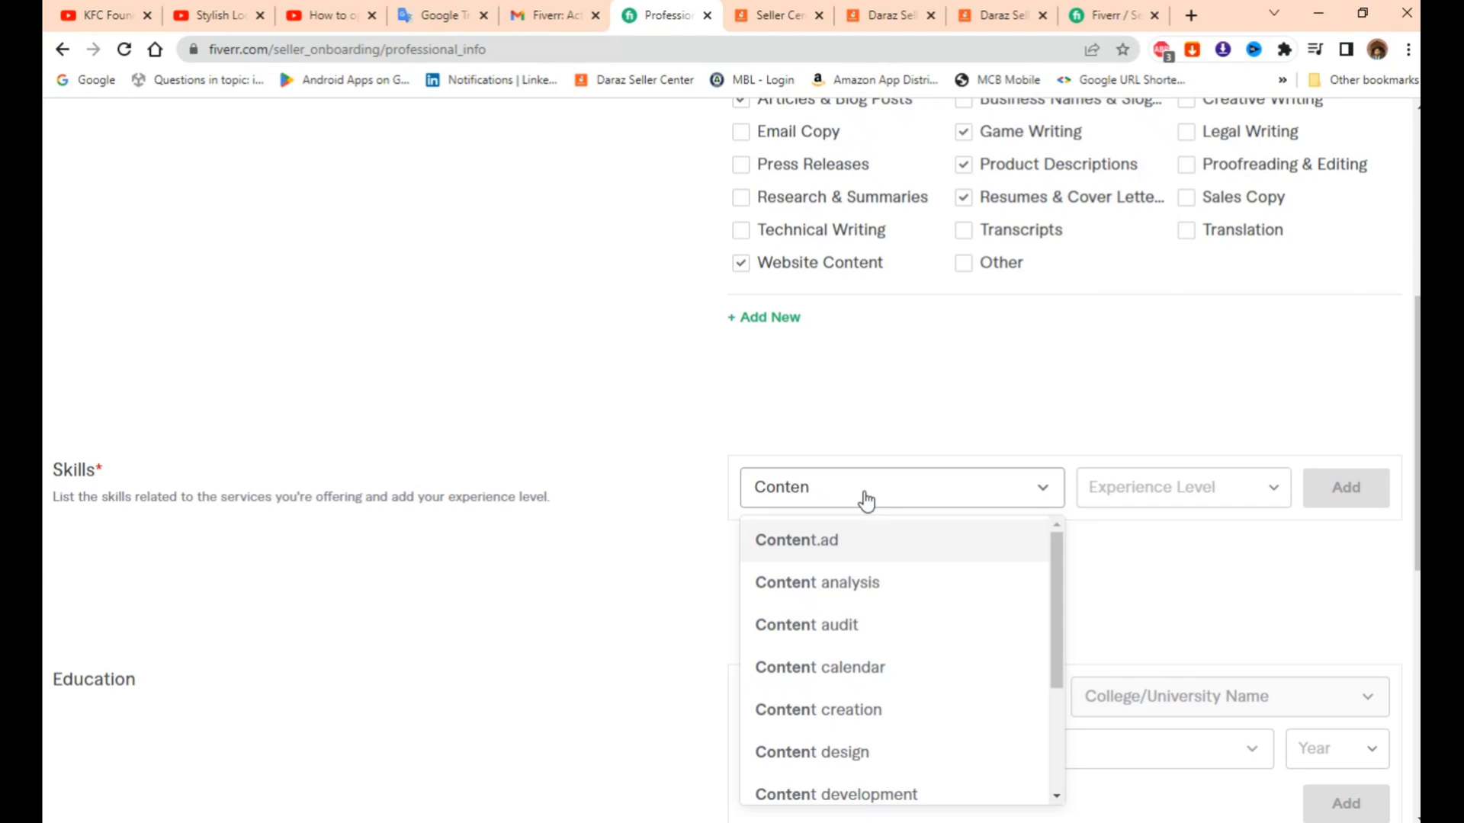
click(828, 710)
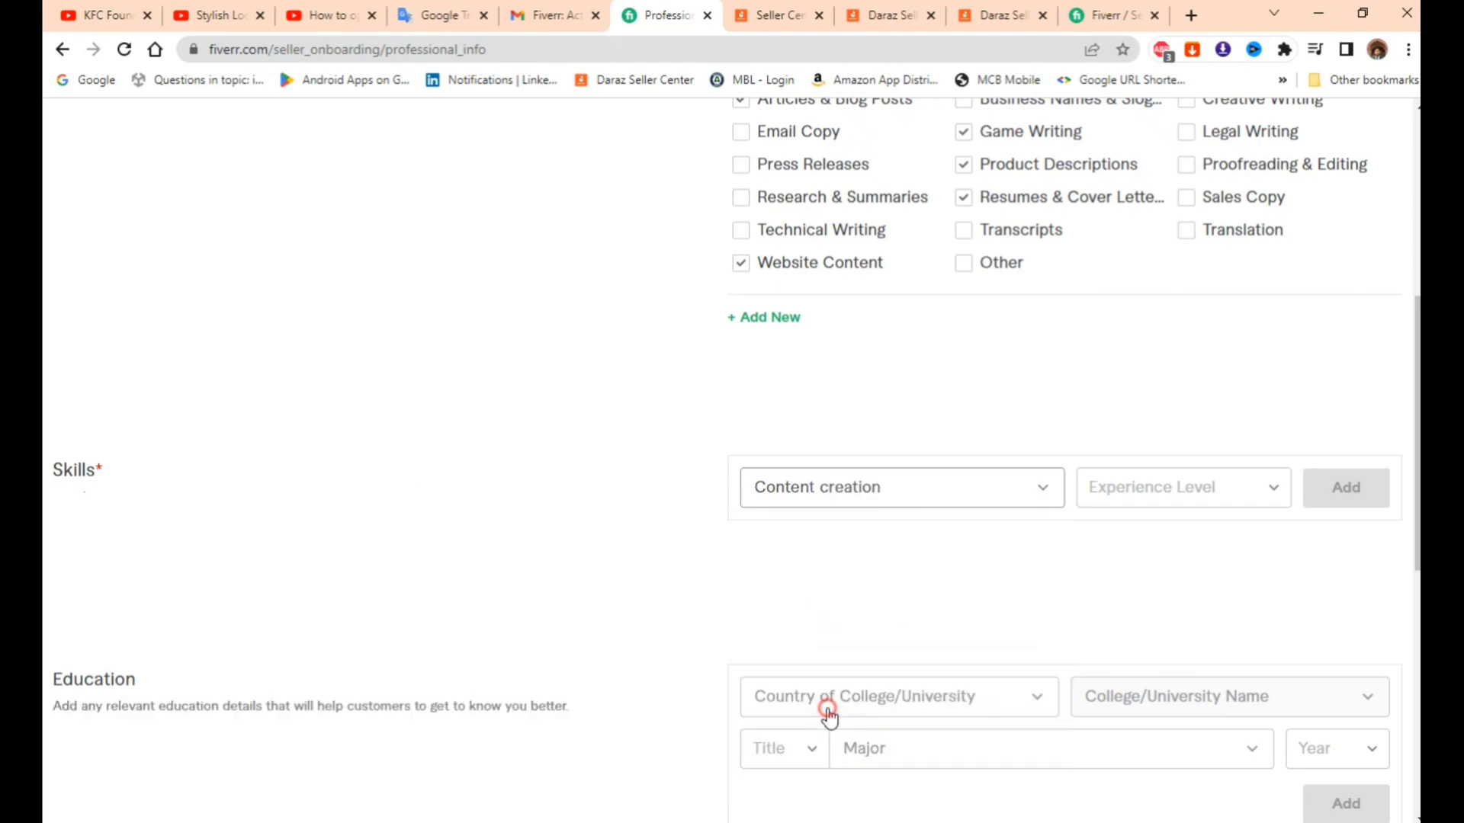
click(952, 497)
click(951, 497)
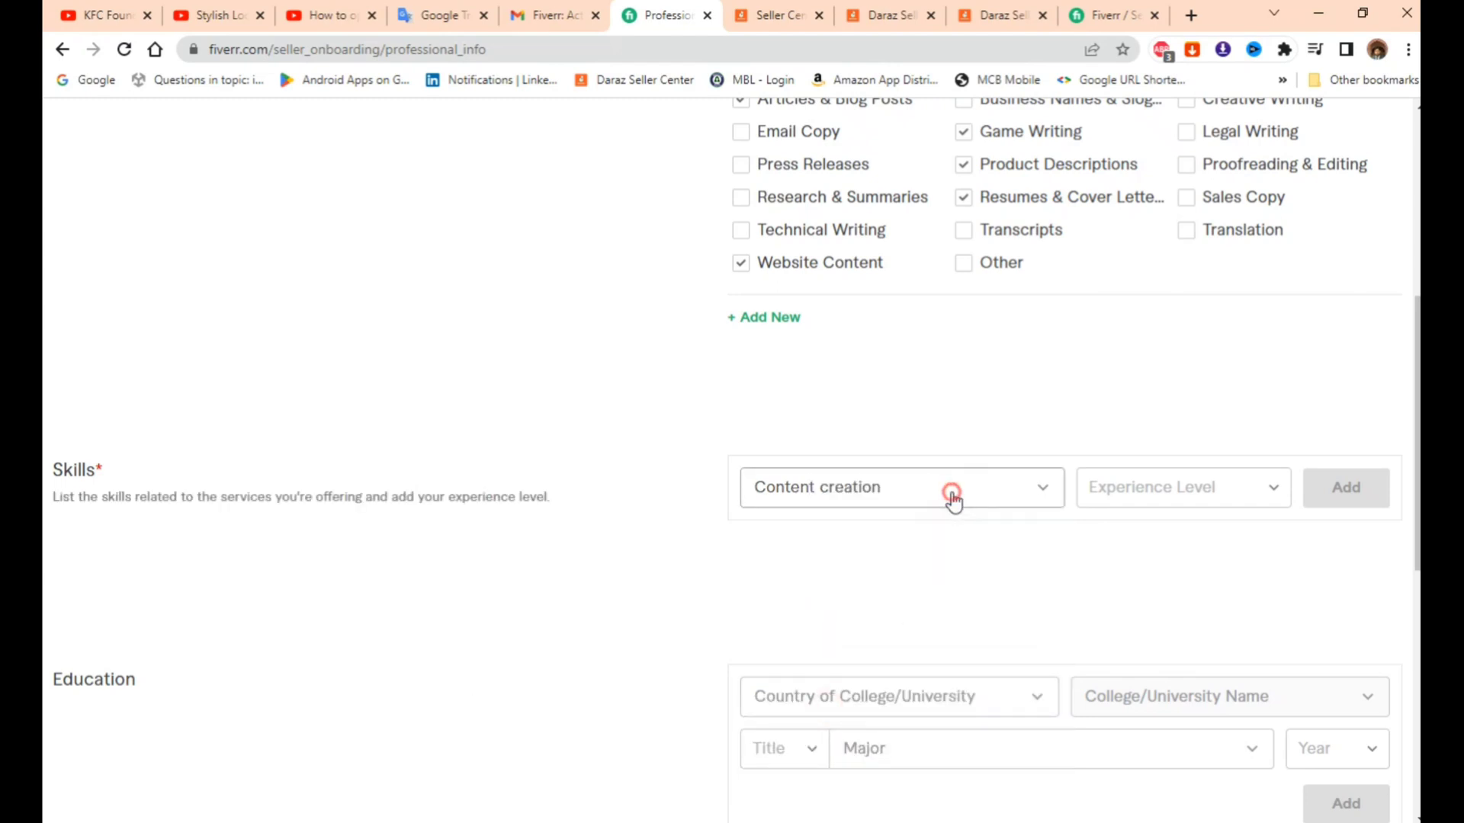
click(1186, 494)
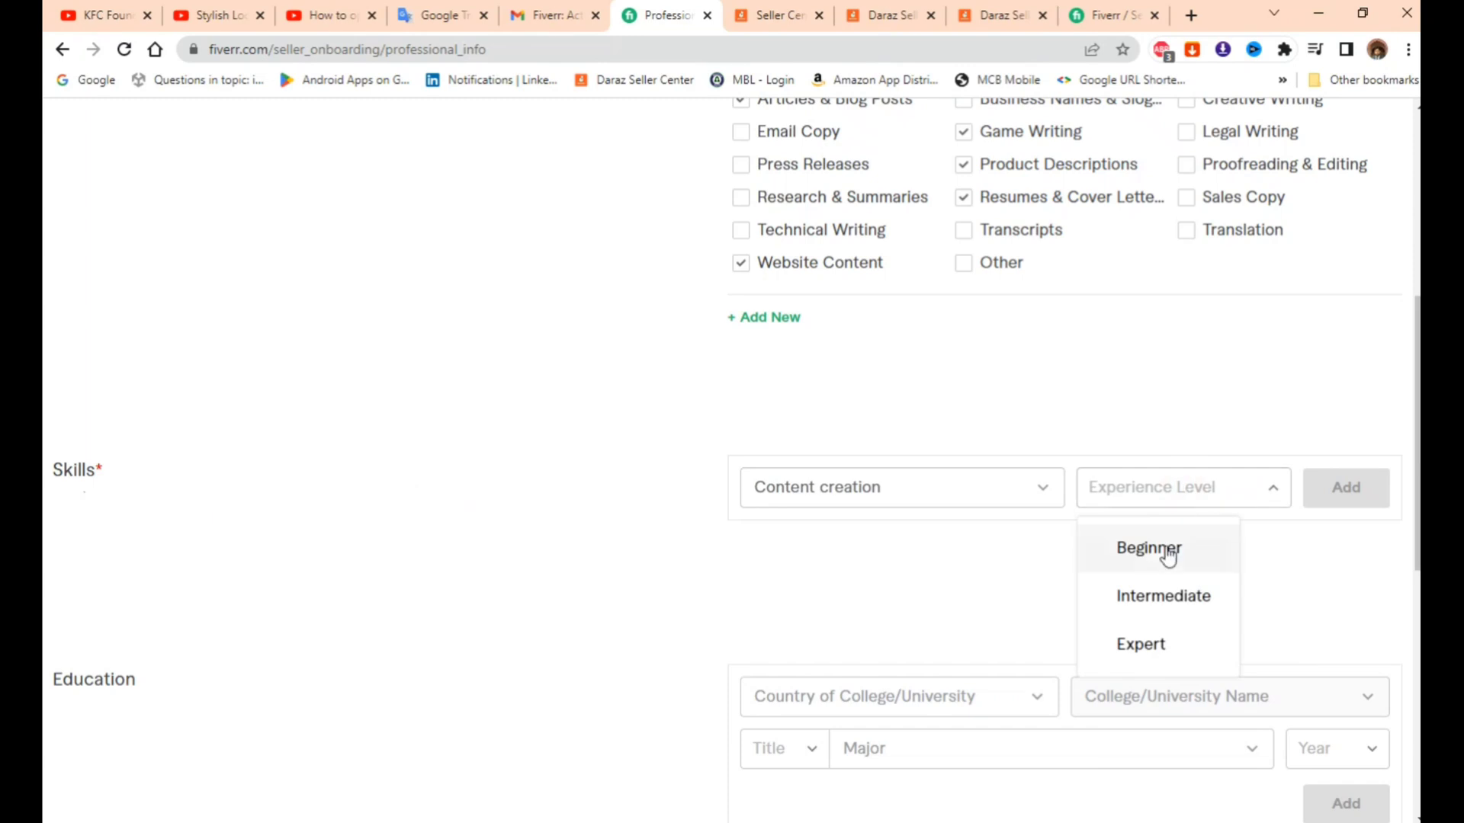
click(1143, 644)
click(1340, 497)
- Set the education college to Virtual University of Pakistan in Pakistan
scroll(904, 575, down, 2)
scroll(681, 501, down, 1)
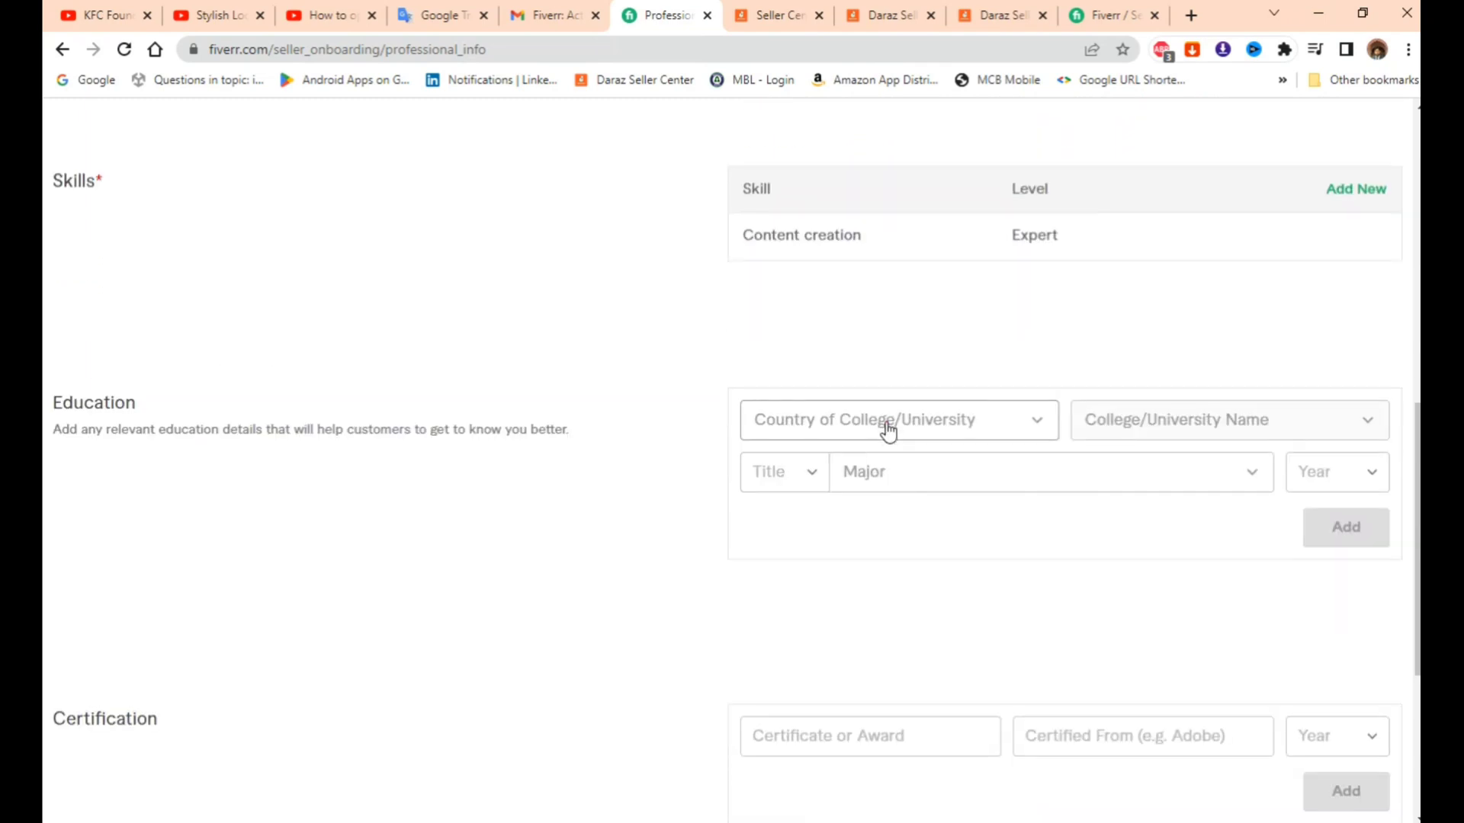
click(887, 429)
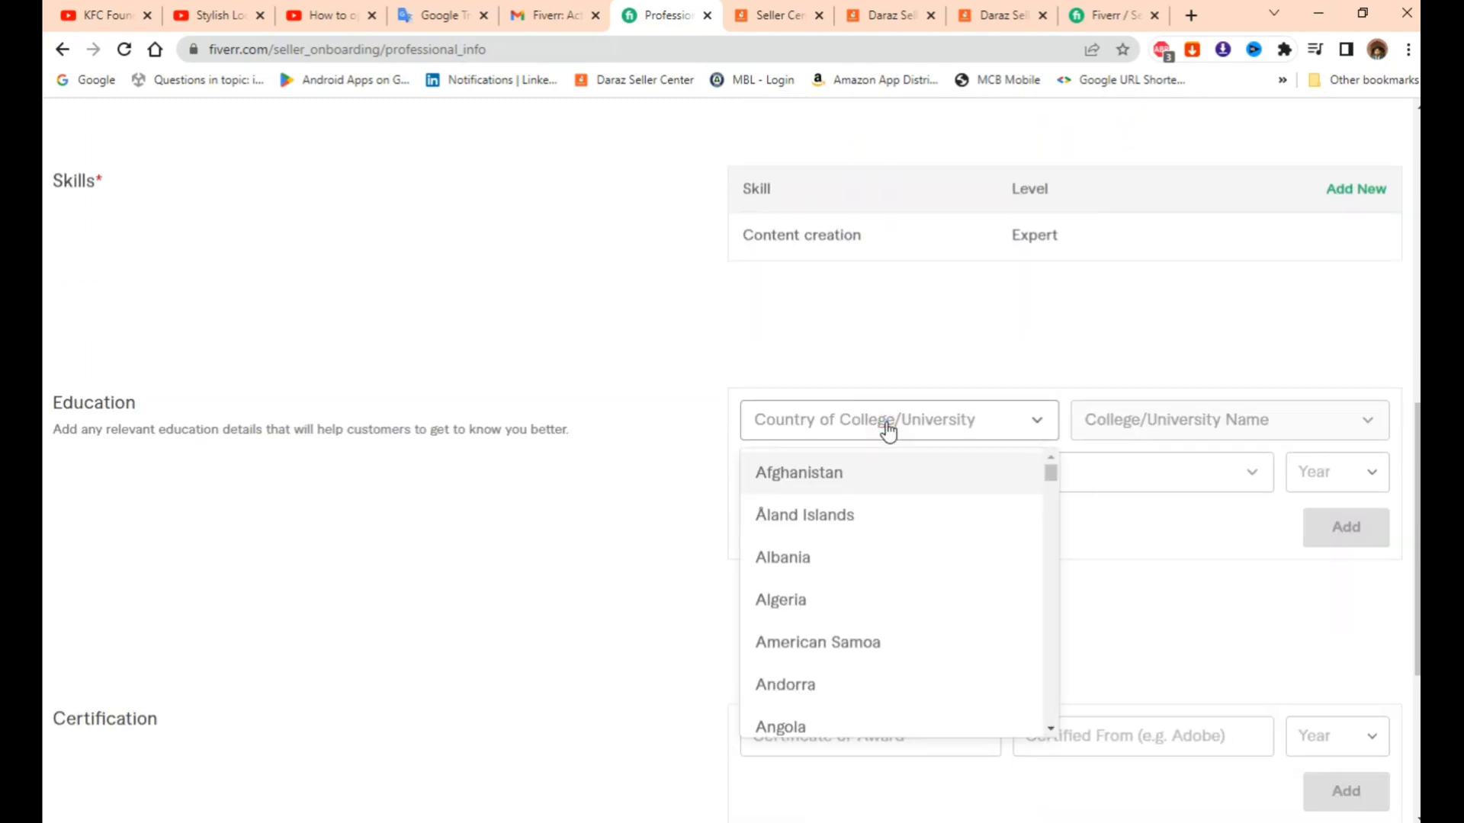
text(Pak)
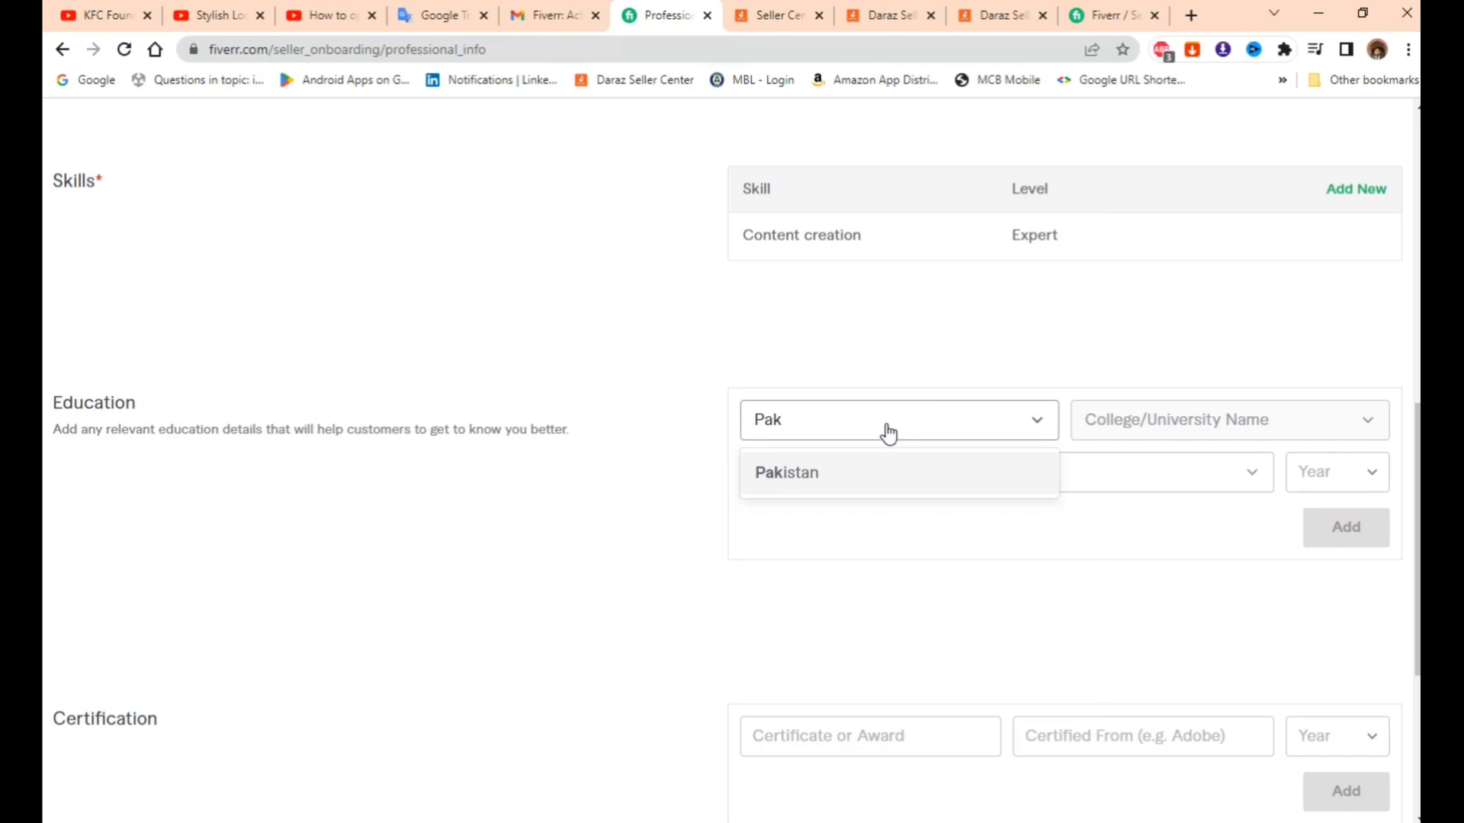
click(879, 474)
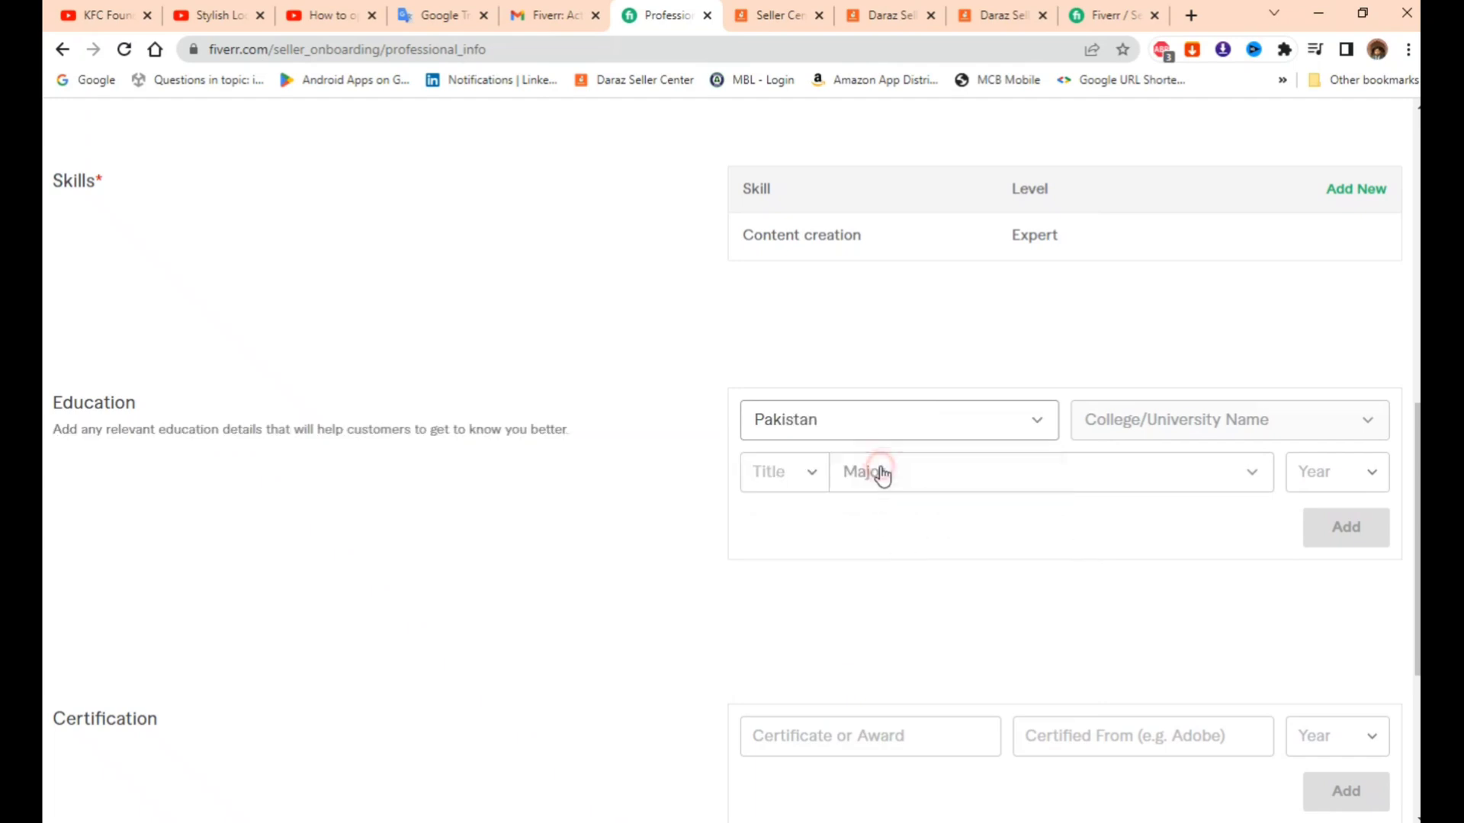
click(1227, 429)
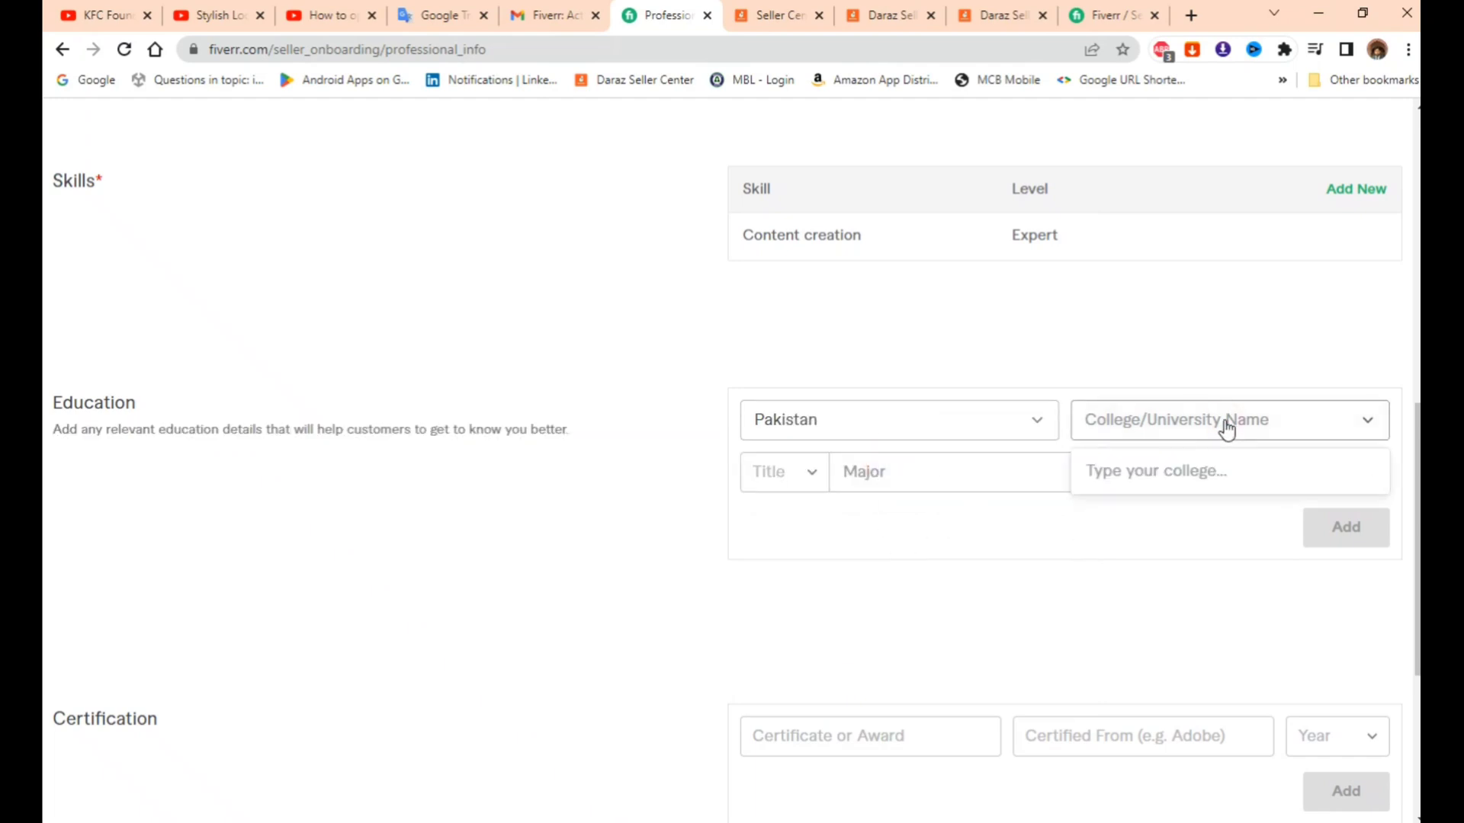
text(Vir)
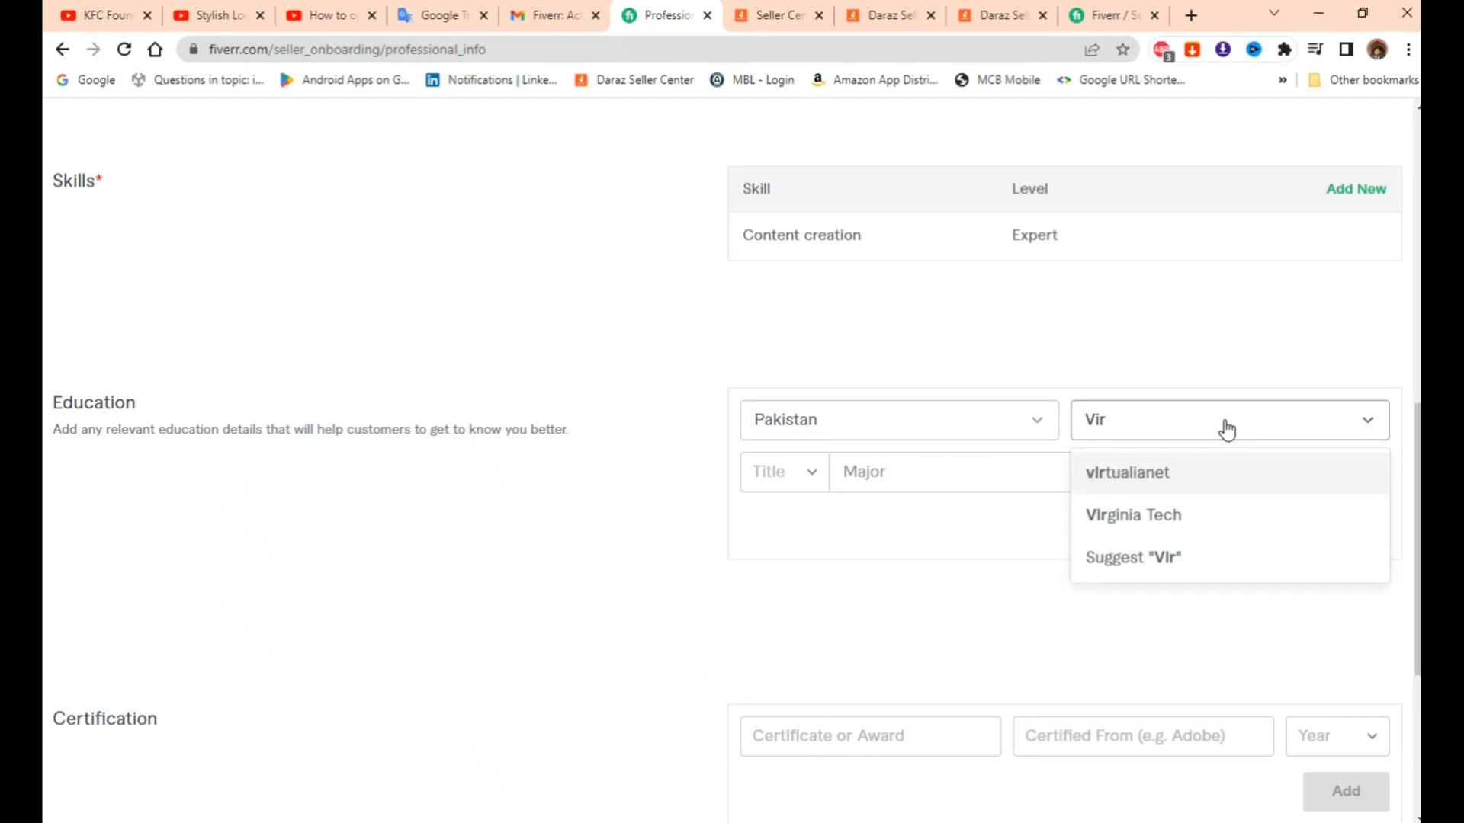
text(tual University of Pakistan)
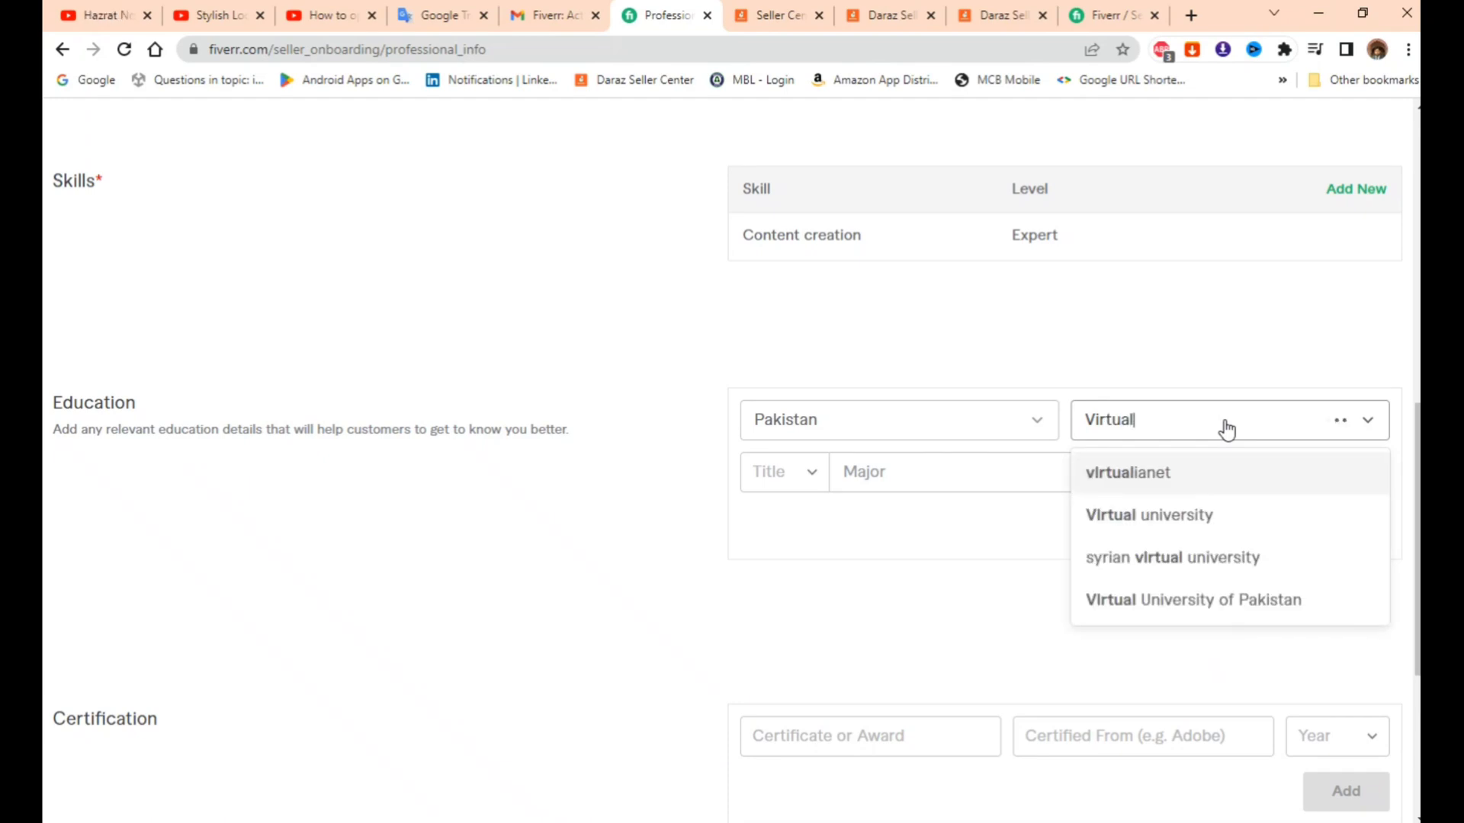
click(1229, 600)
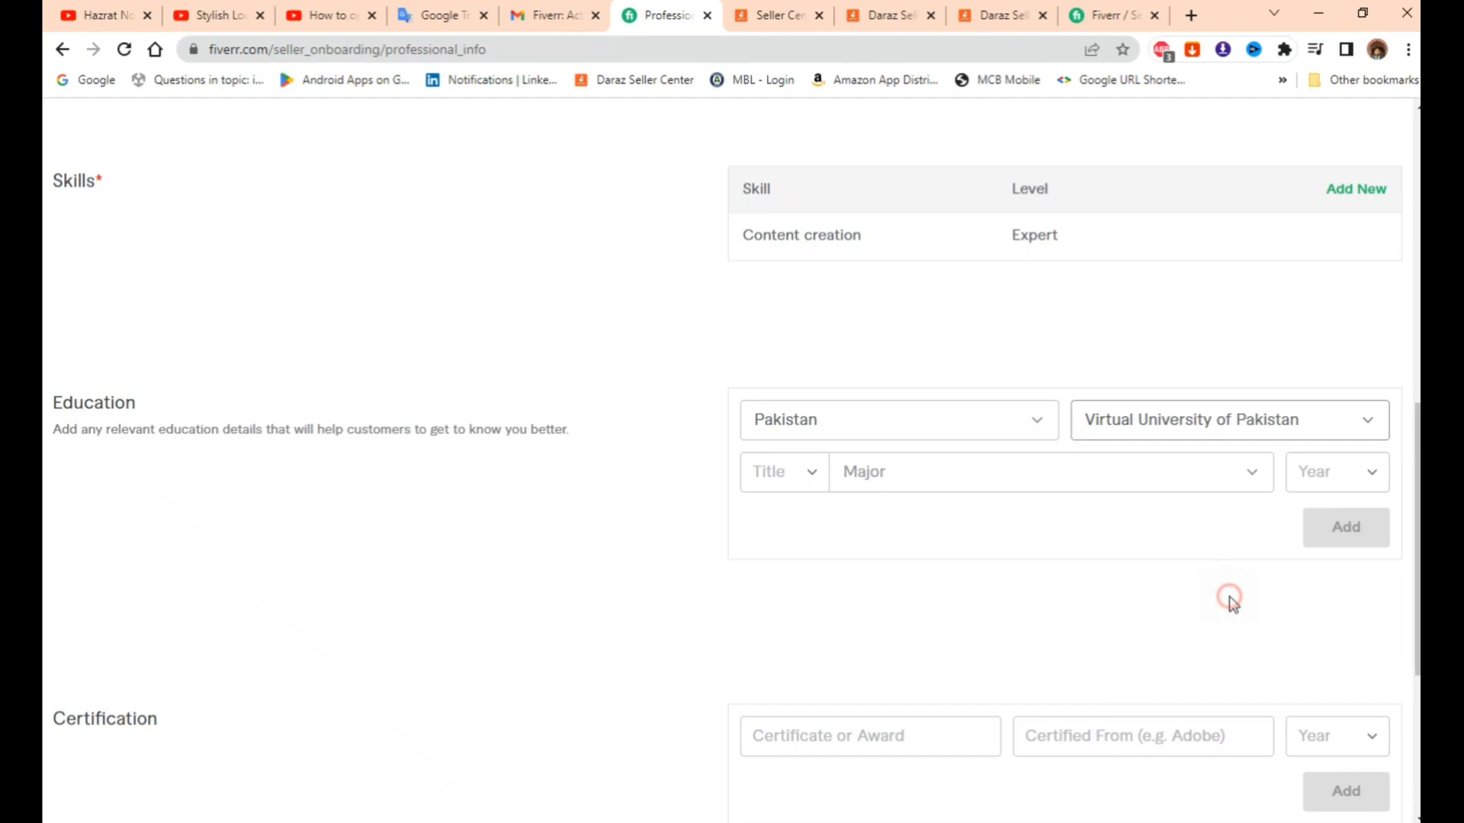
- Add an M.A. in master in computer science, graduated 2016, to Education
click(770, 472)
click(813, 677)
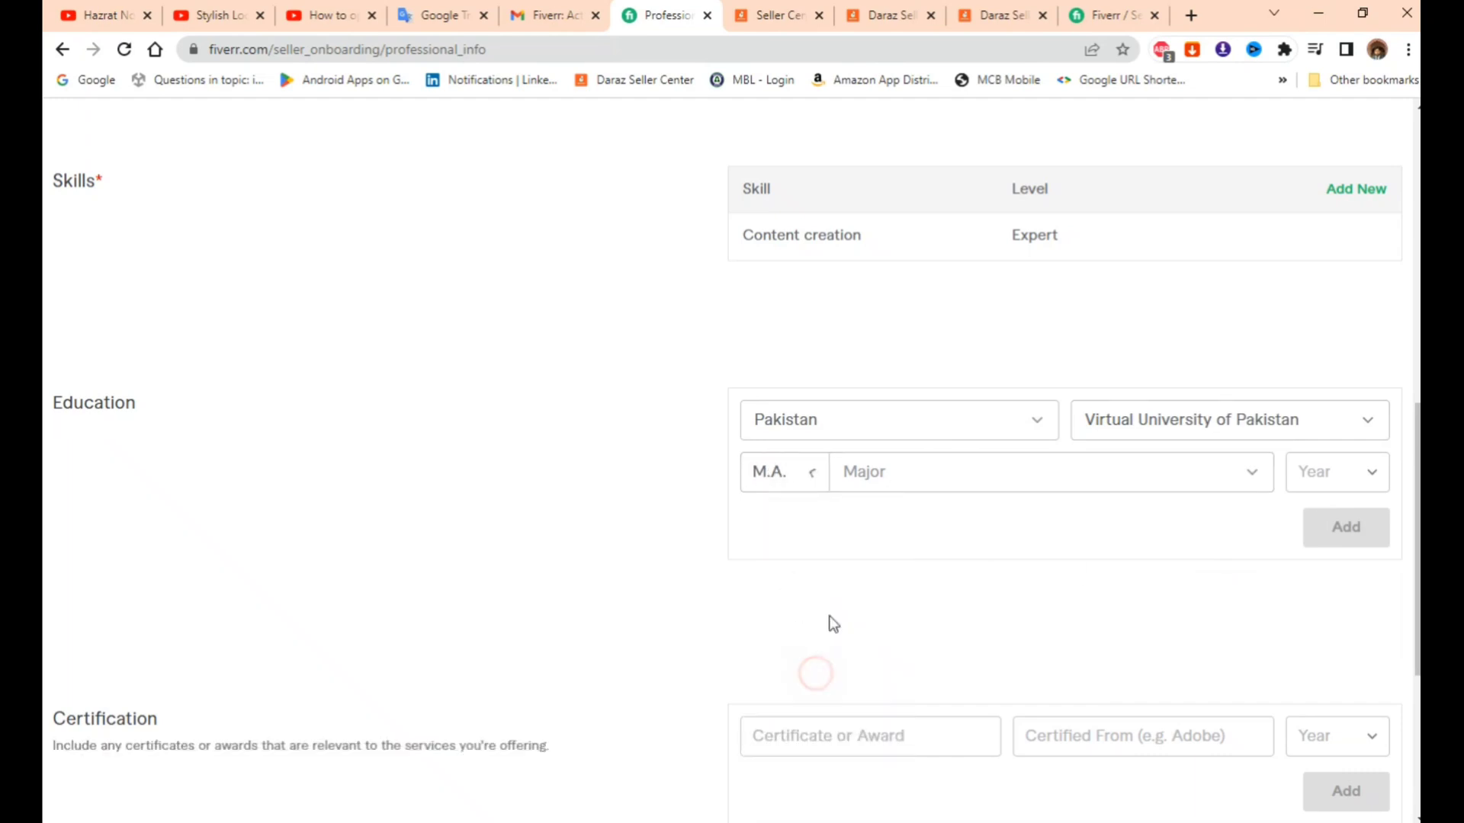
click(915, 482)
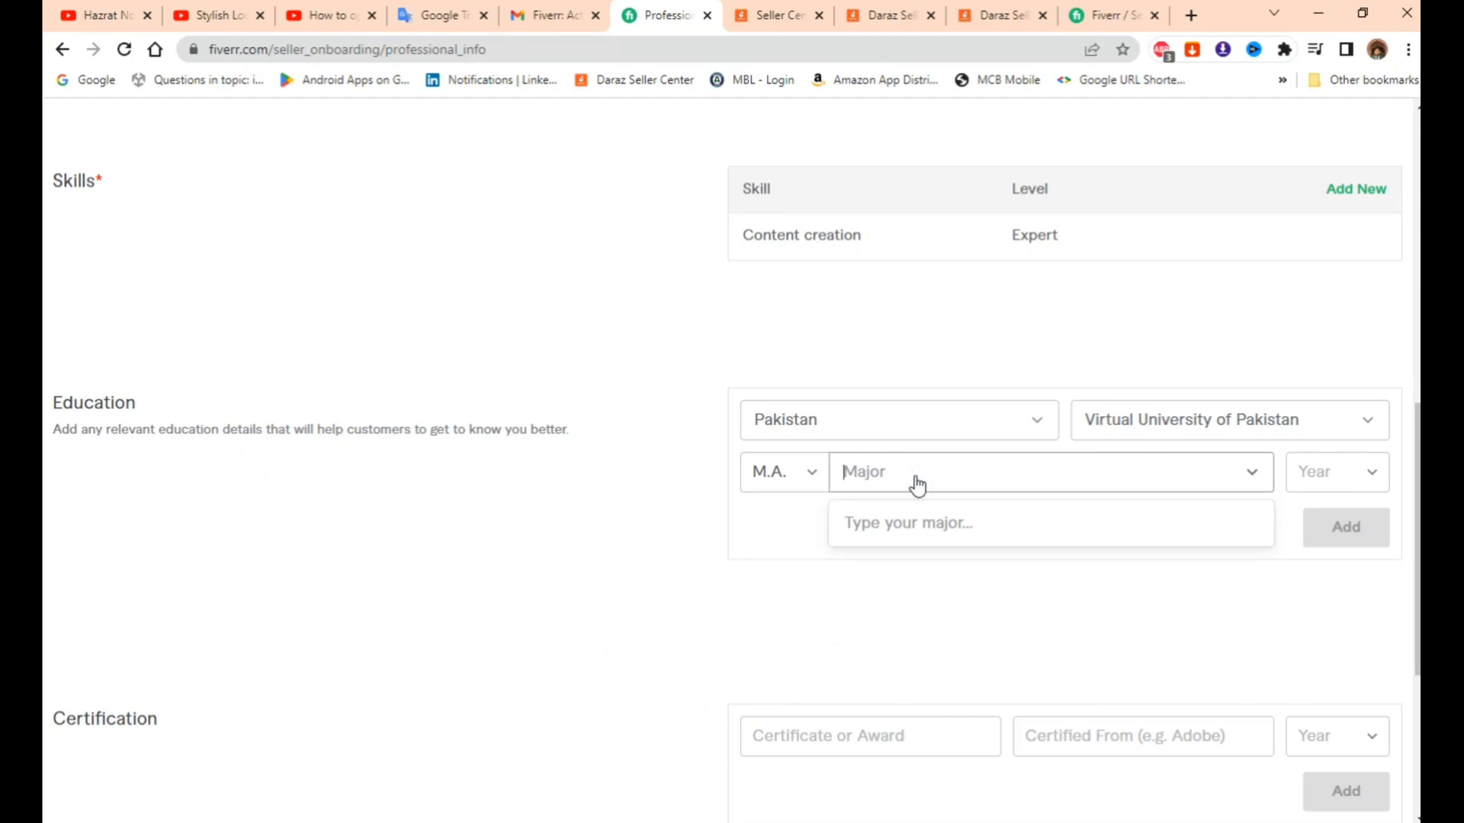
text(M)
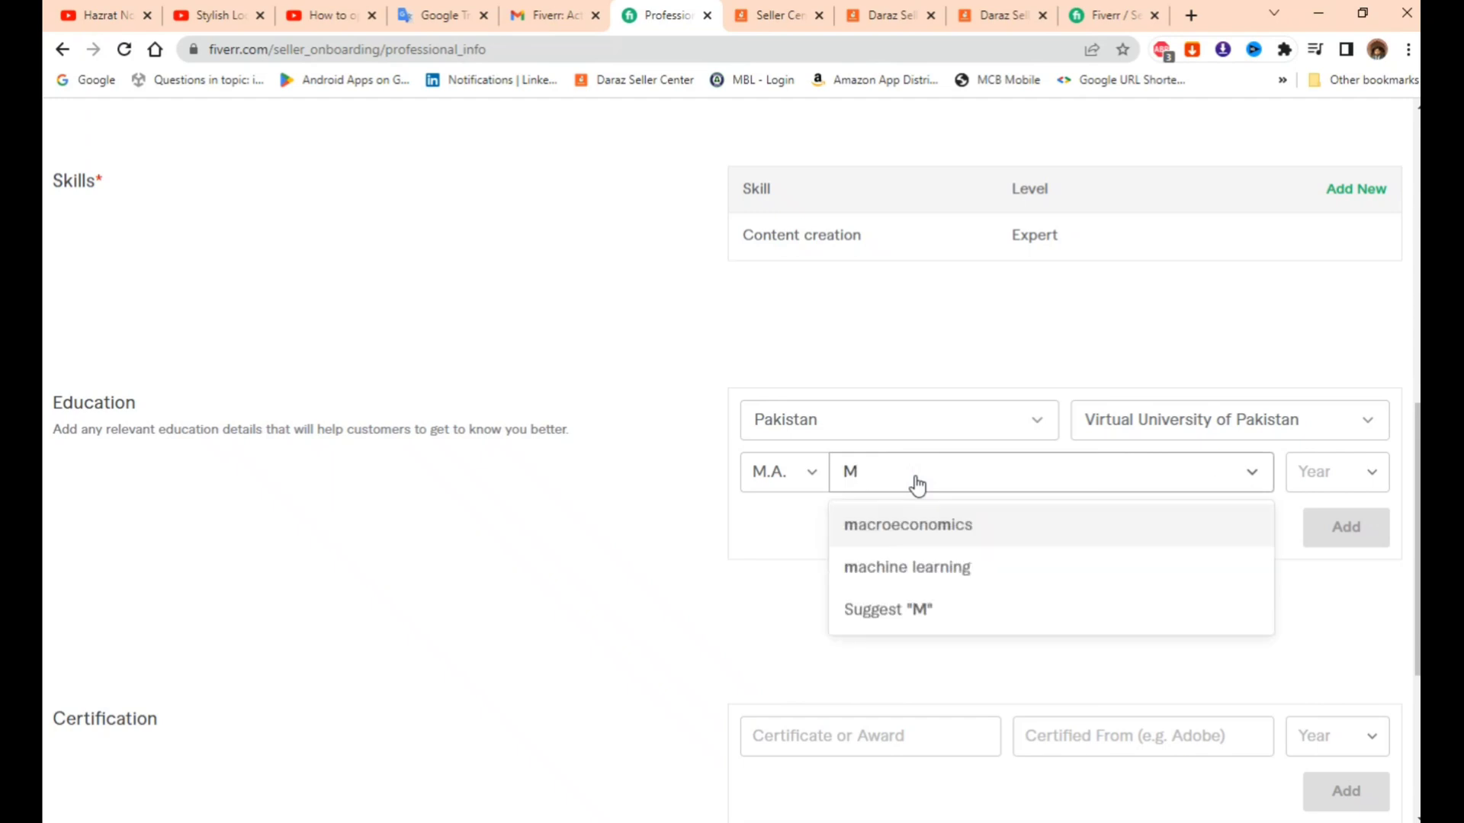
key(BackSpace)
text(Master in Comp)
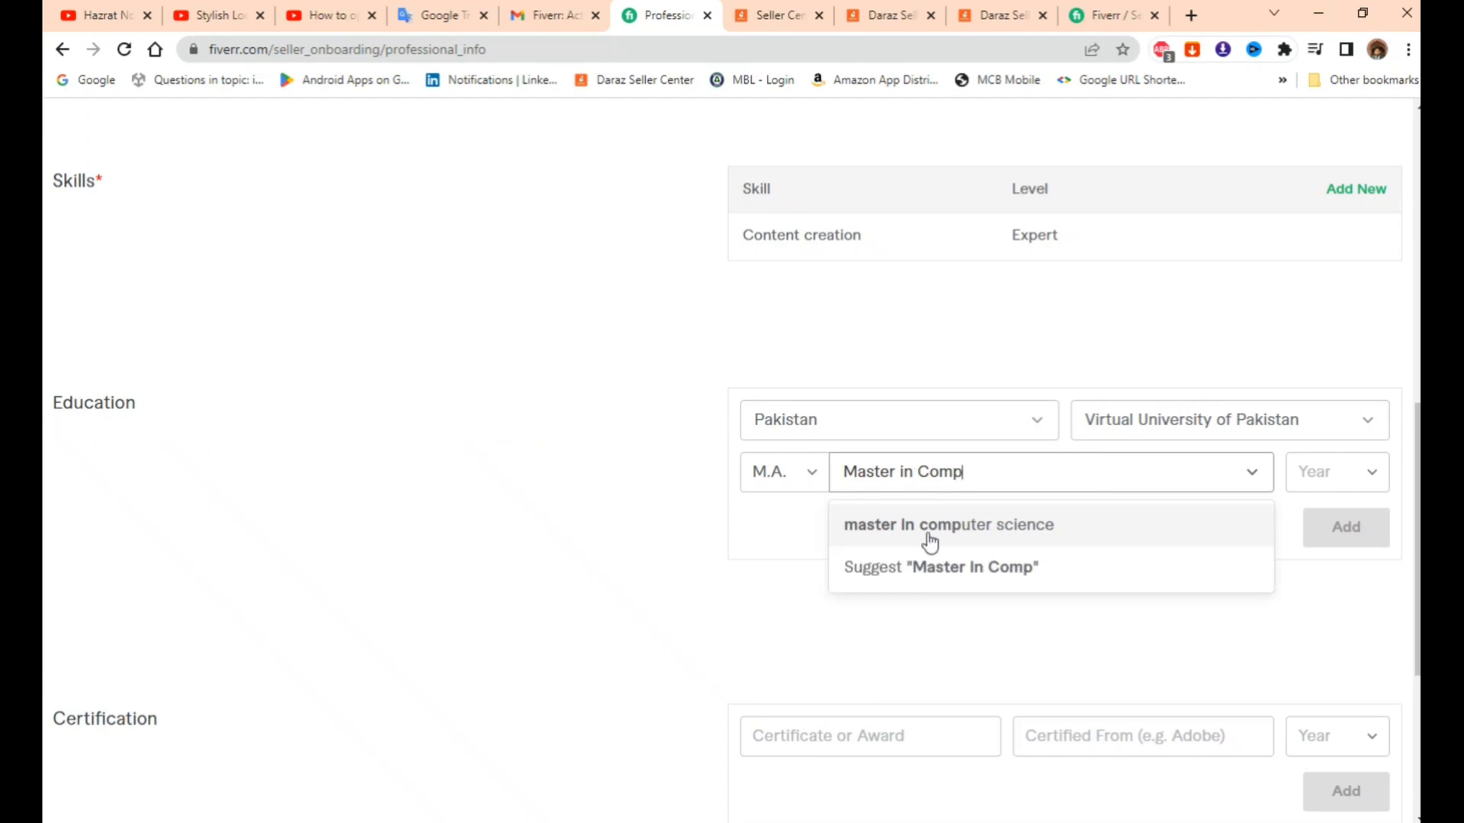
click(938, 535)
click(1346, 471)
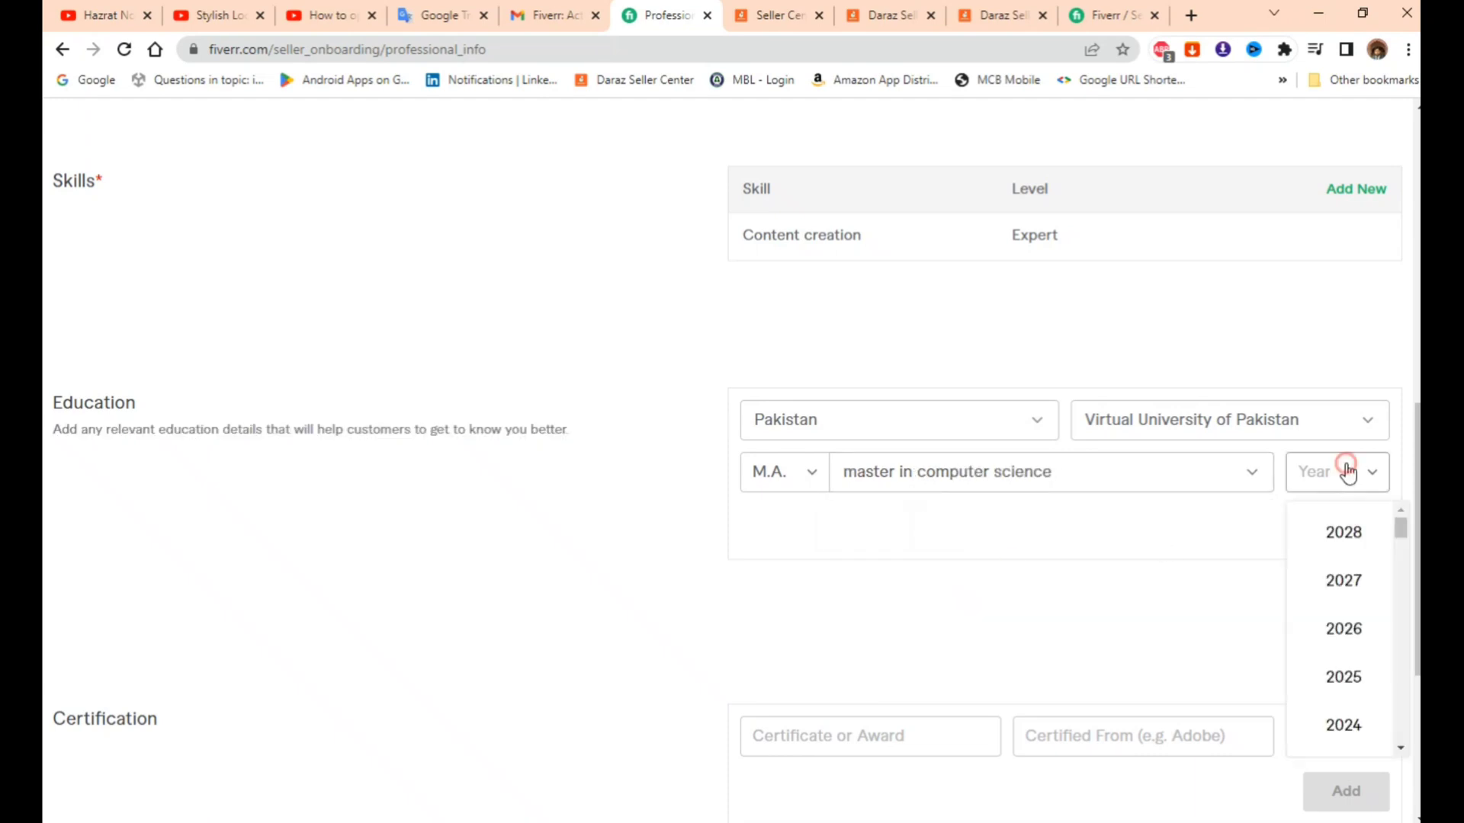
scroll(1356, 640, down, 4)
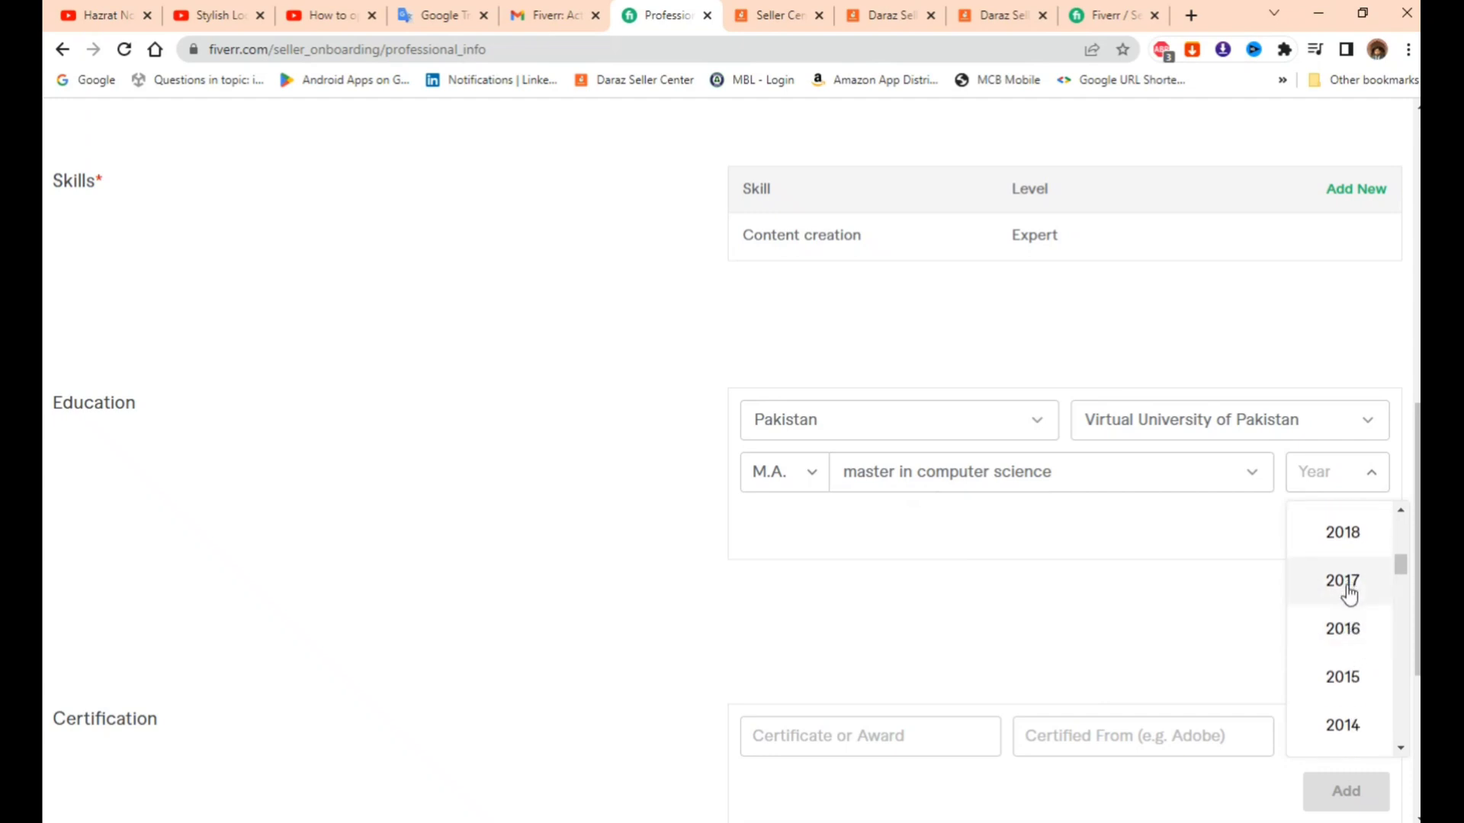
click(1351, 639)
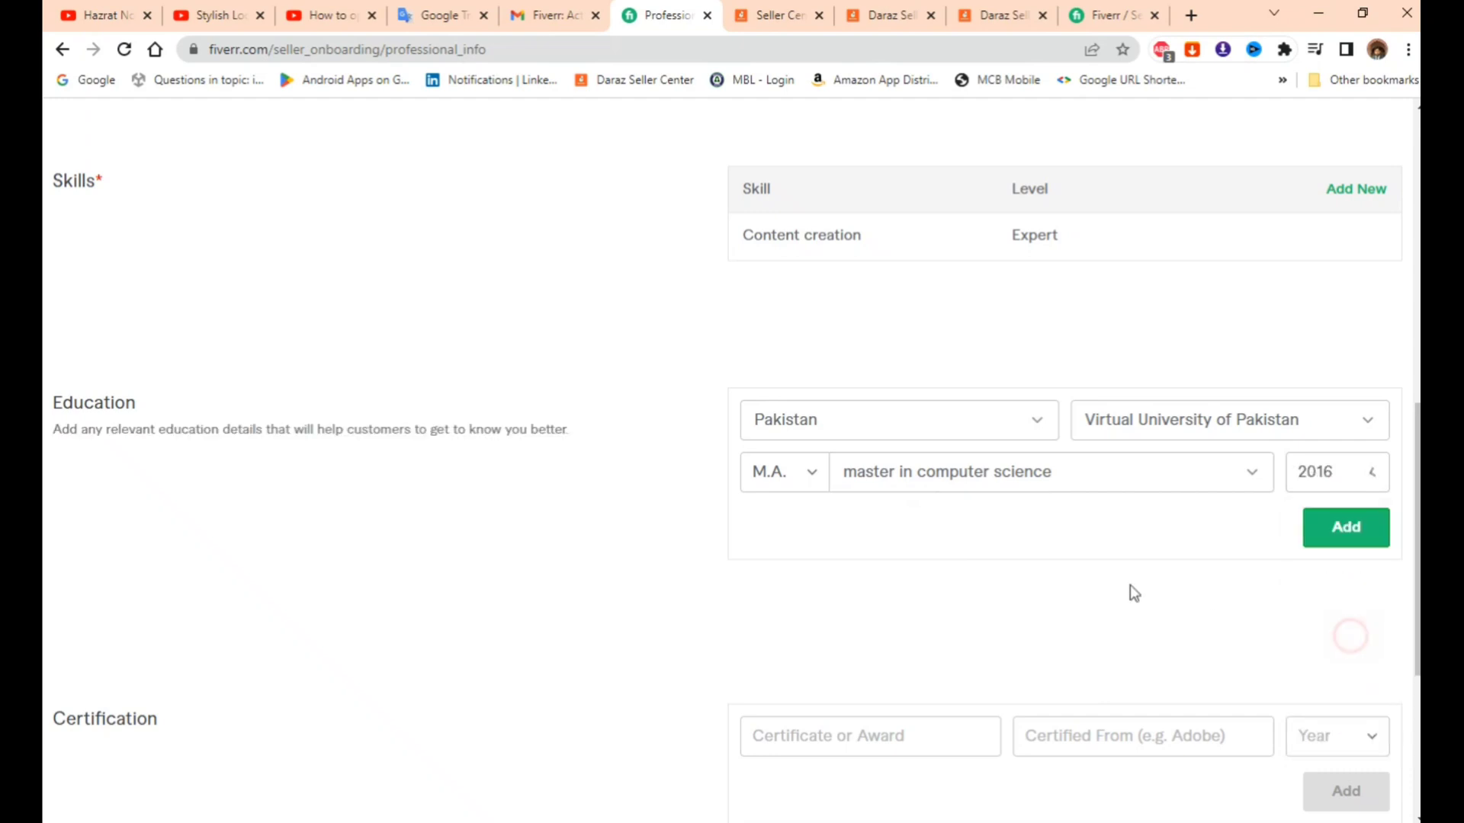
click(1348, 536)
scroll(991, 587, down, 2)
click(827, 451)
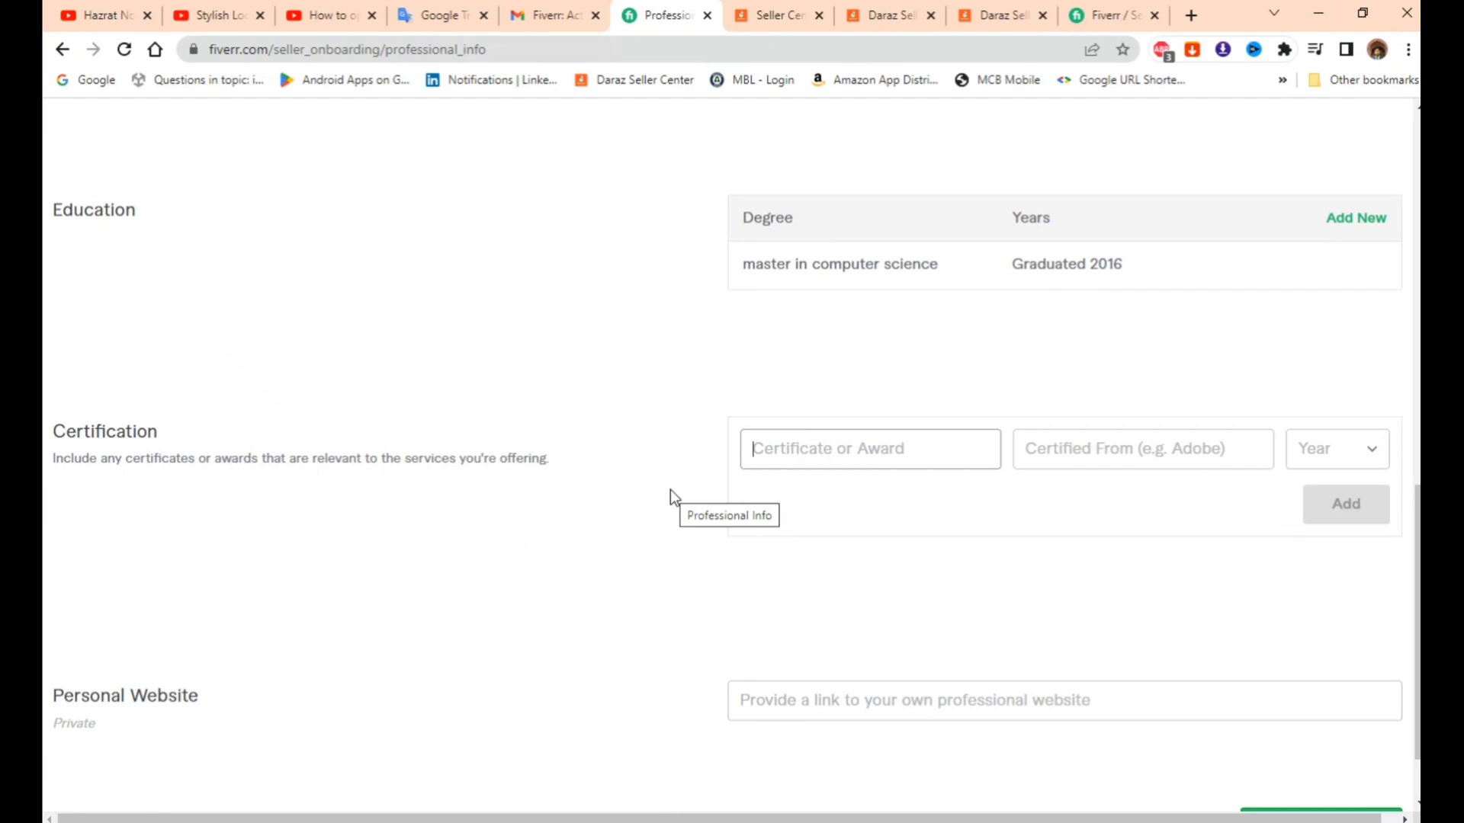
- Enter 'Master in Computer Science' as the certificate and 'Punjab Borad' as issuer
text(M)
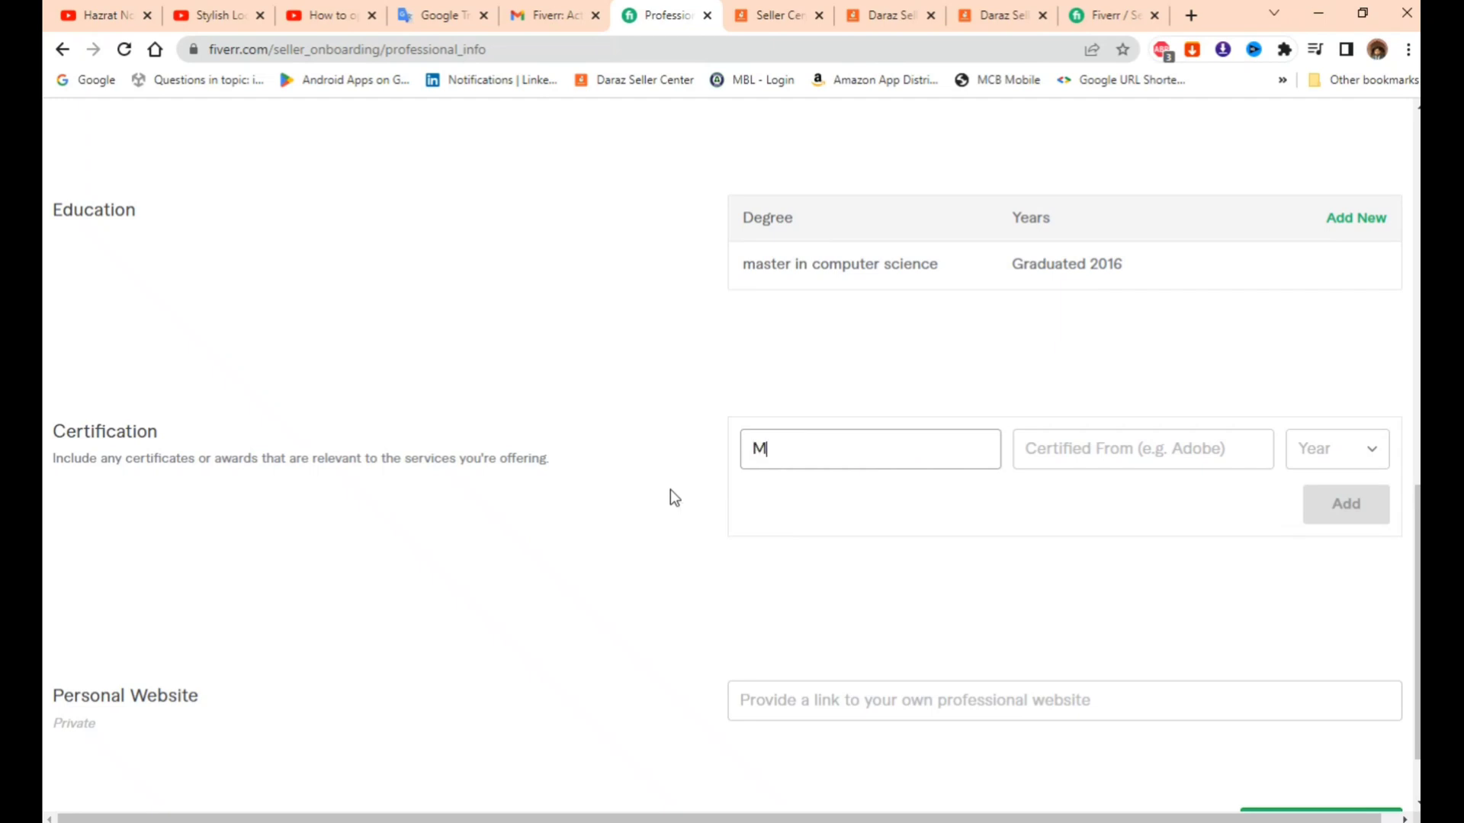
text(aster in Computer Sci)
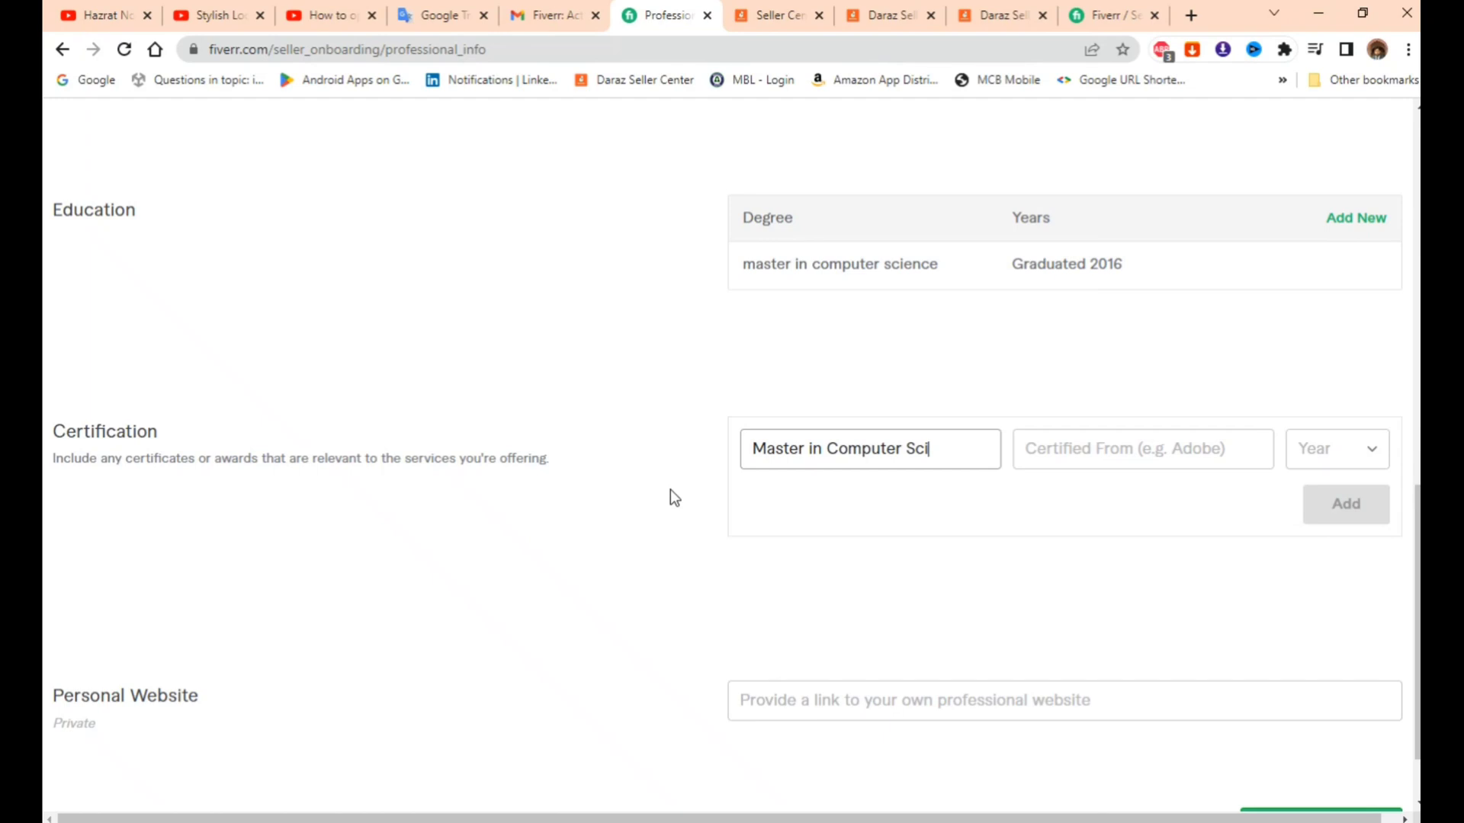
text(ence)
key(Tab)
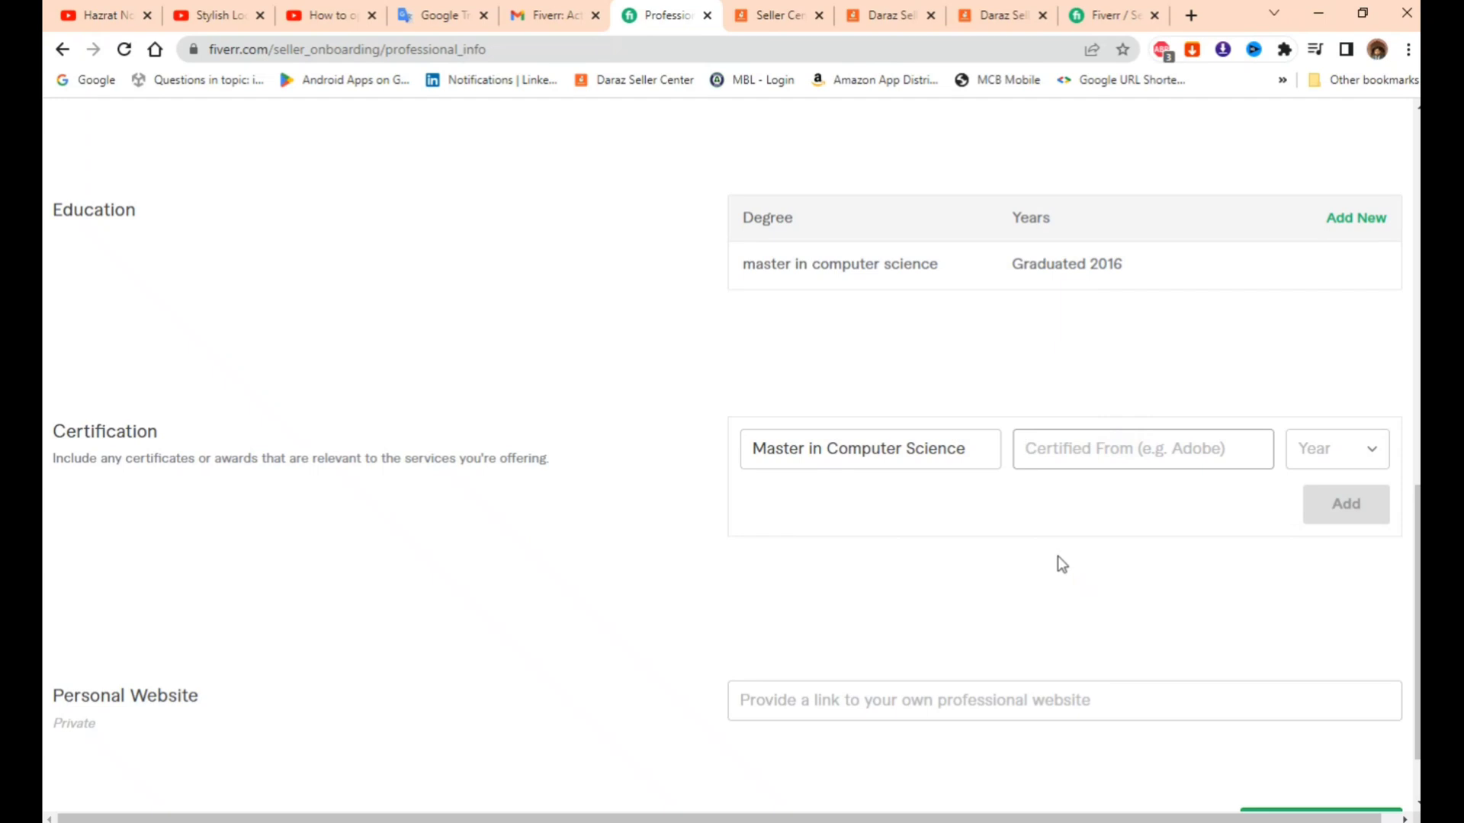
text(Punjab Borad)
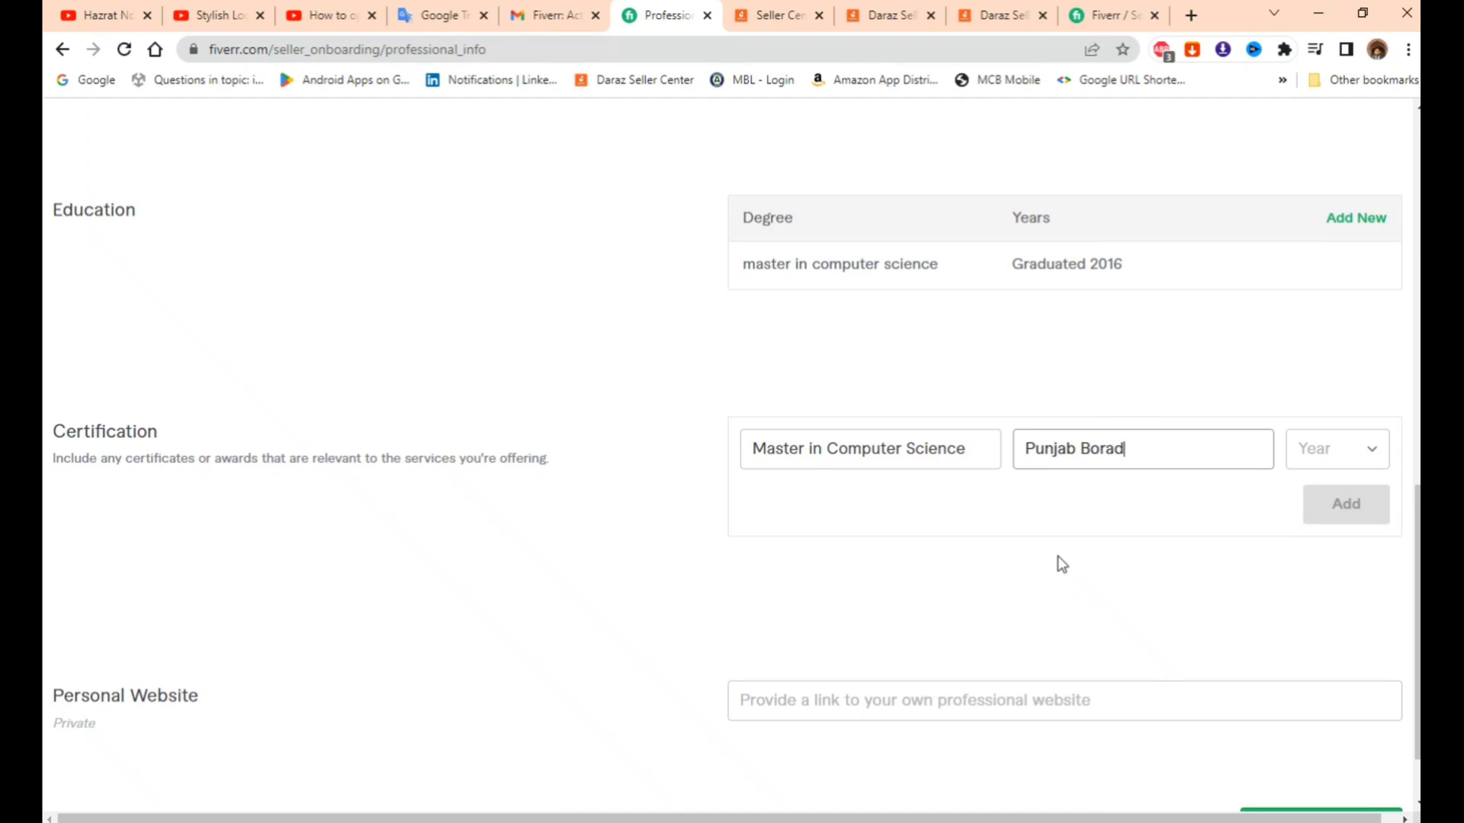
- Set the certification year to 2016 and add the certificate entry
click(1350, 459)
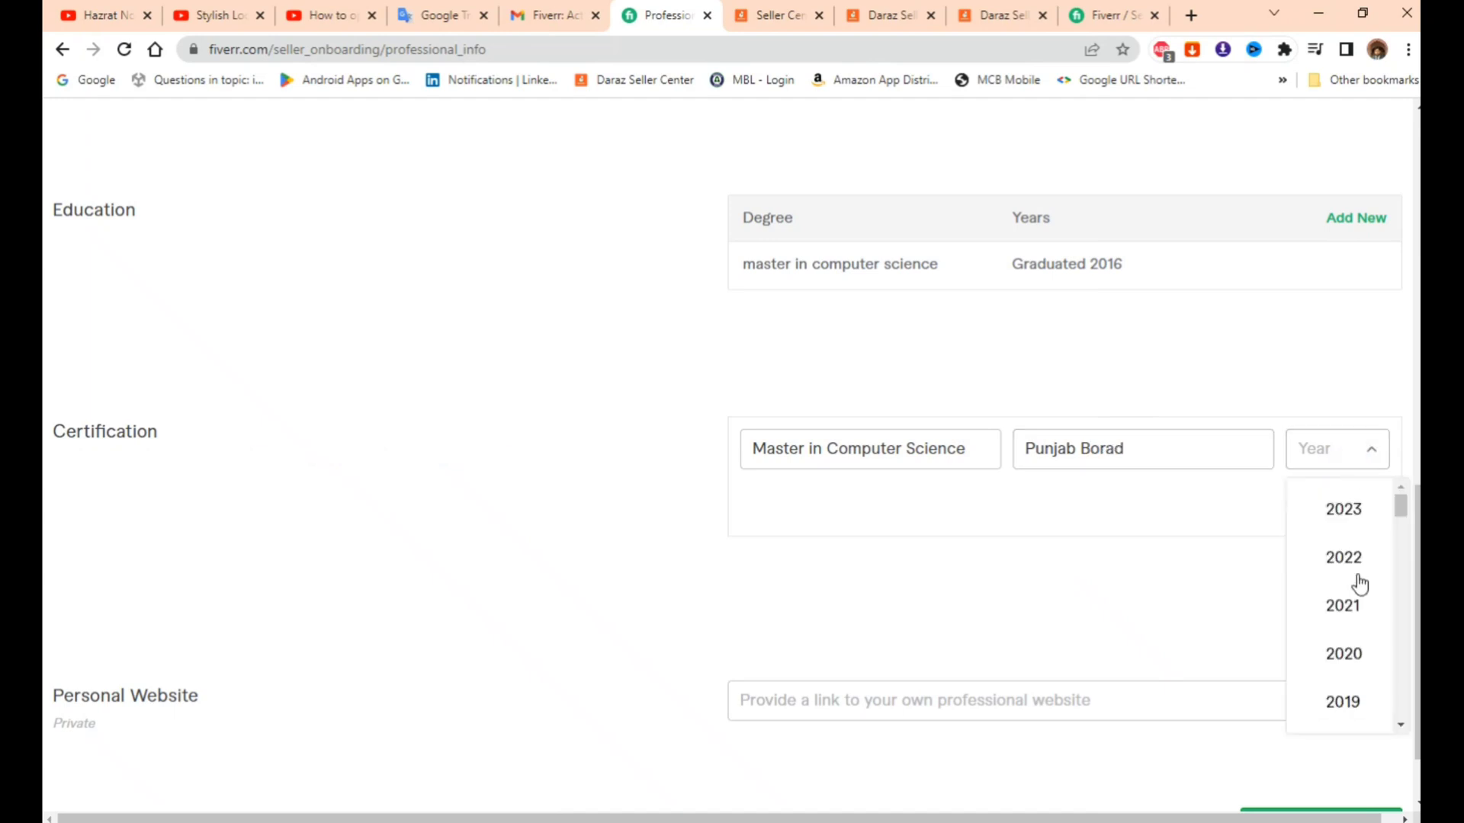
scroll(1357, 606, down, 2)
click(1351, 657)
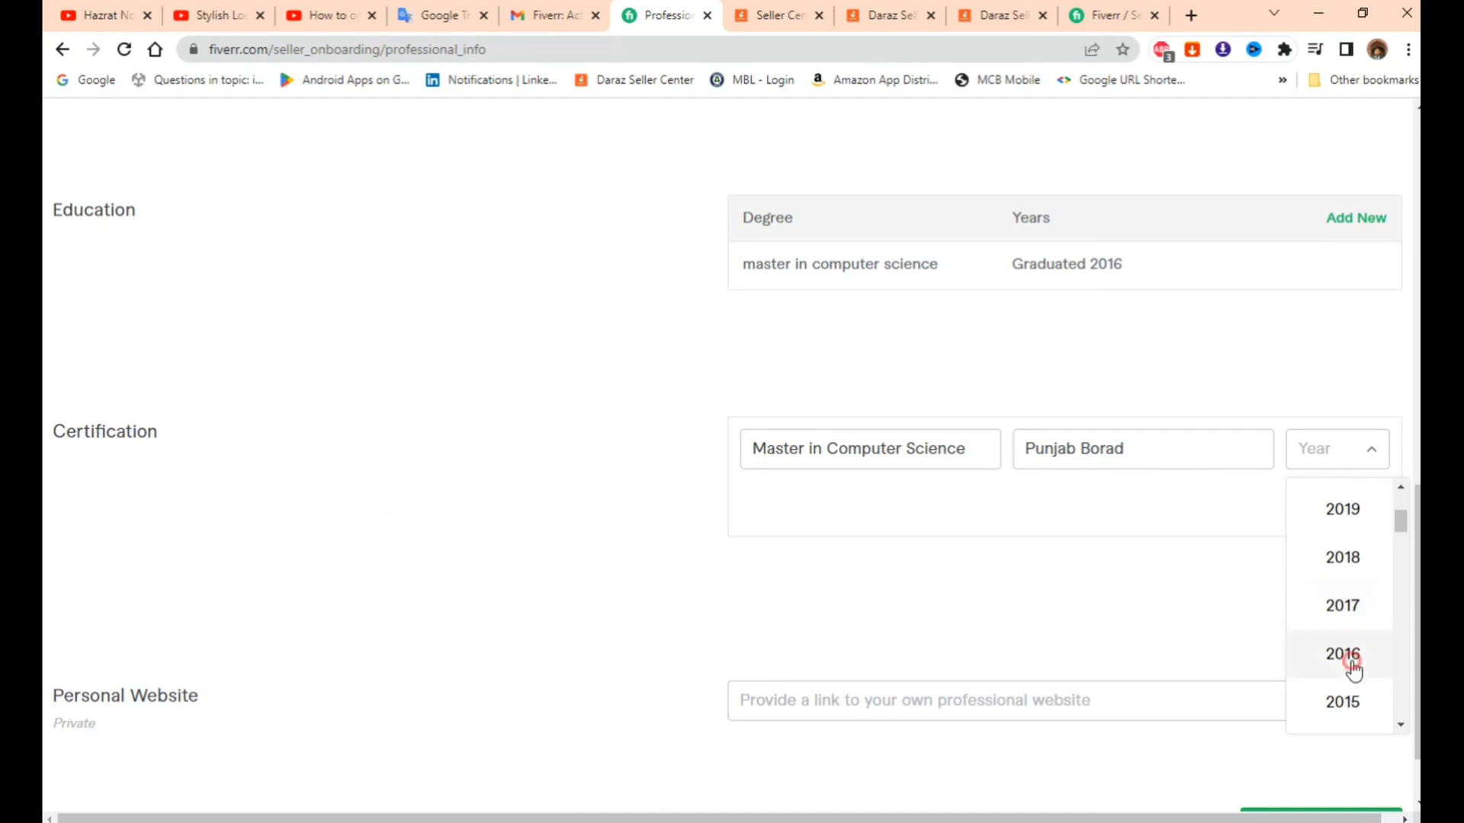
click(1357, 510)
scroll(984, 538, down, 1)
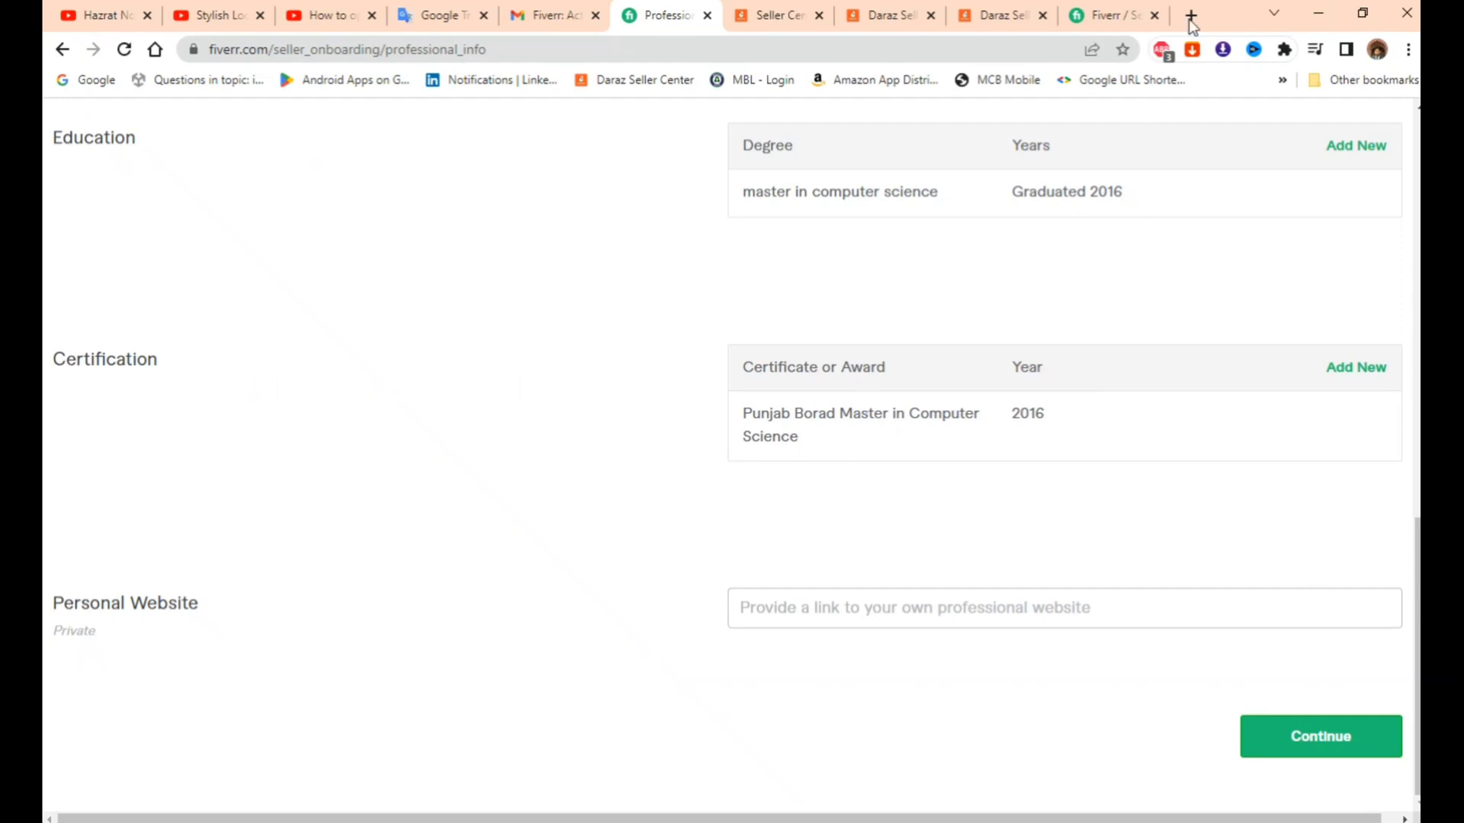
key(ctrl+t)
- Copy the islamicguideoflife.blogspot.com address into Personal Website and continue to Linked Accounts
text(i)
key(Return)
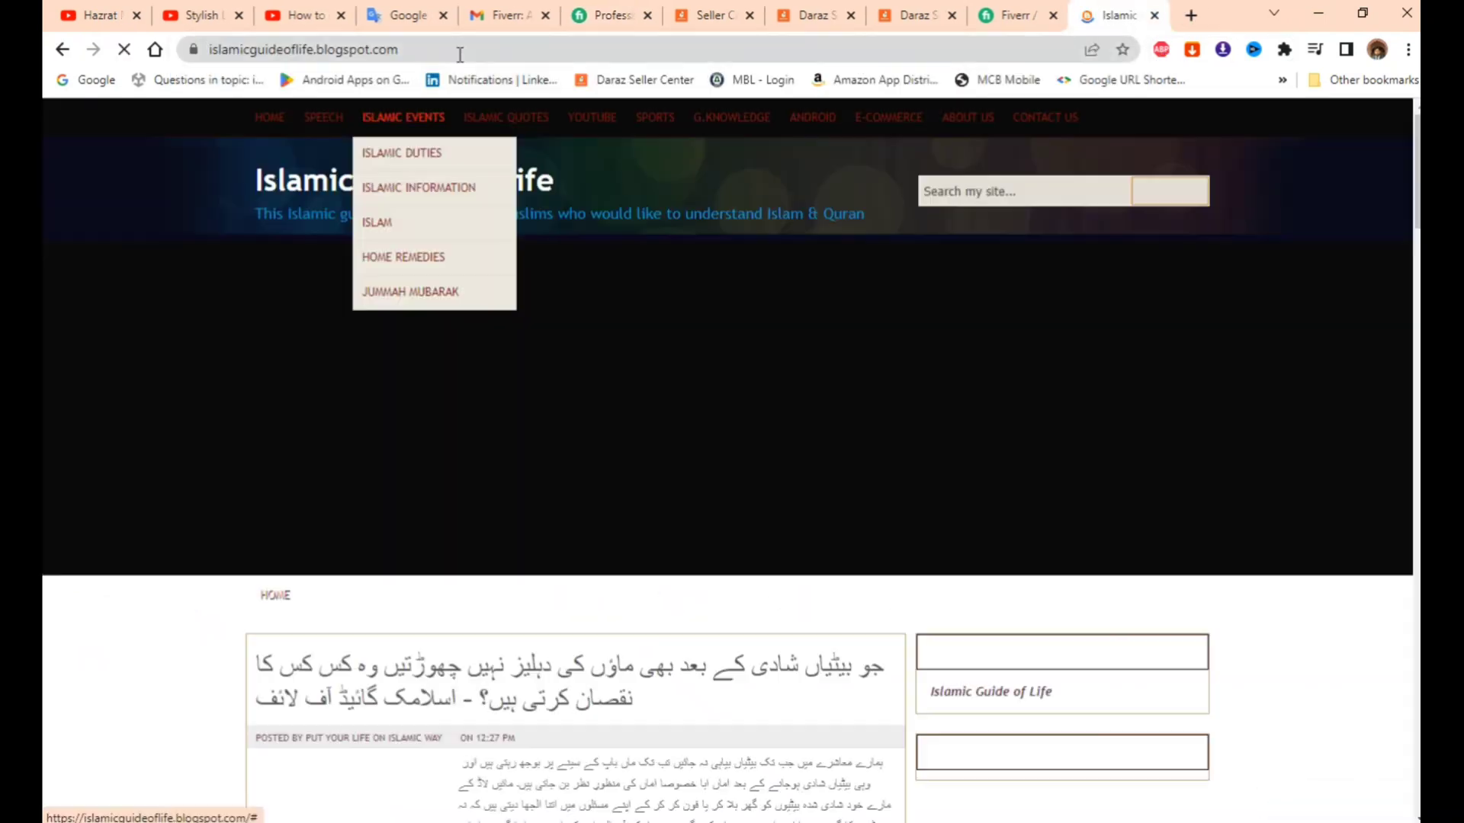
click(460, 50)
key(ctrl+c)
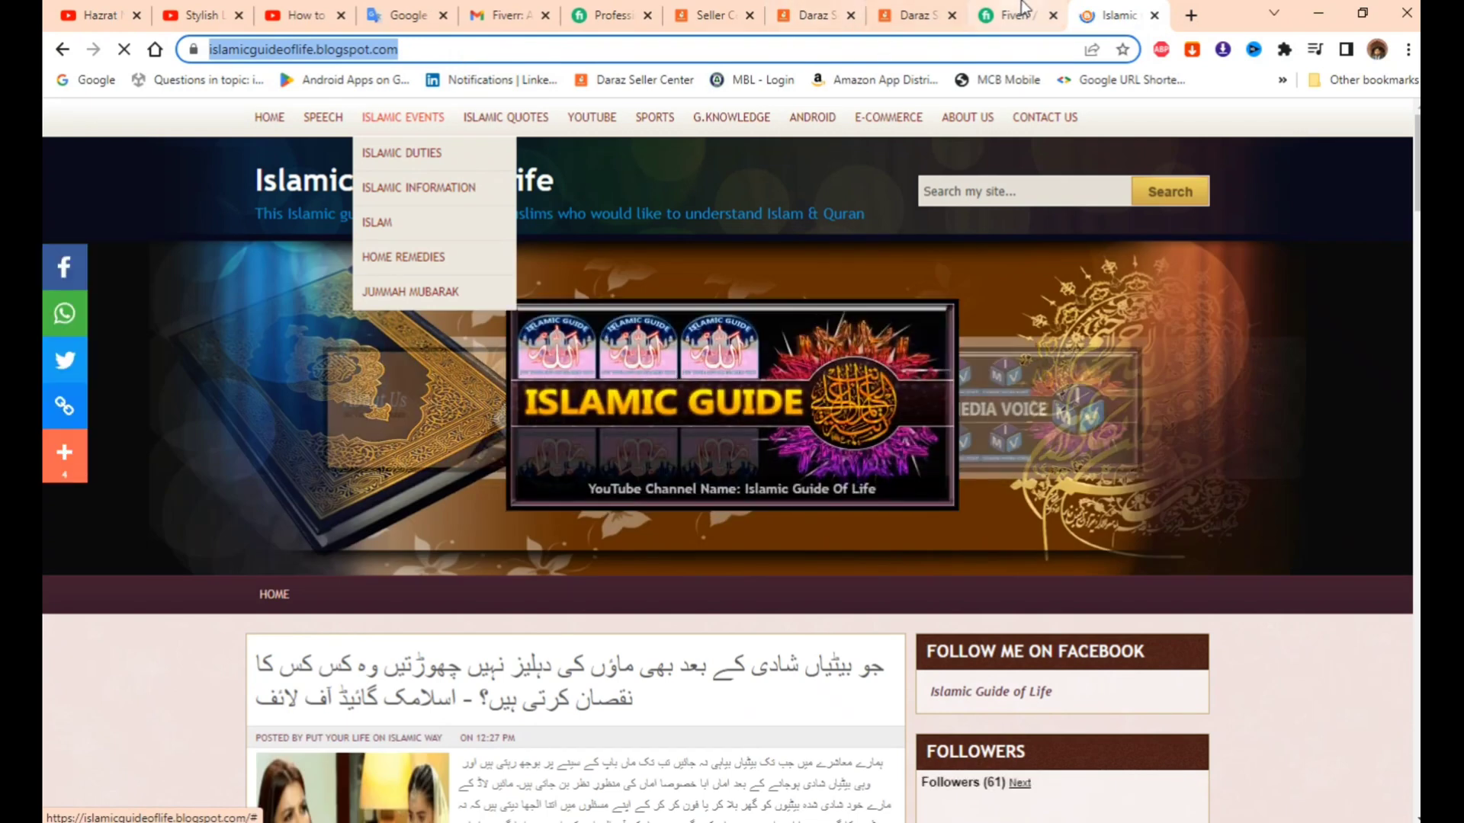
key(ctrl+shift+Tab)
click(613, 15)
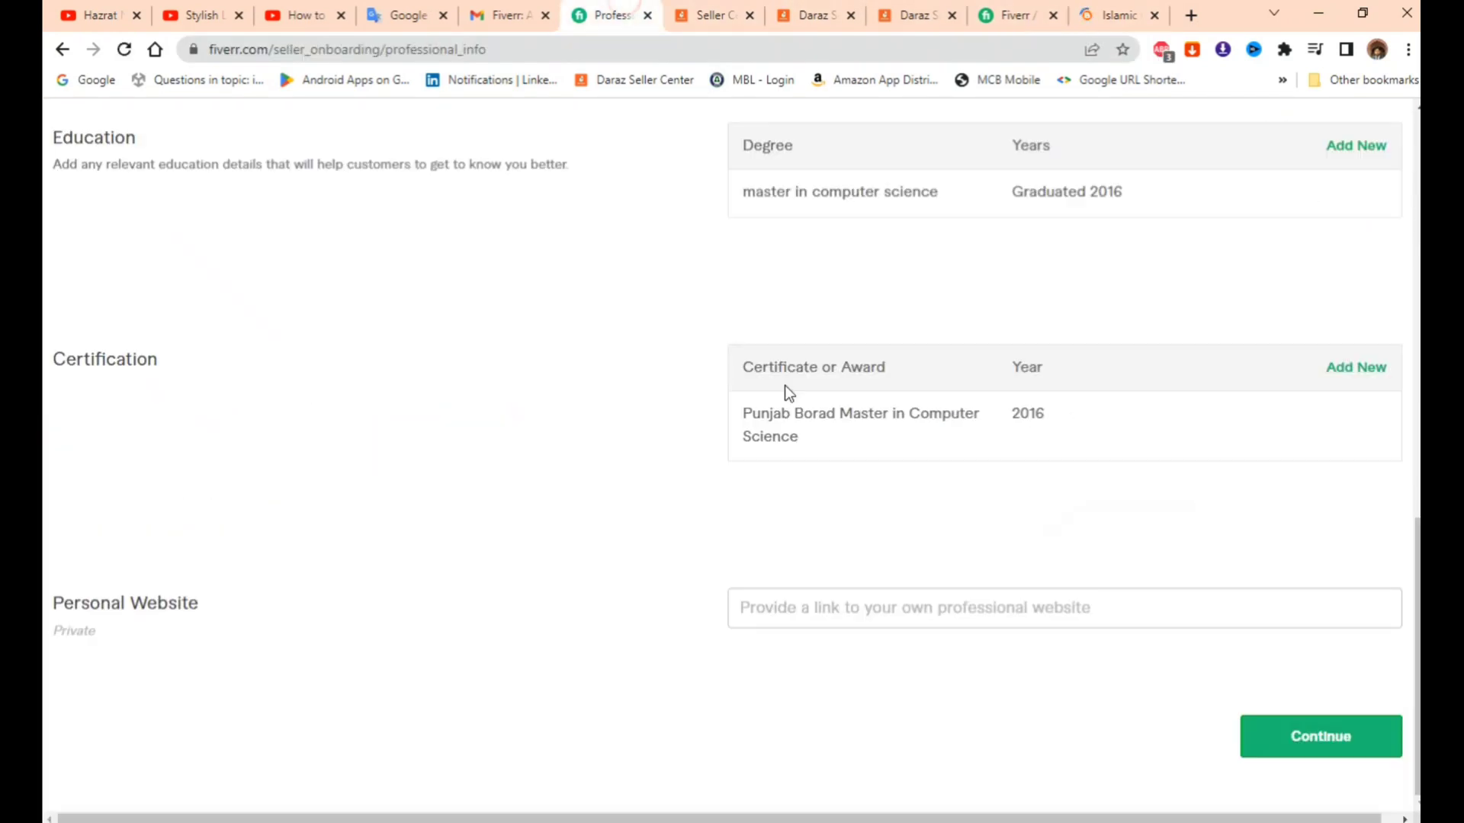
click(858, 603)
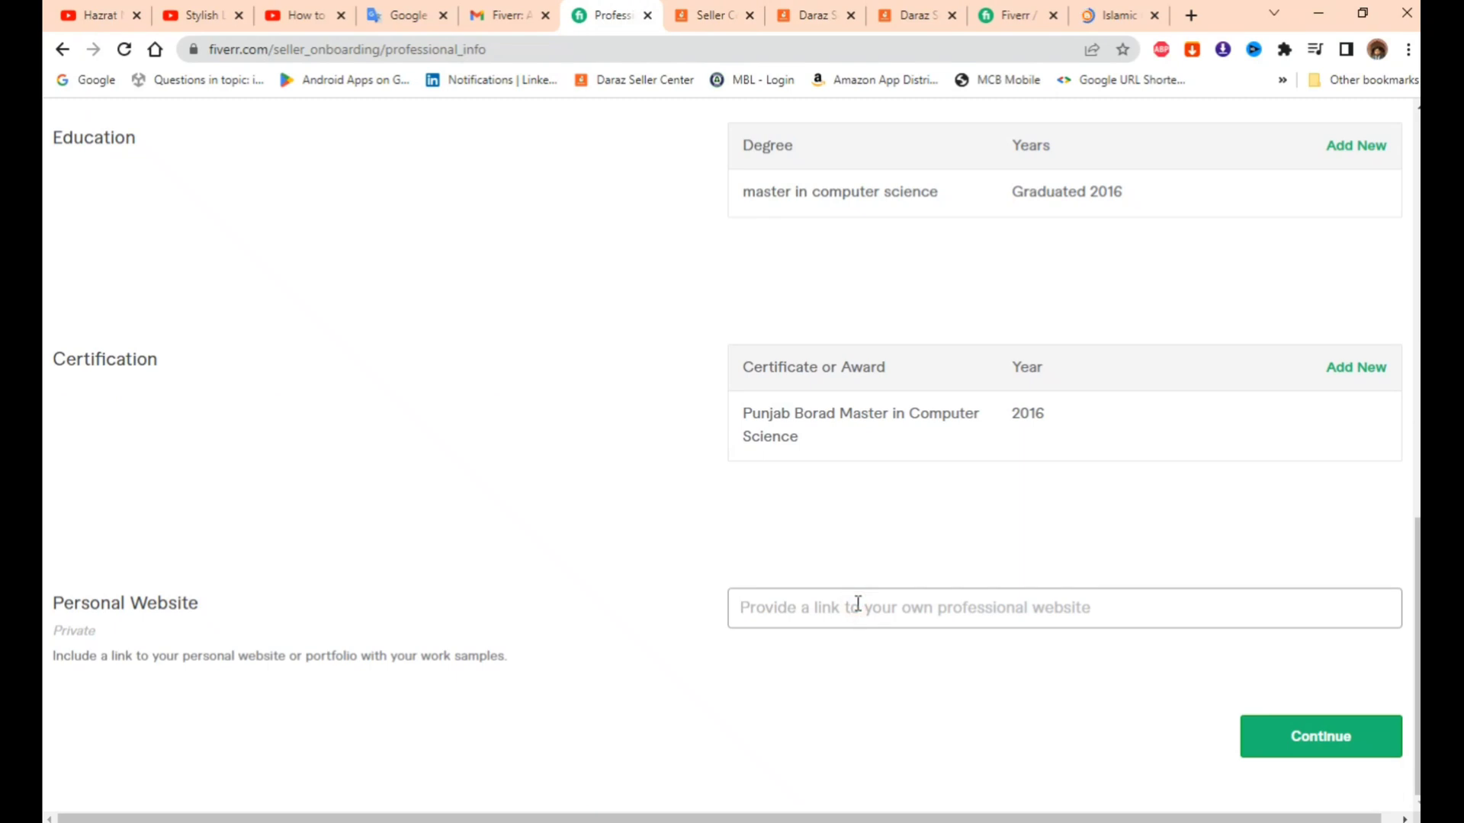
key(ctrl+v)
click(1257, 753)
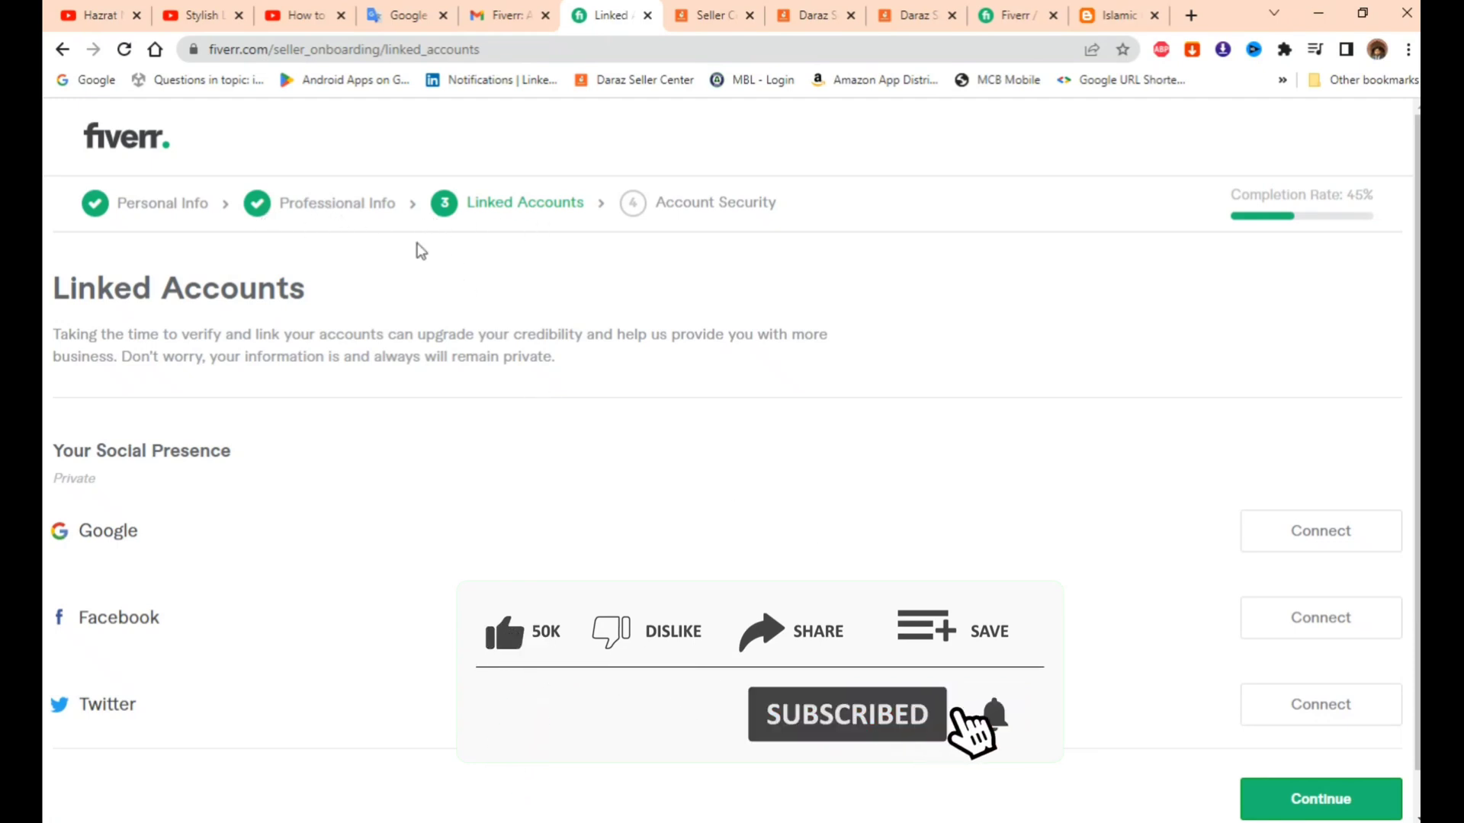
- Connect and approve the Facebook and Google accounts
scroll(709, 427, down, 1)
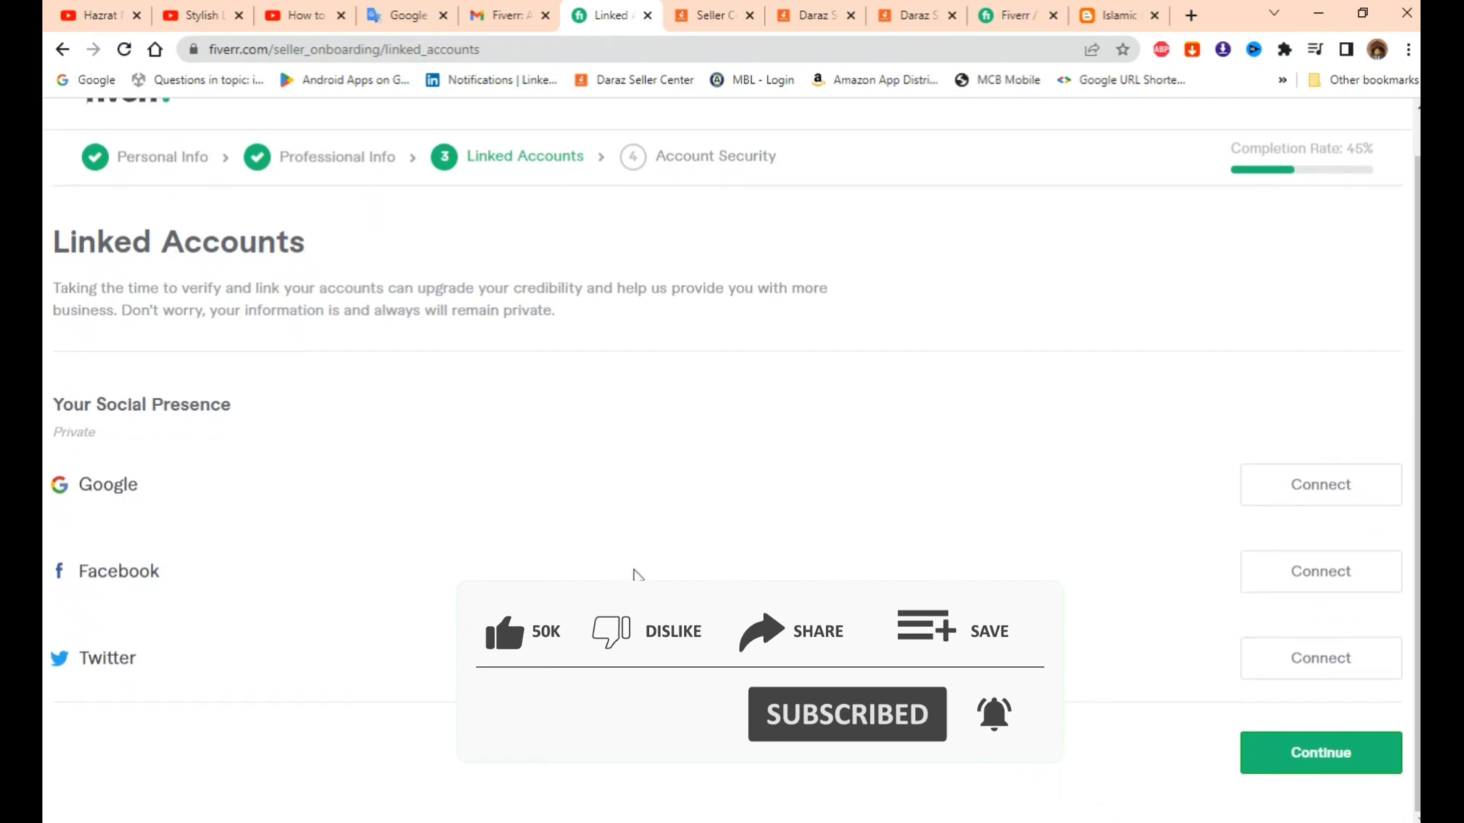
click(1305, 580)
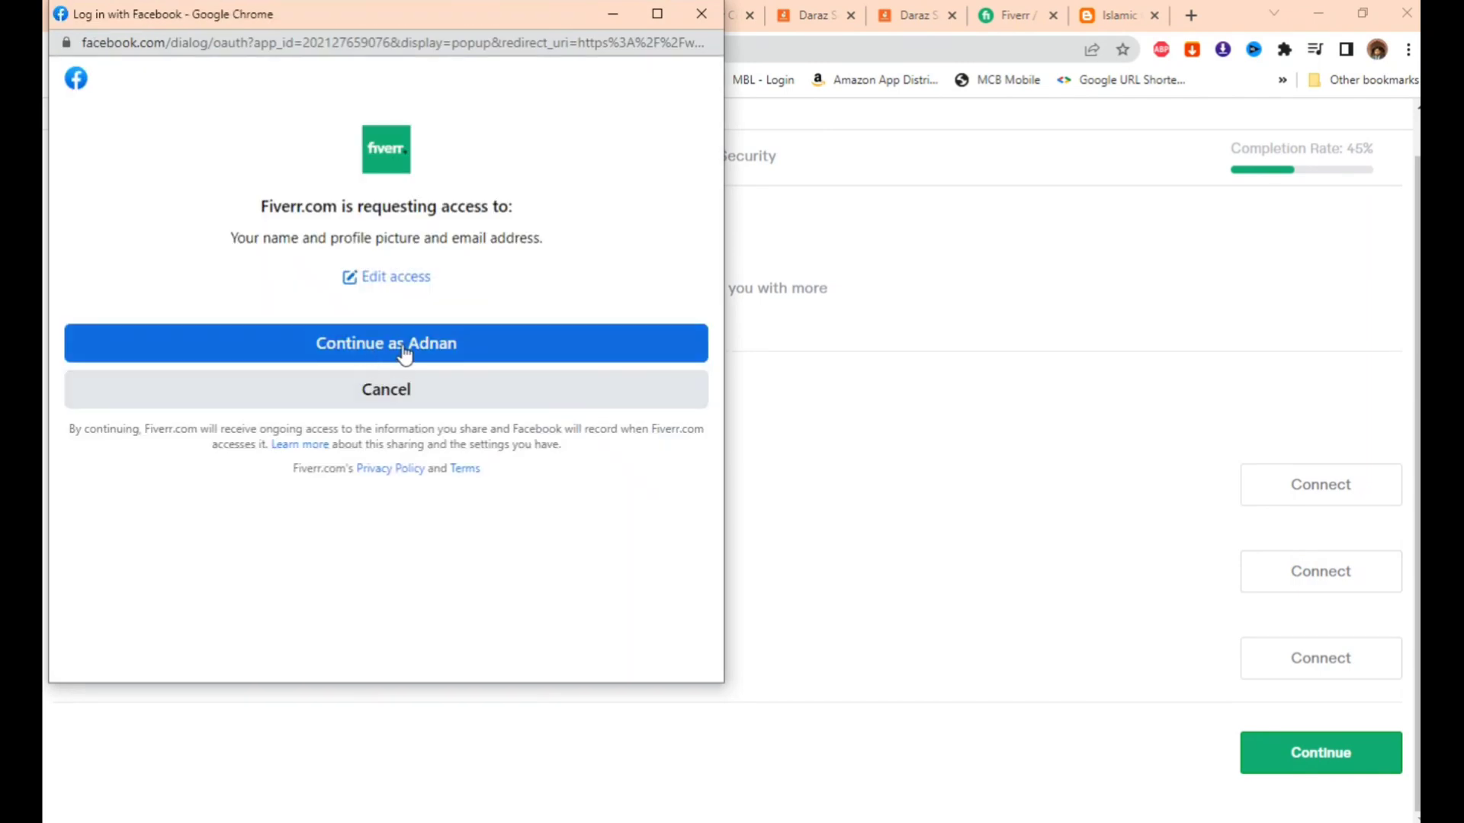
click(403, 346)
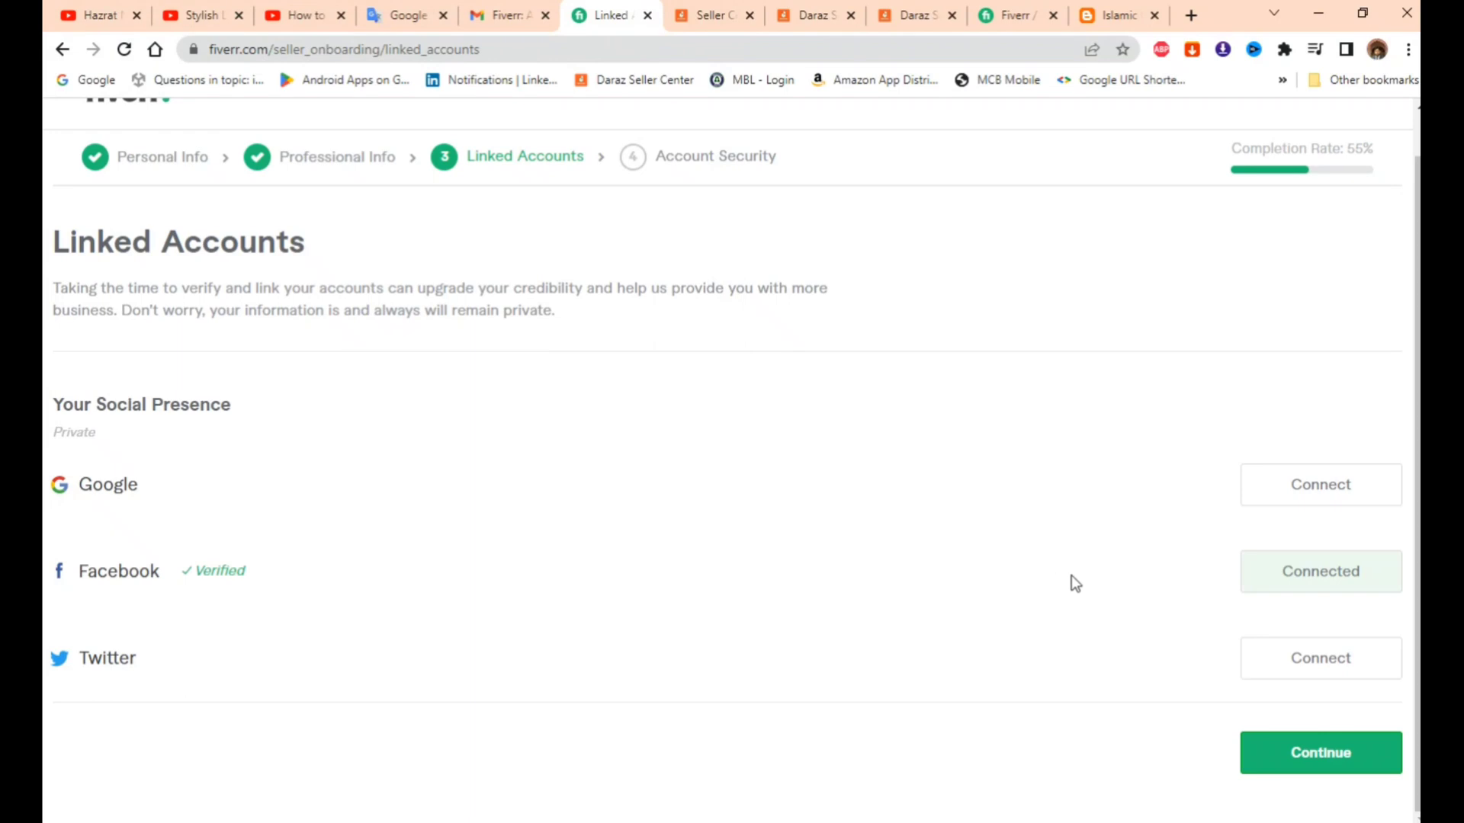
click(1324, 494)
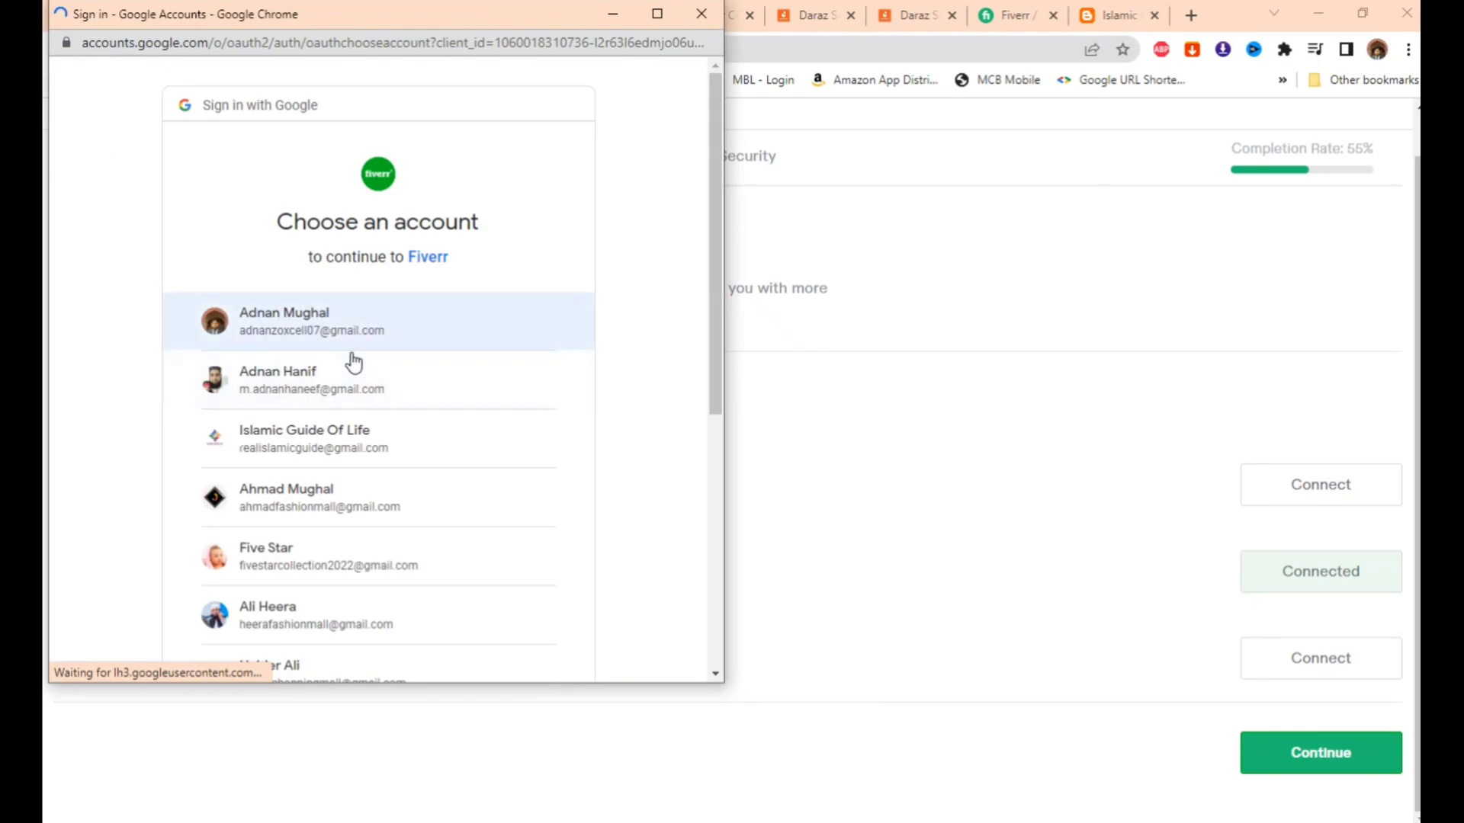
click(324, 395)
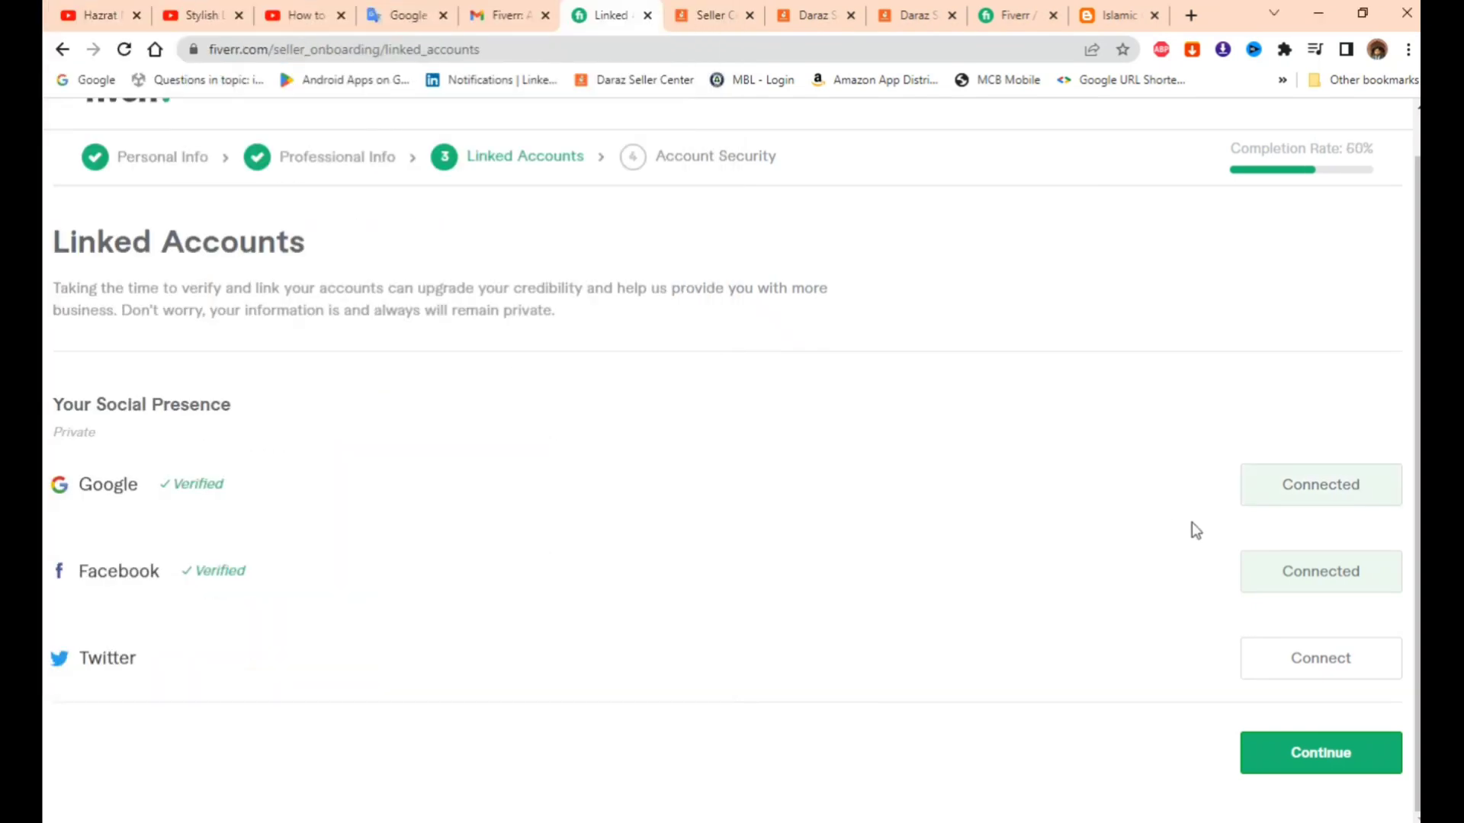
- Dismiss the blank Twitter sign-in window and continue to Account Security
click(1333, 666)
click(702, 14)
click(1322, 755)
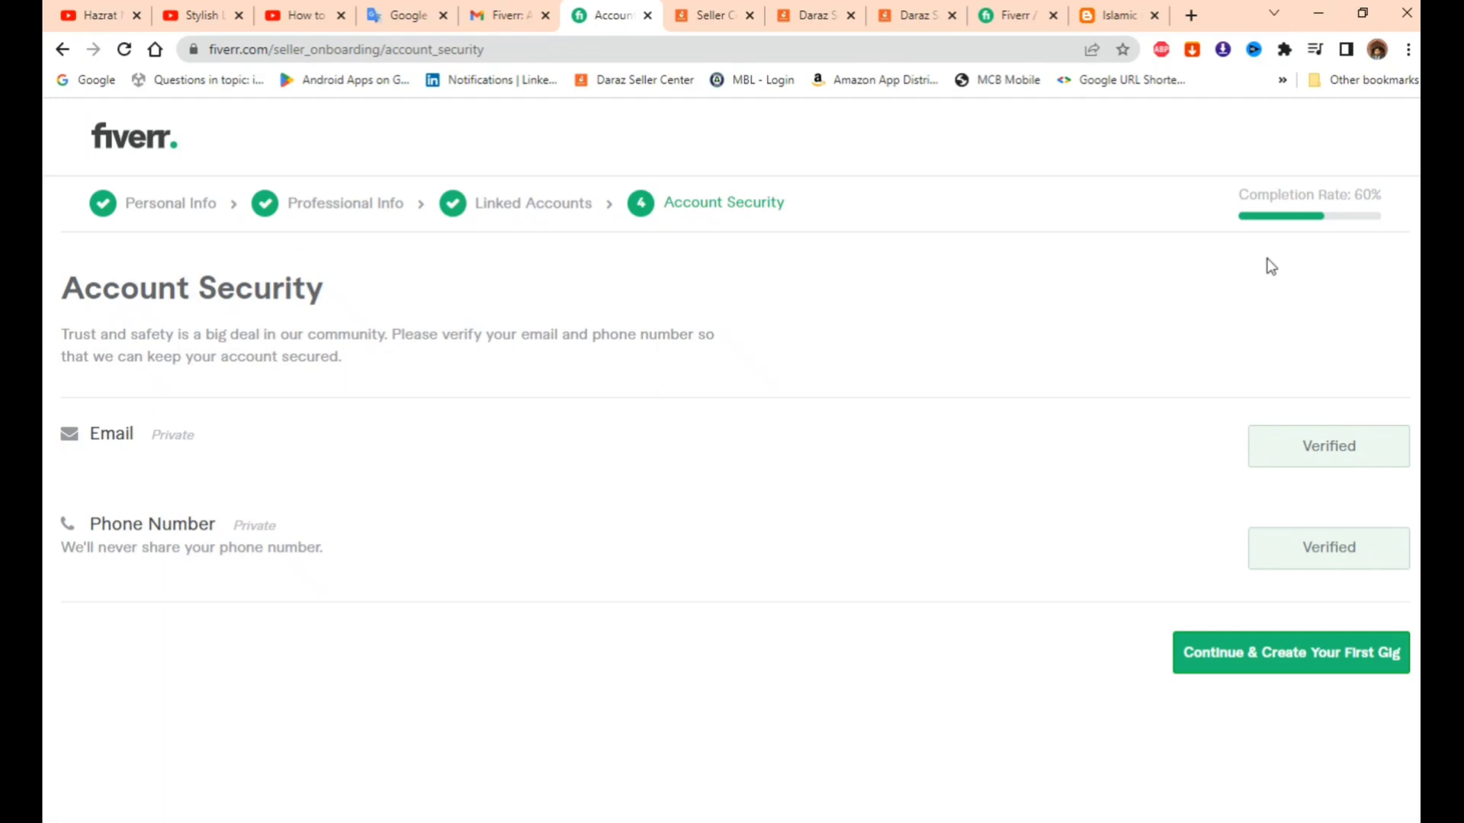
- Highlight the four onboarding step names, then clear the highlight
drag(814, 204, 87, 228)
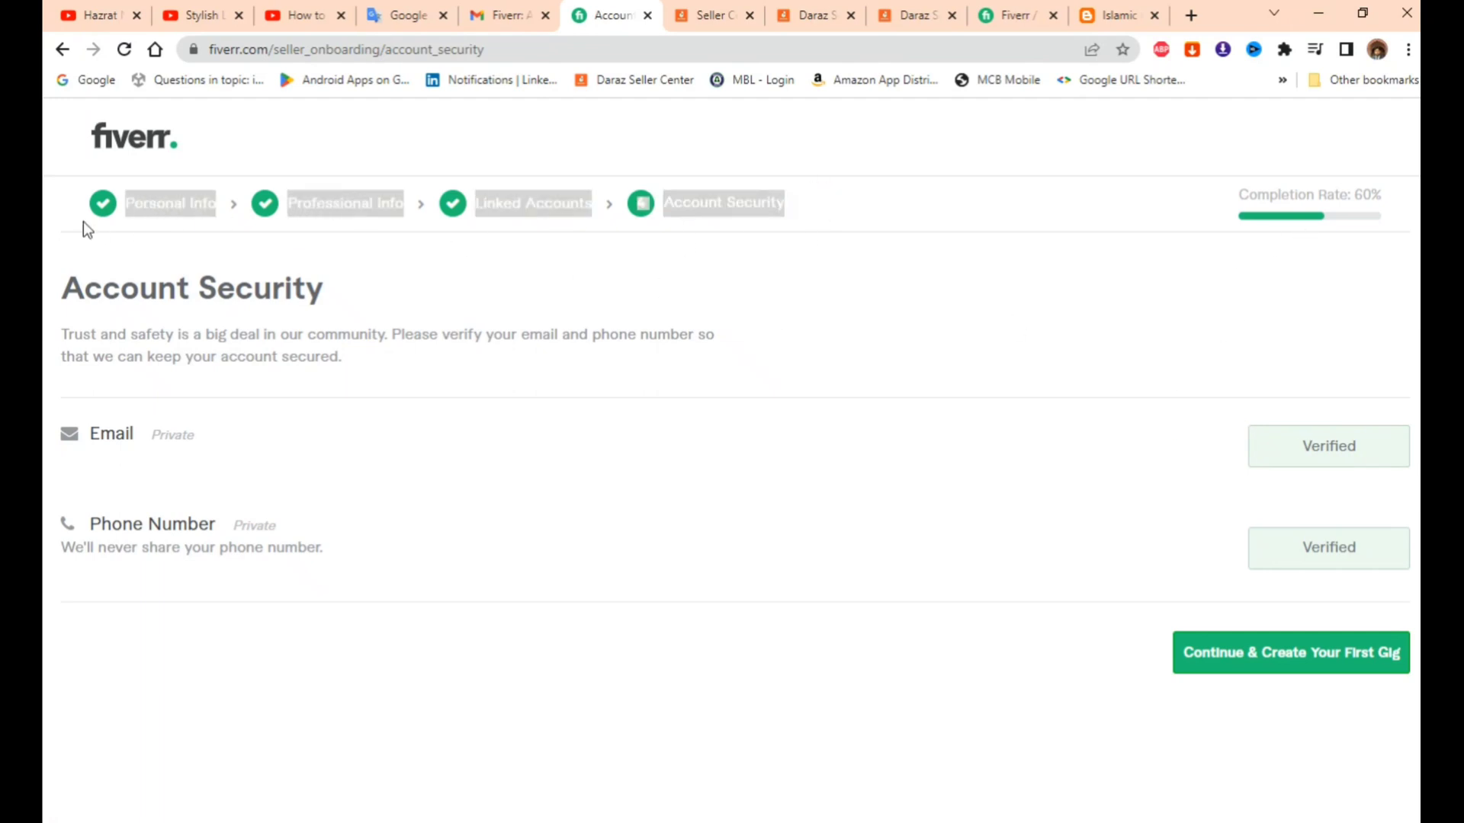
click(950, 217)
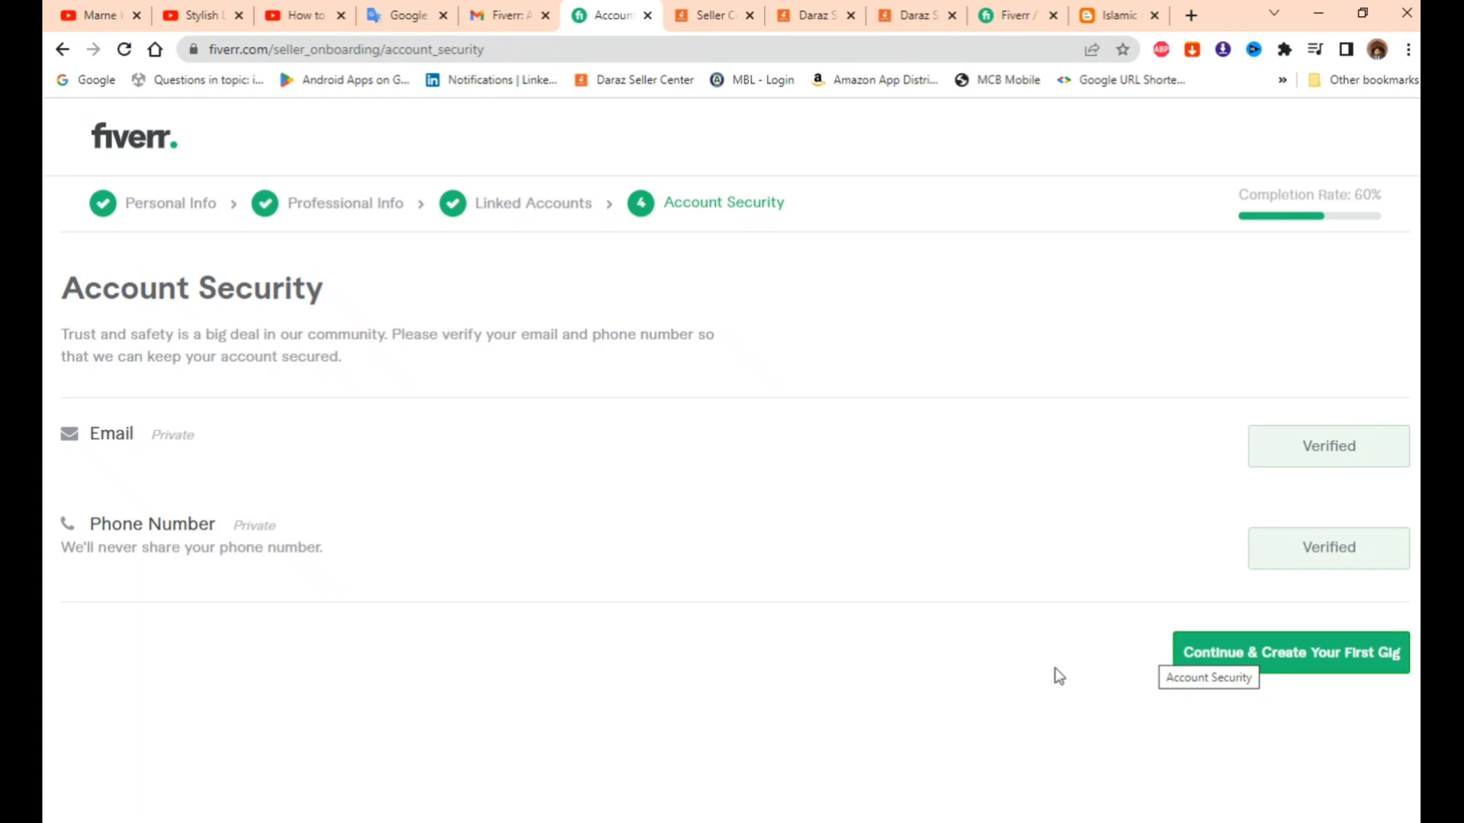
click(1291, 667)
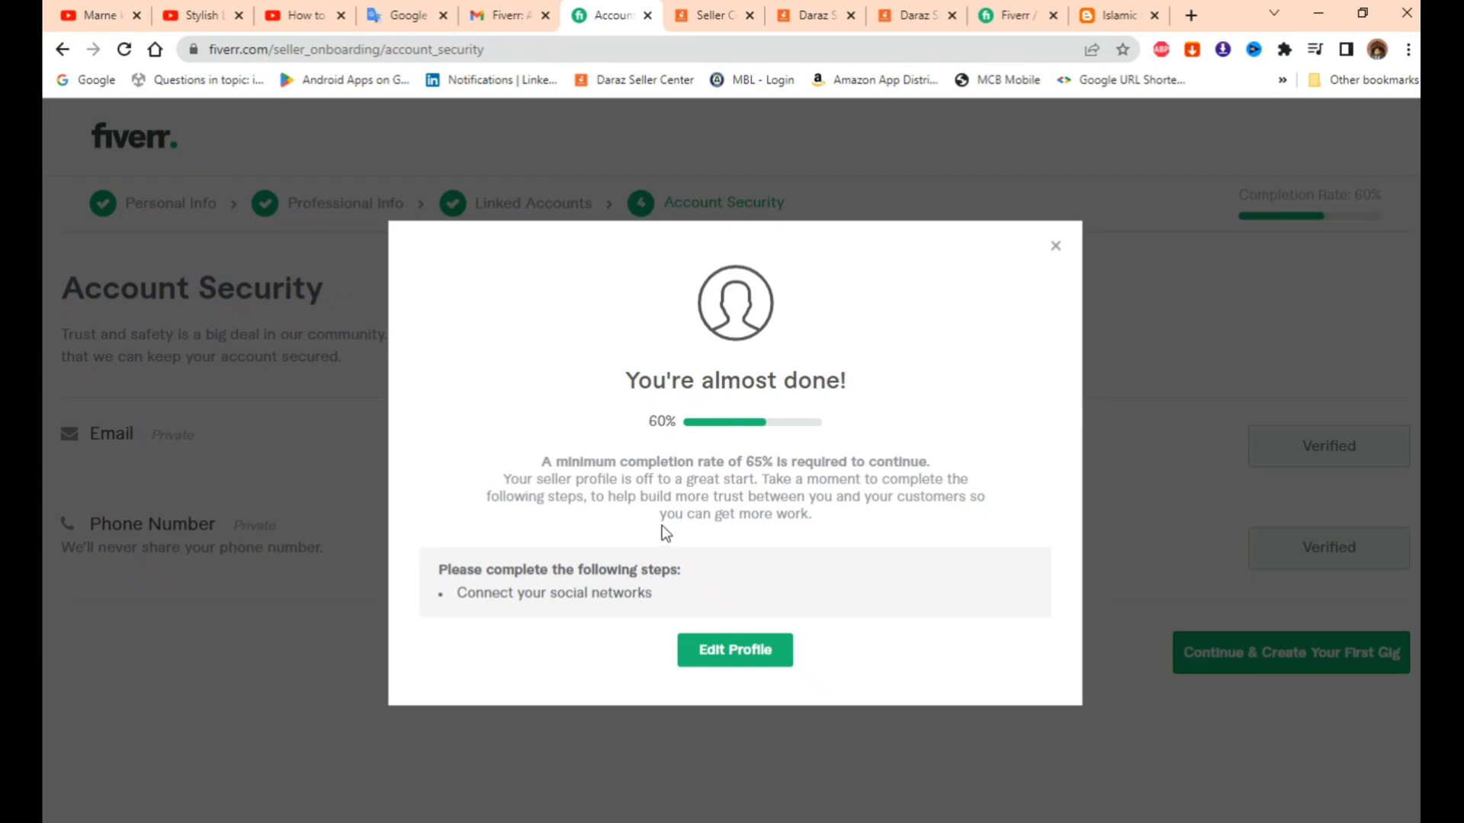
click(1056, 245)
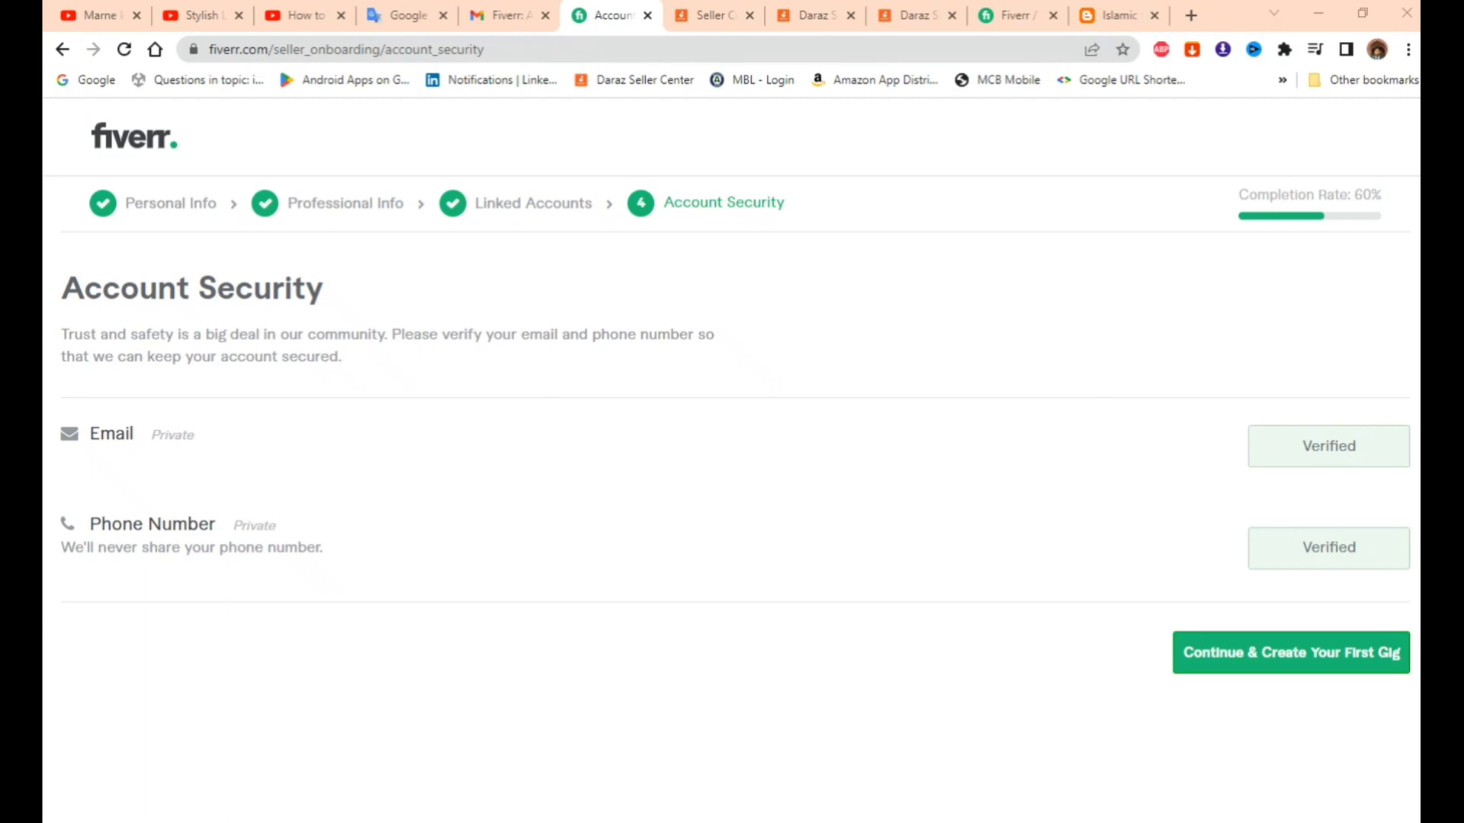
drag(737, 521, 664, 531)
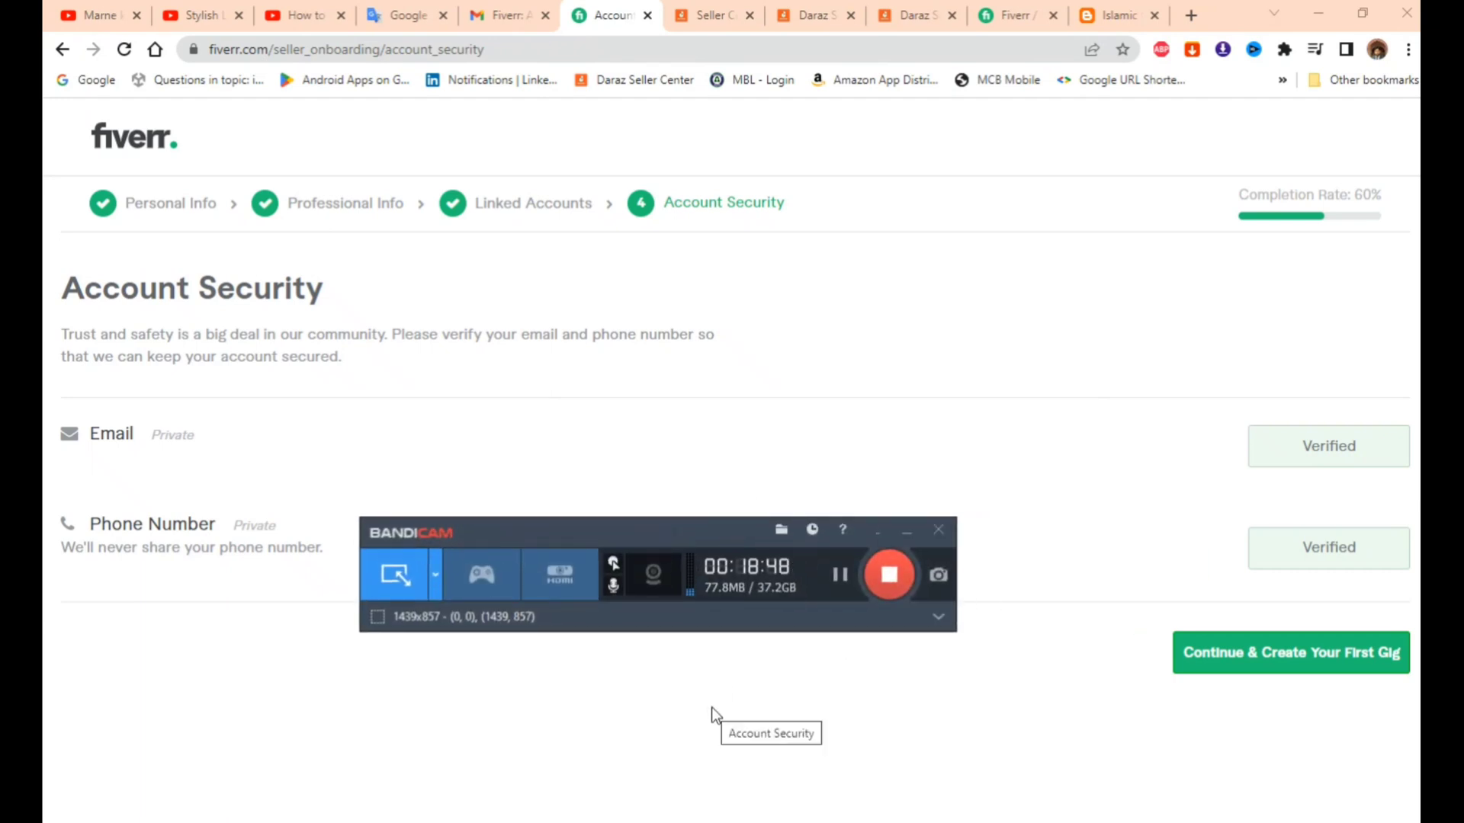